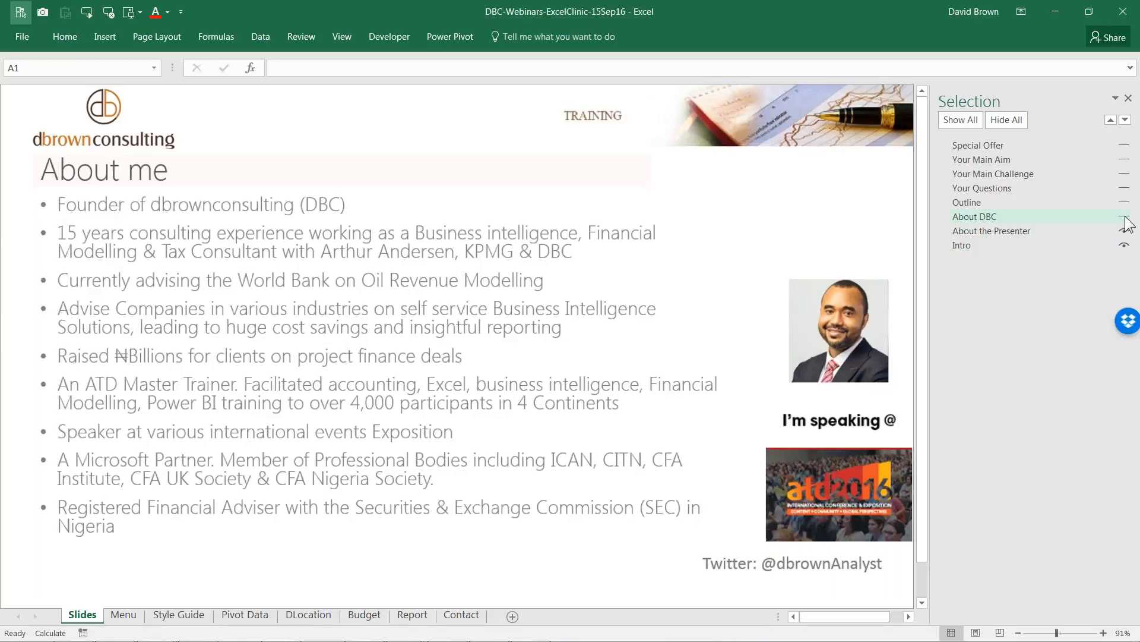
# Make the About DBC, Outline and Your Questions slides visible on the Slides sheet, one after another.
pyautogui.click(1124, 217)
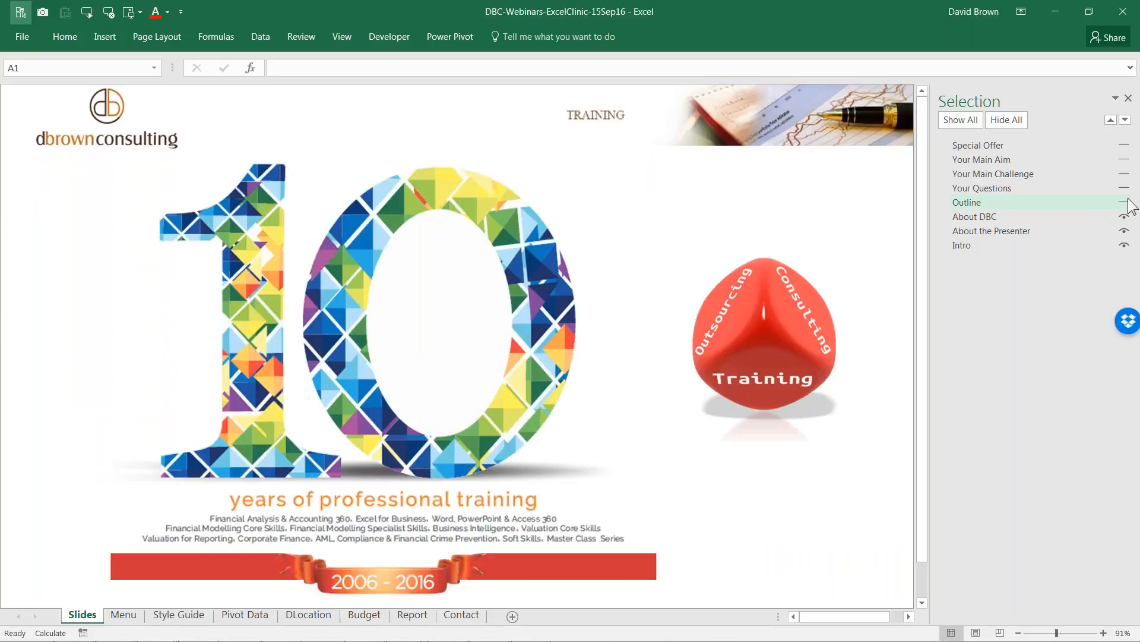
pyautogui.click(1124, 202)
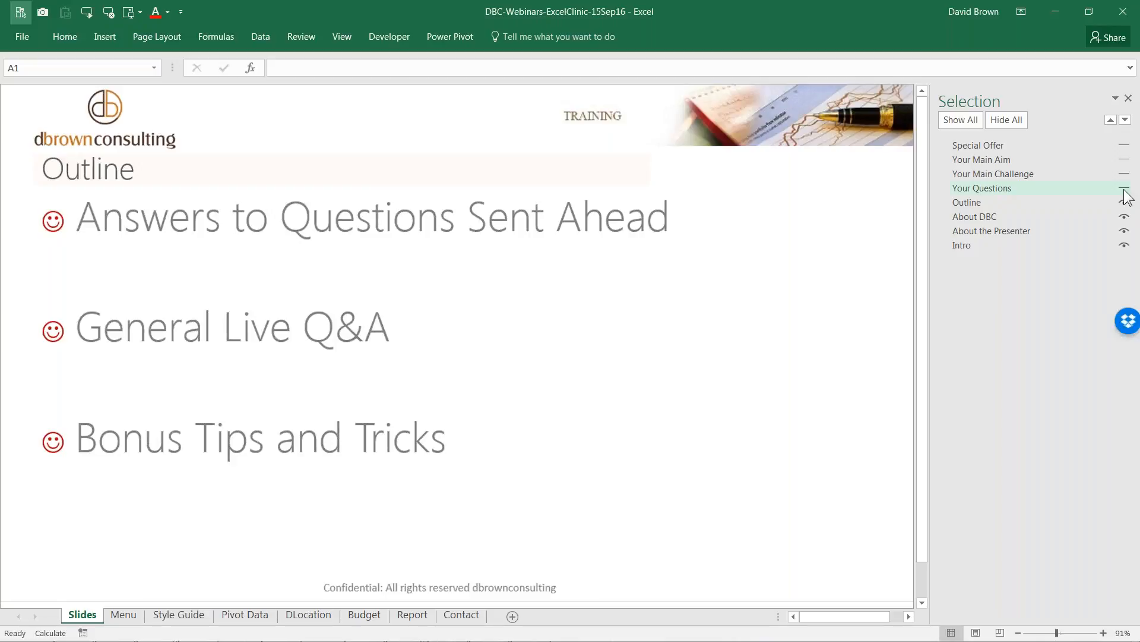
pyautogui.click(1125, 189)
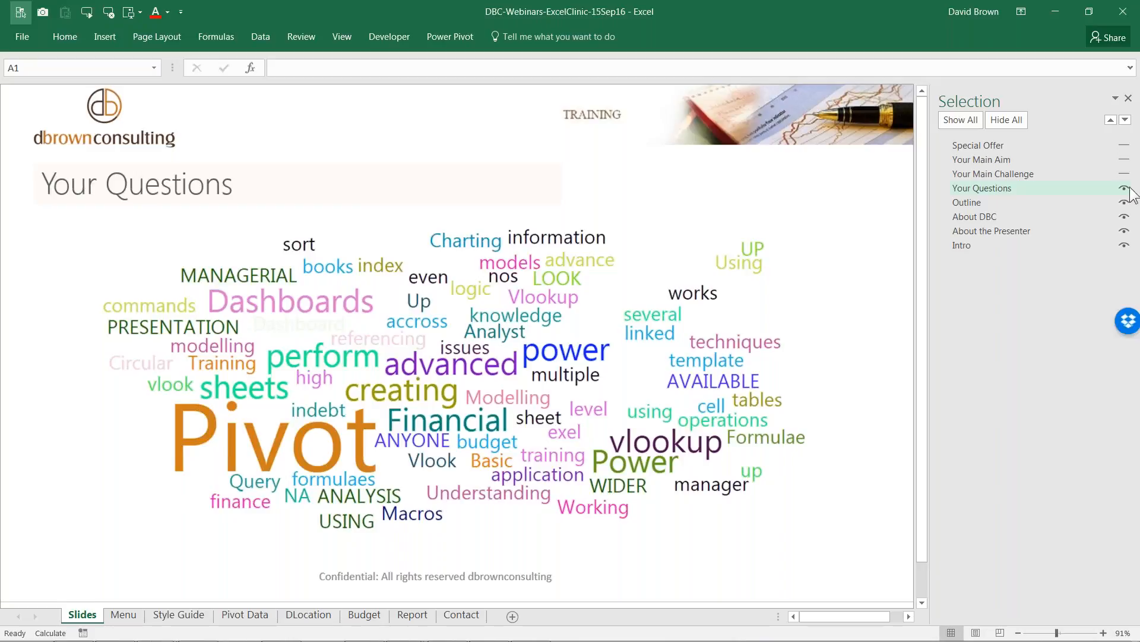
pyautogui.click(1119, 176)
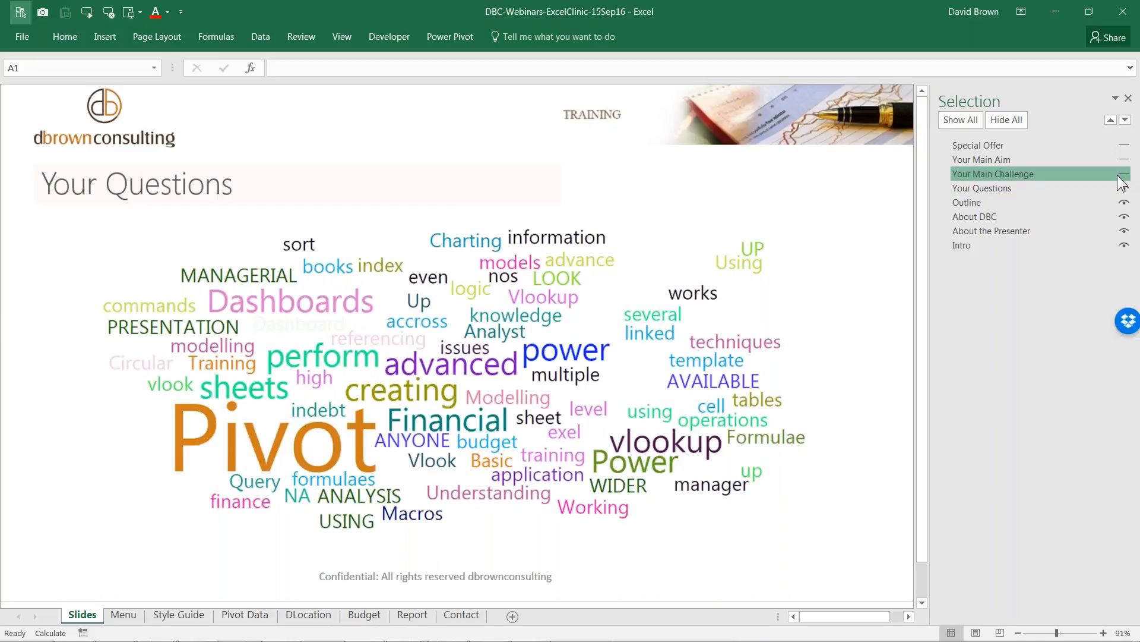
pyautogui.click(1120, 175)
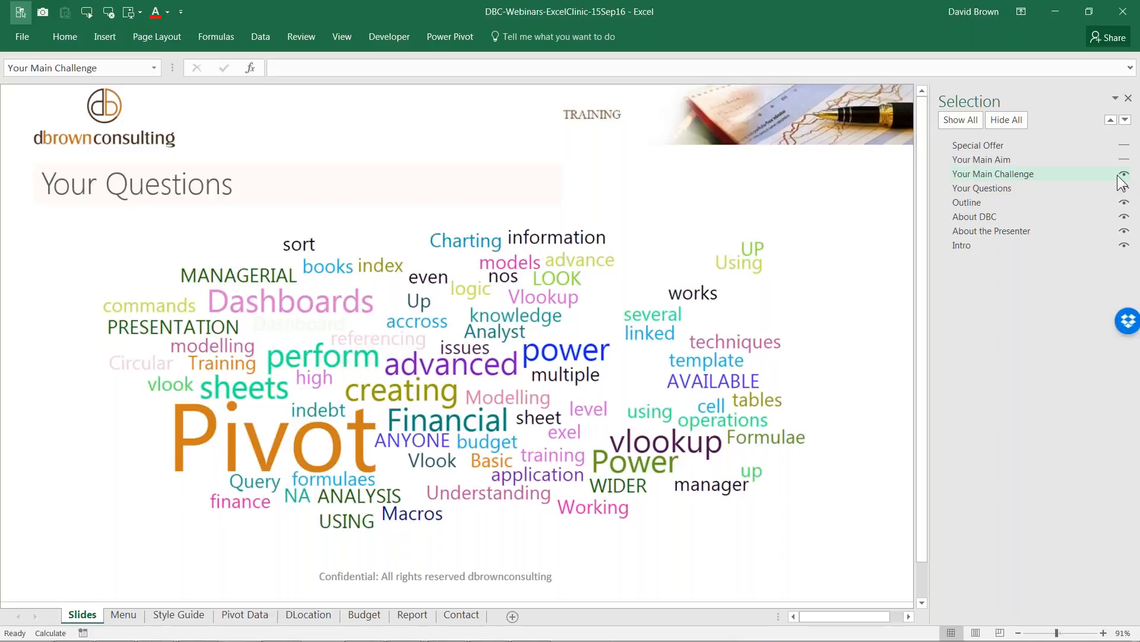
pyautogui.click(1125, 176)
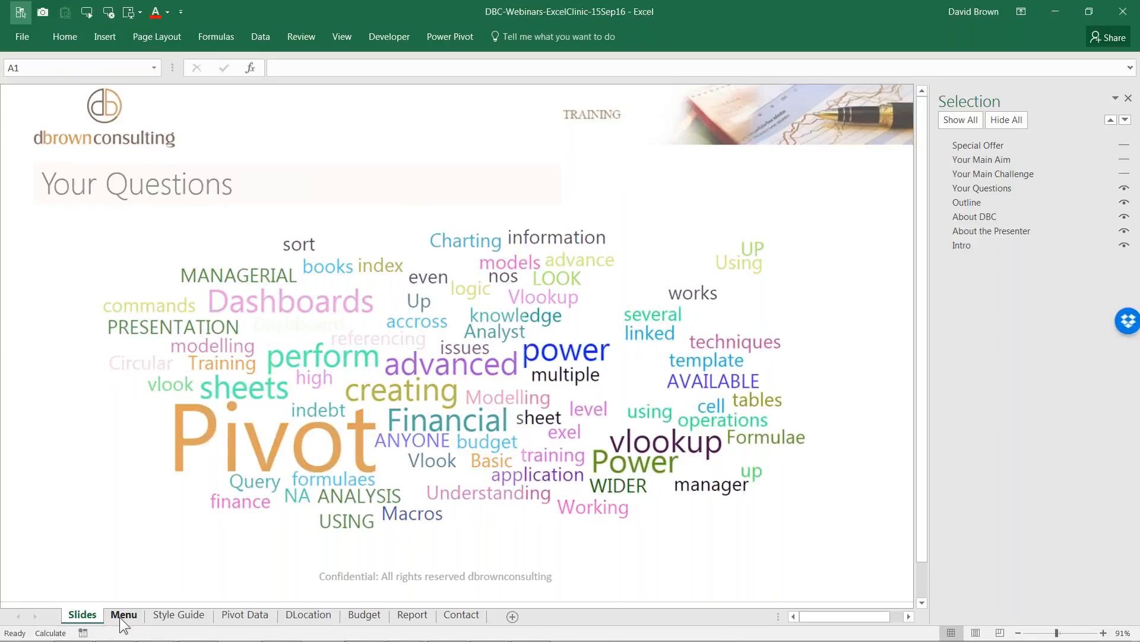
# Open the Menu sheet of the webinar workbook, and switch to the BI405-Sales Dashboard Case Study workbook's Dashboard report.
pyautogui.click(123, 615)
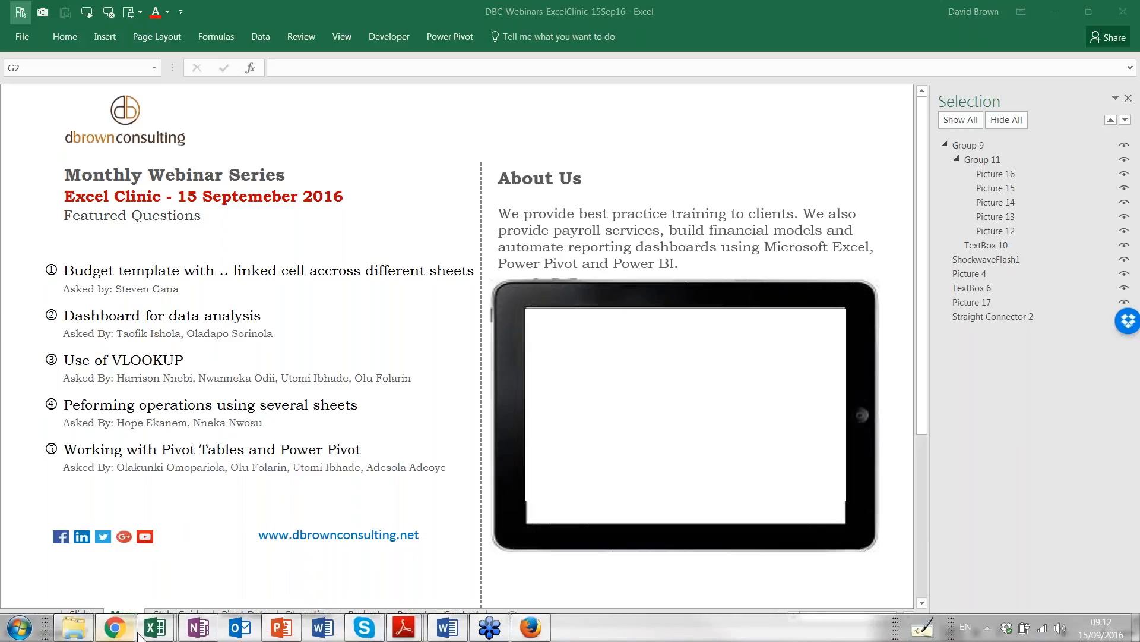
pyautogui.moveTo(160, 632)
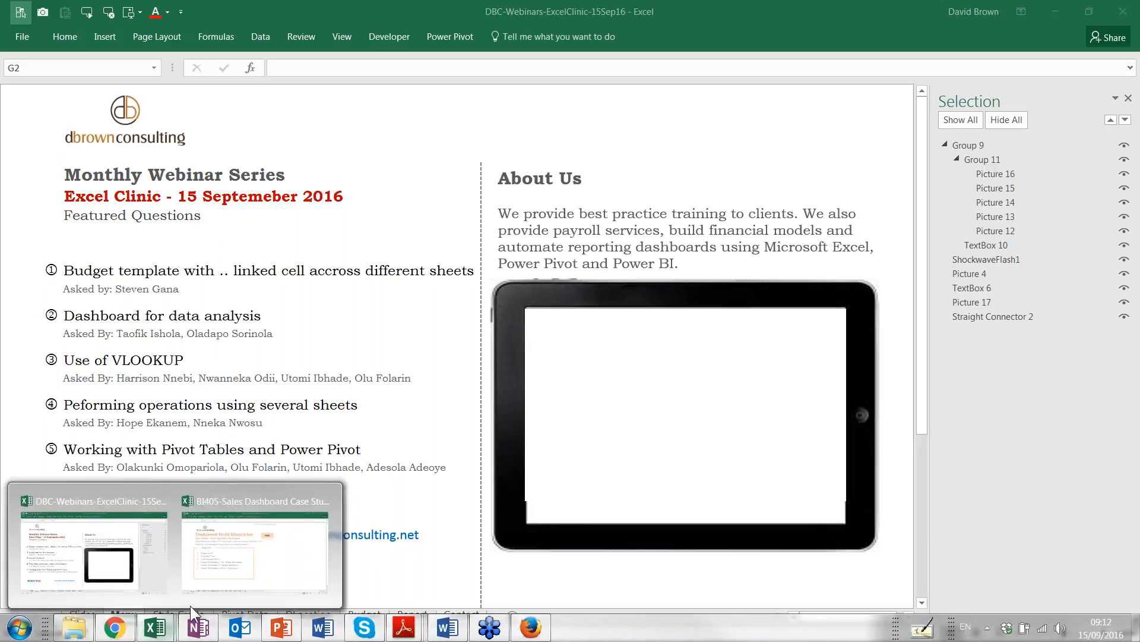
pyautogui.click(248, 556)
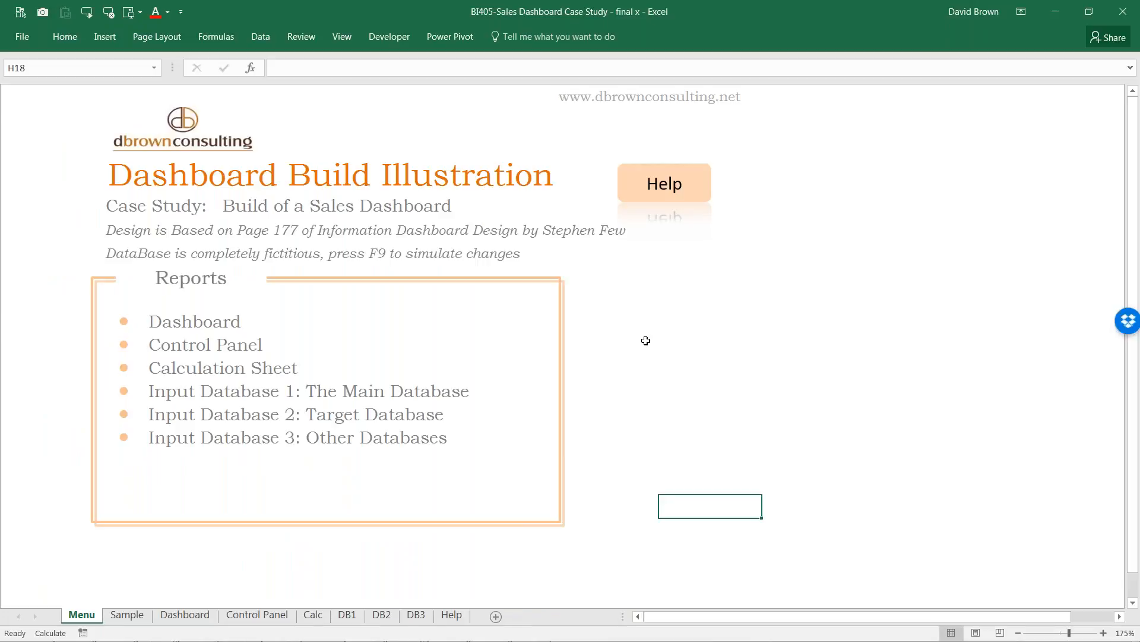
pyautogui.click(211, 327)
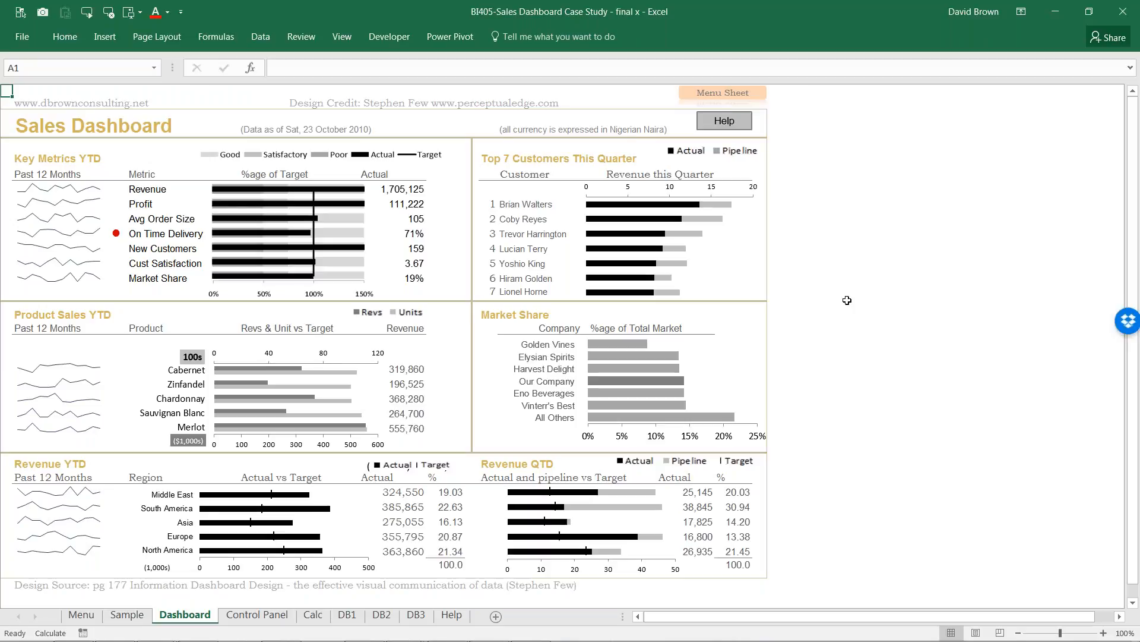
# Recalculate the workbook several times to simulate changing data on the Sales Dashboard.
pyautogui.press('F9')
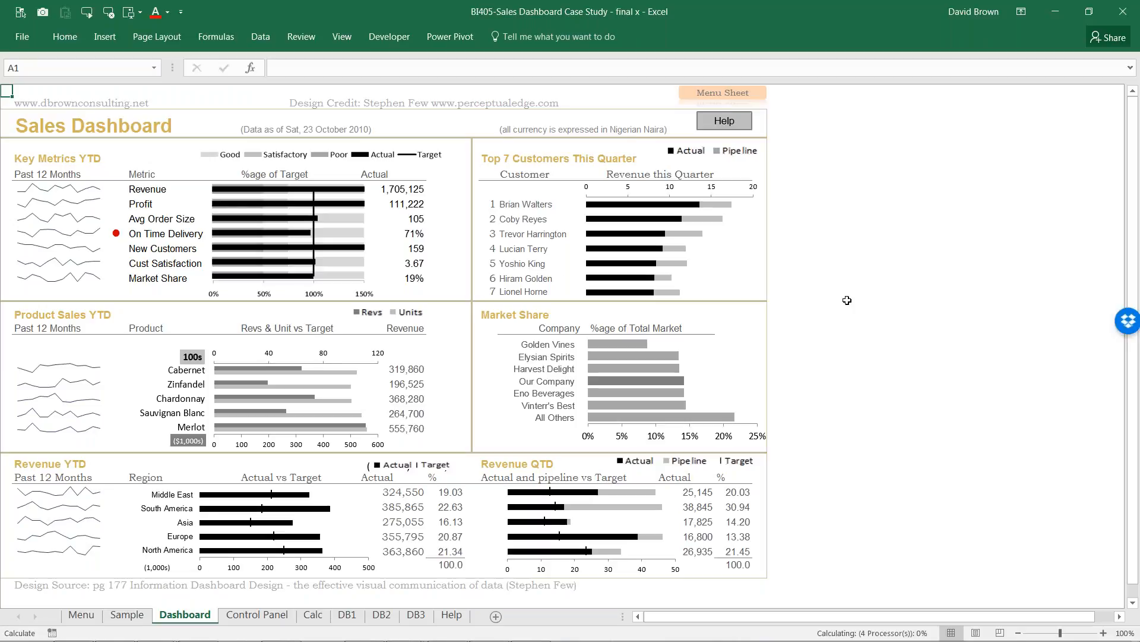
pyautogui.press('F9')
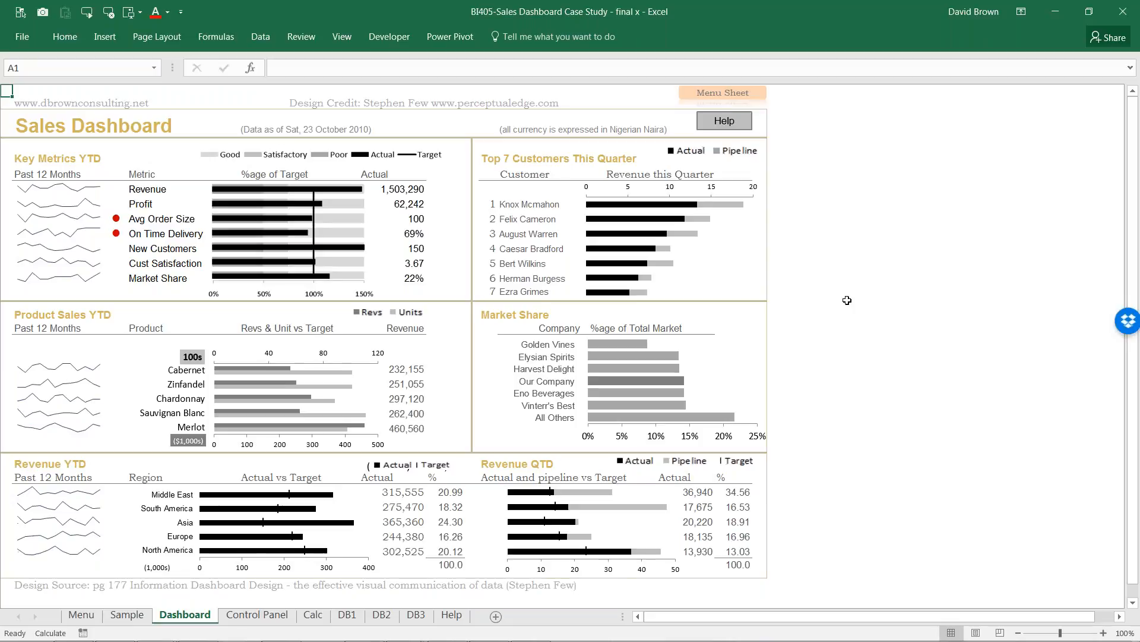
pyautogui.press('F9')
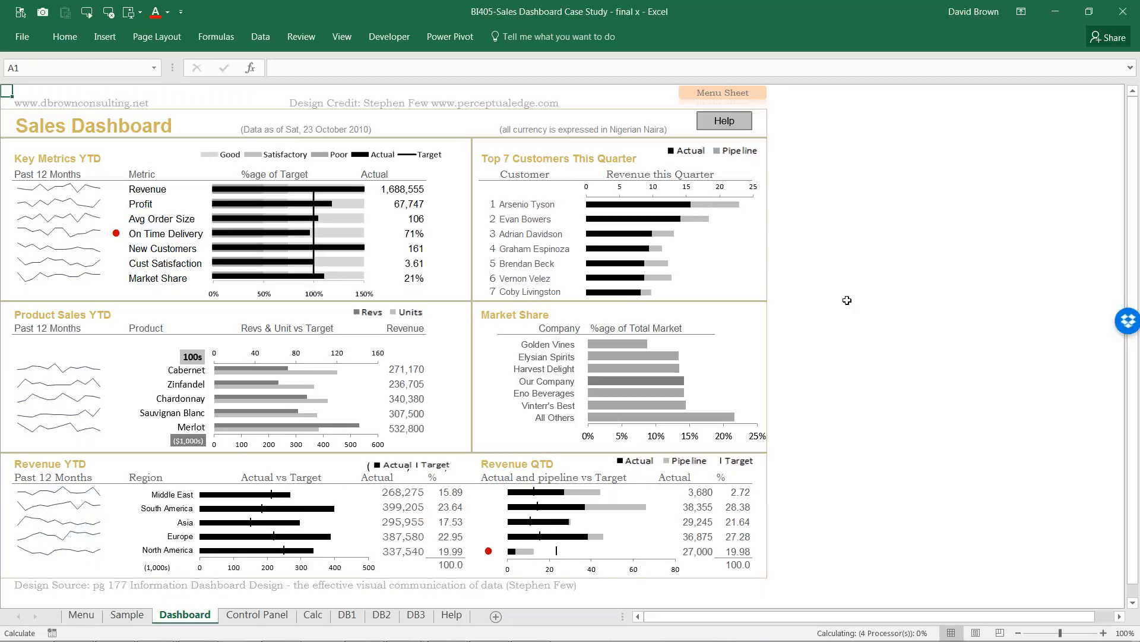
pyautogui.press('F9')
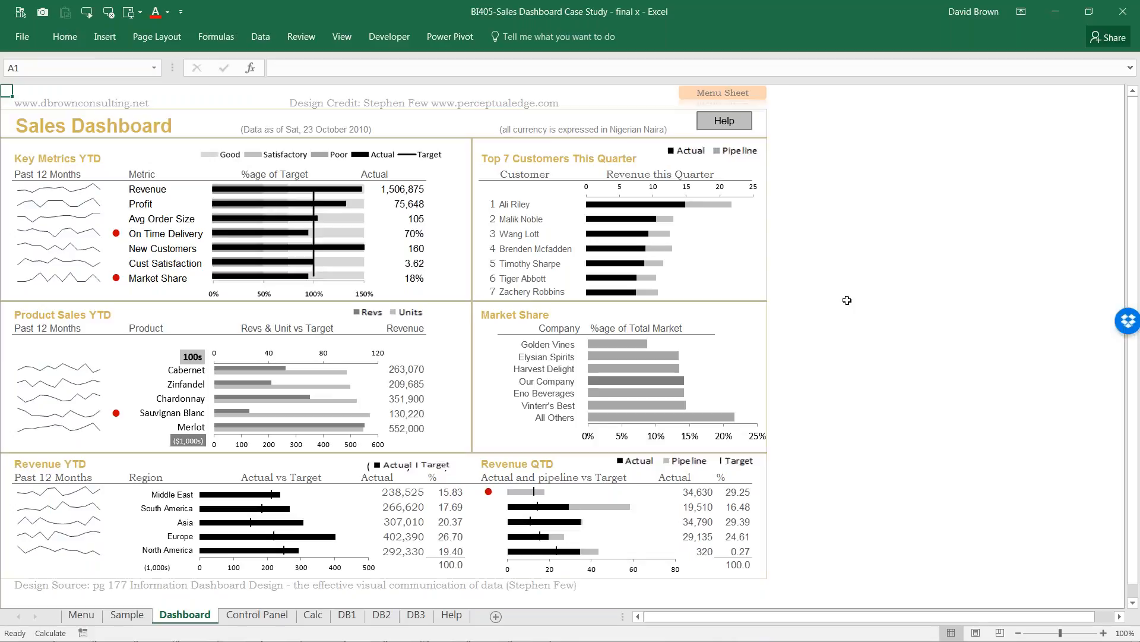
pyautogui.press('F9')
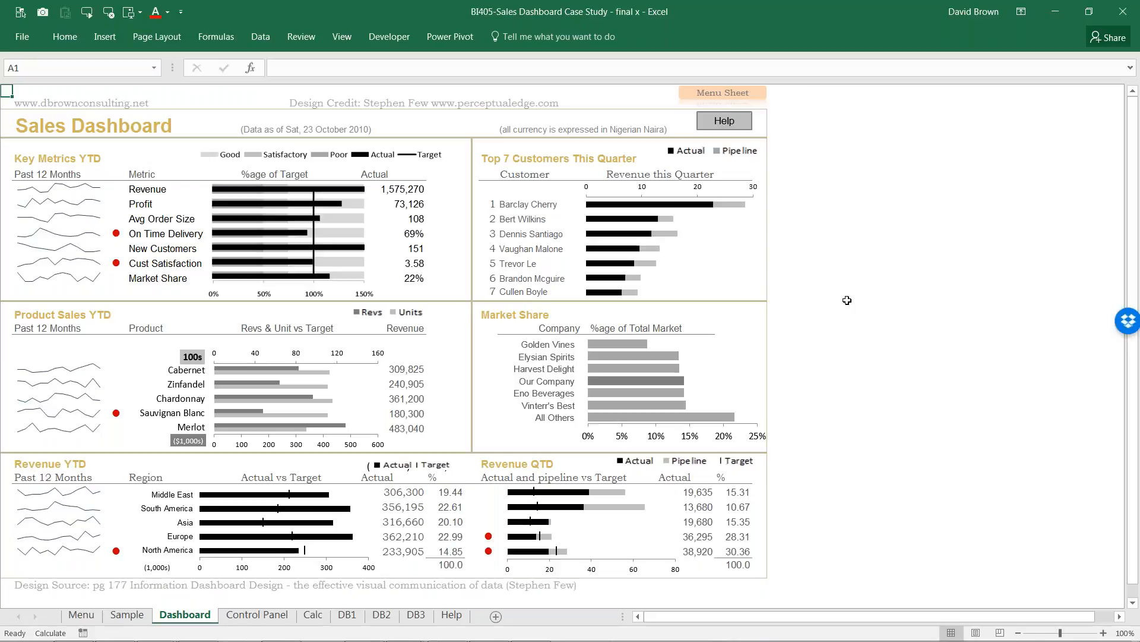
pyautogui.press('F9')
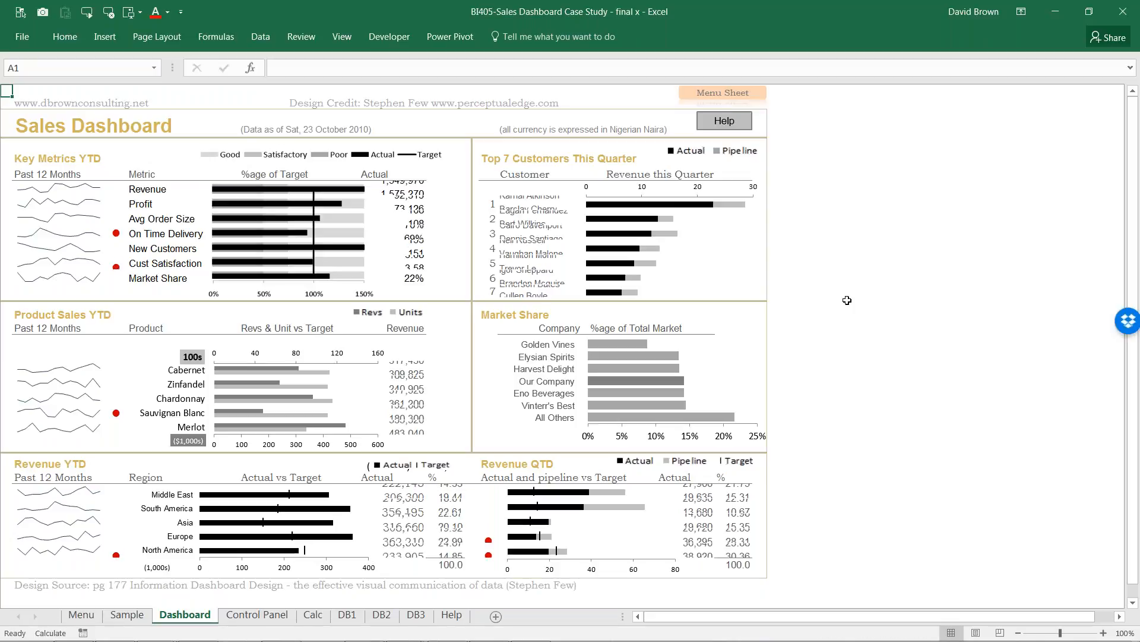
pyautogui.press('F9')
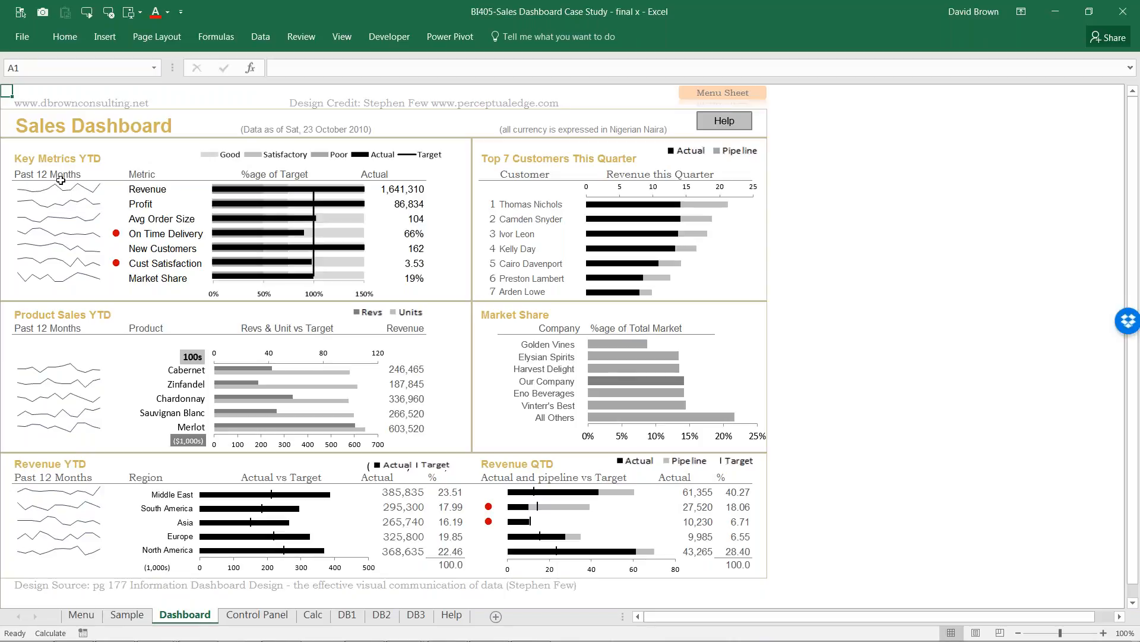
# Point out the revenue sparkline under Key Metrics YTD, and open the DB1 data sheet.
pyautogui.click(102, 187)
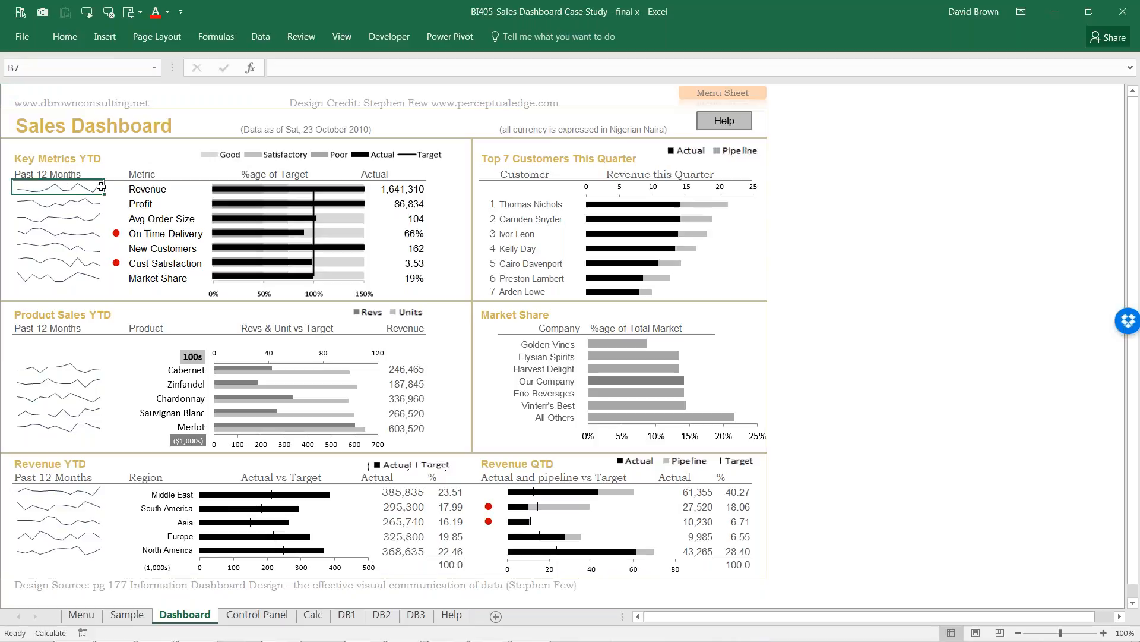
pyautogui.moveTo(101, 187); pyautogui.dragTo(134, 153)
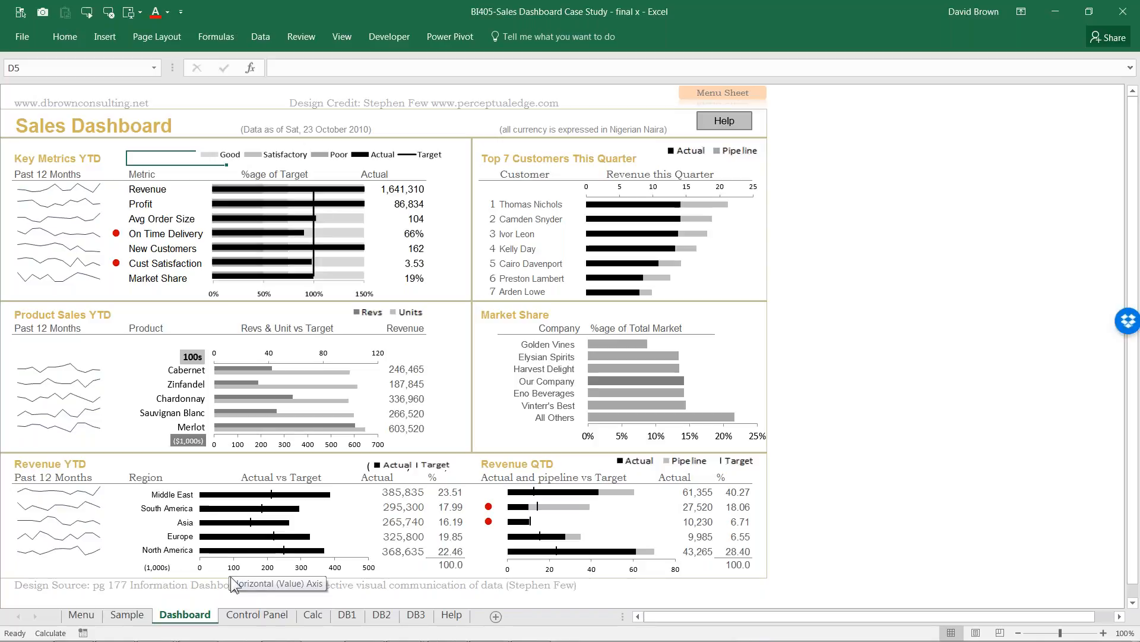
pyautogui.click(348, 617)
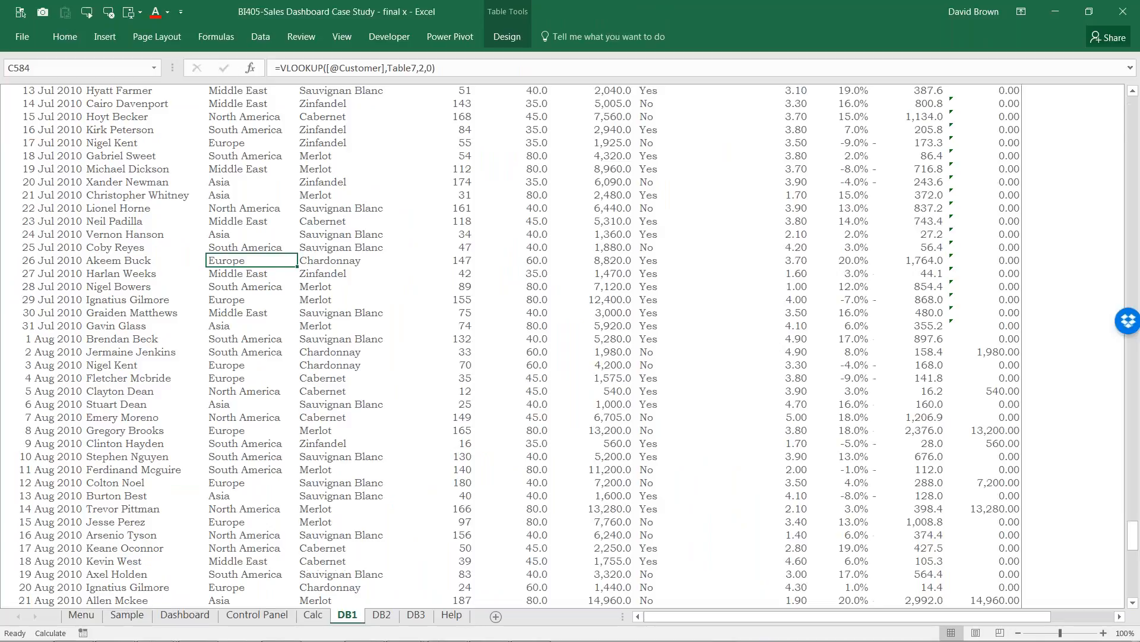
# Examine the extent of the DB1 transaction table by going along the Trans. Date column from its first to its last record.
pyautogui.hotkey('ctrl', 'Up')
pyautogui.press('Left')
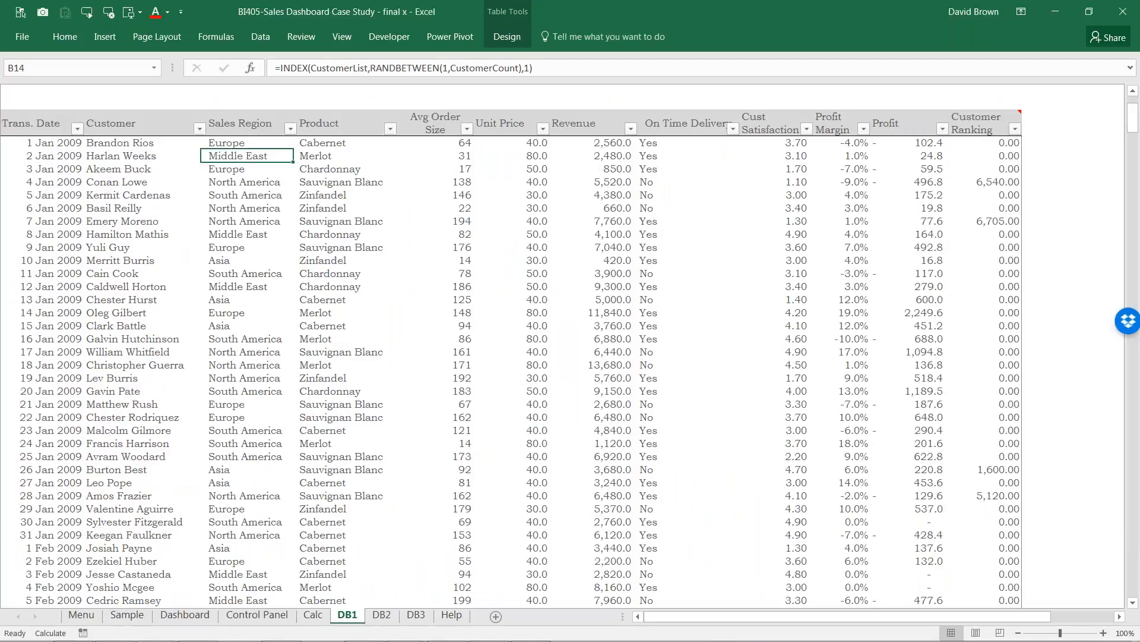
pyautogui.press('Left')
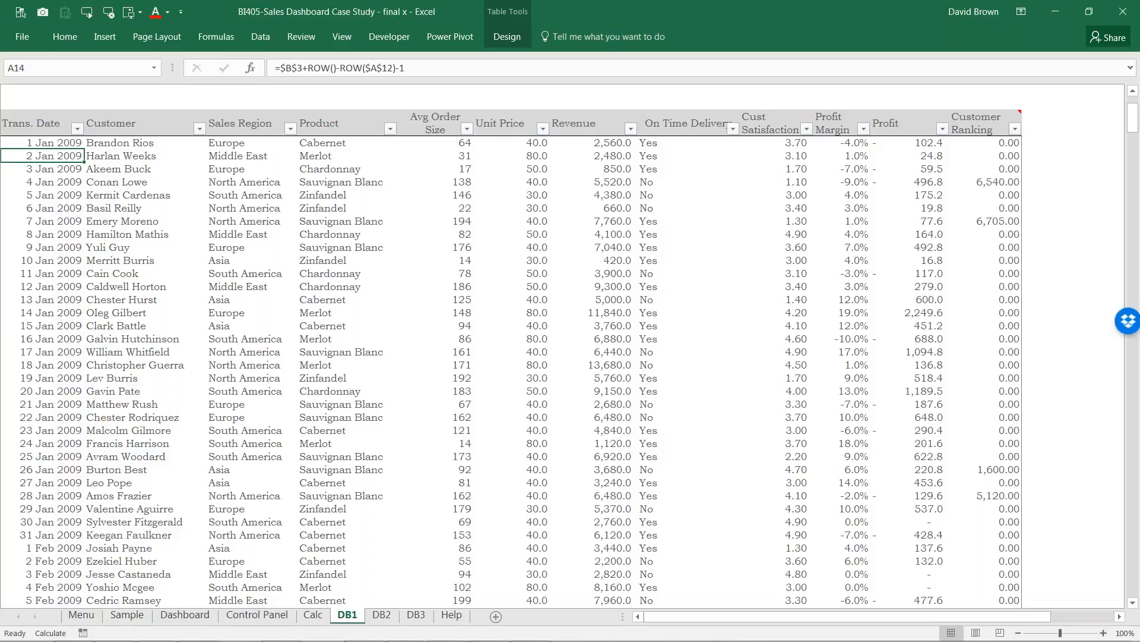
pyautogui.hotkey('ctrl', 'Down')
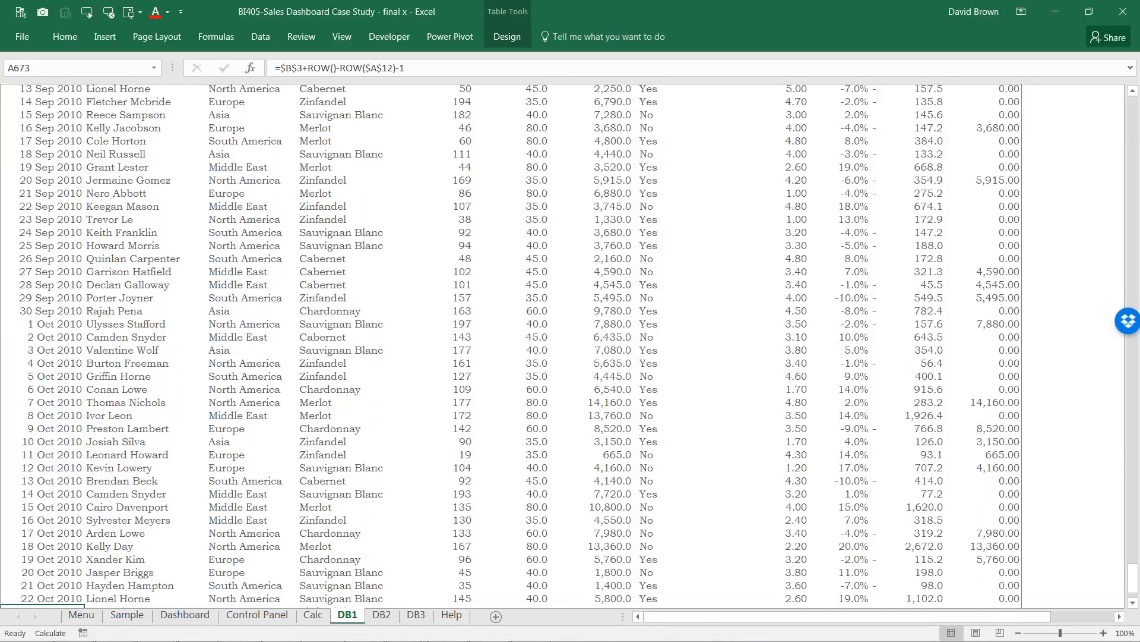
pyautogui.scroll(-1, 569, 345)
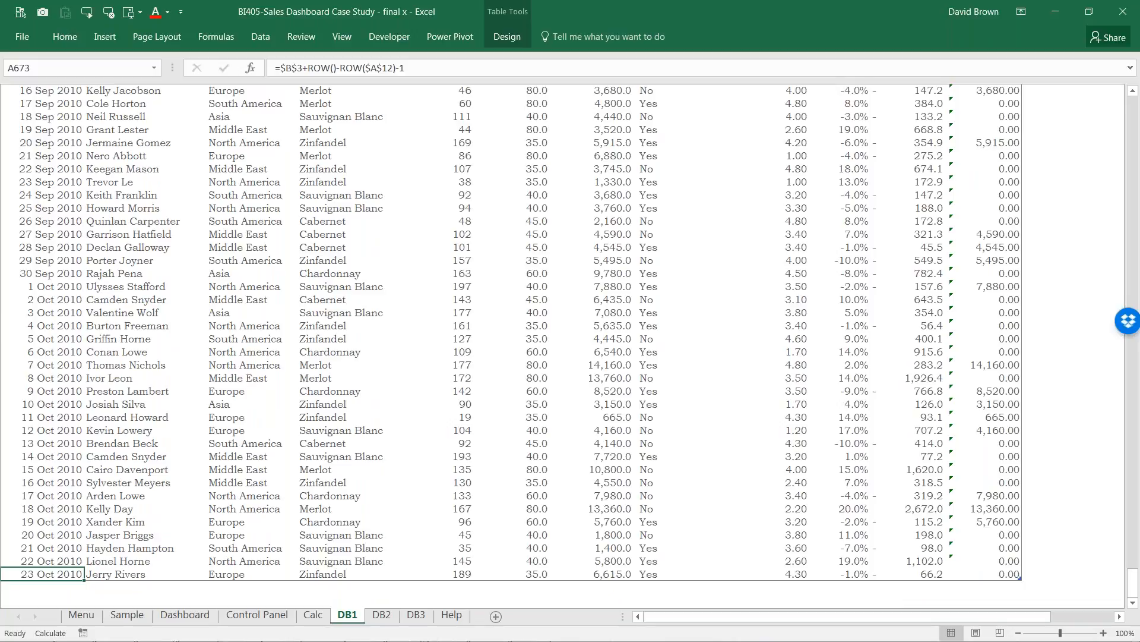
pyautogui.hotkey('ctrl', 'Up')
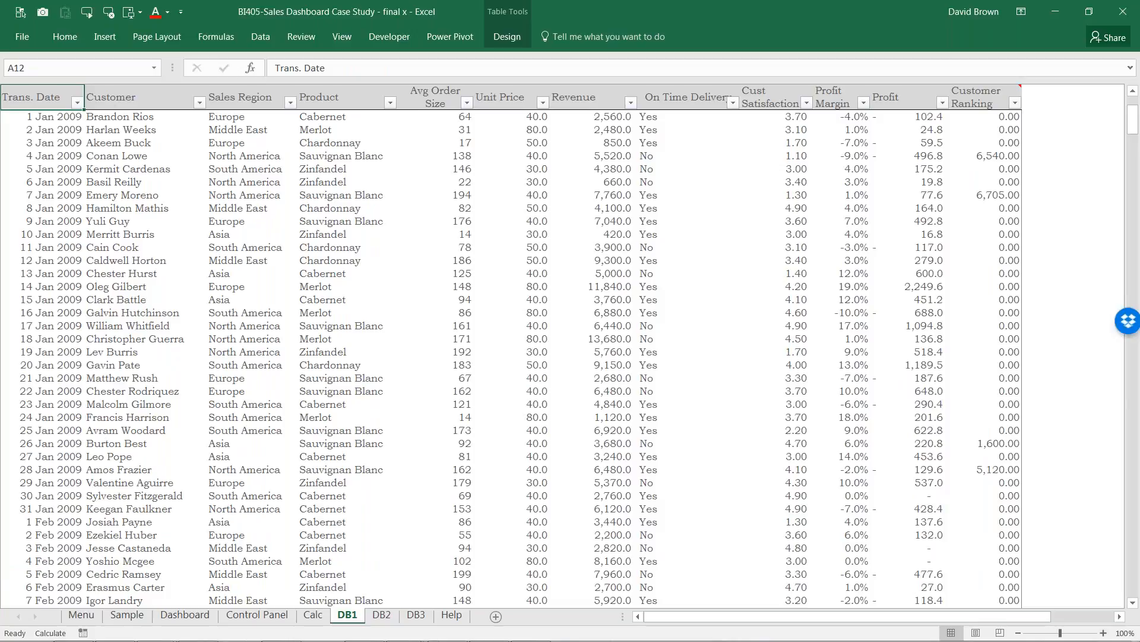
# Examine the start date and product summary above the DB1 table, and return to the Trans. Date header.
pyautogui.scroll(1, 42, 169)
pyautogui.click(41, 168)
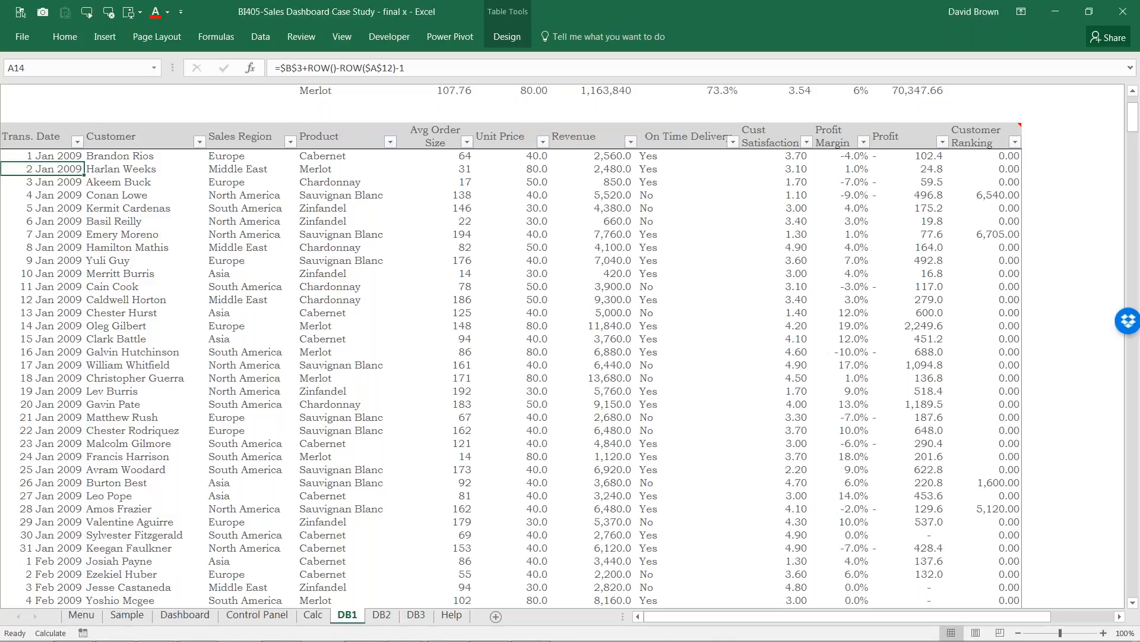
pyautogui.press('Up')
pyautogui.press('Up')
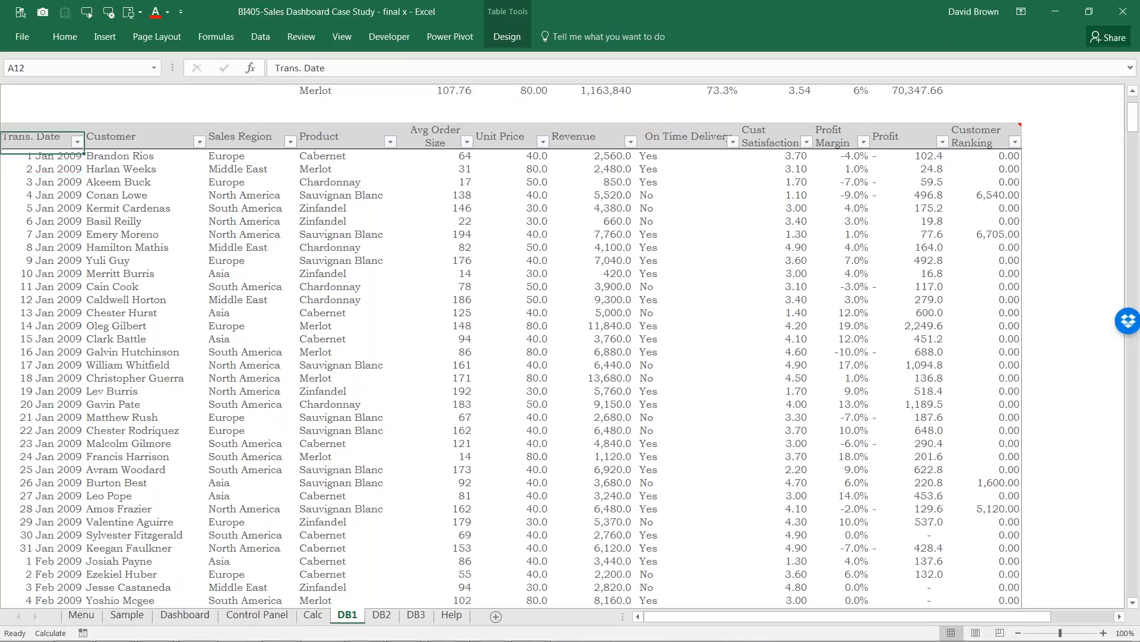
pyautogui.press('Up')
pyautogui.press('Up')
pyautogui.press('Up')
pyautogui.press('Up')
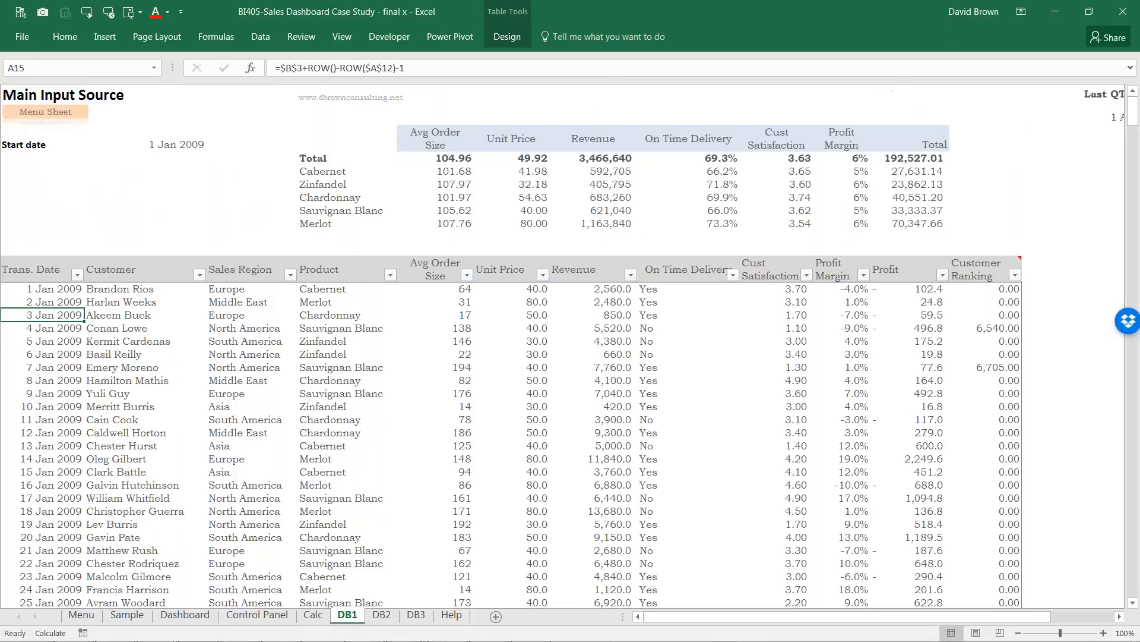
pyautogui.hotkey('ctrl', 'Up')
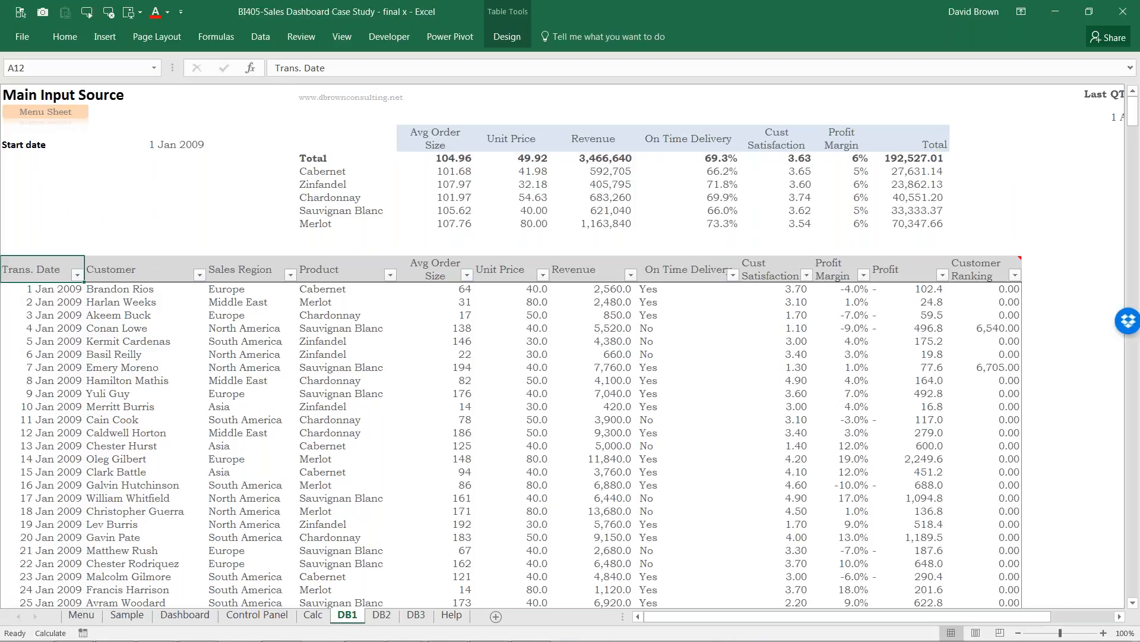
# Examine the formulas in the first DB1 record, cell by cell from Profit back to Trans. Date.
pyautogui.hotkey('ctrl', 'Right')
pyautogui.press('Left')
pyautogui.press('Down')
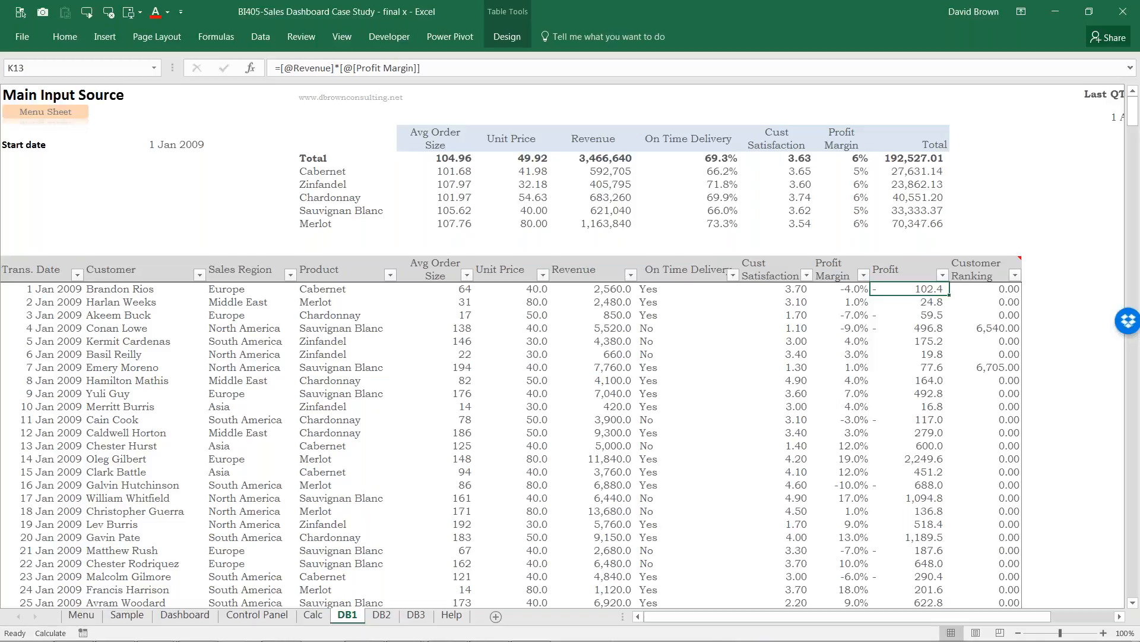
pyautogui.press('Left')
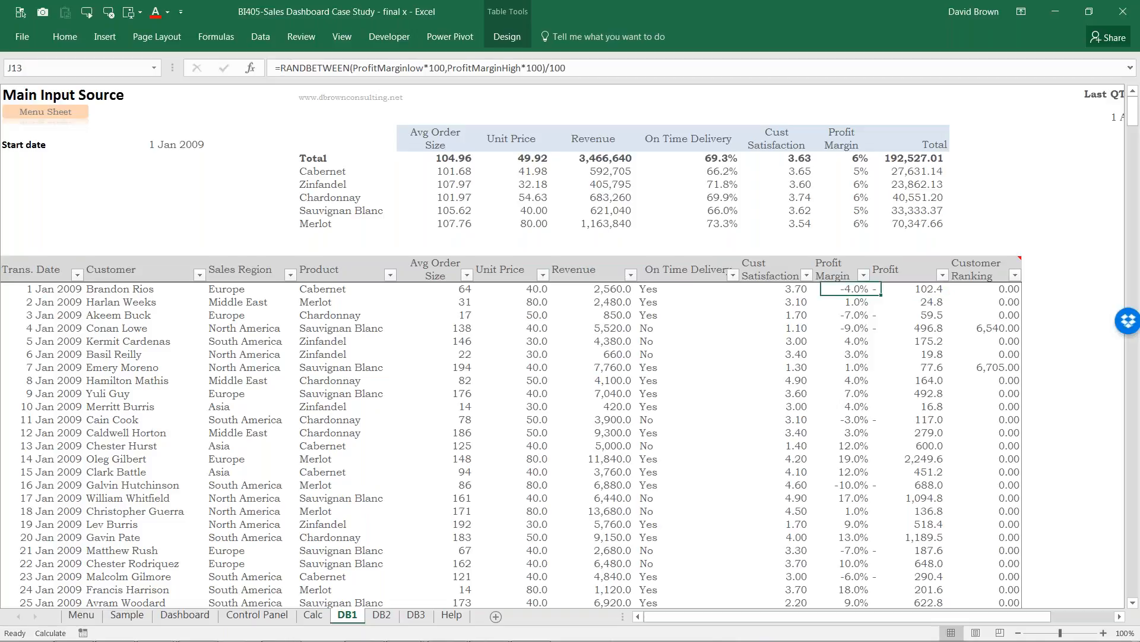
pyautogui.press('Left')
pyautogui.press('Left')
pyautogui.press('Left')
pyautogui.press('Left')
pyautogui.press('Left')
pyautogui.press('Left')
pyautogui.press('Left')
pyautogui.press('Left')
pyautogui.press('Left')
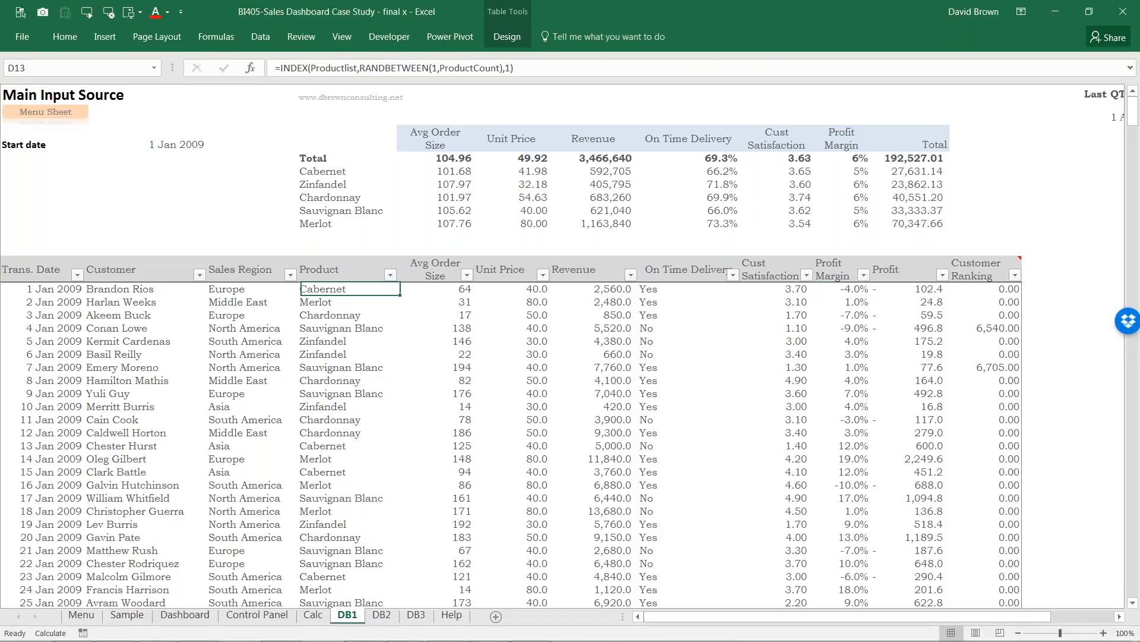
# Select the DB1 header row from Trans. Date to Customer Ranking, and step down the Trans. Date column to cell A22.
pyautogui.press('Up')
pyautogui.hotkey('ctrl', 'shift', 'Right')
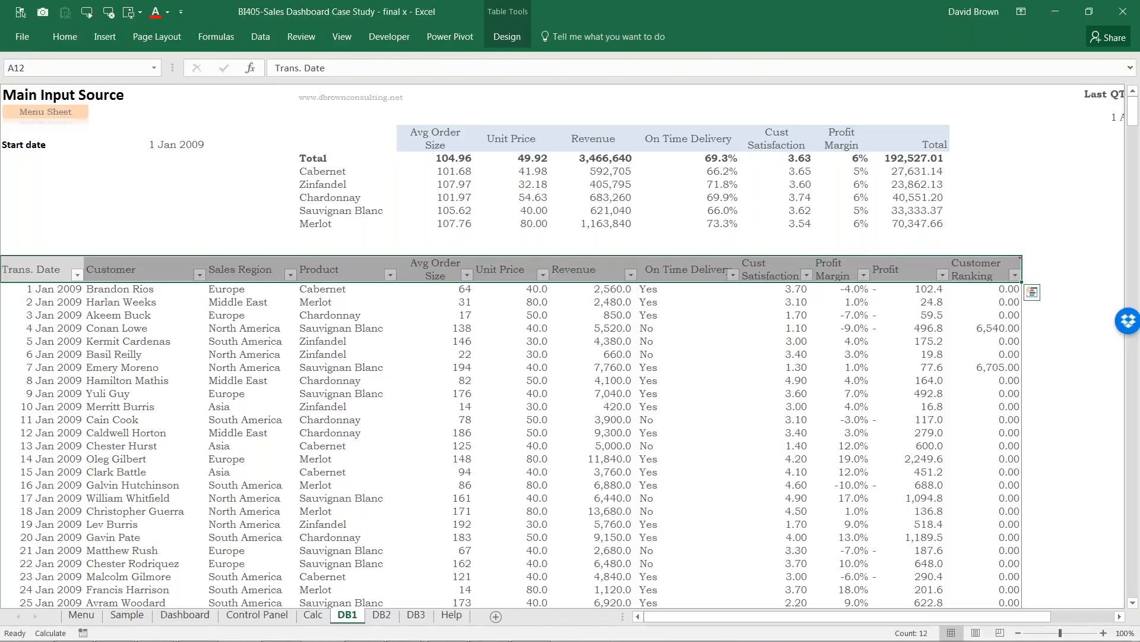
pyautogui.press('Down')
pyautogui.press('Down')
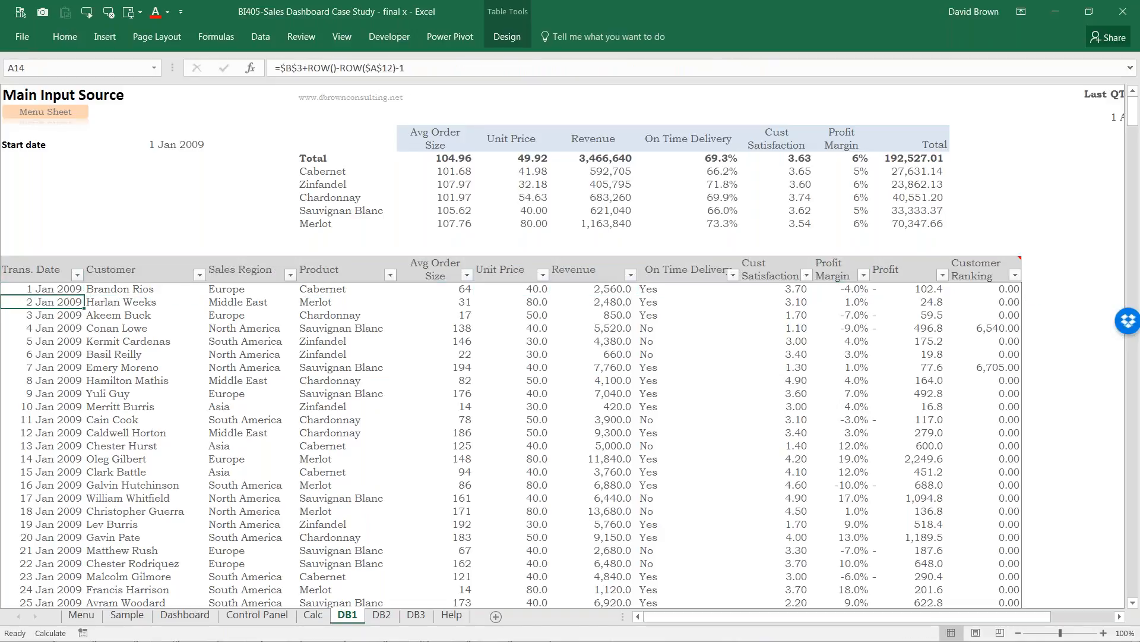
pyautogui.press('Down')
pyautogui.press('Down')
pyautogui.press('Down')
pyautogui.press('Down')
pyautogui.press('Down')
pyautogui.press('Down')
pyautogui.press('Down')
pyautogui.press('Down')
pyautogui.press('Down')
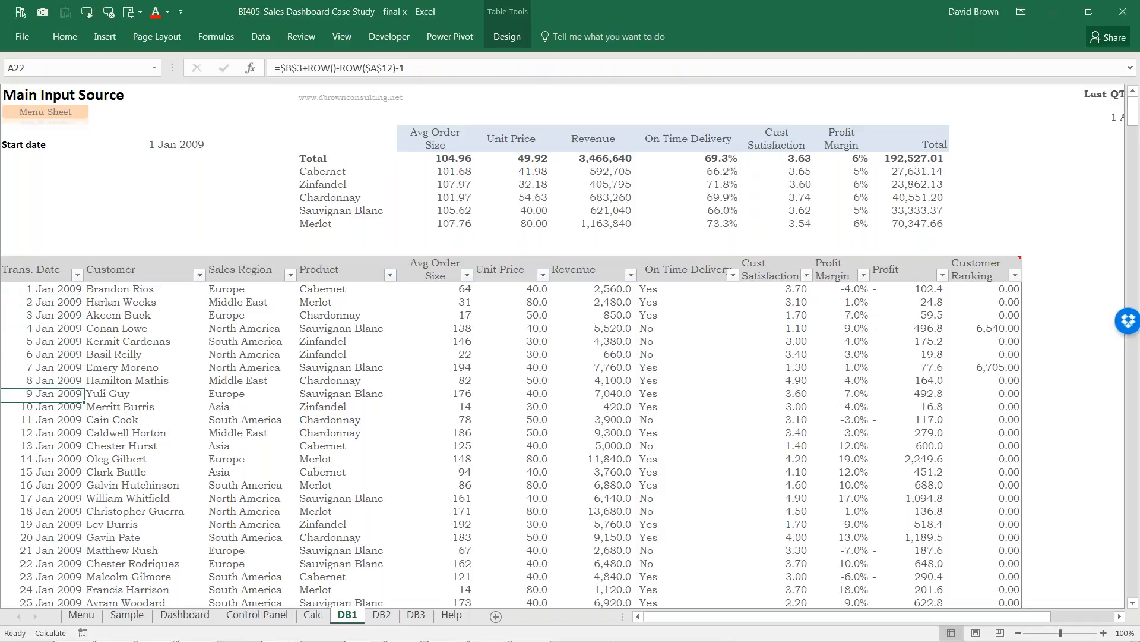
# Go from the DB1 Trans. Date column across to Avg Order Size and back to the Sales Region header.
pyautogui.press('Up')
pyautogui.press('Up')
pyautogui.press('Up')
pyautogui.press('Up')
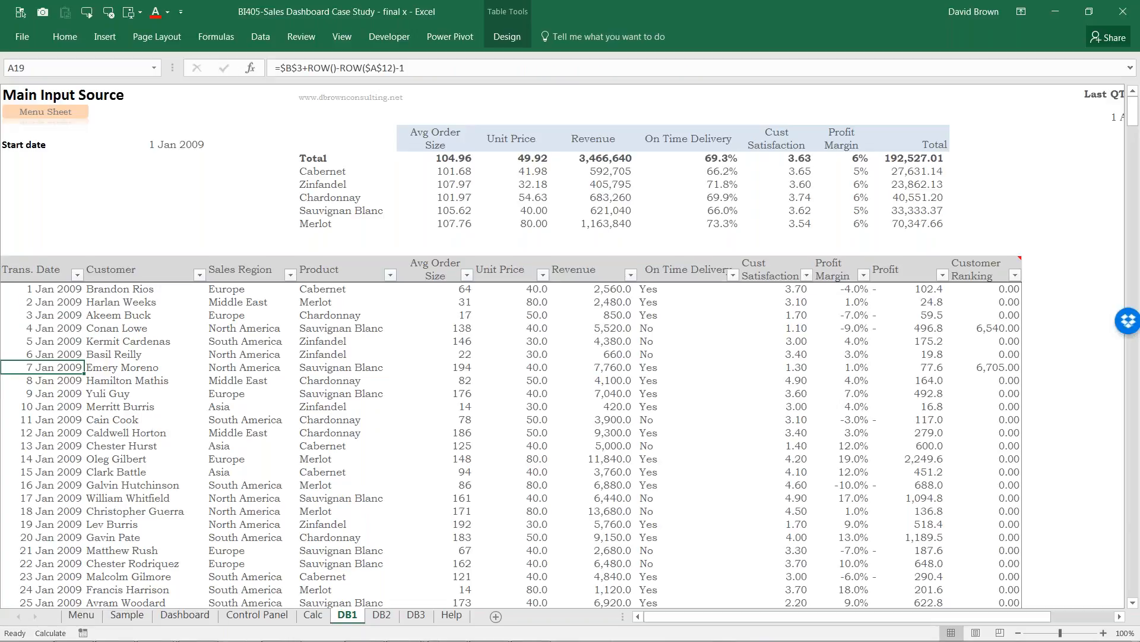
pyautogui.press('Right')
pyautogui.press('Right')
pyautogui.press('Right')
pyautogui.press('Right')
pyautogui.press('Up')
pyautogui.press('Up')
pyautogui.press('Up')
pyautogui.press('Up')
pyautogui.press('Up')
pyautogui.press('Up')
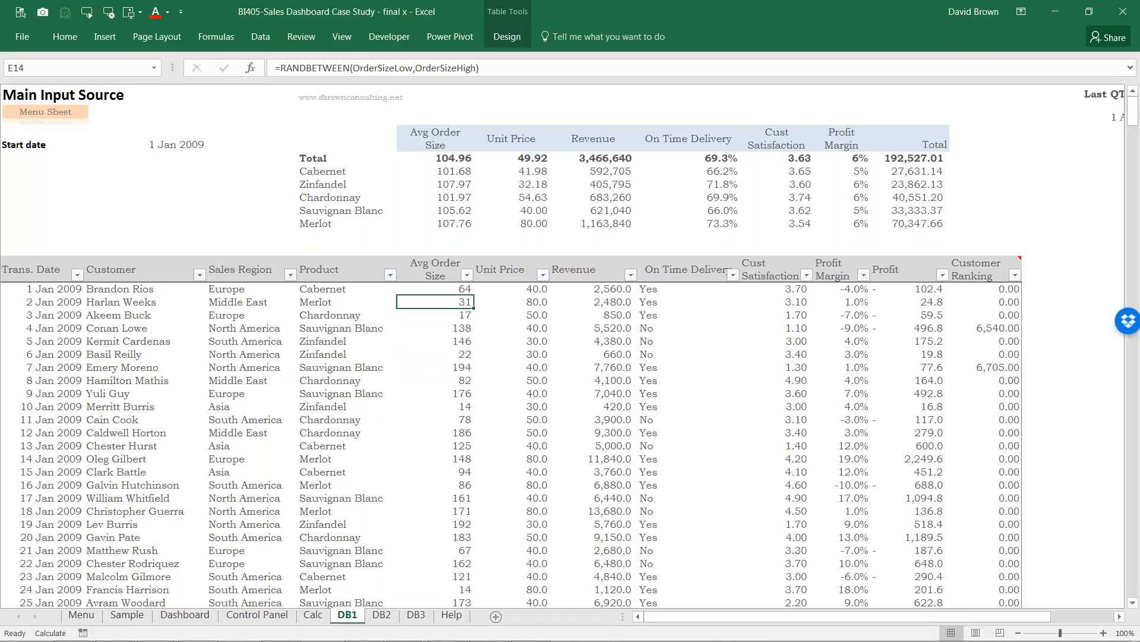
pyautogui.press('Left')
pyautogui.press('Left')
pyautogui.press('Left')
pyautogui.press('Up')
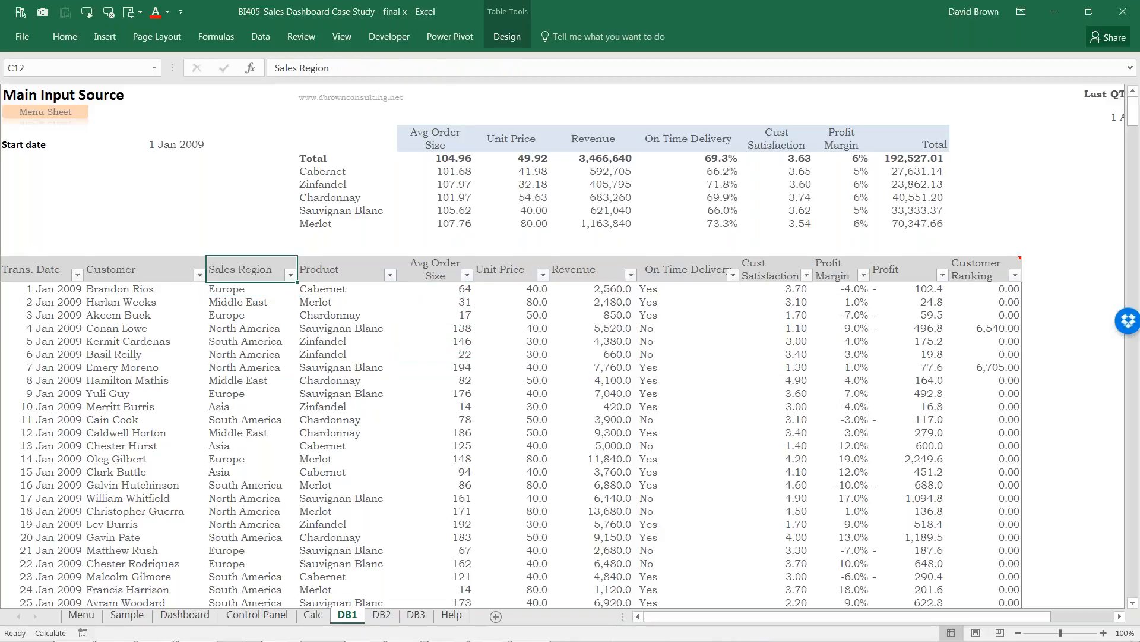
# Select the first seven Sales Region entries in the DB1 table, C13 to C19.
pyautogui.press('Down')
pyautogui.hotkey('shift', 'Down')
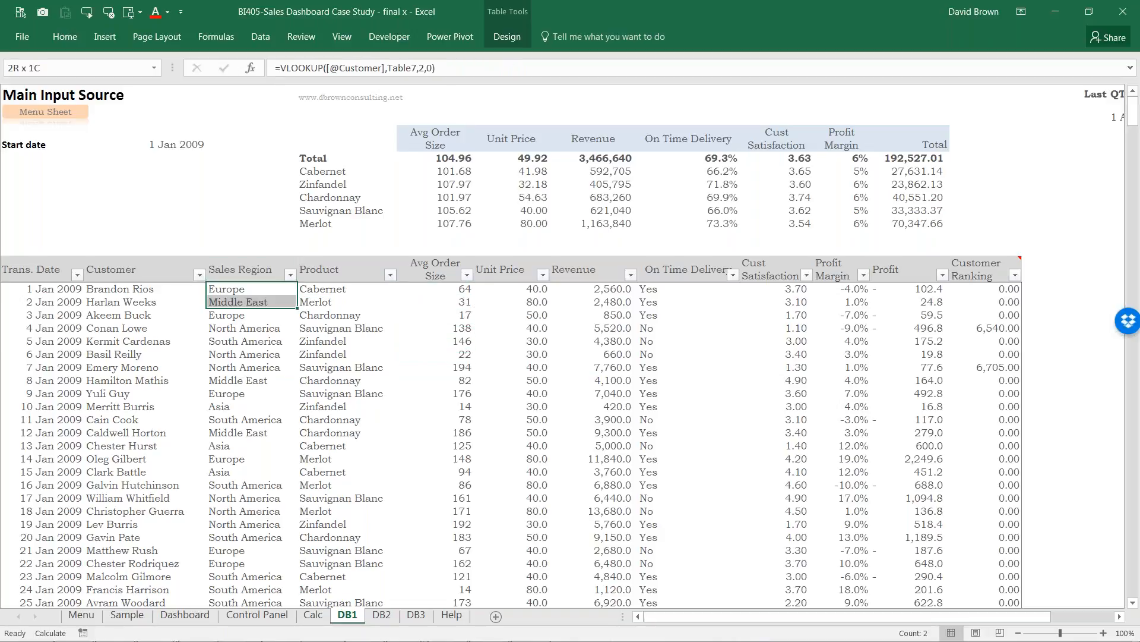
pyautogui.hotkey('shift', 'Down')
pyautogui.hotkey('shift', 'Down')
pyautogui.hotkey('shift', 'Down')
pyautogui.hotkey('shift', 'Down')
pyautogui.hotkey('shift', 'Down')
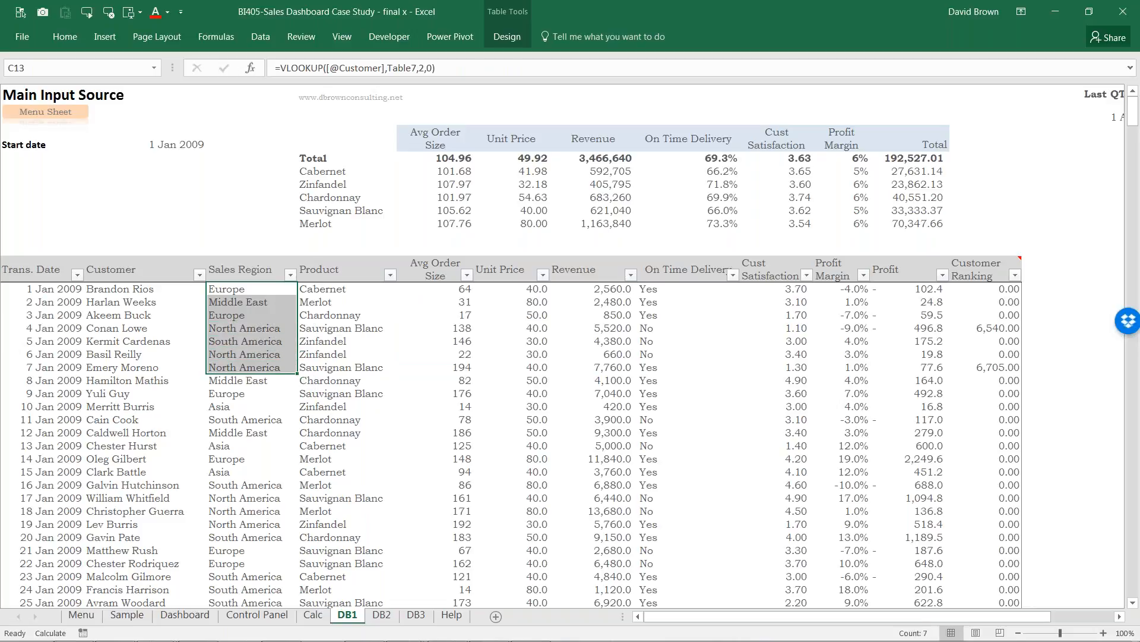
# Select the DB1 Product column from its first to its last record, and return to cell D14.
pyautogui.press('Right')
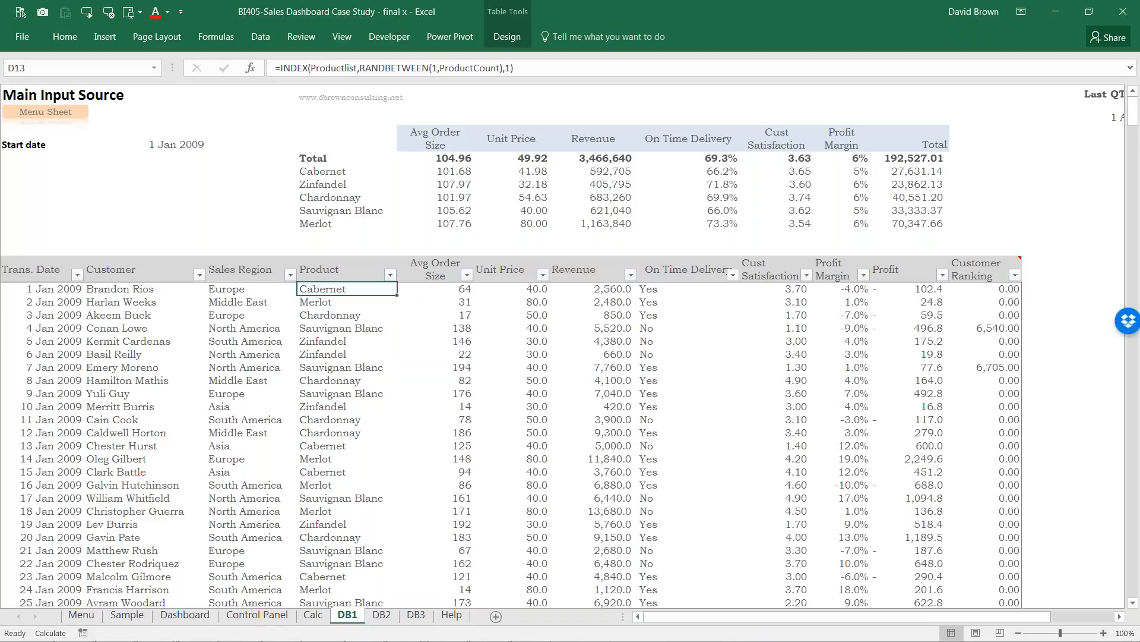
pyautogui.hotkey('ctrl', 'shift', 'Down')
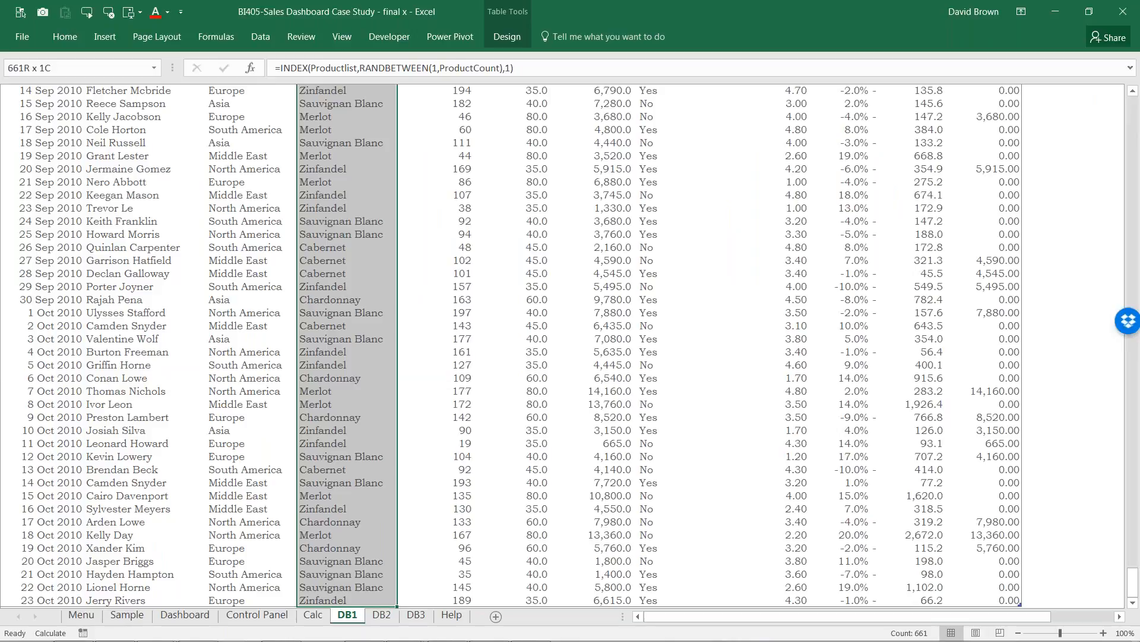
pyautogui.press('Up')
pyautogui.press('Up')
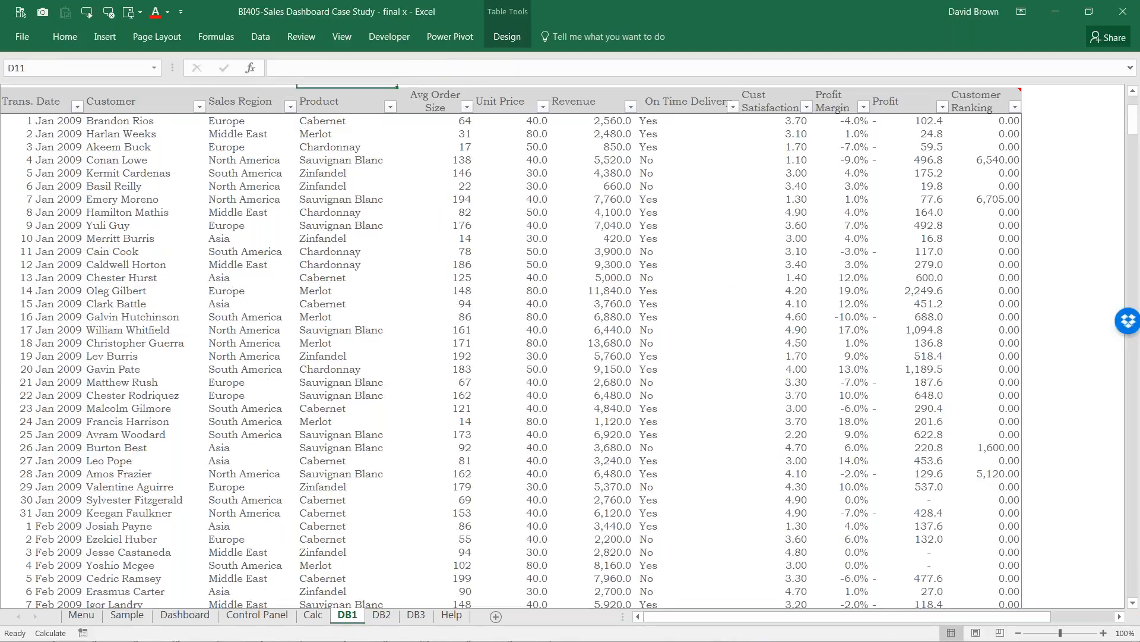
pyautogui.press('Down')
pyautogui.press('Down')
pyautogui.press('Down')
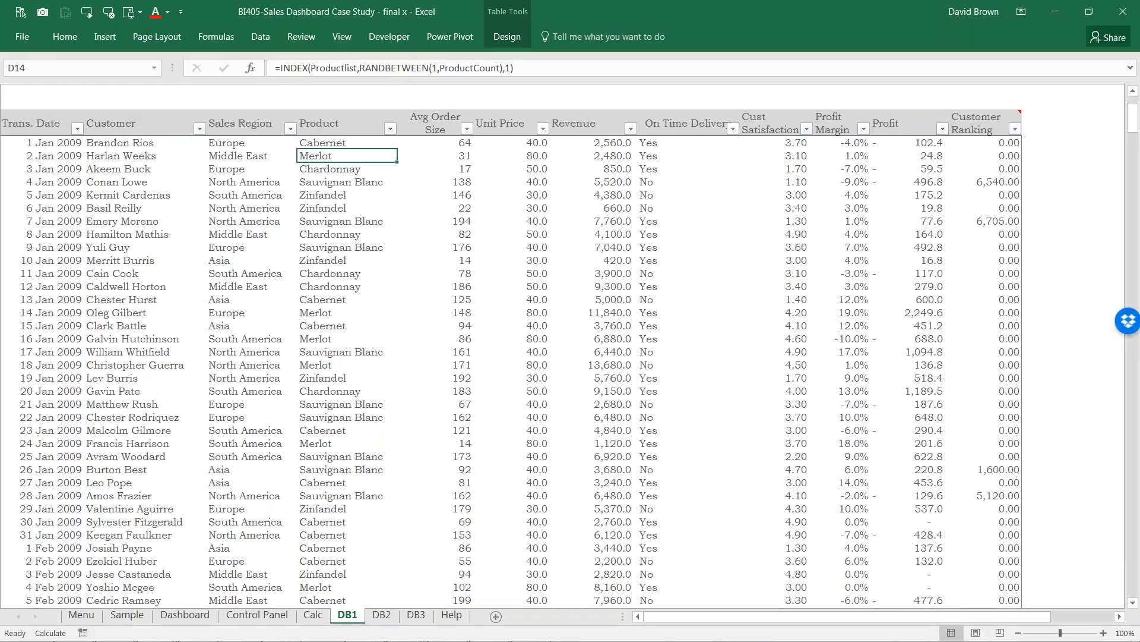
# On the Calc sheet, examine the Profit Actual formula and select the first Key Metrics YTD table, C10 to H17.
pyautogui.hotkey('ctrl', 'pageup')
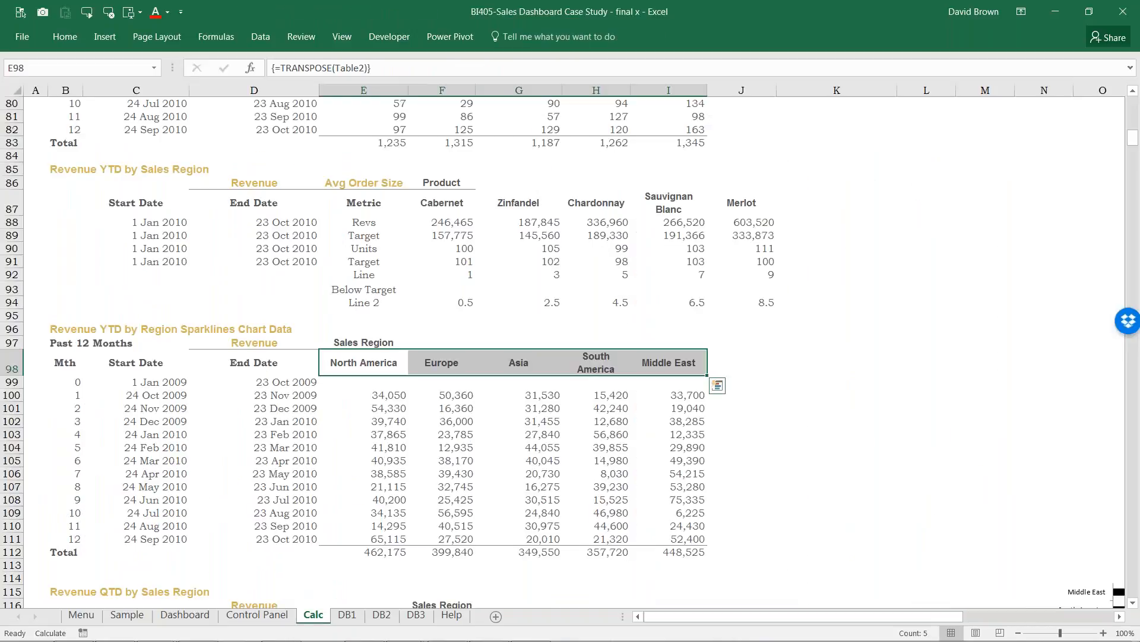
pyautogui.scroll(10, 378, 352)
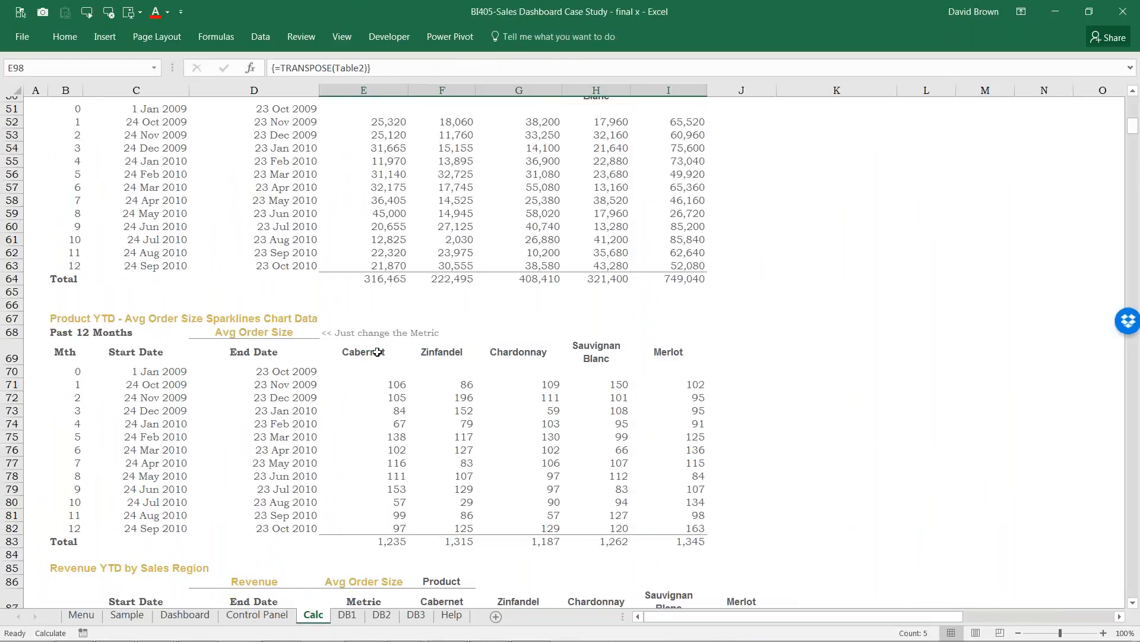
pyautogui.scroll(17, 378, 352)
pyautogui.click(301, 263)
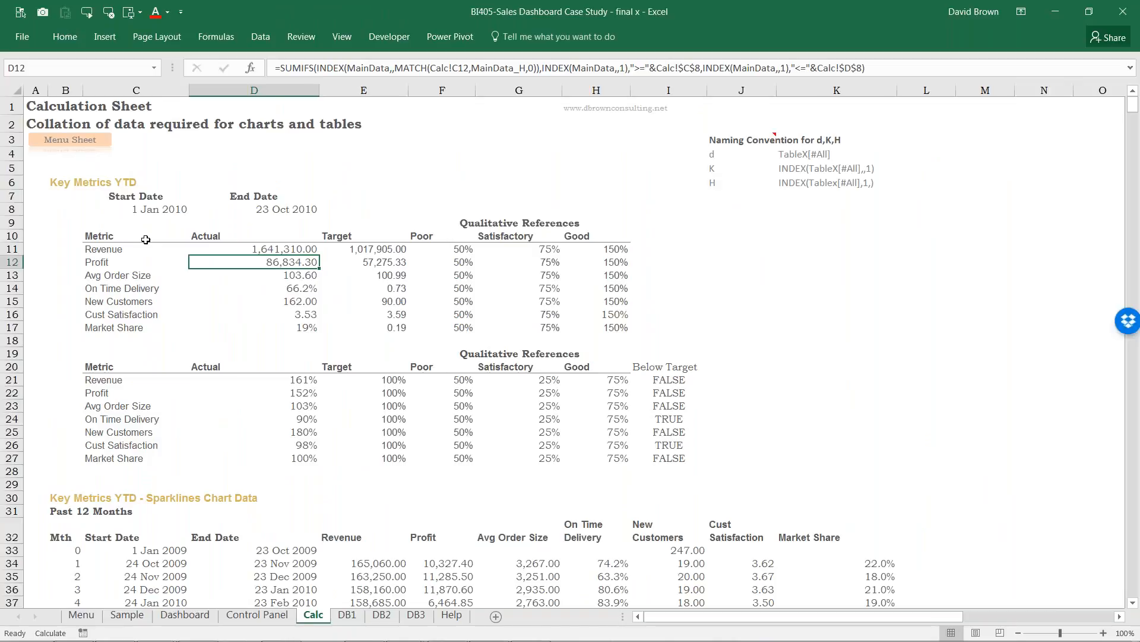
pyautogui.moveTo(145, 240); pyautogui.dragTo(596, 323)
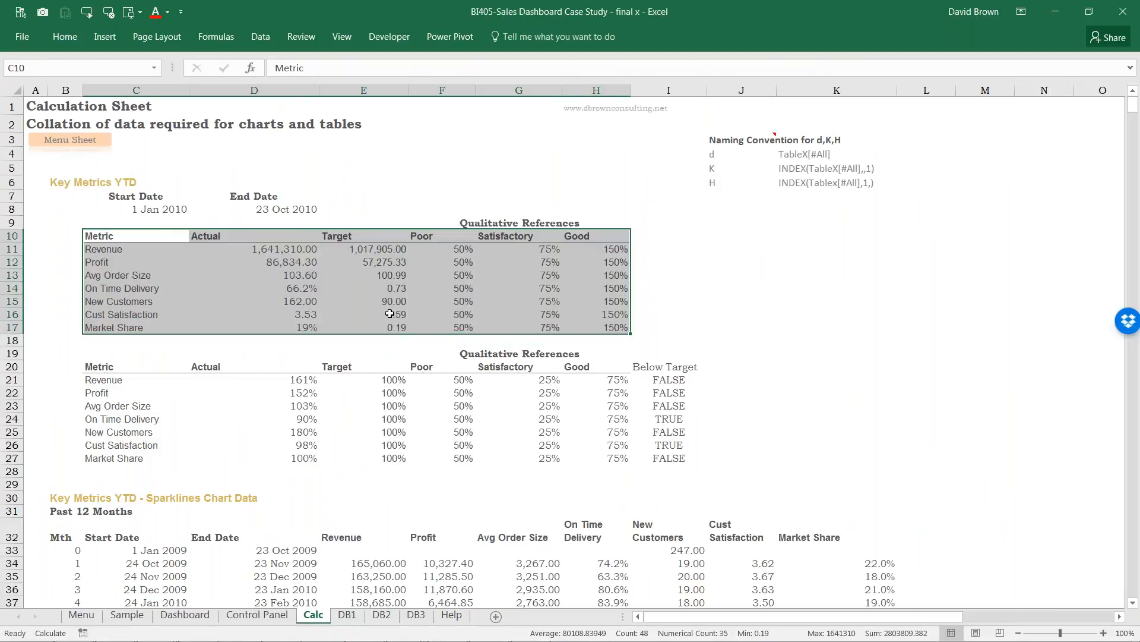
# Examine the Key Metrics YTD metric names, the Revenue Actual formula, and the Start Date and End Date formulas.
pyautogui.click(105, 253)
pyautogui.moveTo(101, 265); pyautogui.dragTo(119, 276)
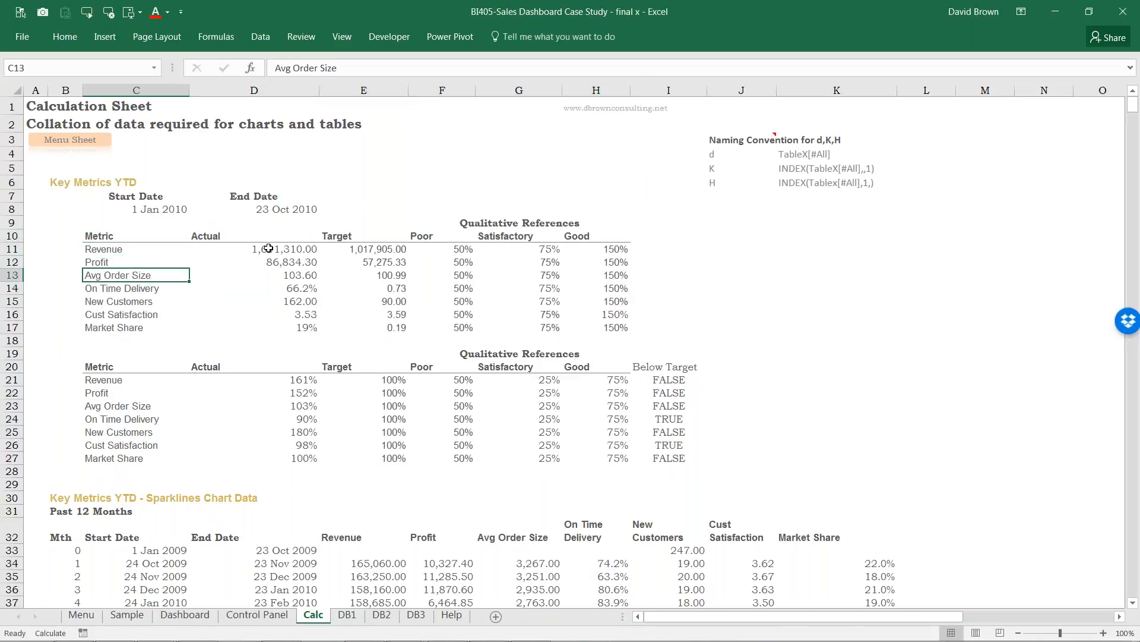
pyautogui.click(291, 253)
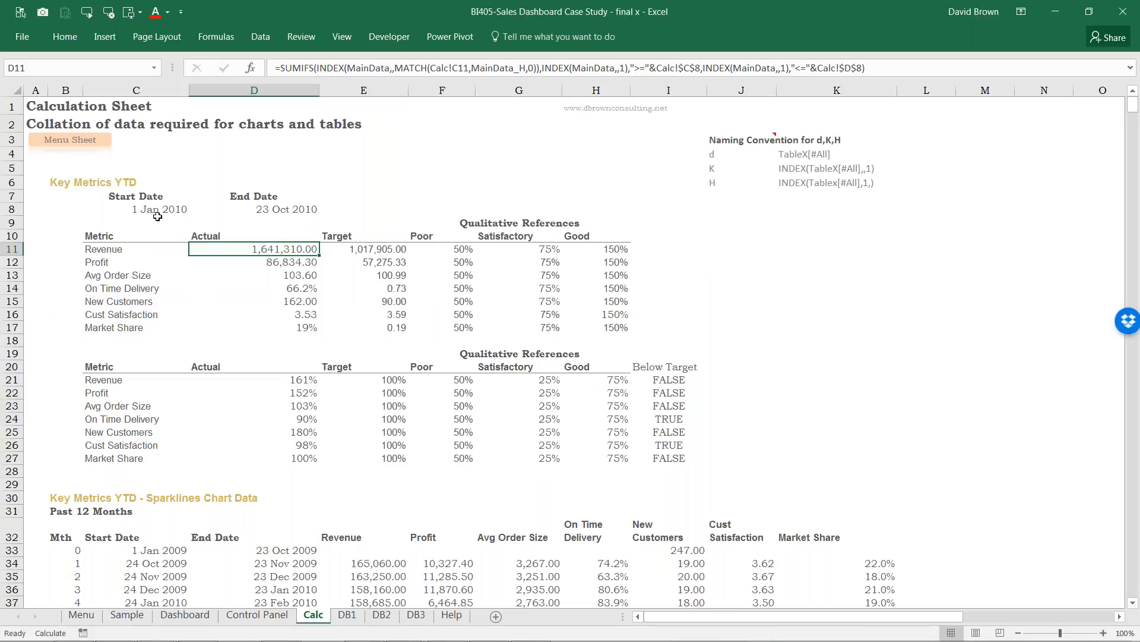
pyautogui.click(161, 211)
pyautogui.click(279, 209)
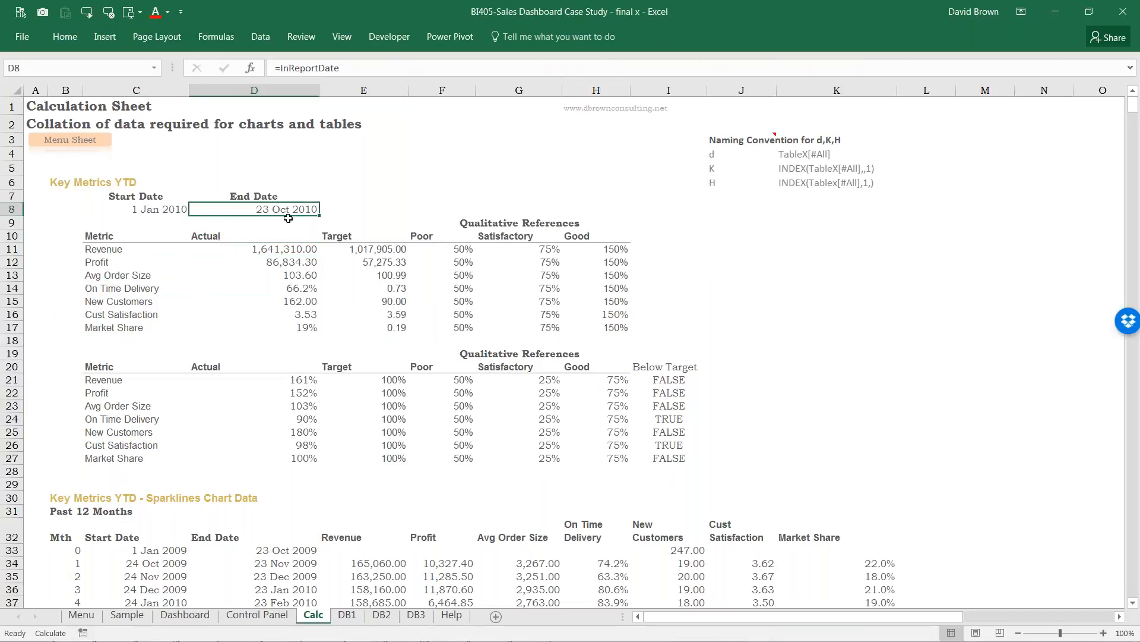
pyautogui.click(164, 213)
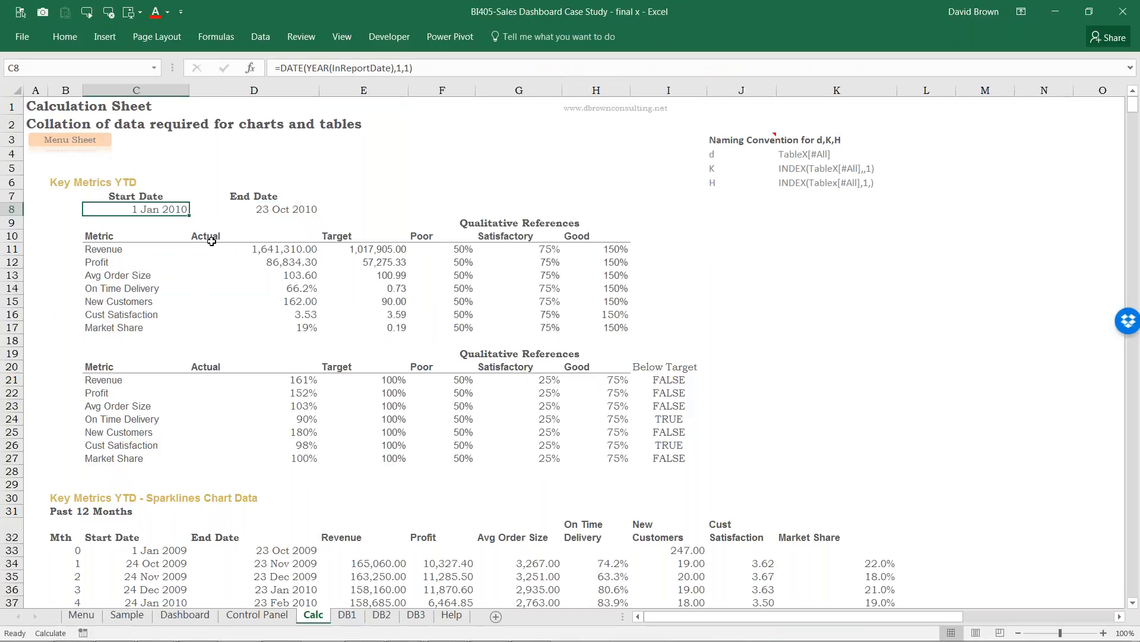
# Examine the arguments and cell references of the Profit Actual SUMIFS formula in edit mode, and confirm it unchanged.
pyautogui.click(285, 265)
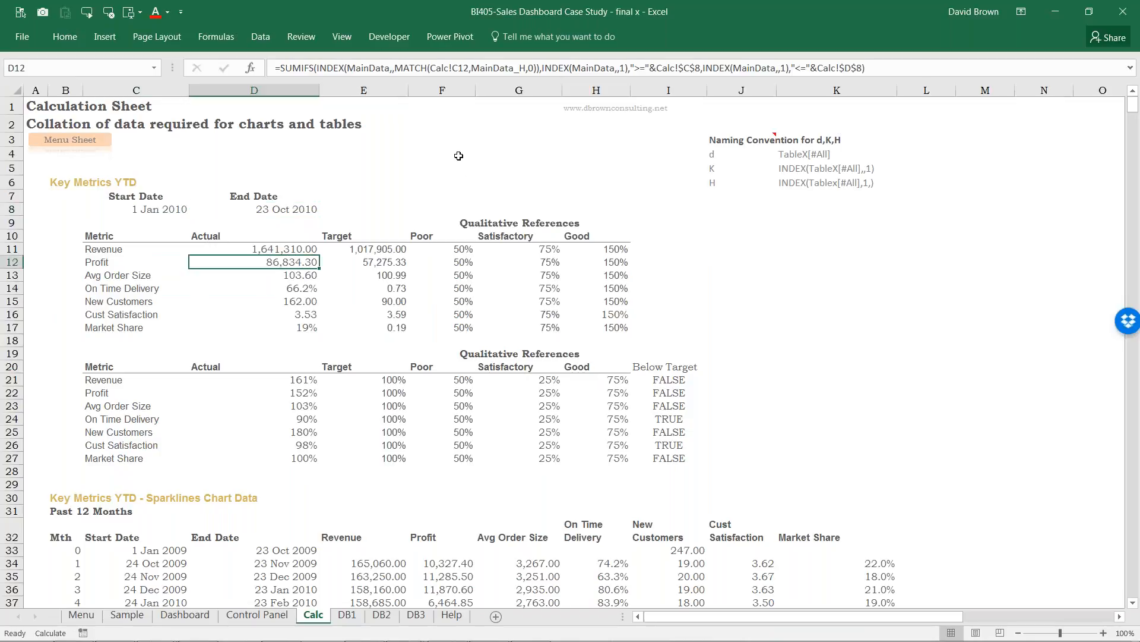
pyautogui.press('F2')
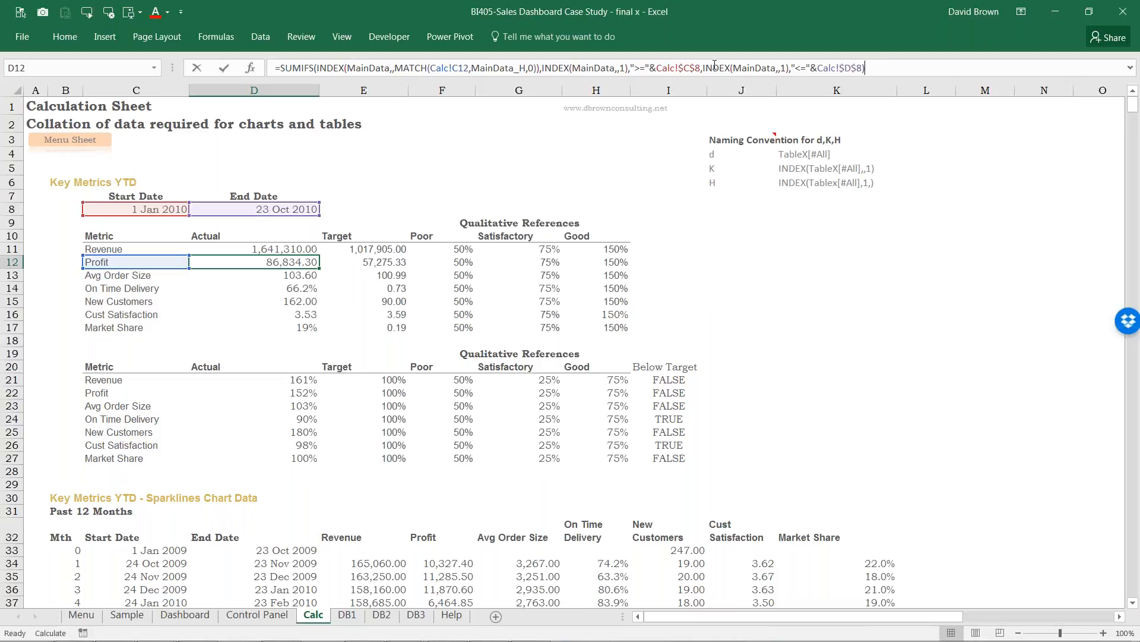
pyautogui.click(714, 65)
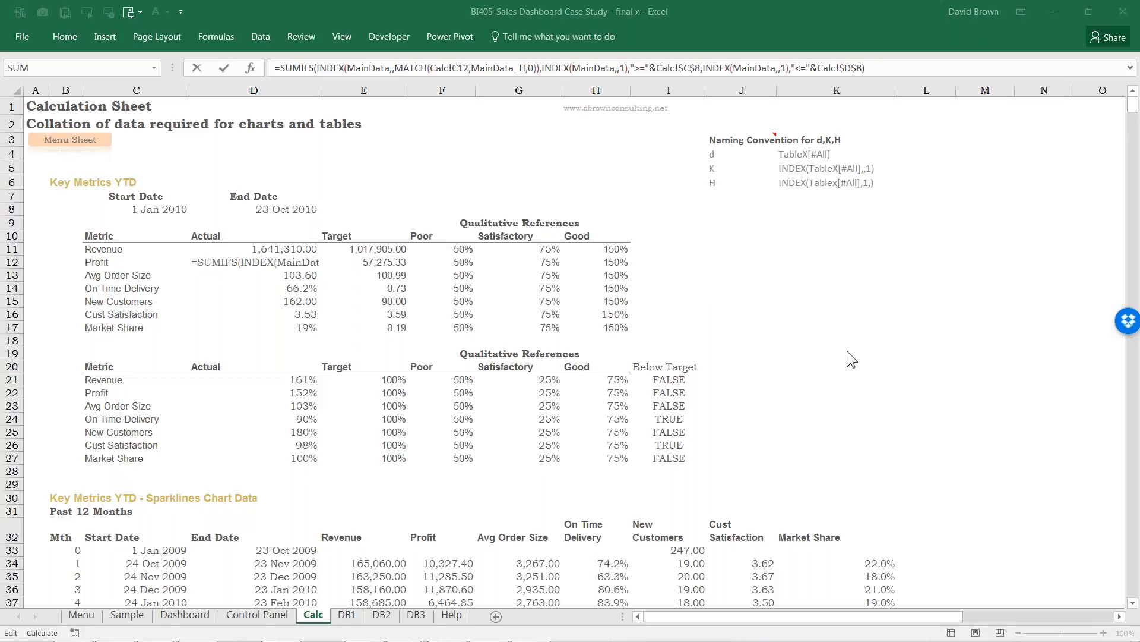
pyautogui.click(302, 266)
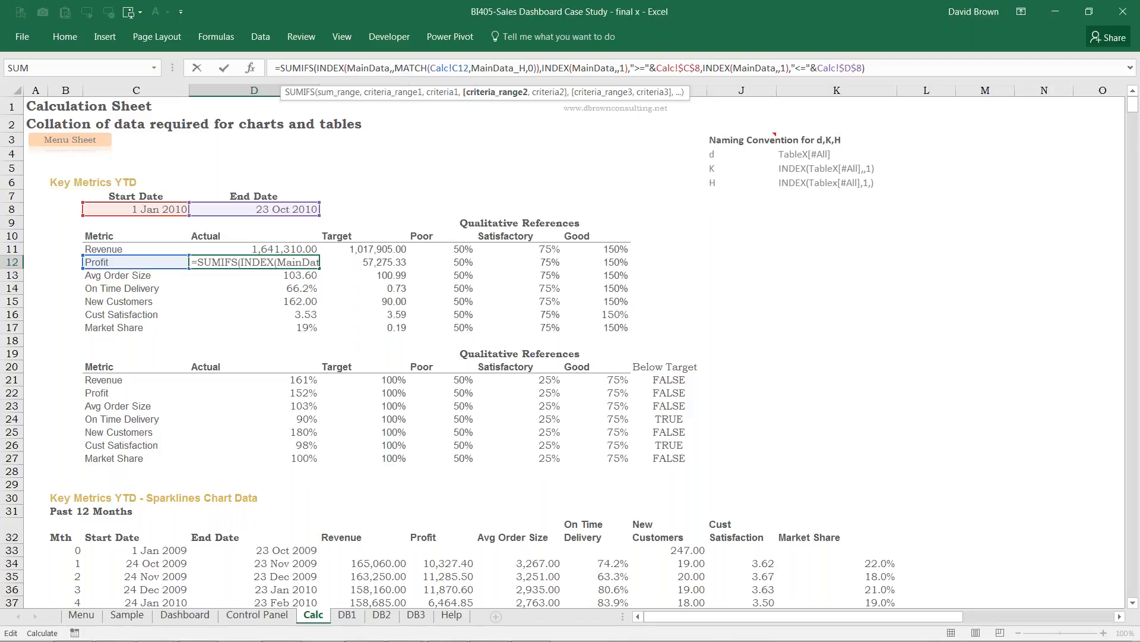
pyautogui.hotkey('ctrl', 'Return')
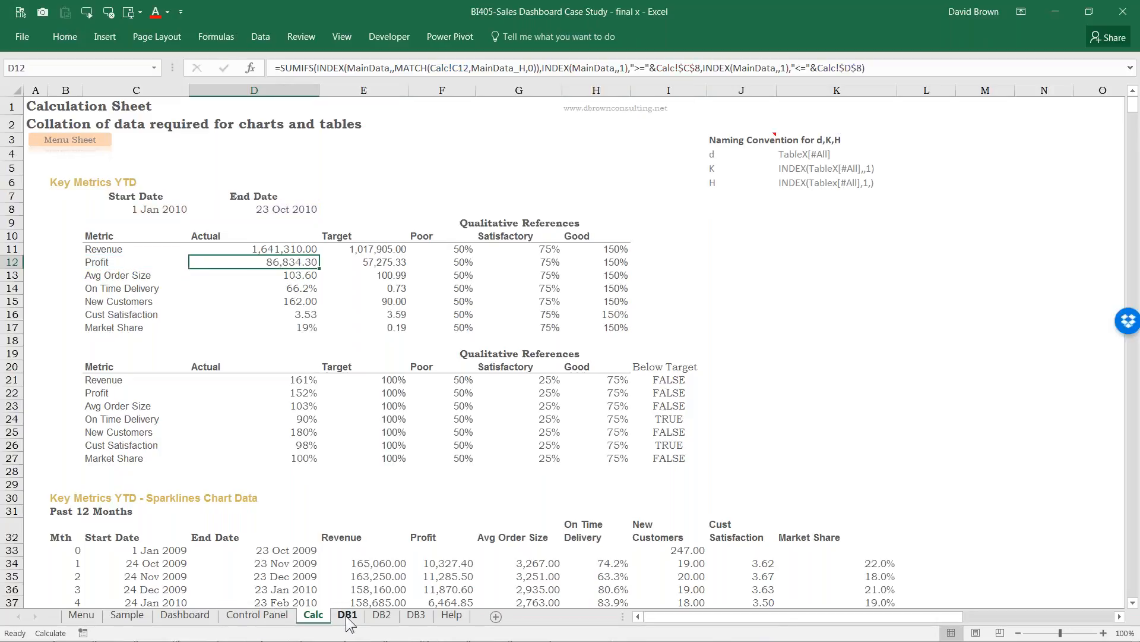
# On the DB1 sheet, filter the transaction table's Product column to Merlot only.
pyautogui.click(348, 616)
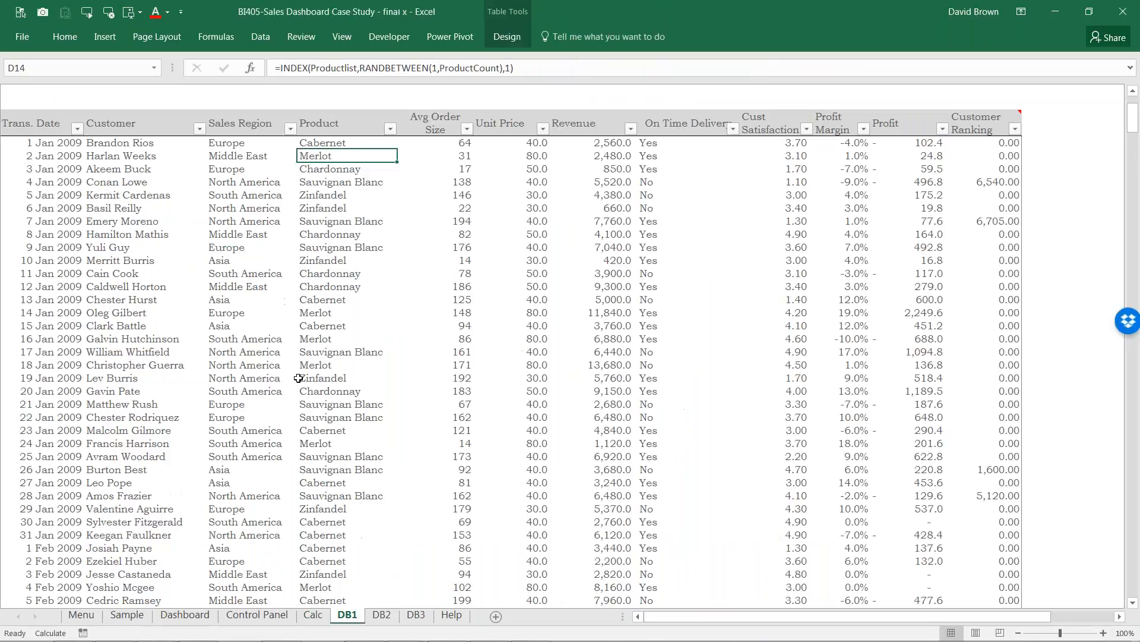
pyautogui.click(340, 195)
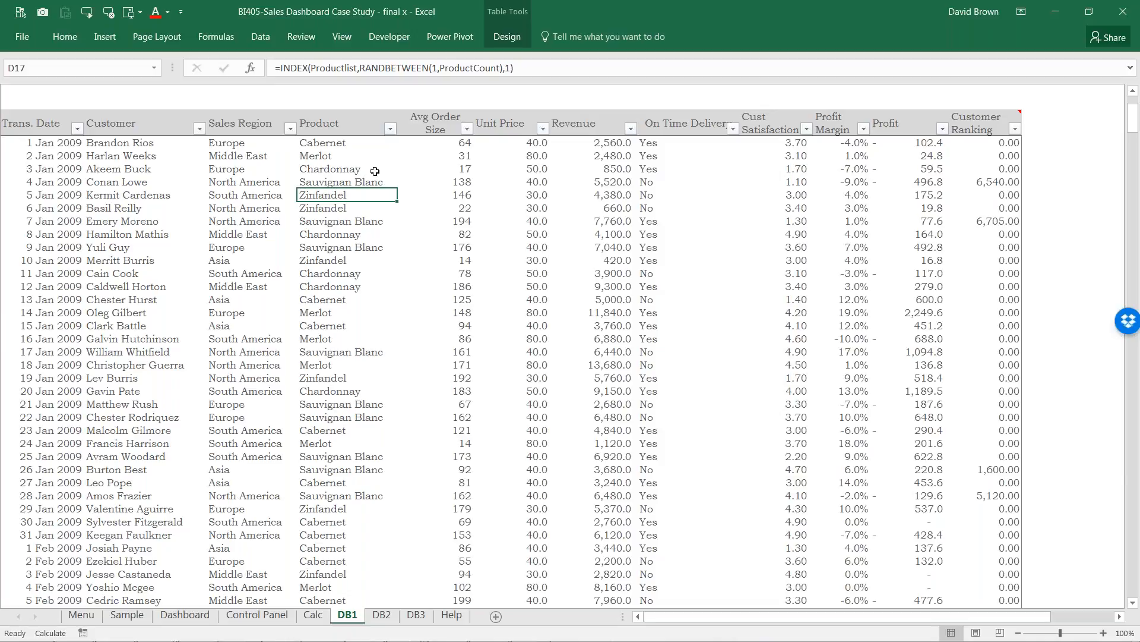
pyautogui.scroll(1, 375, 171)
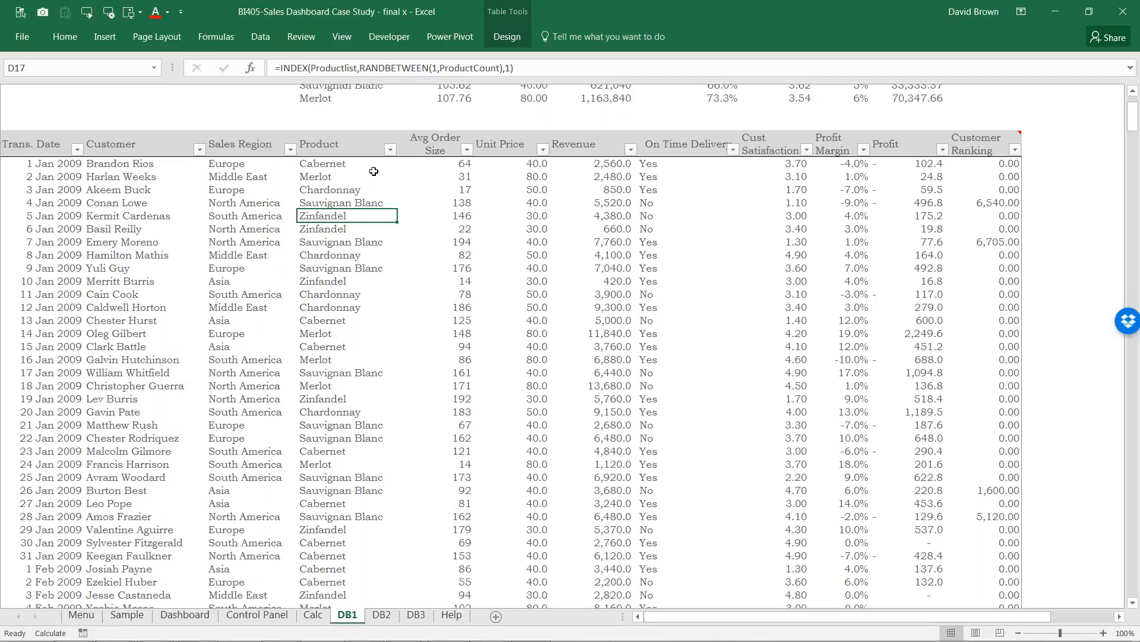
pyautogui.scroll(1, 374, 171)
pyautogui.click(329, 199)
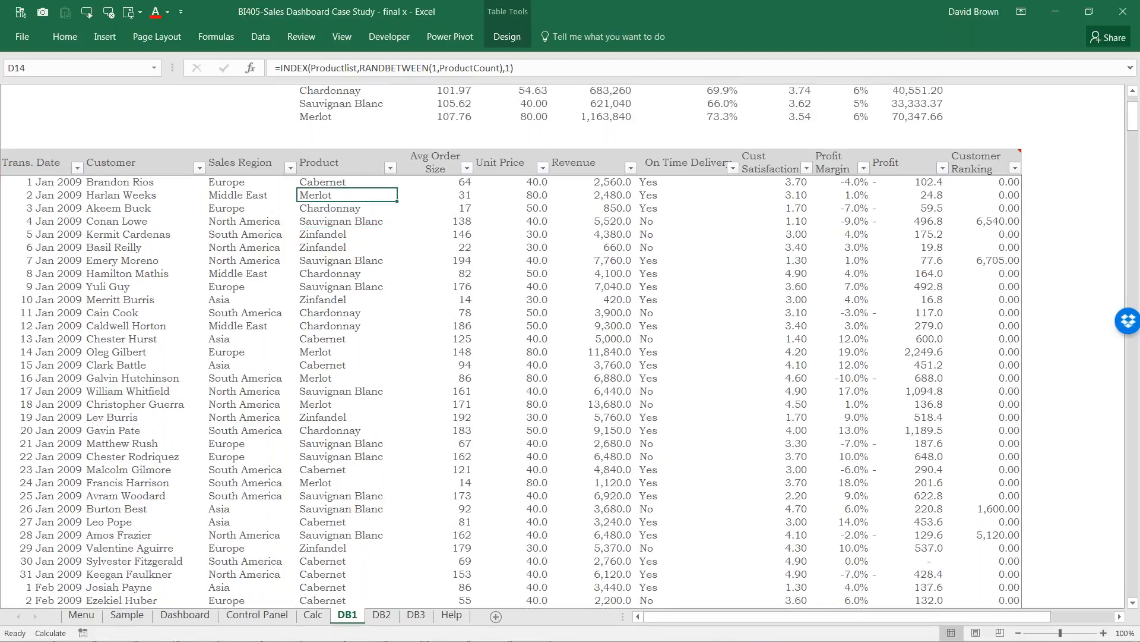
pyautogui.click(391, 168)
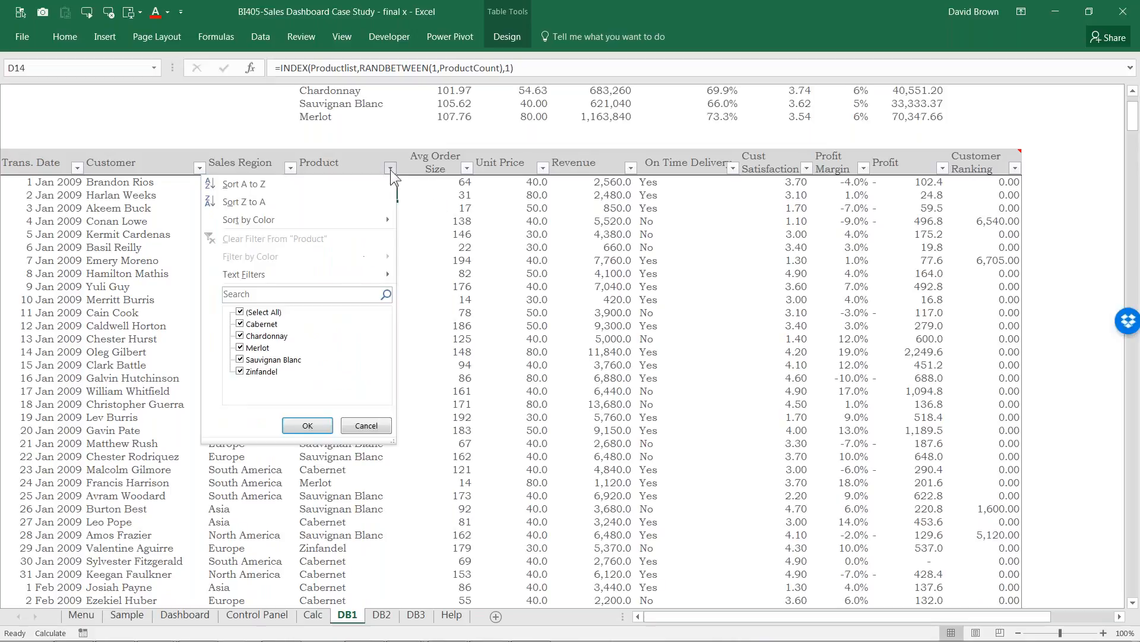
pyautogui.click(240, 312)
pyautogui.click(240, 348)
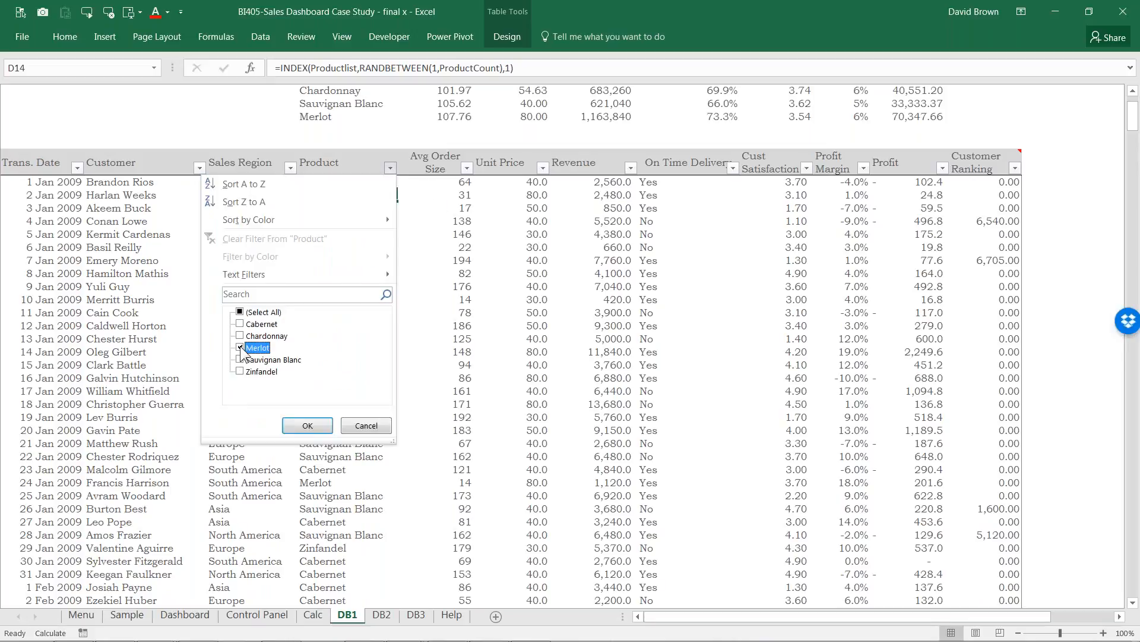
pyautogui.click(304, 428)
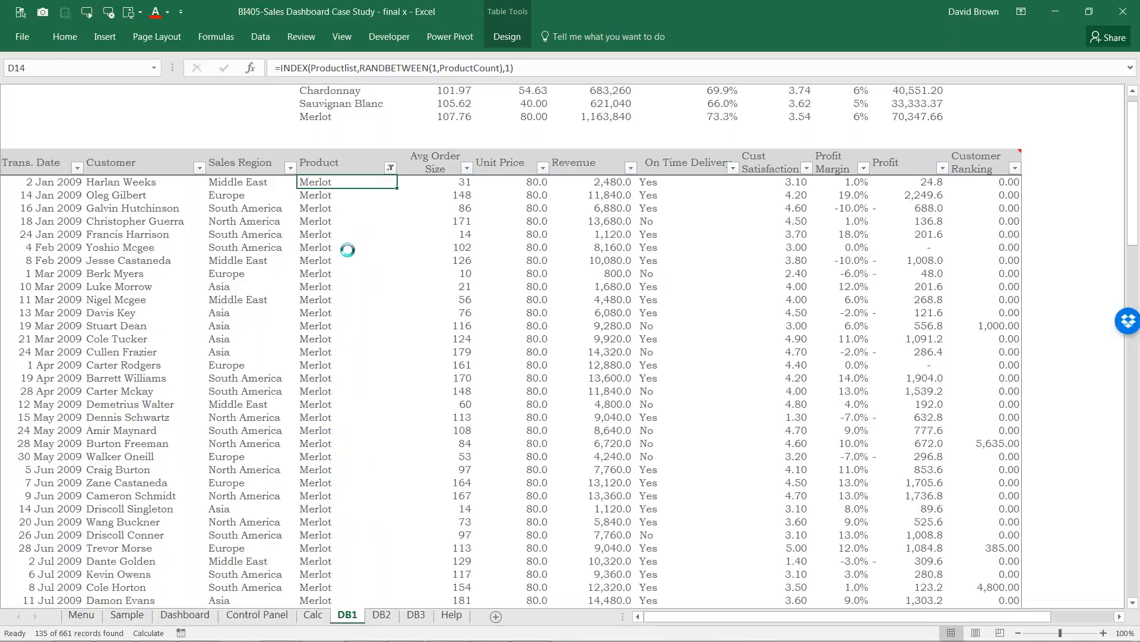
# Select a run of cells in the filtered Product column, and recalculate the randomly generated transaction data.
pyautogui.moveTo(367, 180); pyautogui.dragTo(336, 352)
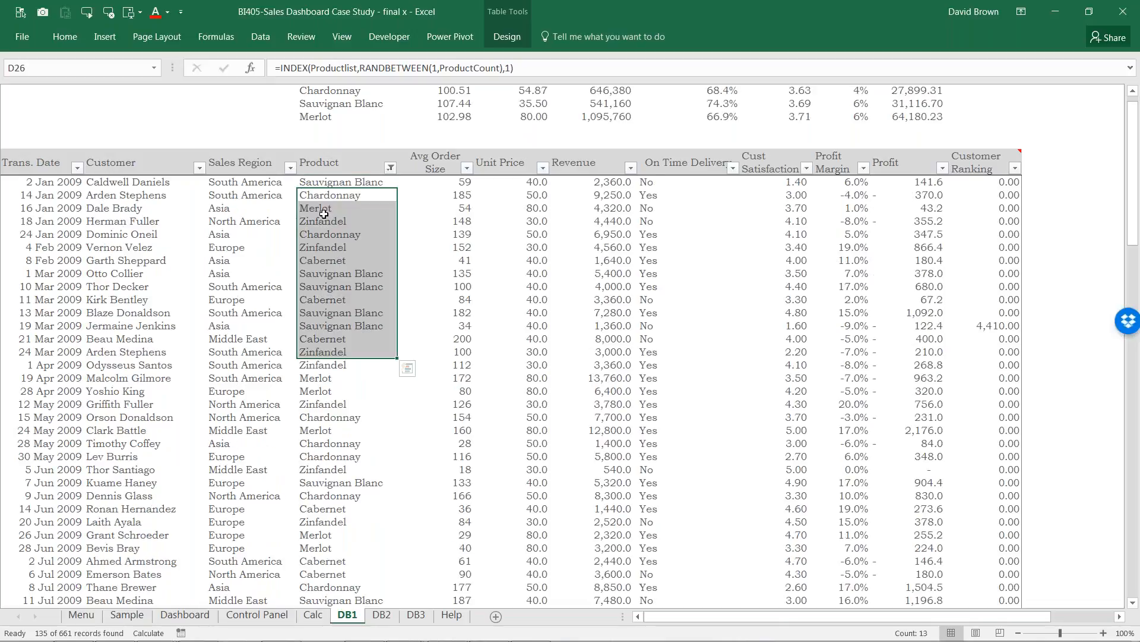
pyautogui.click(324, 212)
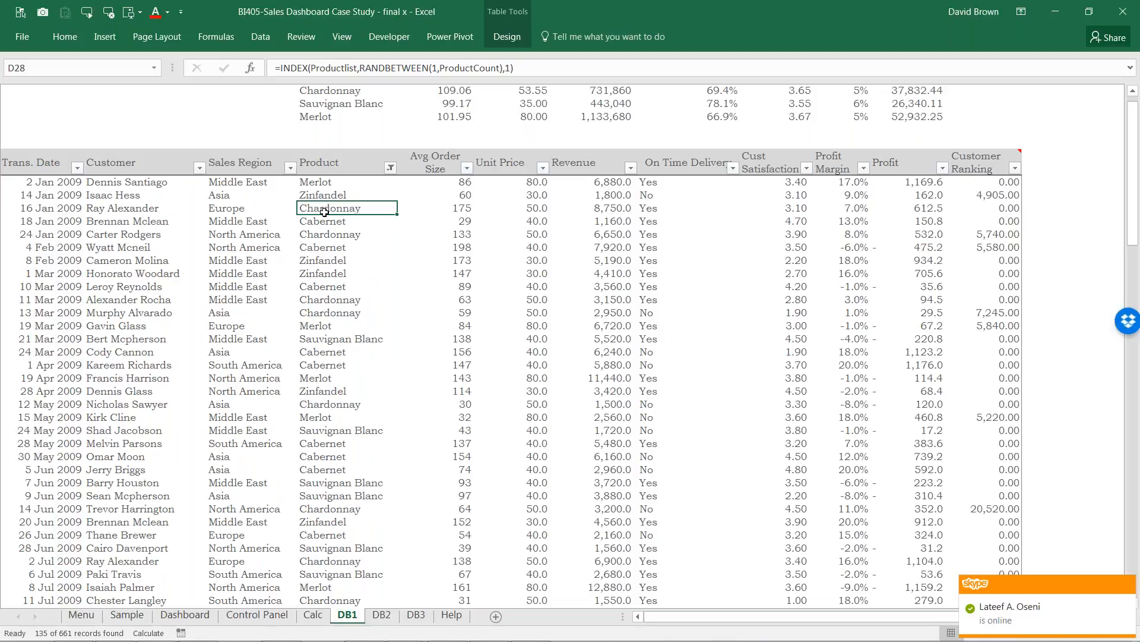
pyautogui.press('F9')
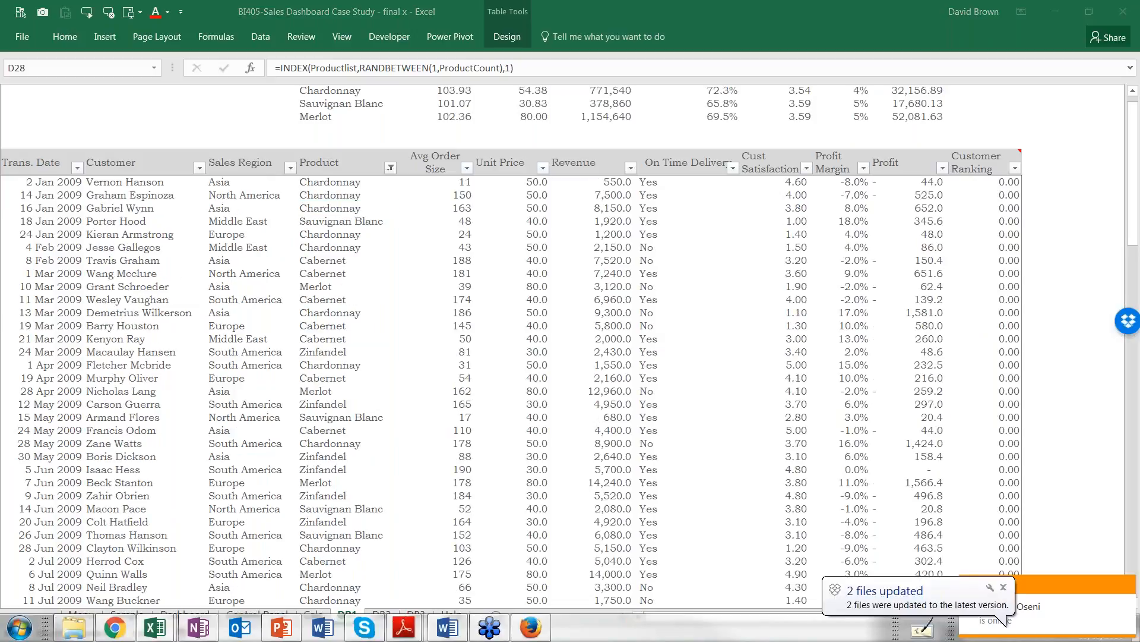
# Switch to the DBC-Webinars-ExcelClinic-15Sep16 workbook, dismiss the file-update notification, and open the Pivot Data sheet.
pyautogui.hotkey('alt', 'Tab')
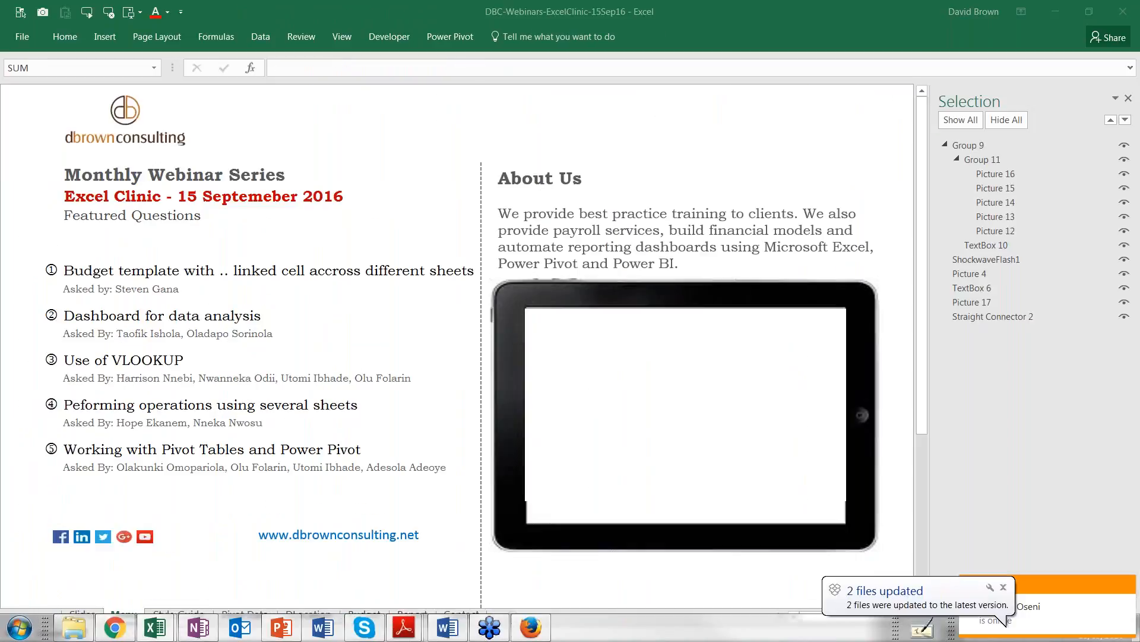
pyautogui.click(1004, 588)
pyautogui.click(375, 589)
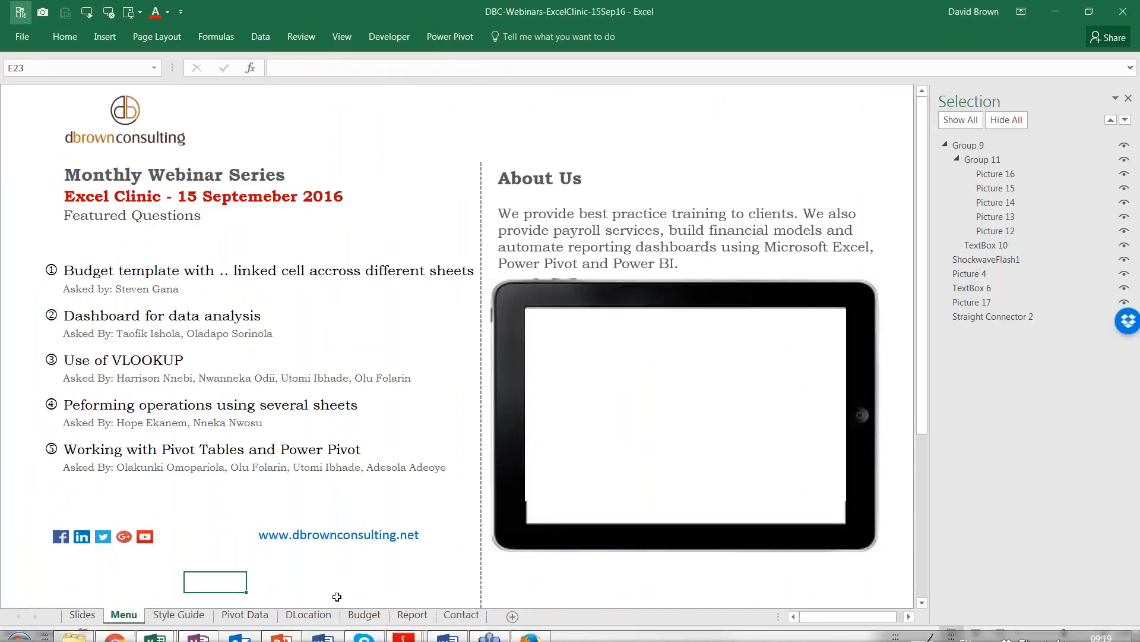
pyautogui.click(247, 614)
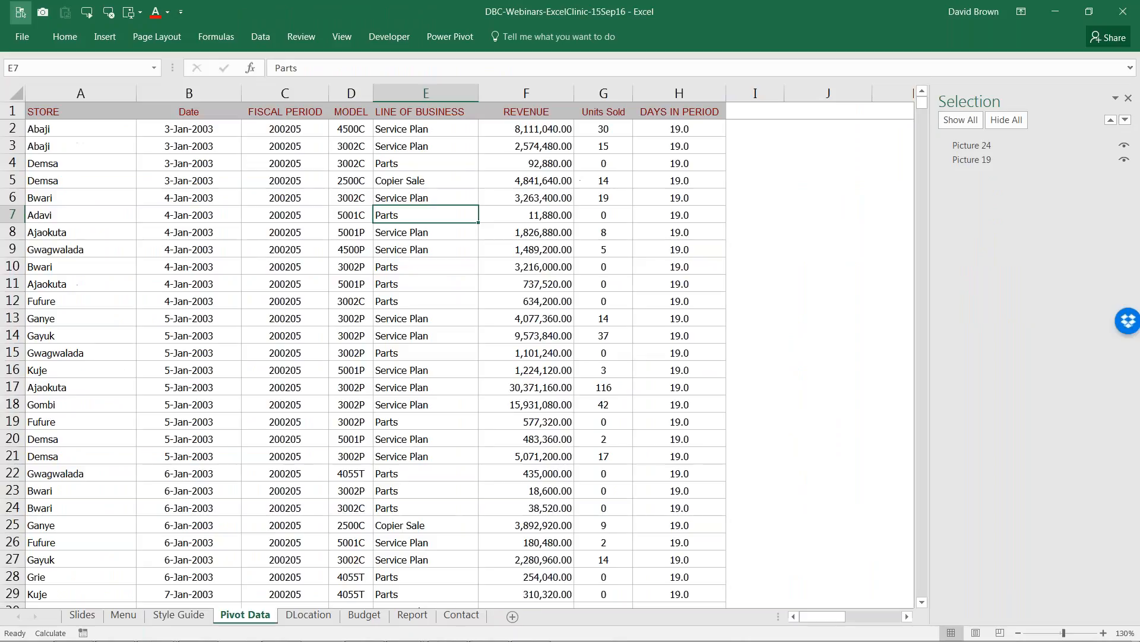
# Add filter controls to the header row of the Pivot Data table.
pyautogui.click(146, 147)
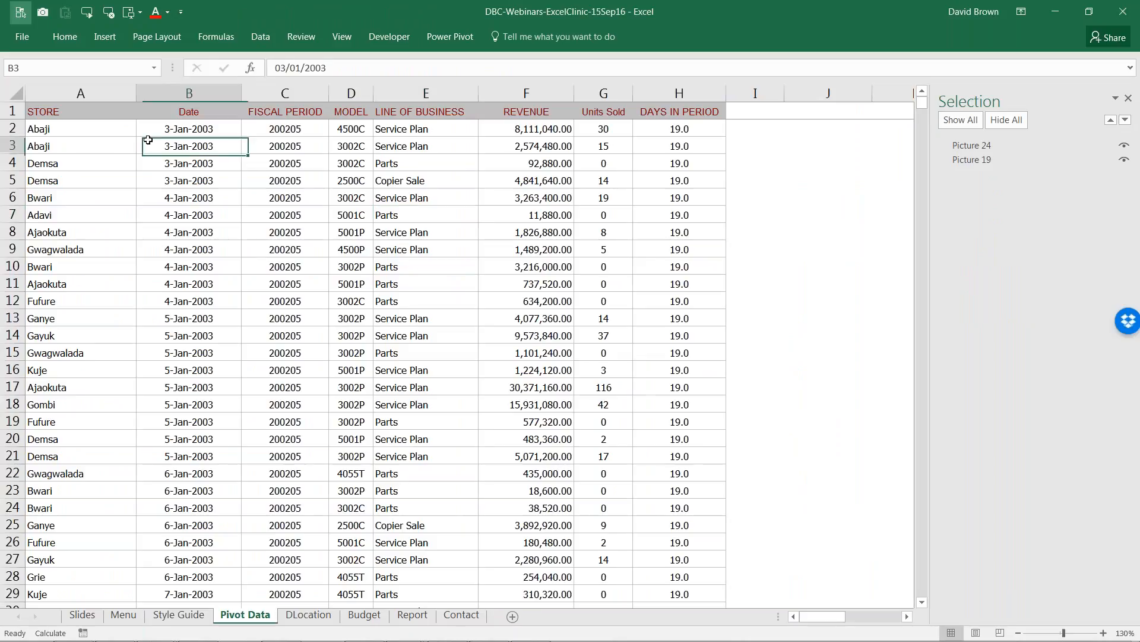
pyautogui.click(261, 37)
pyautogui.click(461, 70)
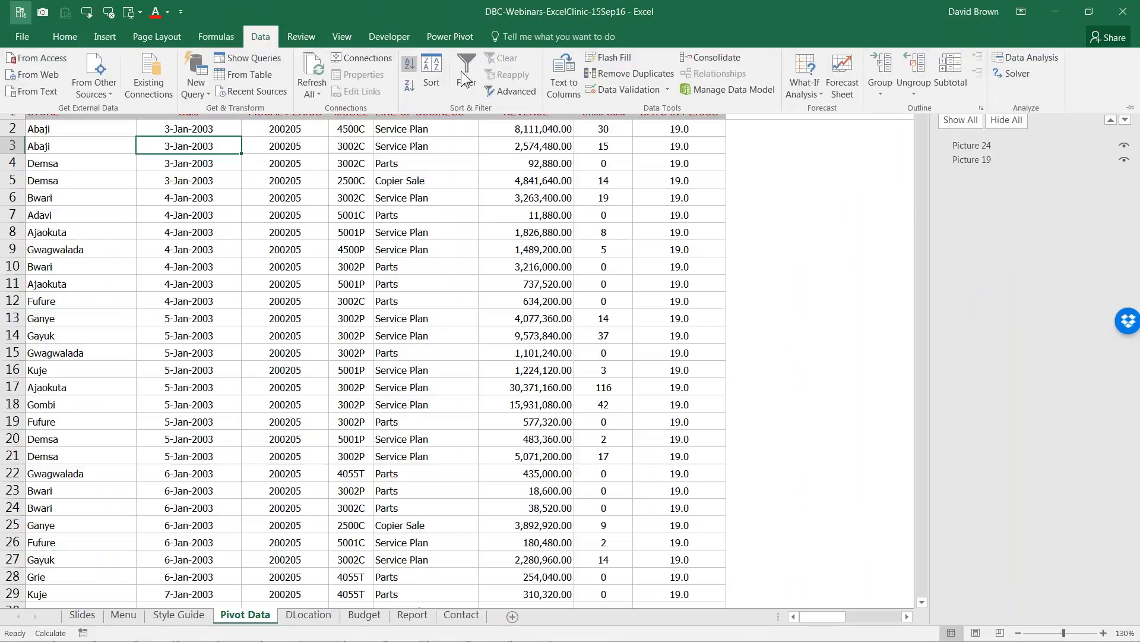
pyautogui.click(334, 231)
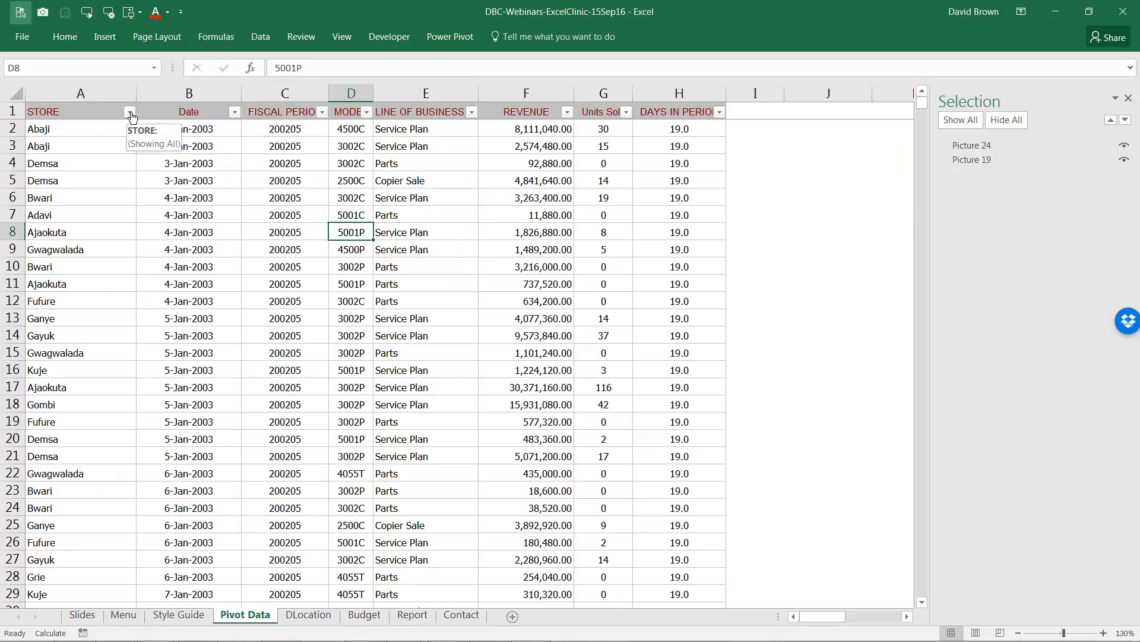
pyautogui.click(66, 236)
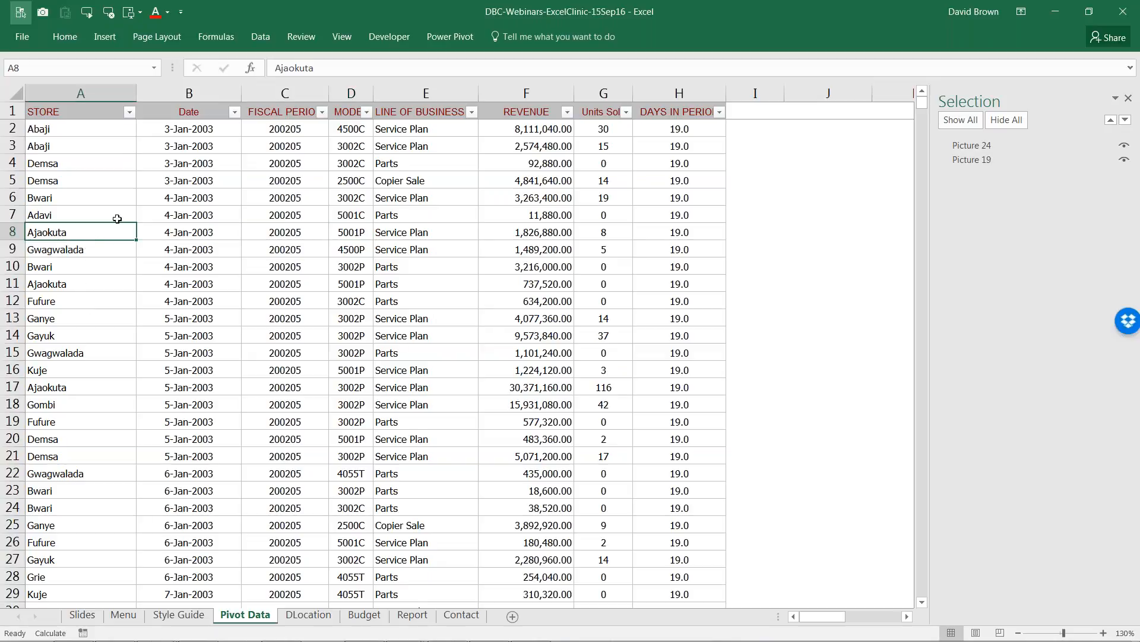
# Filter the STORE column to Ajaokuta by searching its values for "aja".
pyautogui.click(130, 114)
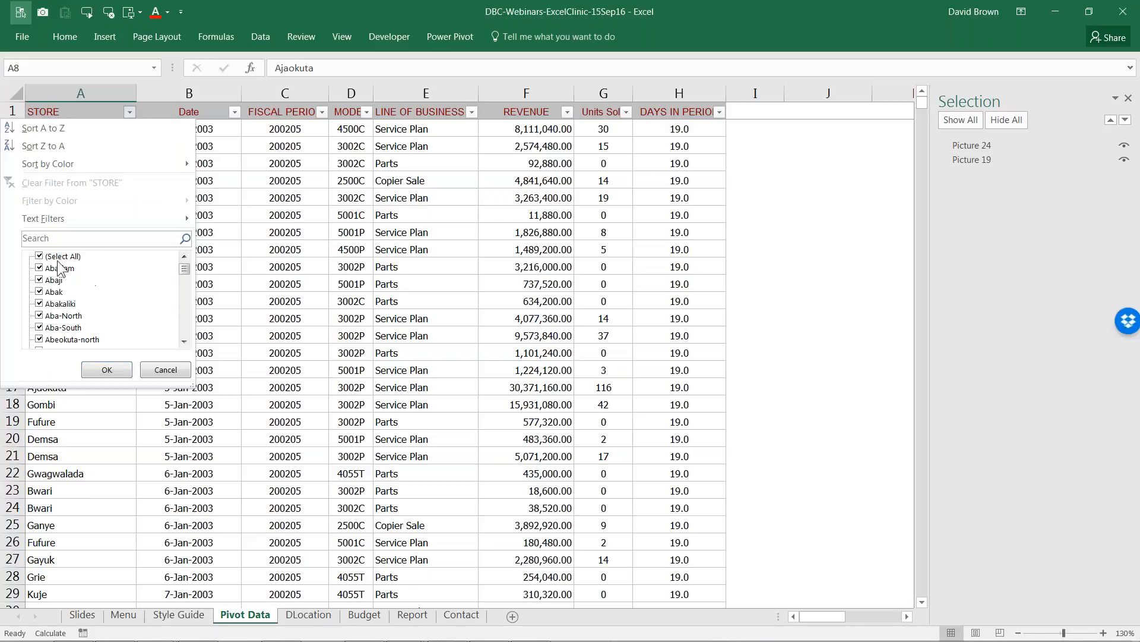
pyautogui.click(57, 237)
pyautogui.write('aja')
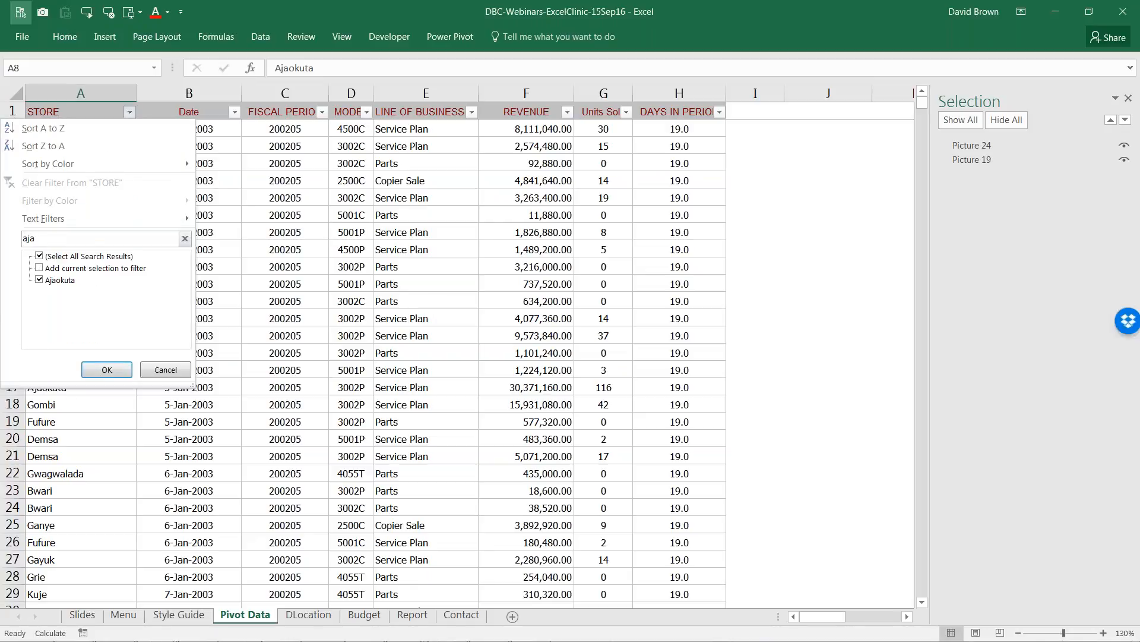
pyautogui.click(110, 371)
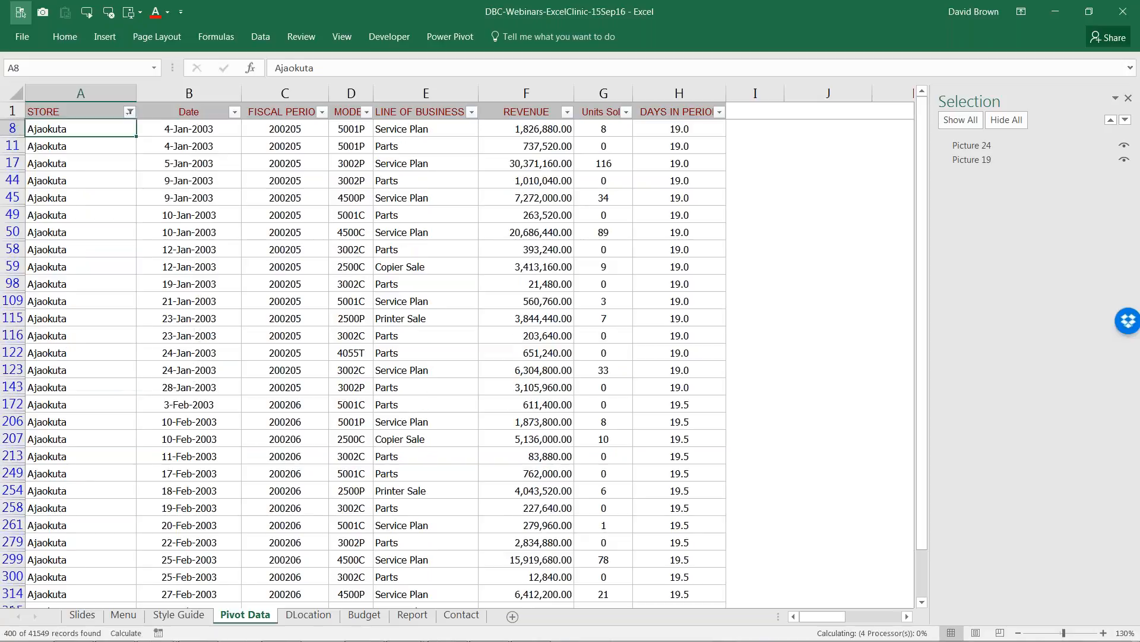
# Filter the Date column to 2003 only, and select the whole REVENUE column to read its summary totals.
pyautogui.click(234, 112)
pyautogui.click(85, 256)
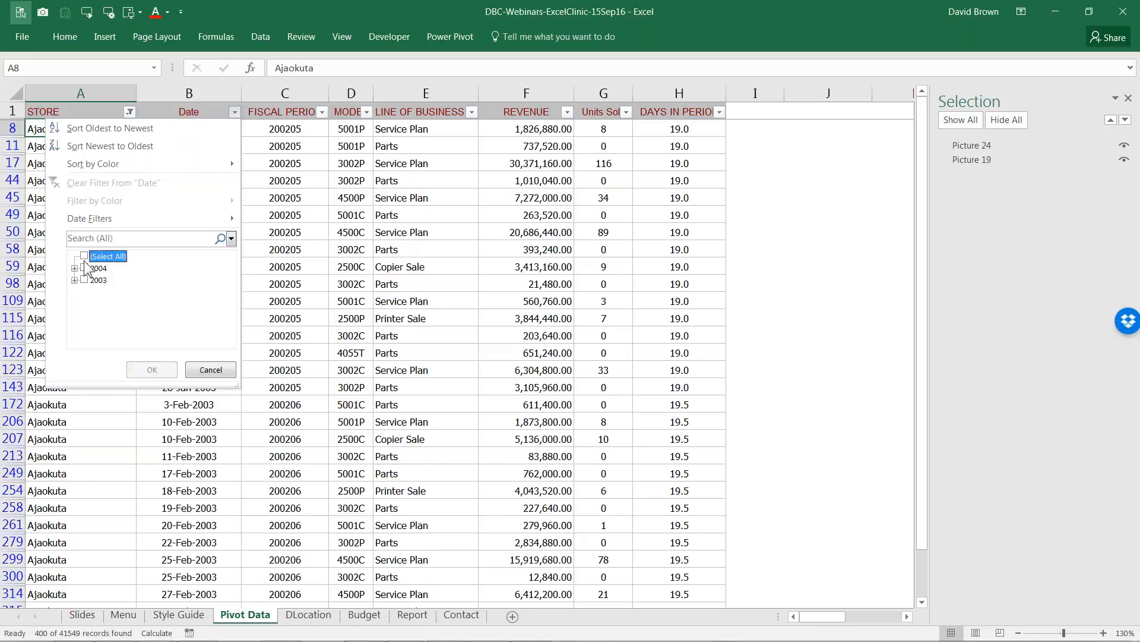
pyautogui.click(85, 279)
pyautogui.click(151, 369)
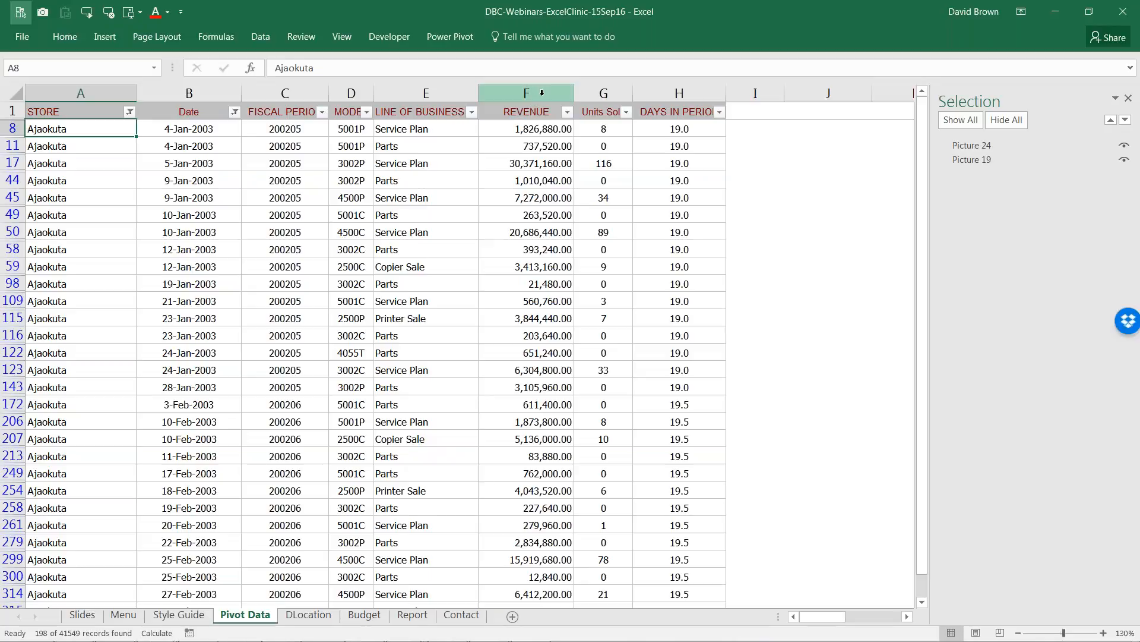
pyautogui.moveTo(542, 93); pyautogui.dragTo(372, 111)
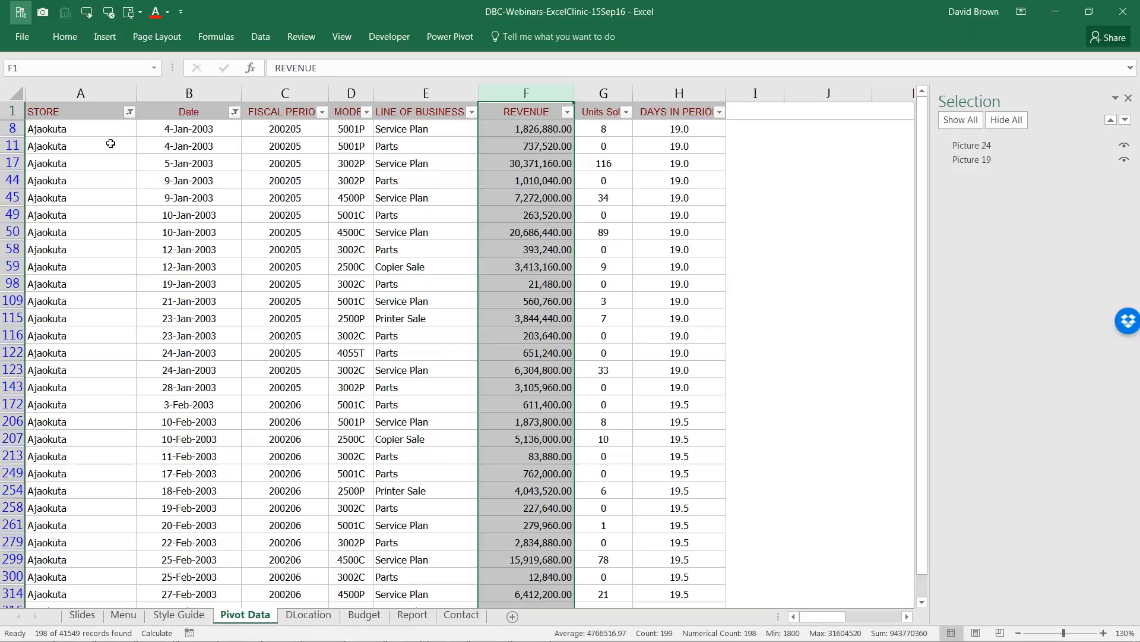
# Clear all active filters from the Pivot Data table while keeping its header filter controls.
pyautogui.click(195, 212)
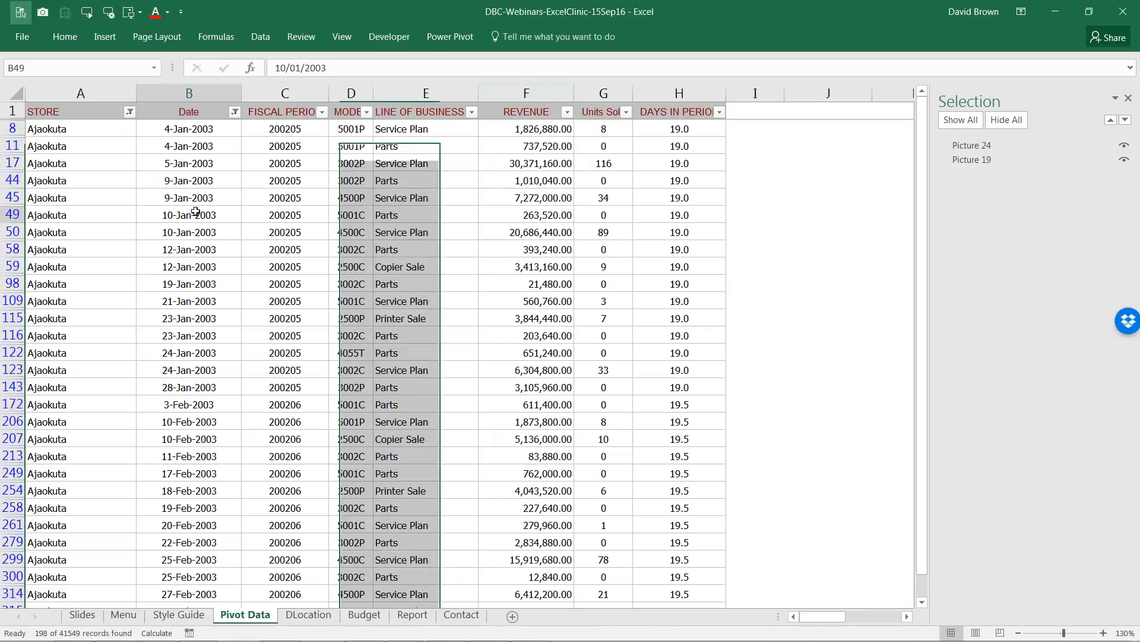
pyautogui.click(276, 43)
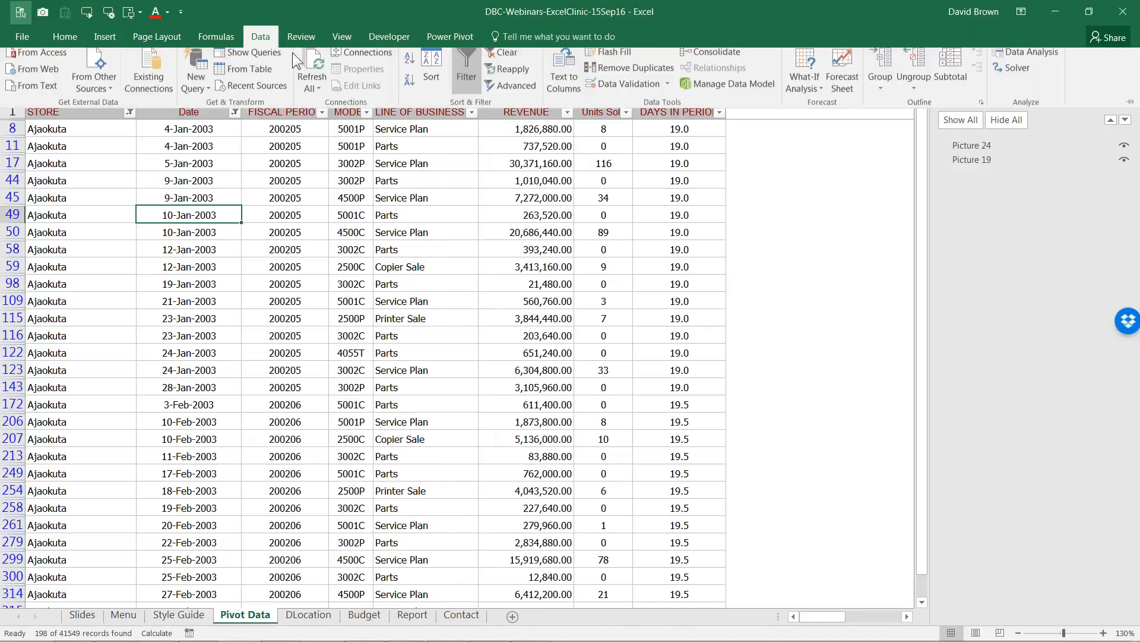
pyautogui.click(505, 53)
pyautogui.click(313, 201)
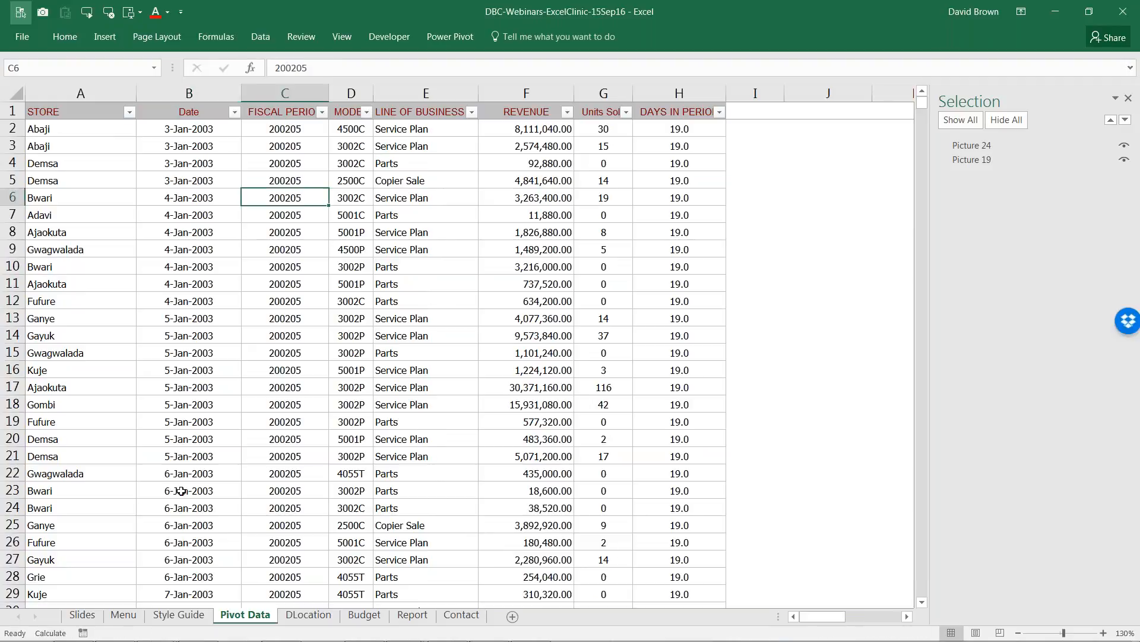
# View the featured questions on the Menu sheet, and switch to the BI405-Sales Dashboard Case Study - final x workbook's Dashboard sheet.
pyautogui.click(122, 614)
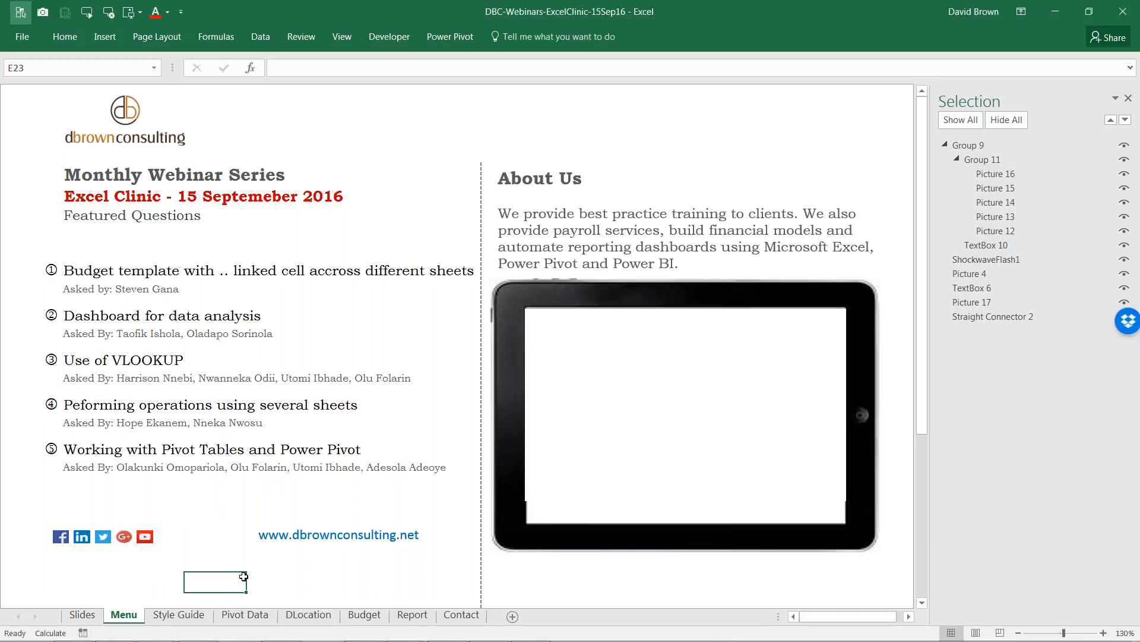
pyautogui.click(245, 616)
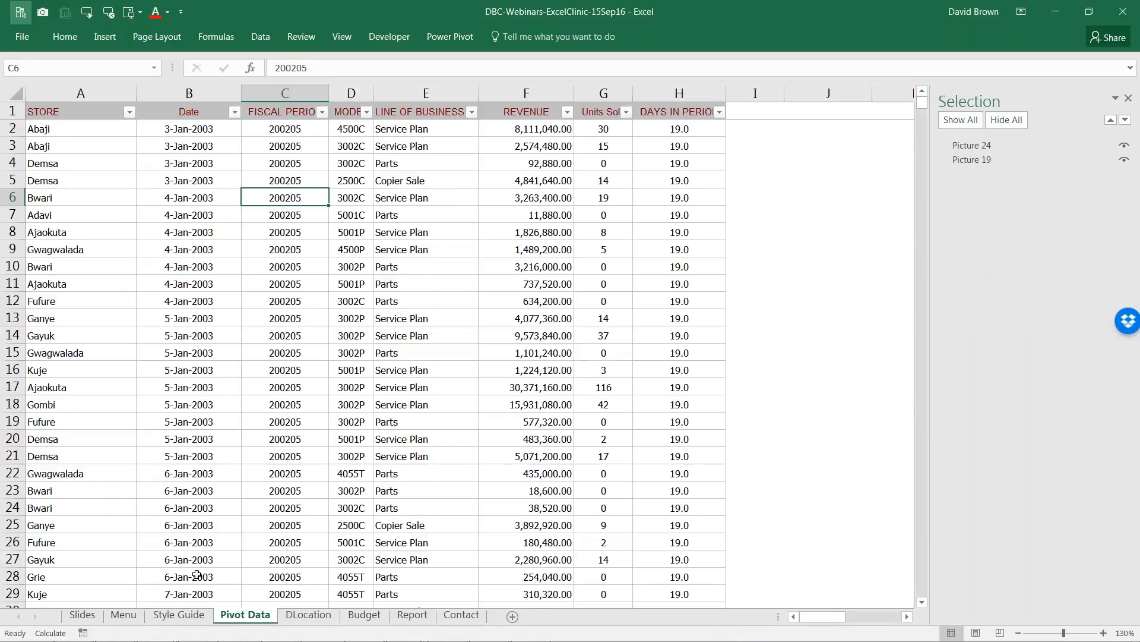
pyautogui.hotkey('alt', 'Tab')
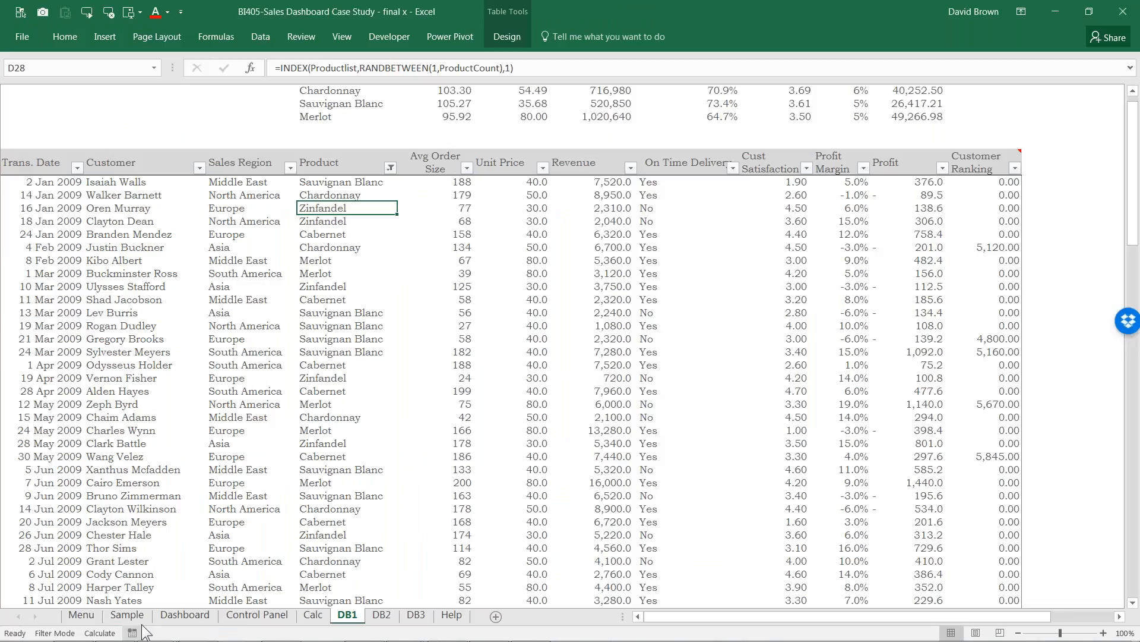
pyautogui.click(184, 614)
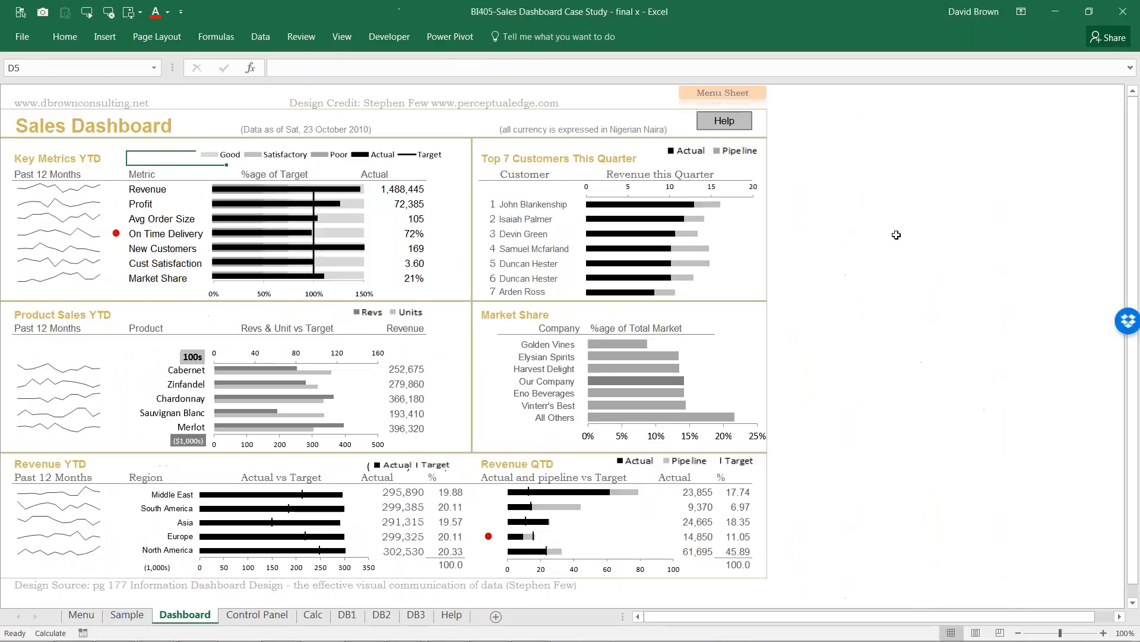
pyautogui.hotkey('alt', 'Tab')
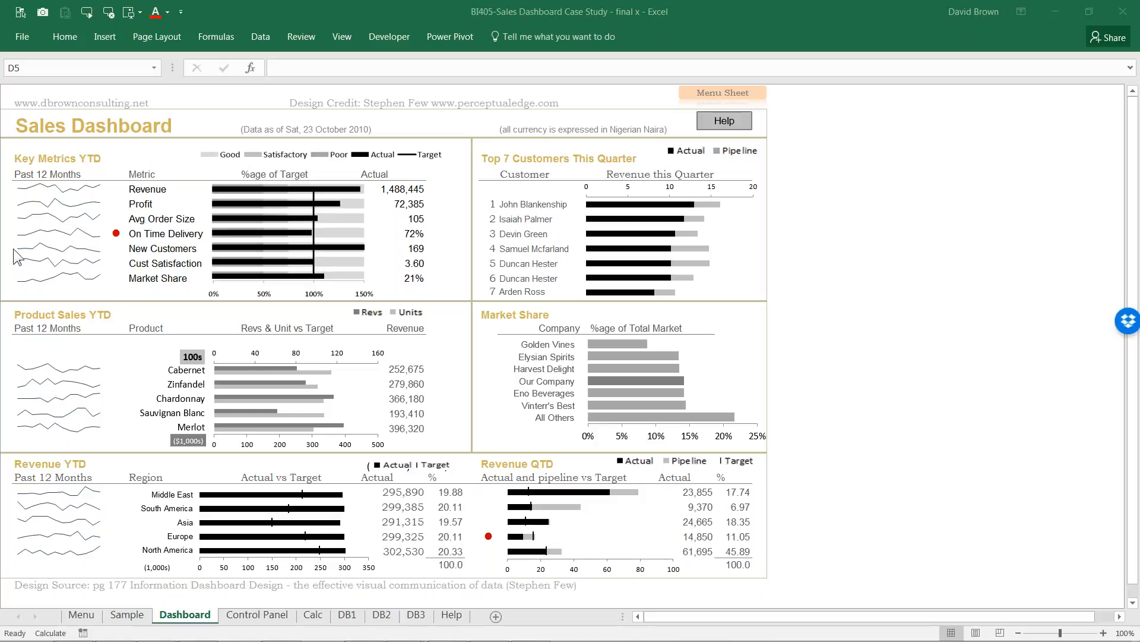
# Select empty cell V11 beside the Sales Dashboard and recalculate the workbook several times to refresh its figures.
pyautogui.click(840, 250)
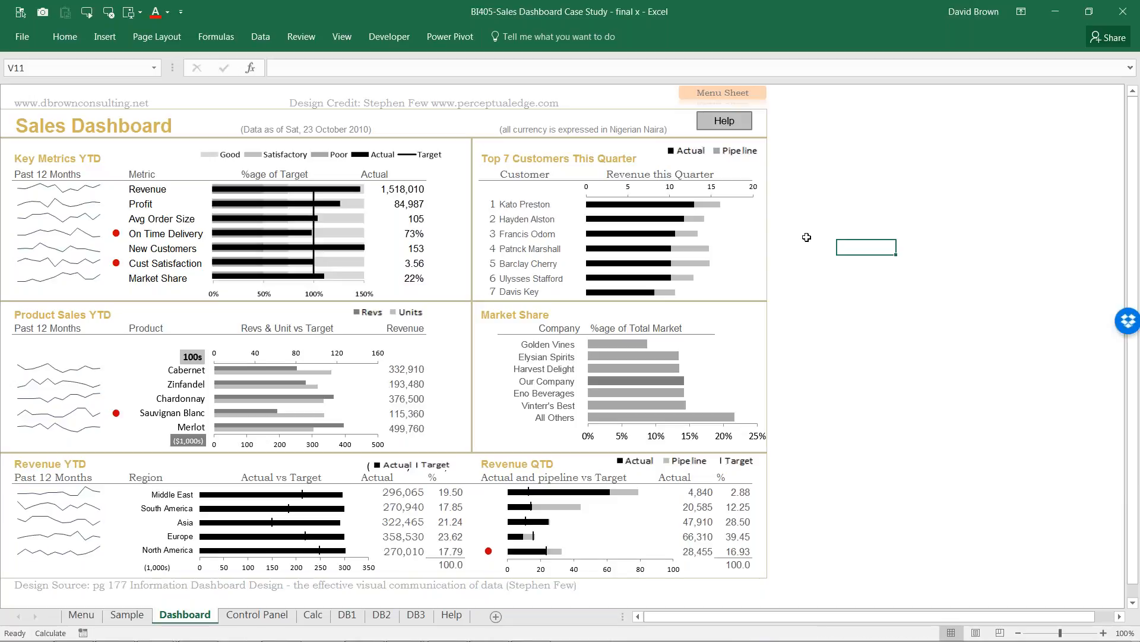
pyautogui.press('F9')
pyautogui.press('F9')
pyautogui.press('F9')
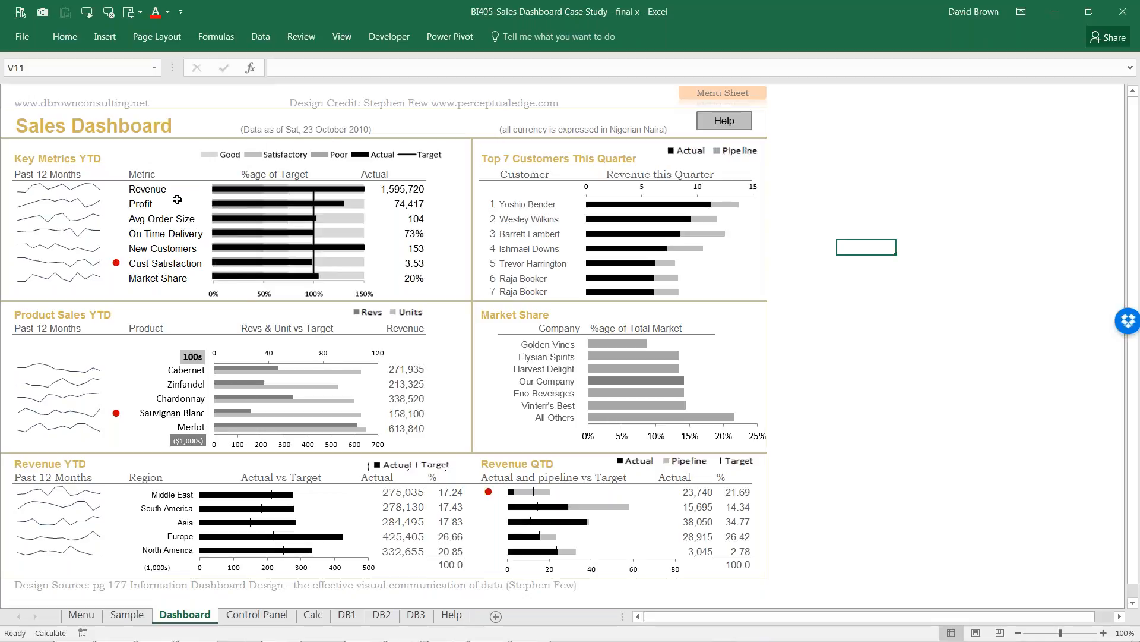
# Examine the Calc sheet's source tables for the dashboard, from Key Metrics YTD and the sparklines data down to Market Share.
pyautogui.moveTo(278, 624)
pyautogui.click(313, 615)
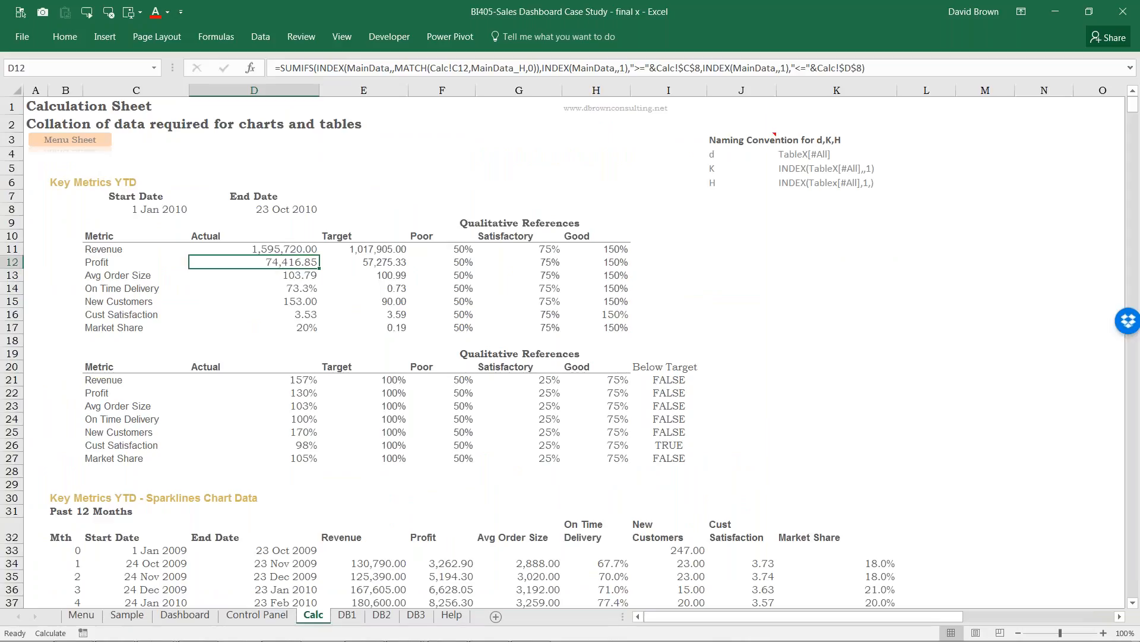
pyautogui.click(380, 277)
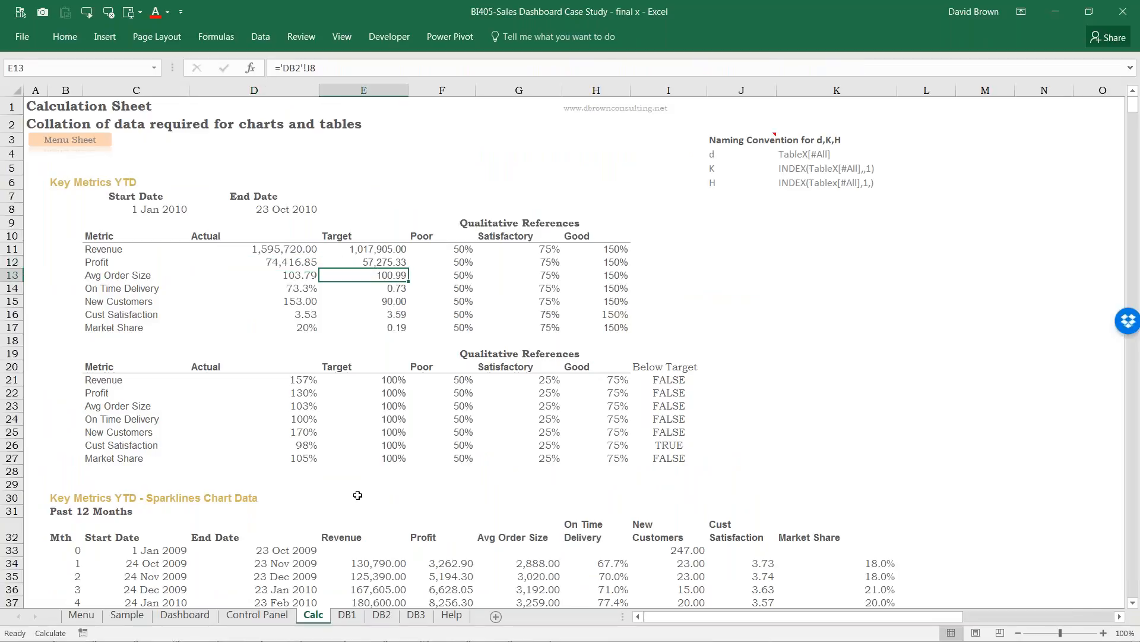
pyautogui.scroll(-1, 358, 495)
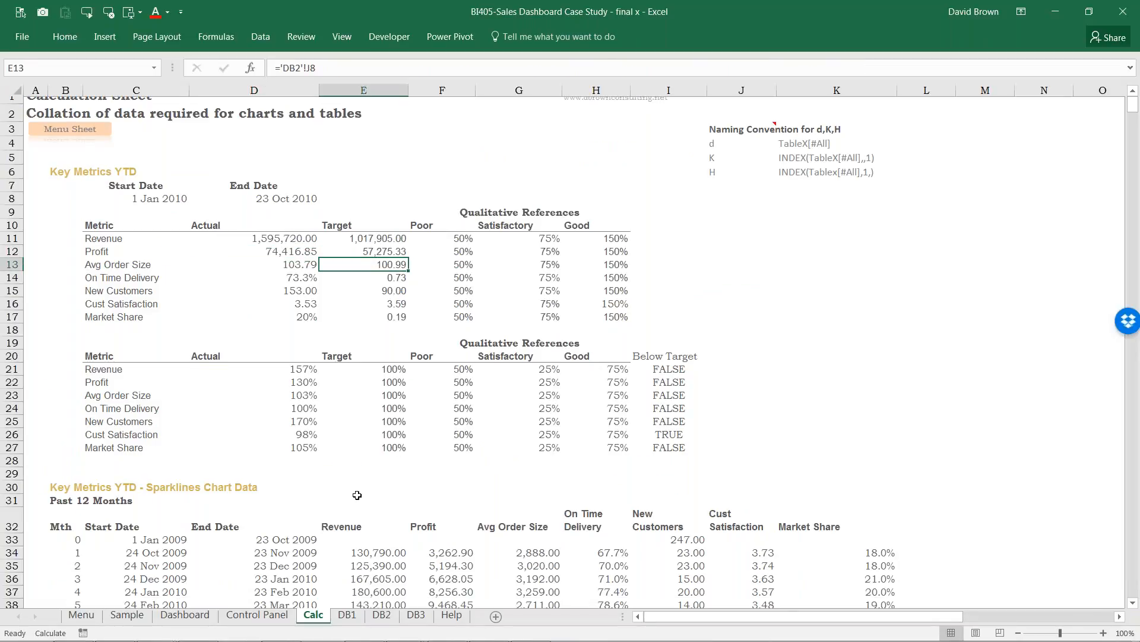
pyautogui.scroll(-4, 357, 495)
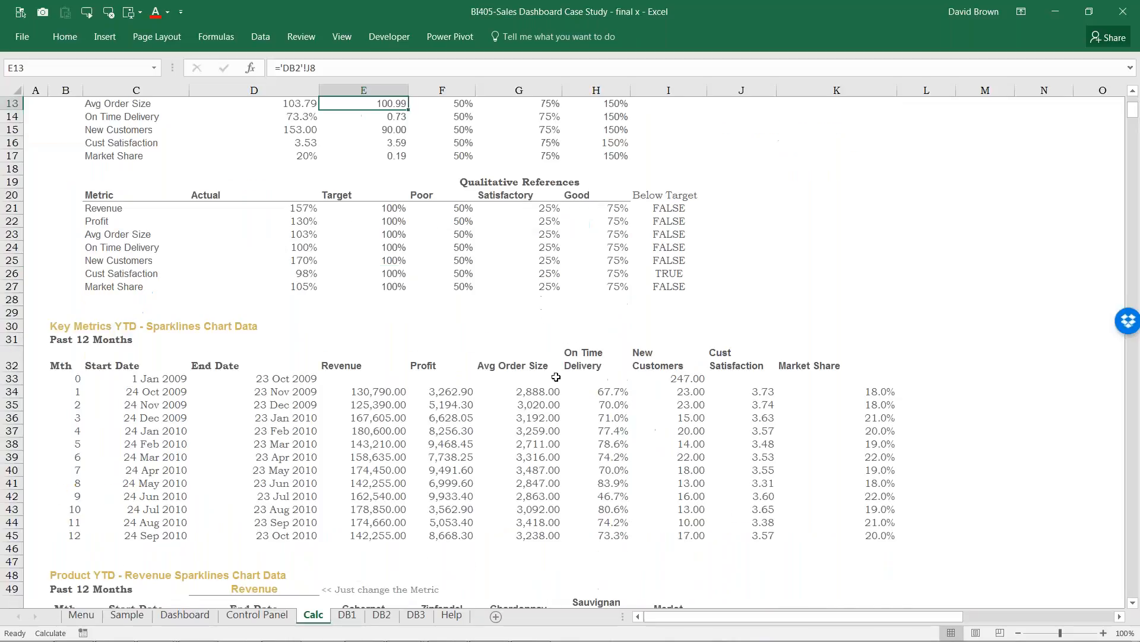
pyautogui.click(160, 392)
pyautogui.click(273, 406)
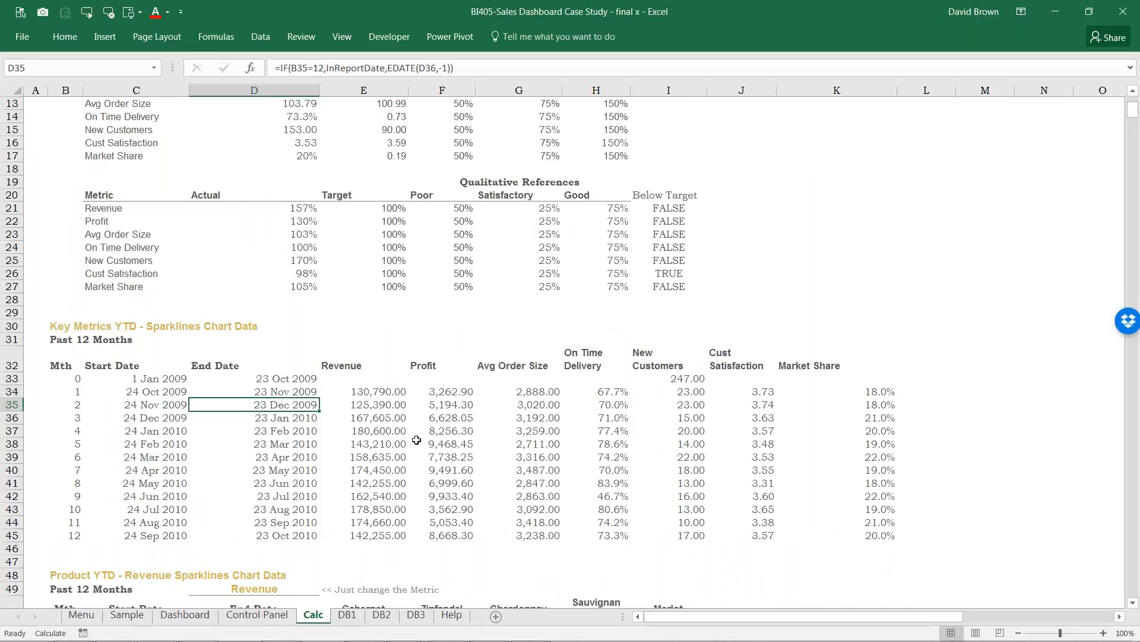
pyautogui.scroll(-1, 416, 440)
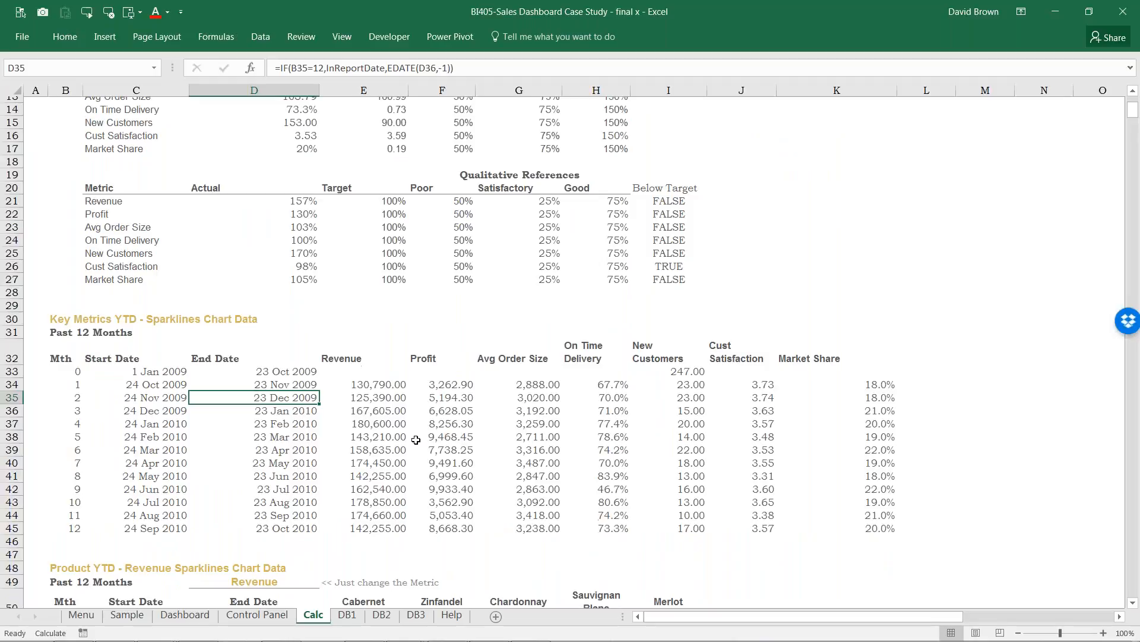
pyautogui.scroll(-7, 416, 440)
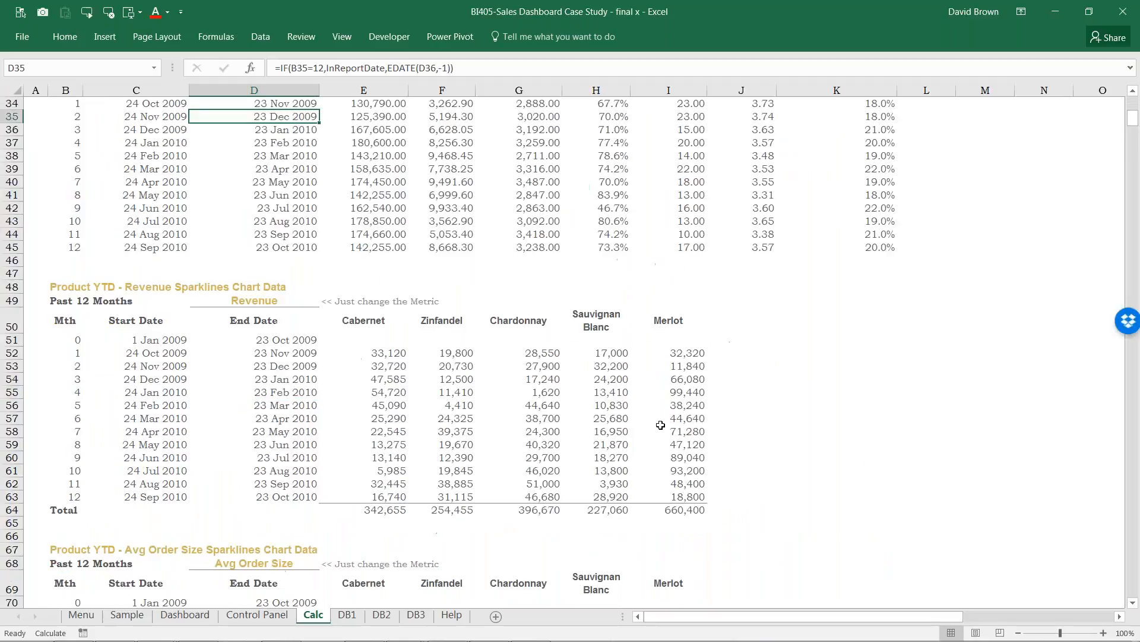
pyautogui.scroll(-19, 661, 425)
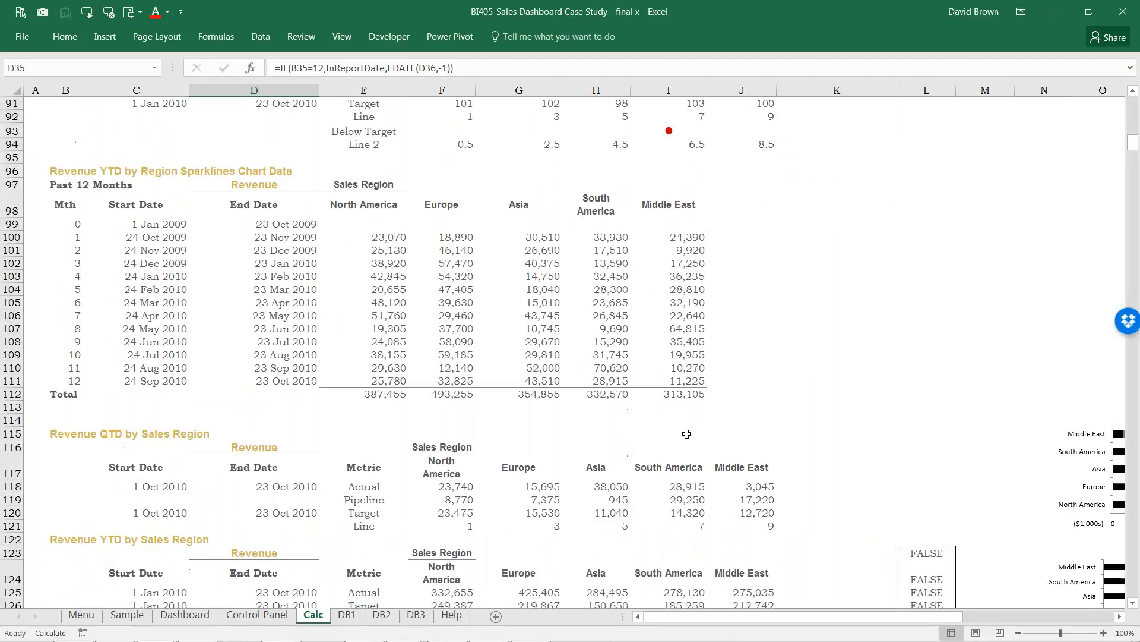
pyautogui.scroll(-4, 686, 434)
pyautogui.scroll(-5, 629, 437)
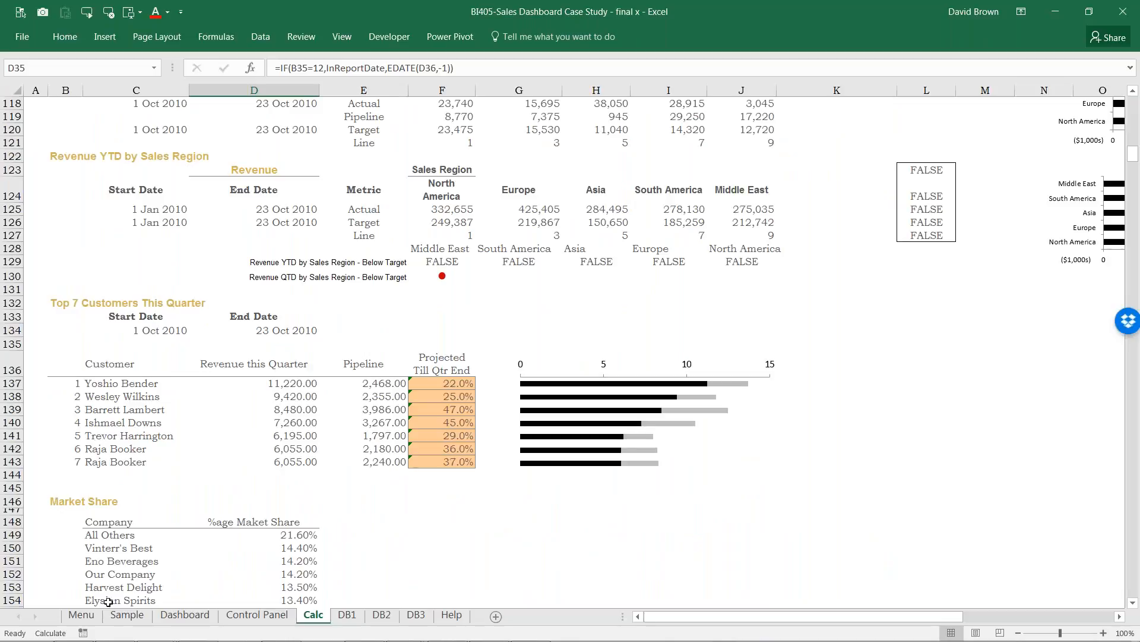
# Open the blank Sample sheet, select cell B6, and show the sheet in Page Layout view.
pyautogui.click(127, 615)
pyautogui.click(145, 208)
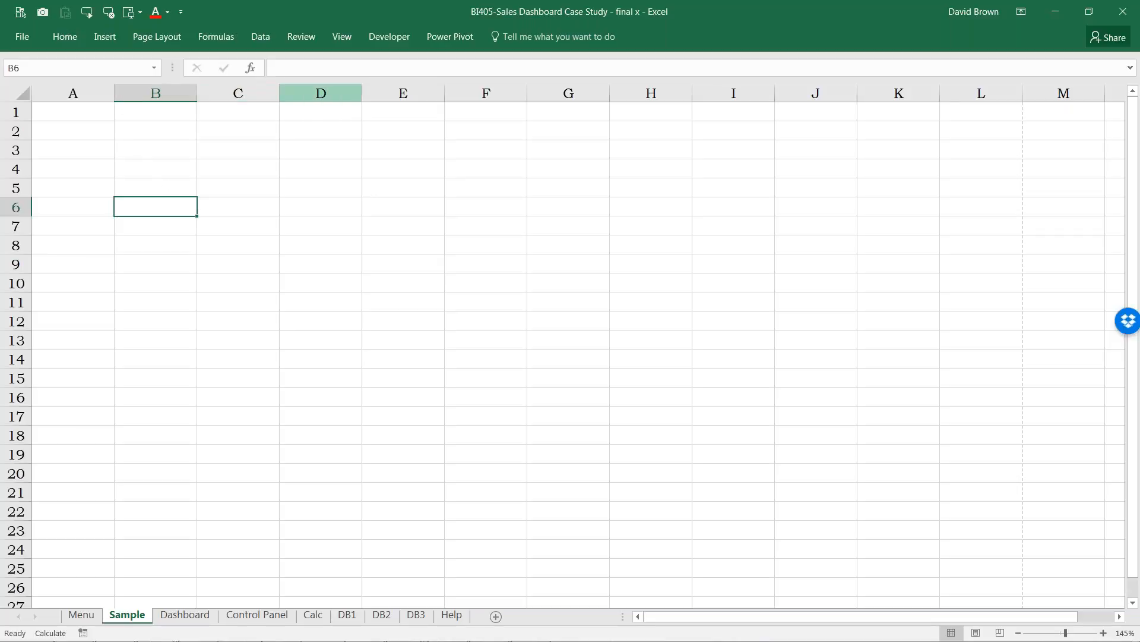
pyautogui.click(343, 37)
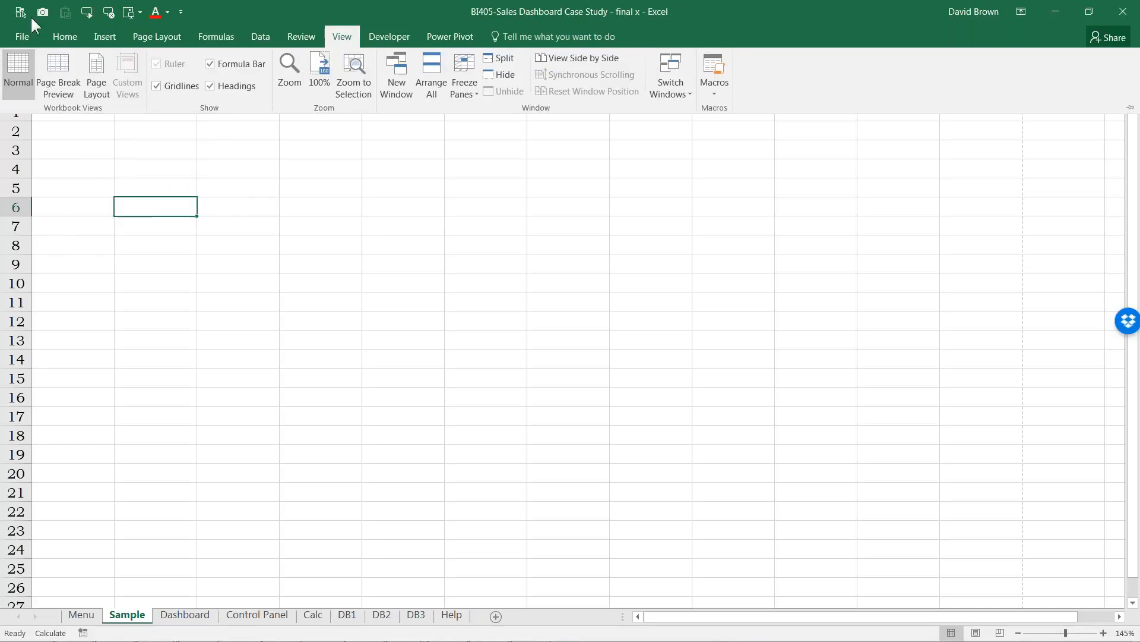
pyautogui.click(98, 71)
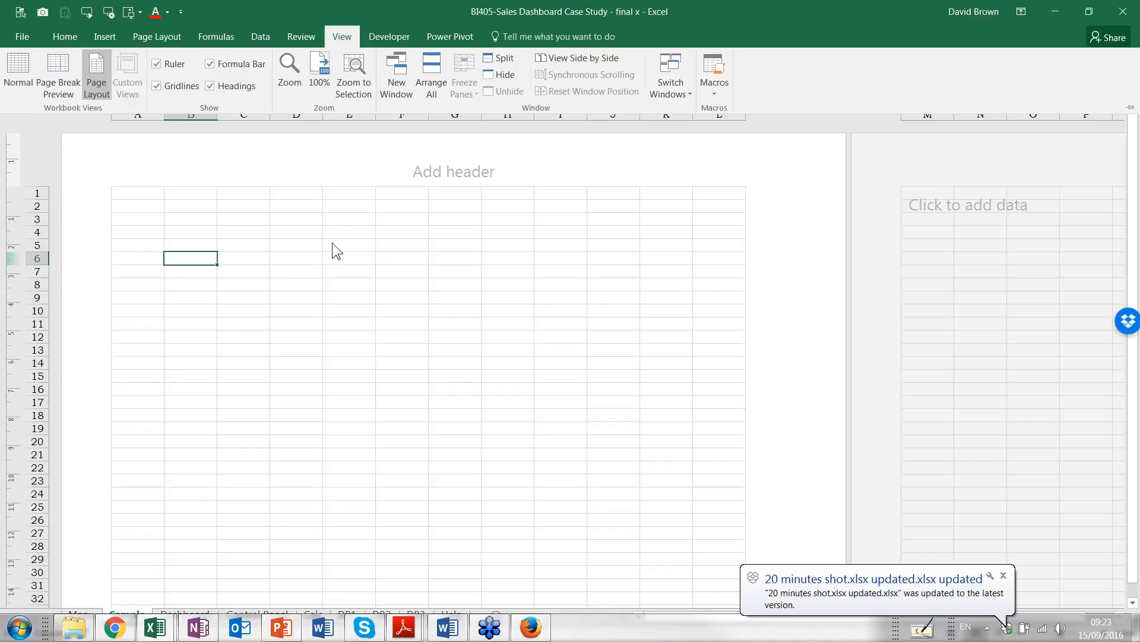
# Set the Sample sheet's page orientation to Landscape.
pyautogui.click(156, 39)
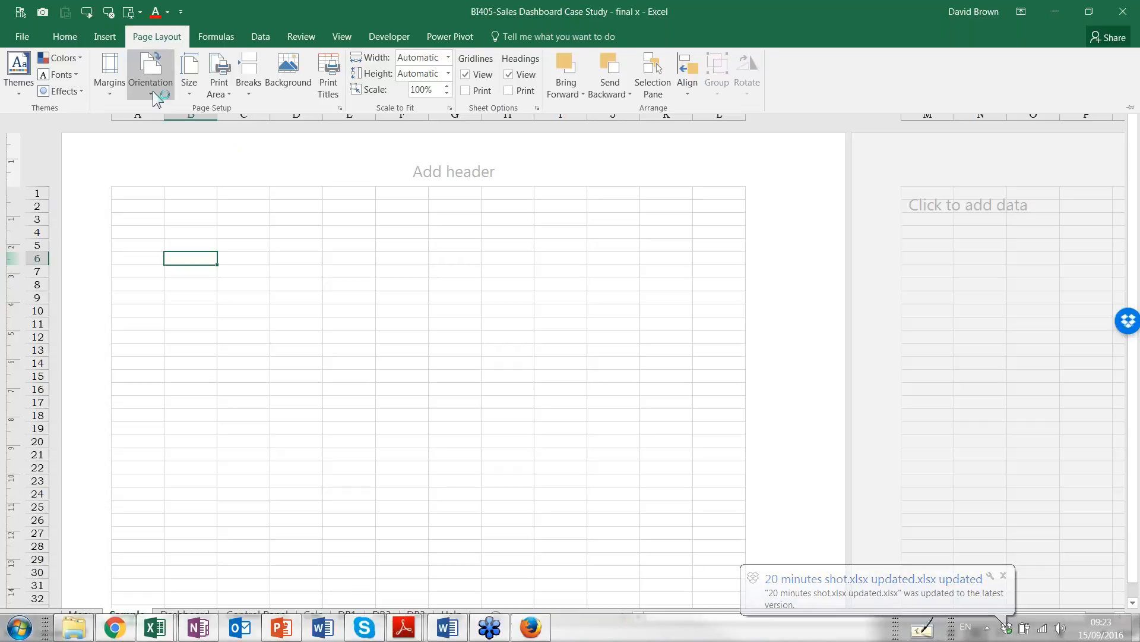
pyautogui.click(152, 89)
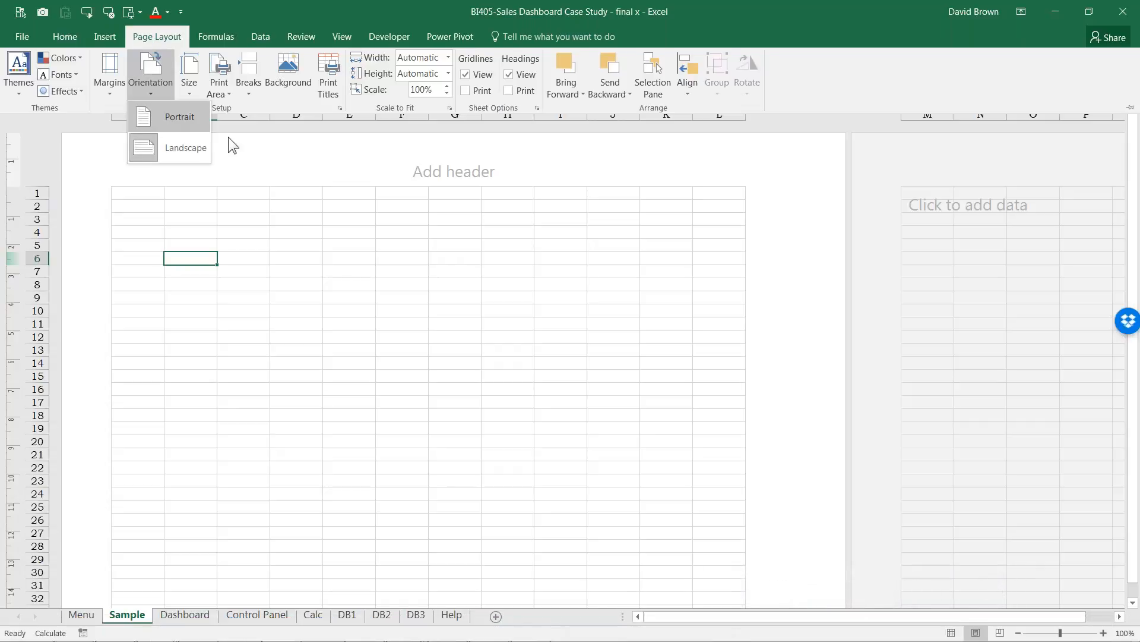
pyautogui.click(189, 148)
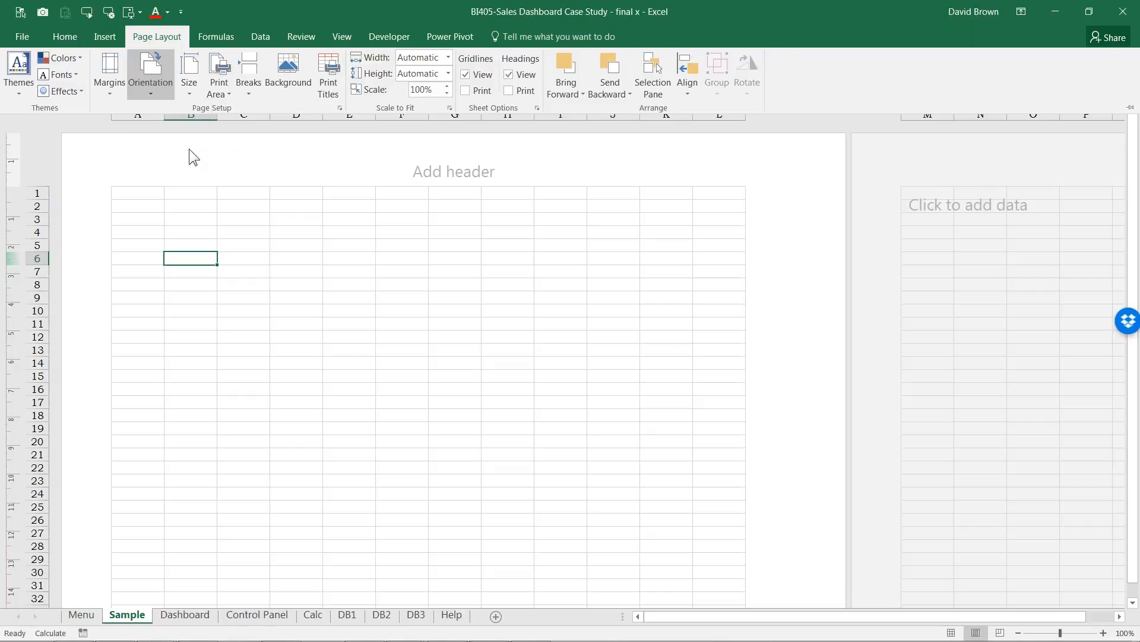
# Fit the whole landscape page of the Sample sheet in view at 70% zoom and select cell A1.
pyautogui.click(330, 261)
pyautogui.click(342, 258)
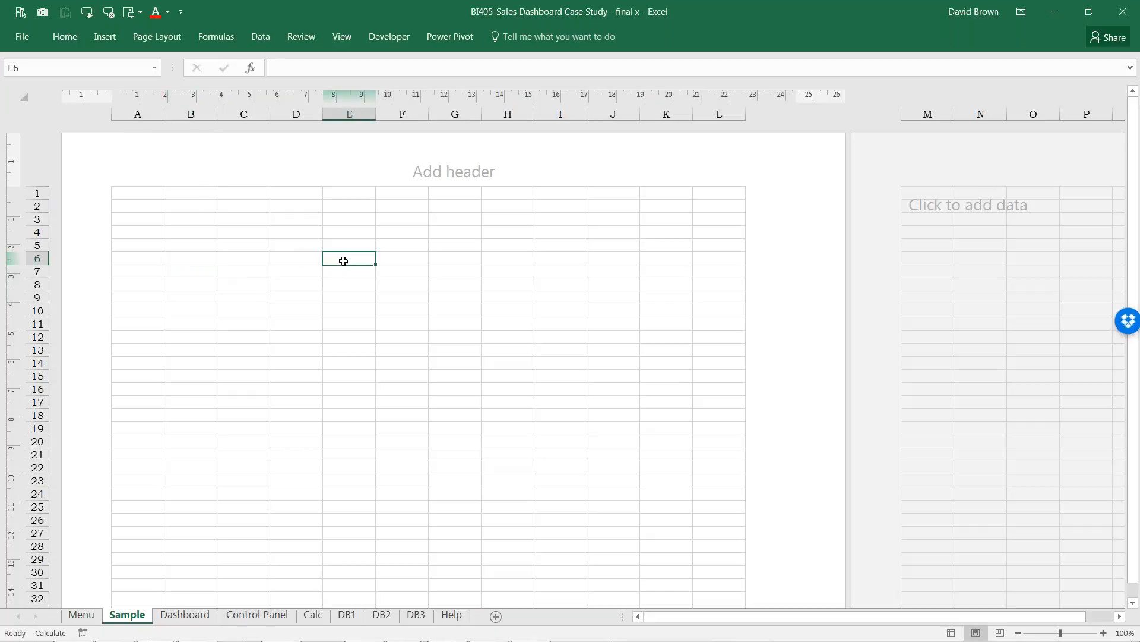
pyautogui.scroll(-2, 347, 271)
pyautogui.scroll(2, 348, 271)
pyautogui.keyDown('ctrl'); pyautogui.scroll(-1, 343, 279); pyautogui.keyUp('ctrl')
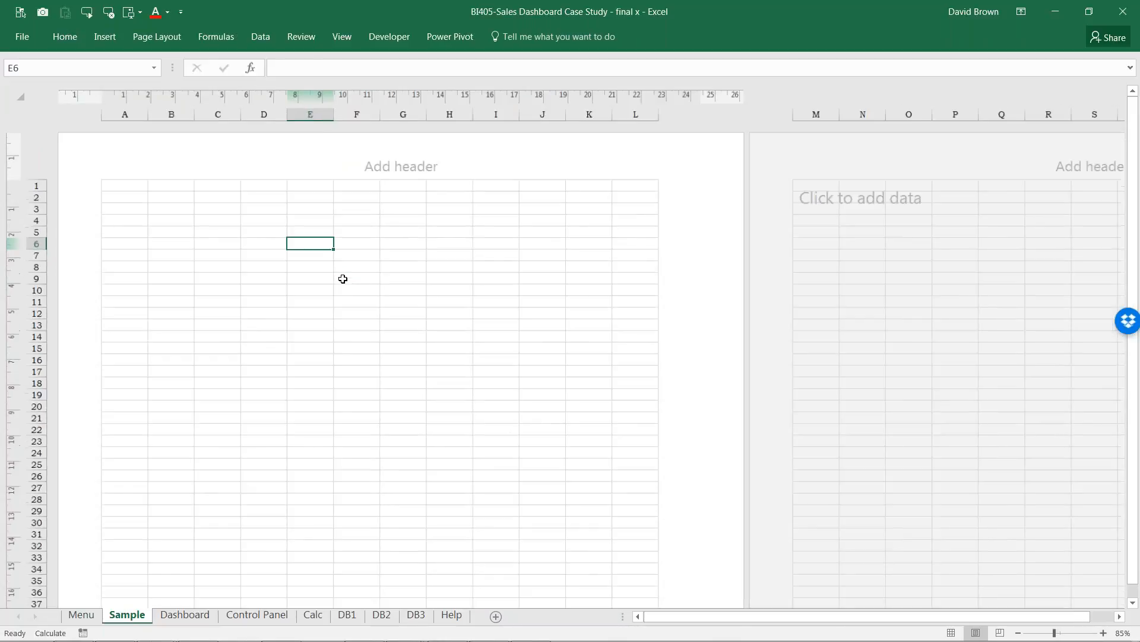
pyautogui.keyDown('ctrl'); pyautogui.scroll(-1, 343, 278); pyautogui.keyUp('ctrl')
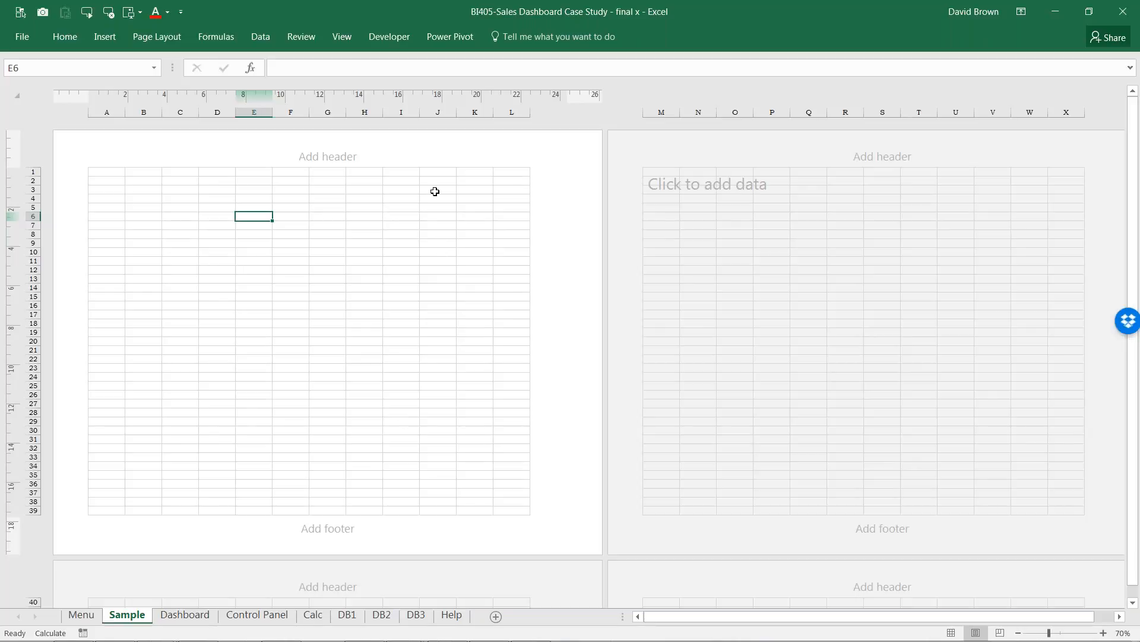
pyautogui.click(113, 174)
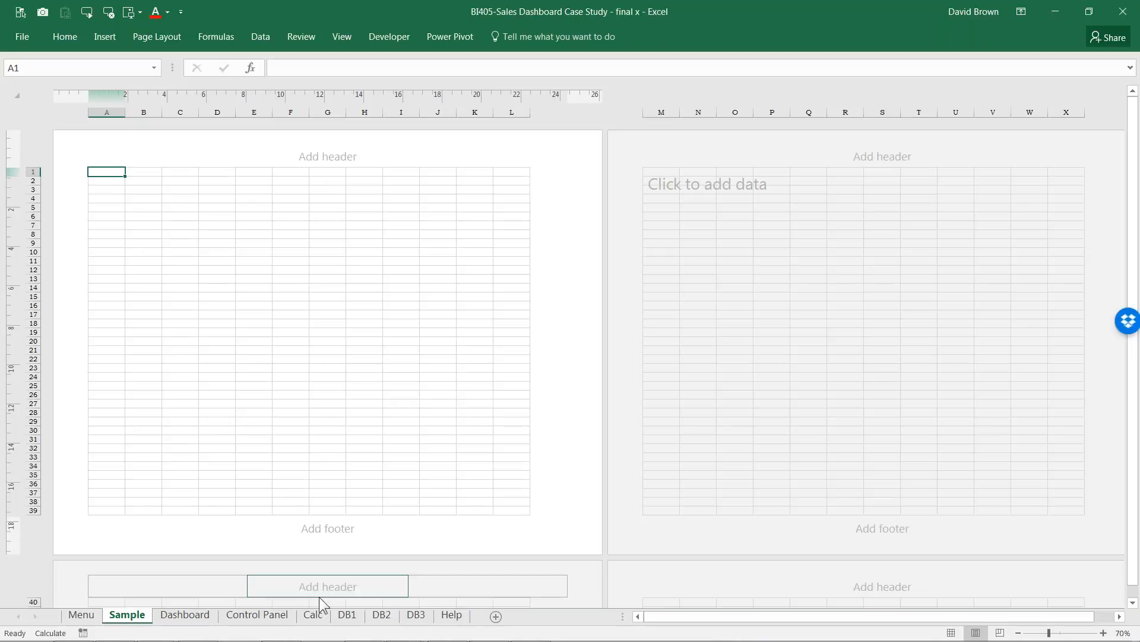
# Examine the Top 7 Customers This Quarter table on the Calc sheet, including the revenue formula in D137.
pyautogui.click(313, 616)
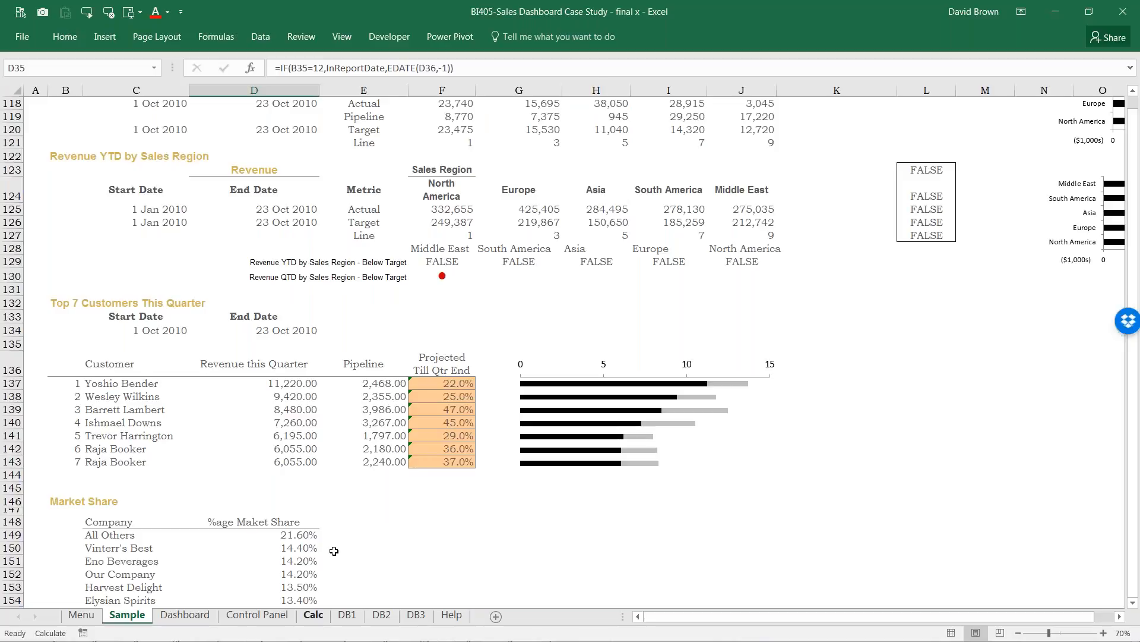
pyautogui.moveTo(77, 358); pyautogui.dragTo(390, 460)
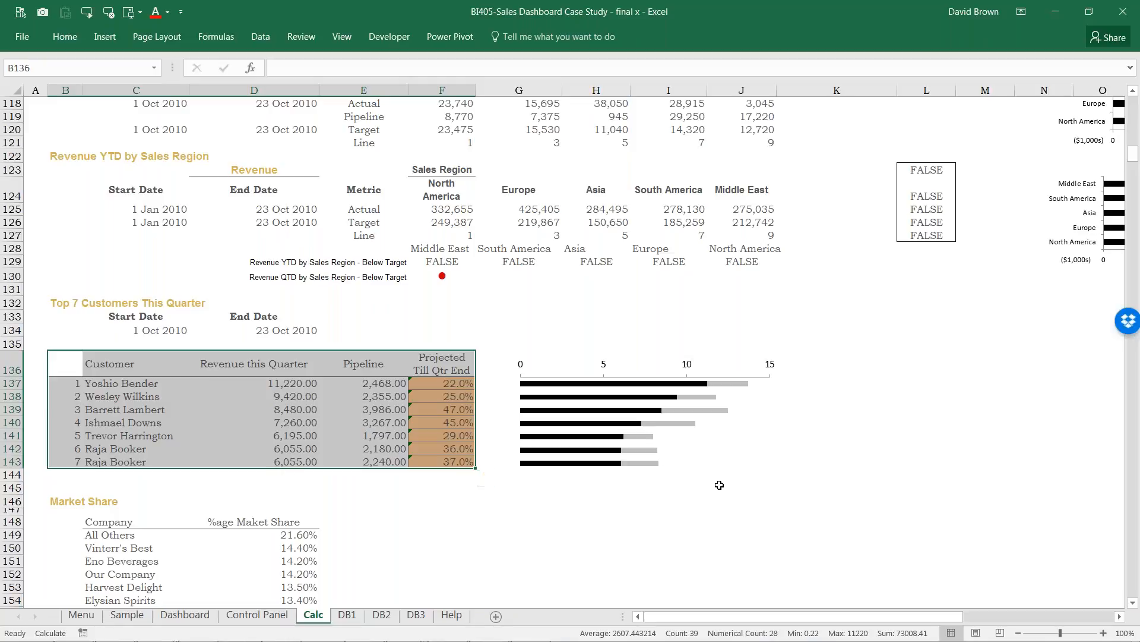
pyautogui.keyDown('ctrl'); pyautogui.scroll(1, 719, 488); pyautogui.keyUp('ctrl')
pyautogui.hotkey('ctrl', 'q')
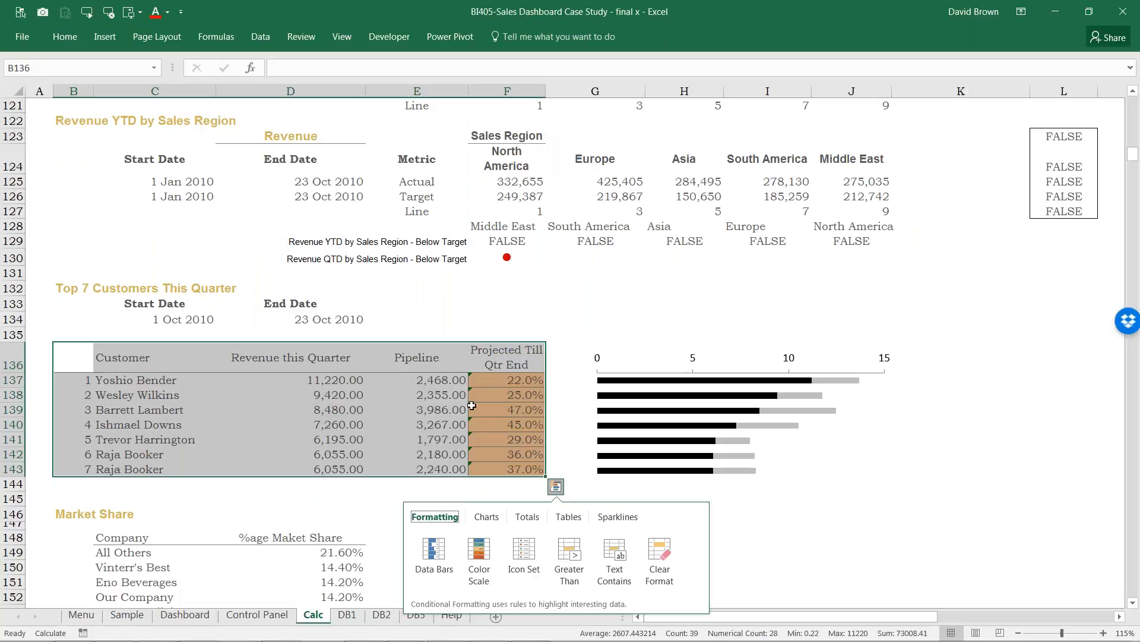
pyautogui.click(453, 398)
pyautogui.click(333, 379)
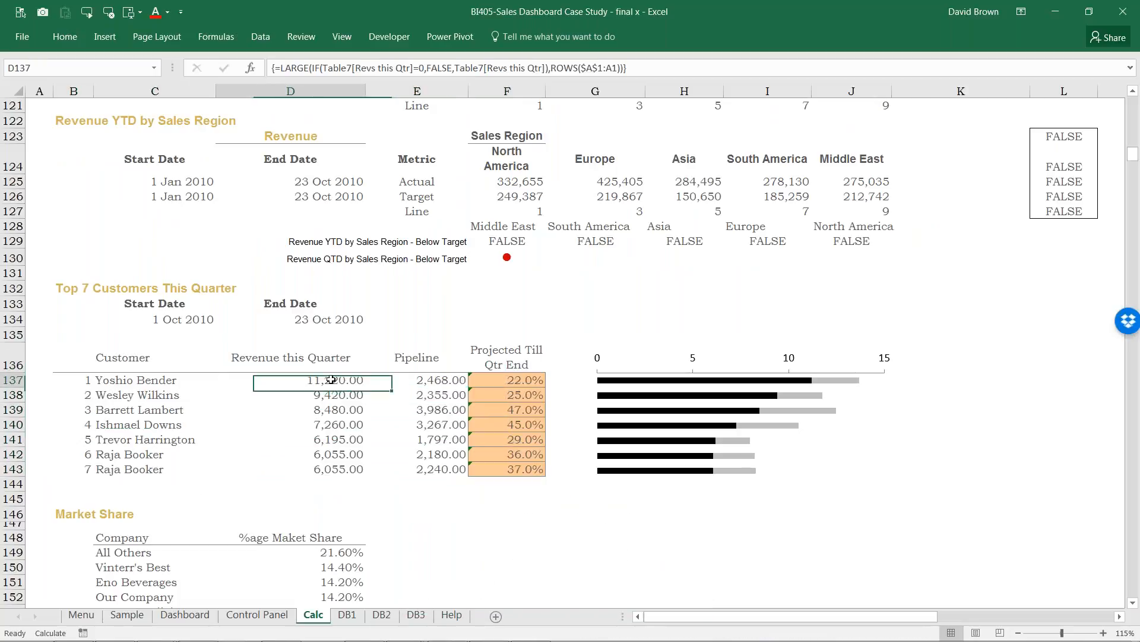
pyautogui.click(398, 347)
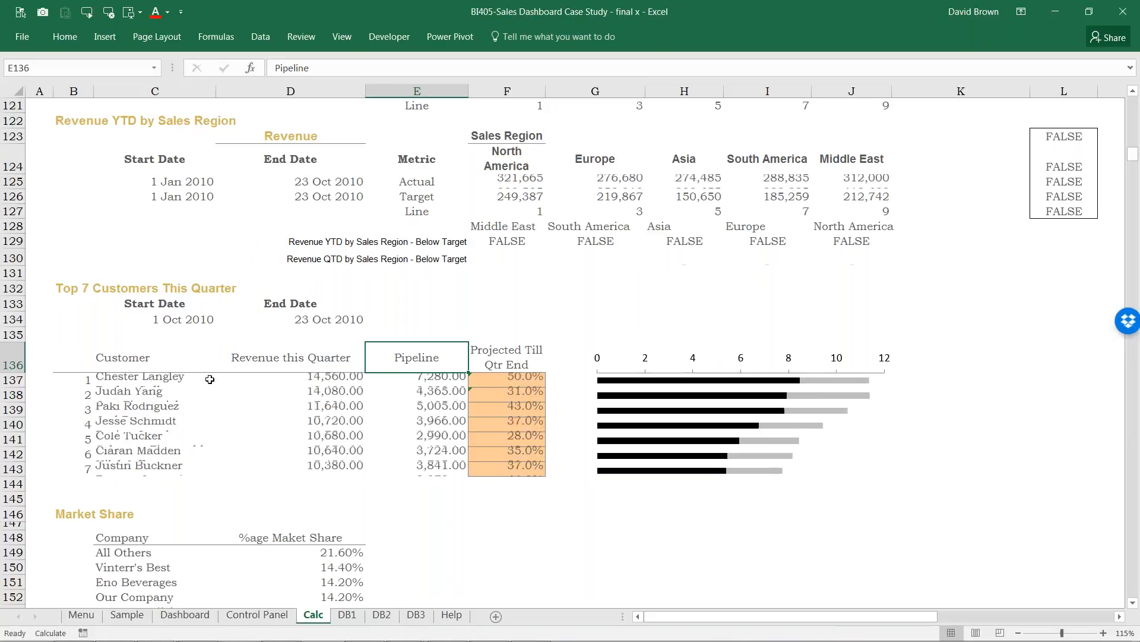
# Capture Calc range B136:F143 with the Camera tool and place the linked picture near the upper-left of the Sample page.
pyautogui.moveTo(75, 357); pyautogui.dragTo(520, 472)
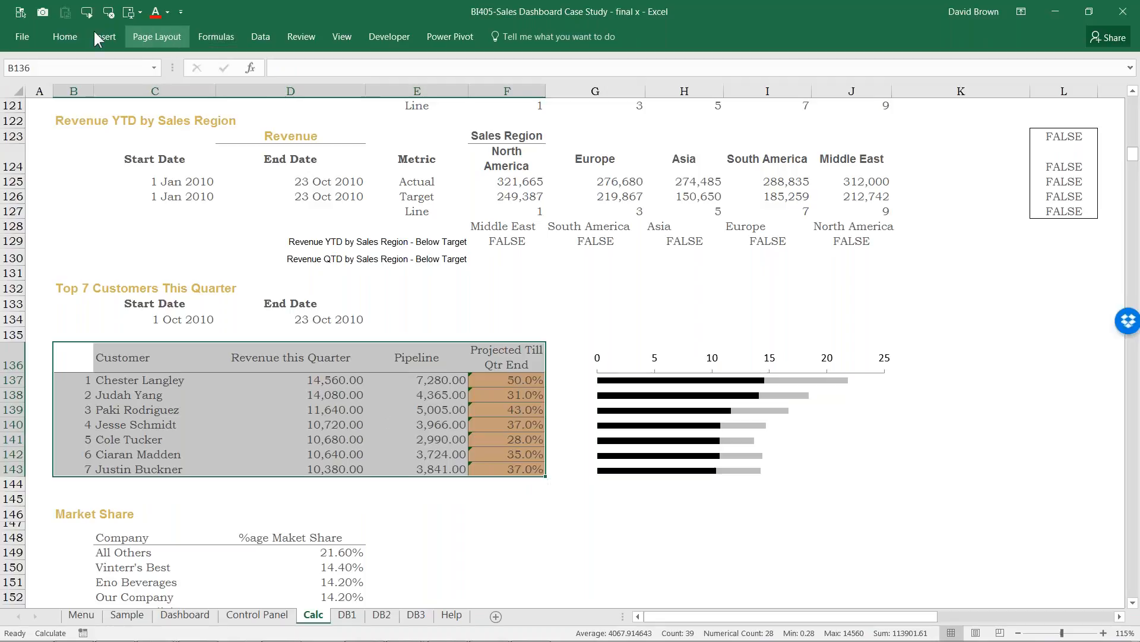
pyautogui.click(74, 33)
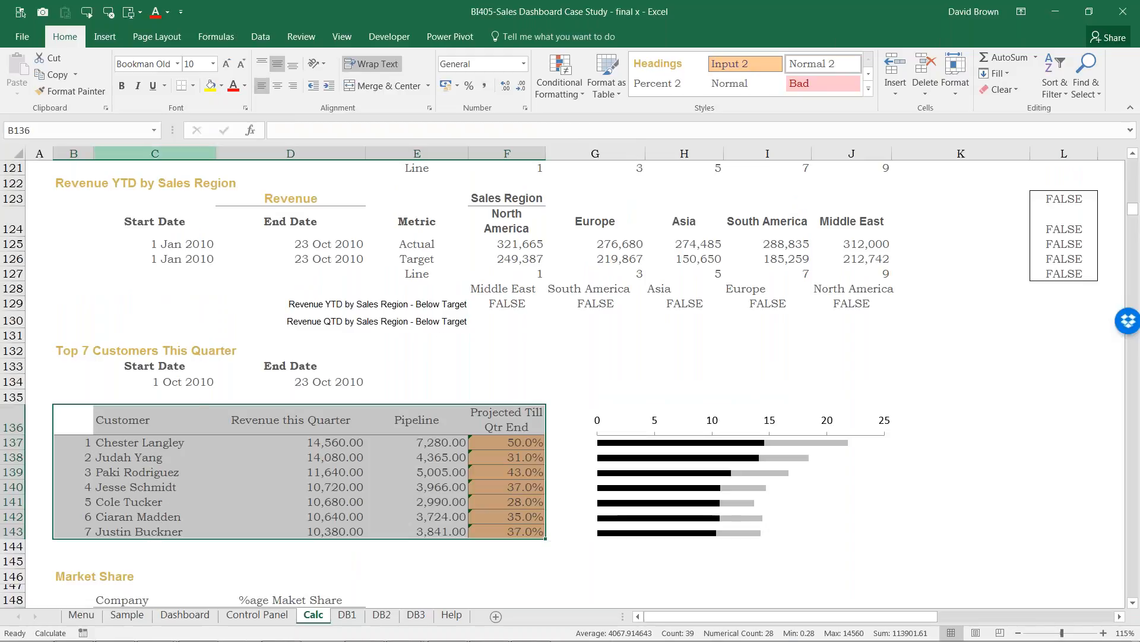
pyautogui.click(42, 14)
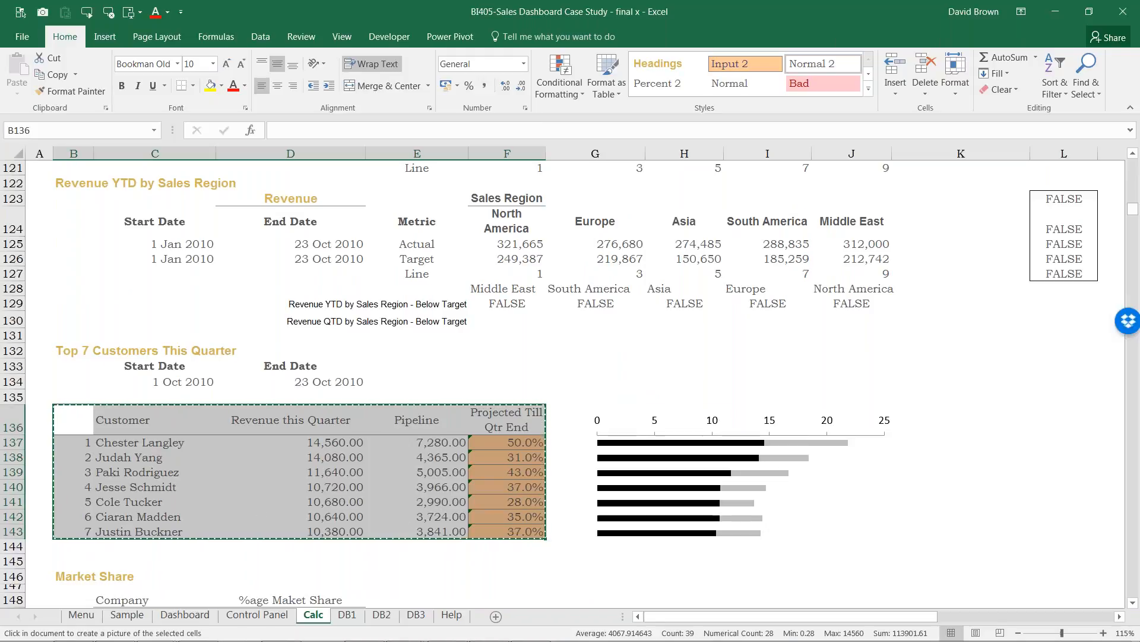
pyautogui.click(135, 616)
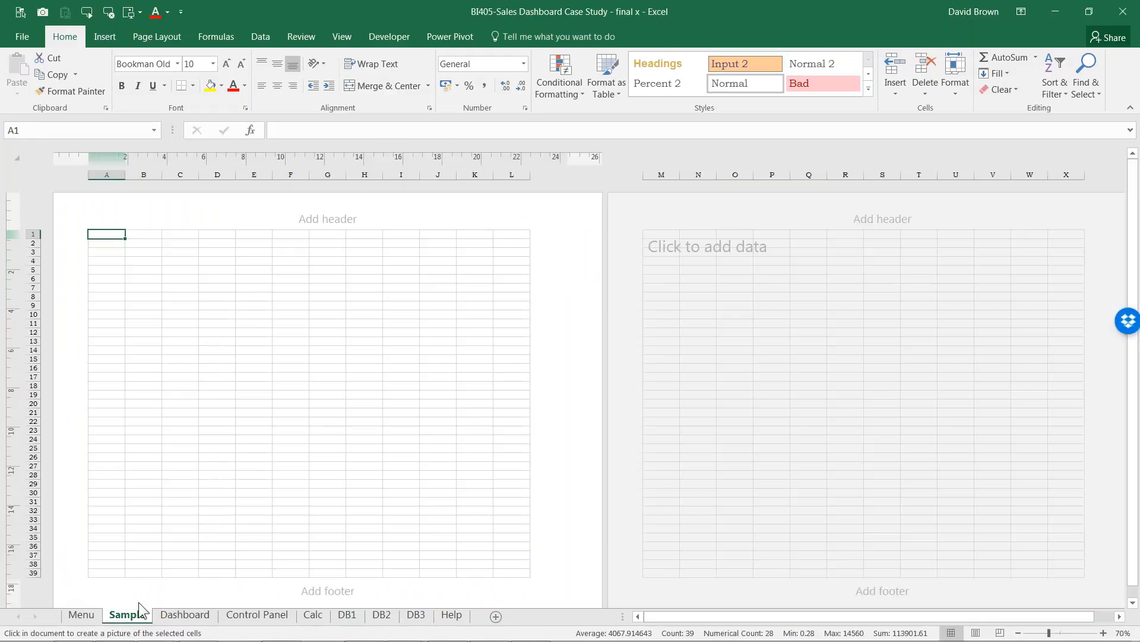
pyautogui.click(137, 273)
pyautogui.moveTo(295, 347); pyautogui.dragTo(219, 319)
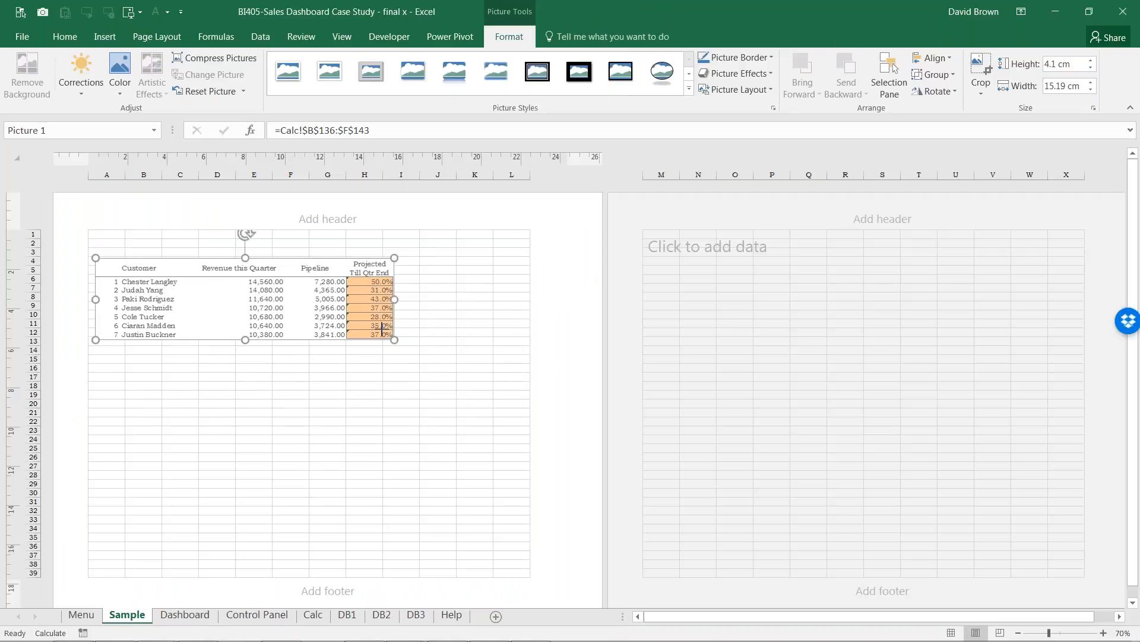
# Enlarge the linked customer table picture to span about ten columns and move it to the page's left margin near row 2.
pyautogui.moveTo(394, 339); pyautogui.dragTo(331, 354)
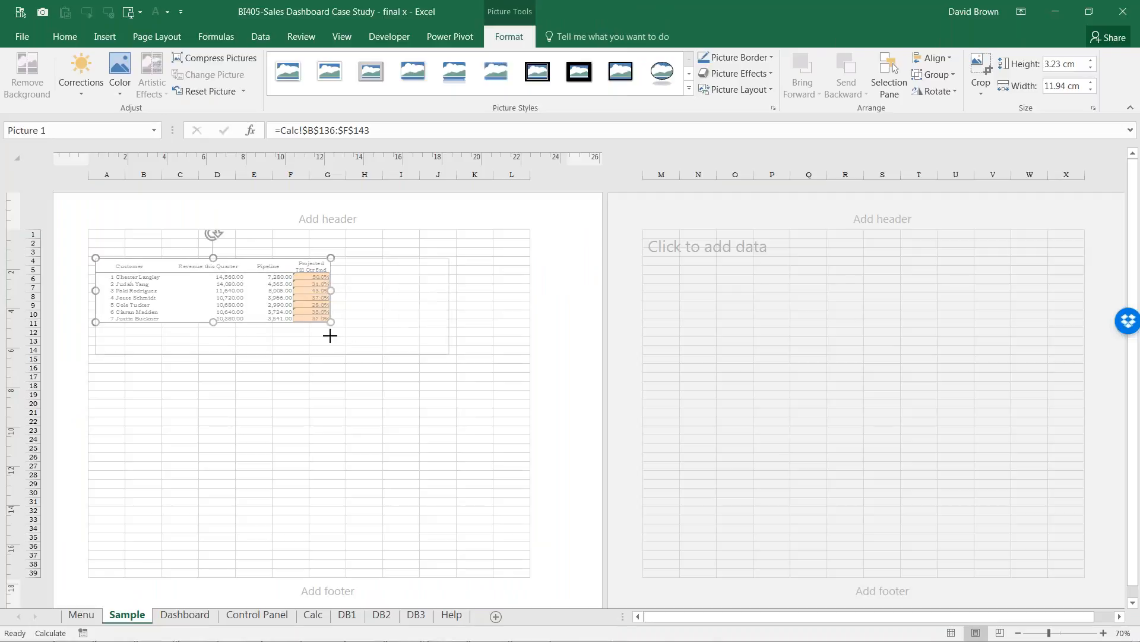
pyautogui.moveTo(318, 301)
pyautogui.mouseDown()
pyautogui.moveTo(324, 285)
pyautogui.moveTo(316, 292)
pyautogui.mouseUp()
pyautogui.click(253, 368)
pyautogui.click(295, 395)
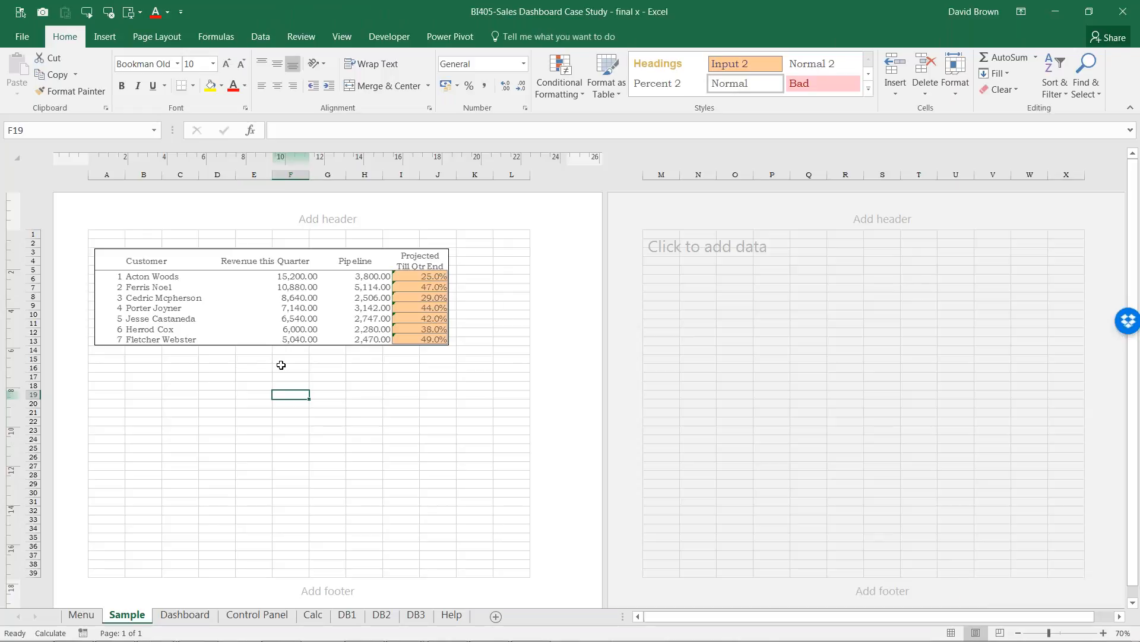
pyautogui.moveTo(277, 322)
pyautogui.mouseDown()
pyautogui.moveTo(324, 328)
pyautogui.moveTo(263, 305)
pyautogui.mouseUp()
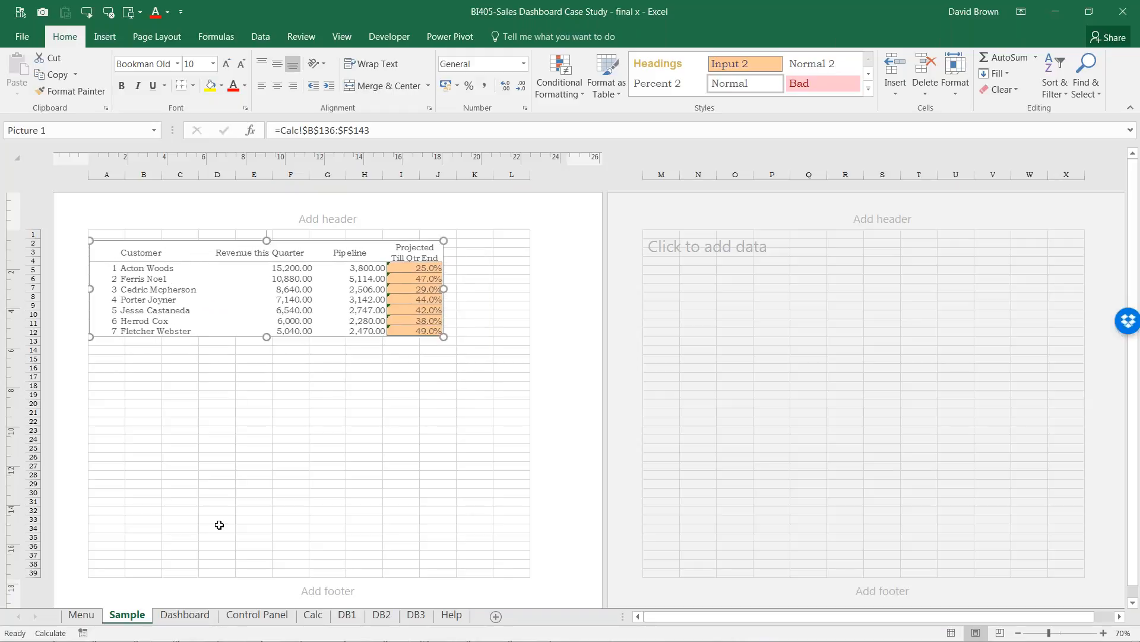
# Check on the Calc sheet how the cells around G136 lie behind the Top 7 Customers bar chart, and select the chart.
pyautogui.click(314, 616)
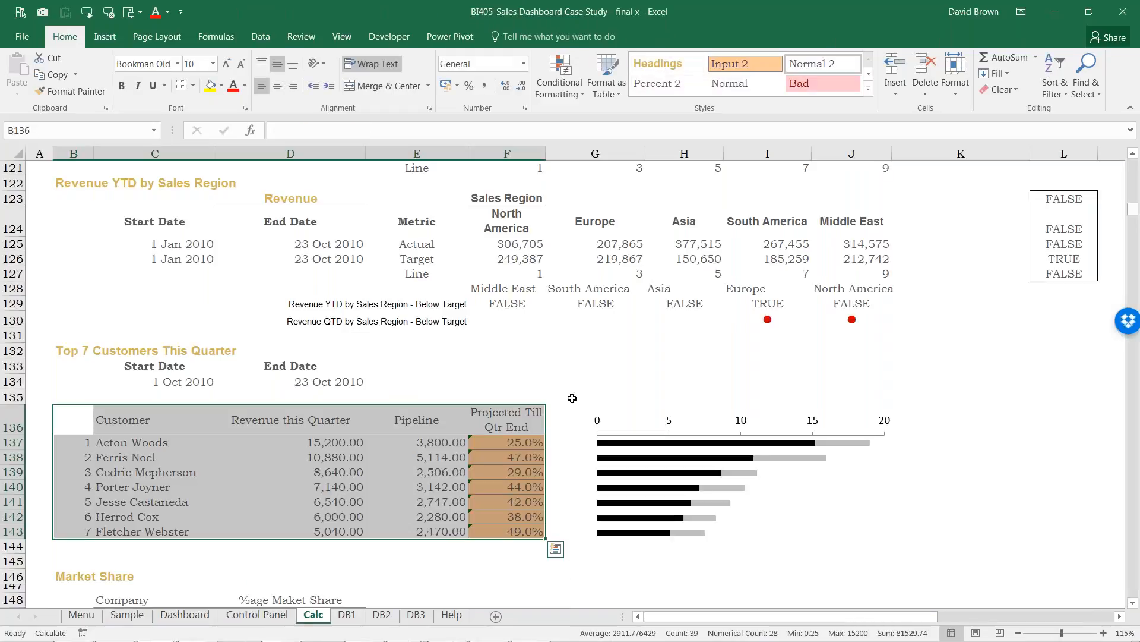
pyautogui.click(596, 399)
pyautogui.press('Down')
pyautogui.press('Down')
pyautogui.press('Down')
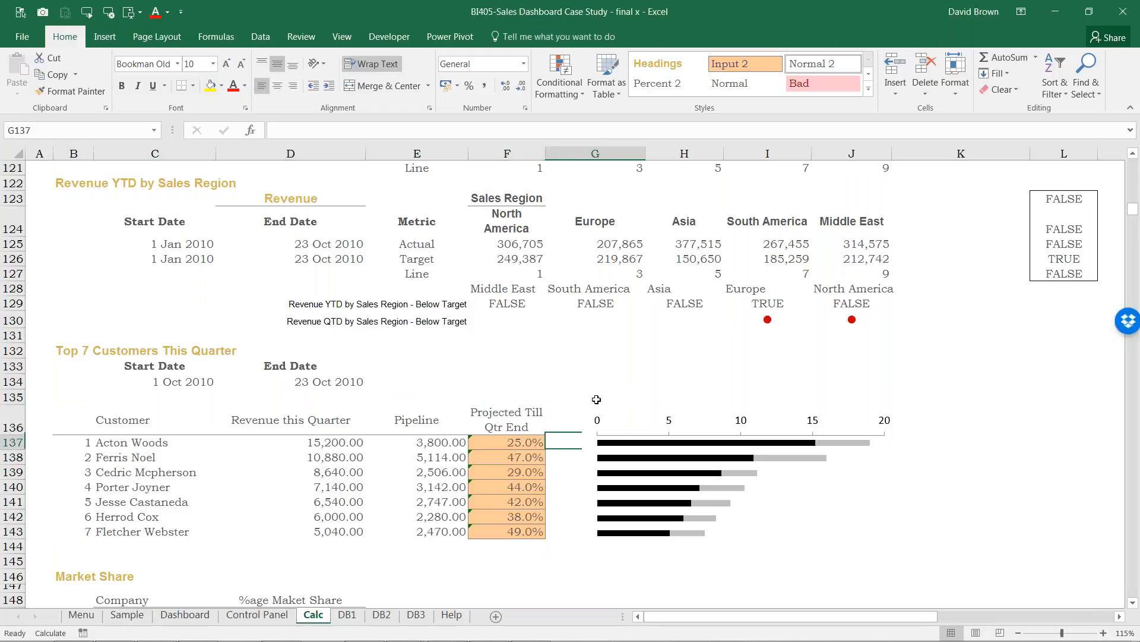
pyautogui.press('Right')
pyautogui.press('Up')
pyautogui.press('Up')
pyautogui.press('Up')
pyautogui.click(644, 420)
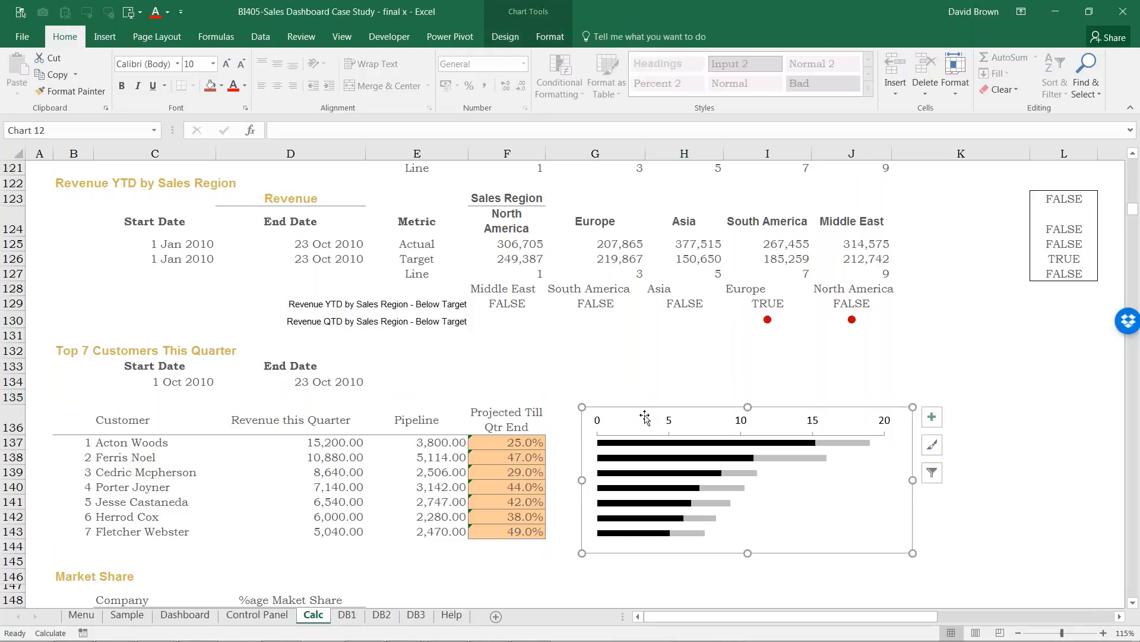
# Compare the customer table range B136:F143 with the floating bar chart beside it by selecting each in turn.
pyautogui.click(598, 352)
pyautogui.click(513, 362)
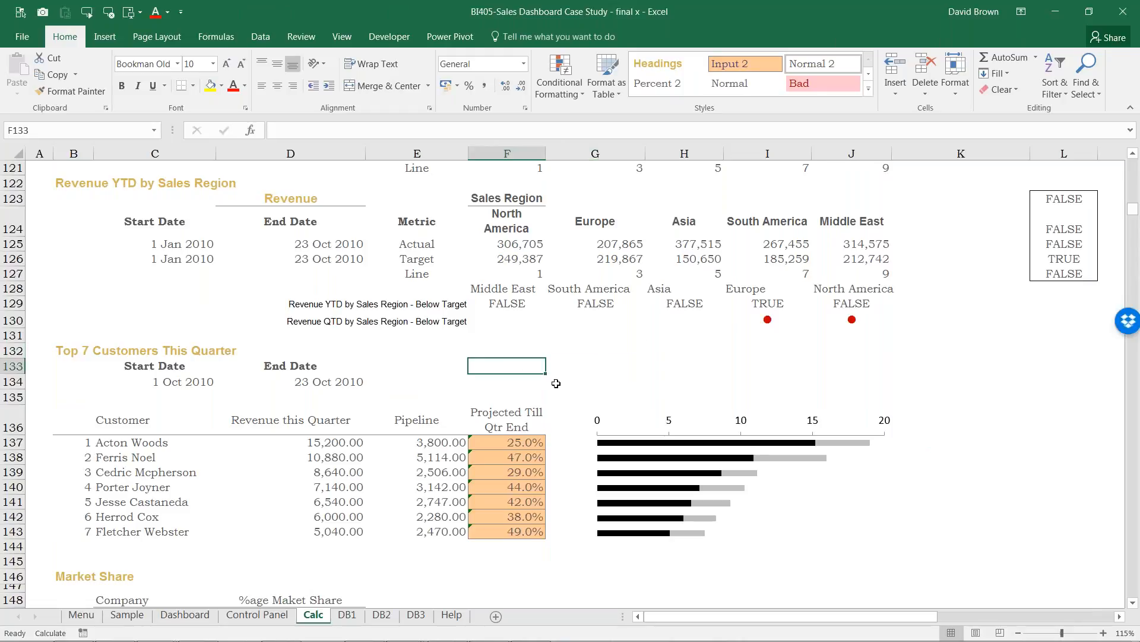
pyautogui.click(581, 382)
pyautogui.click(587, 353)
pyautogui.click(509, 366)
pyautogui.moveTo(62, 419); pyautogui.dragTo(537, 531)
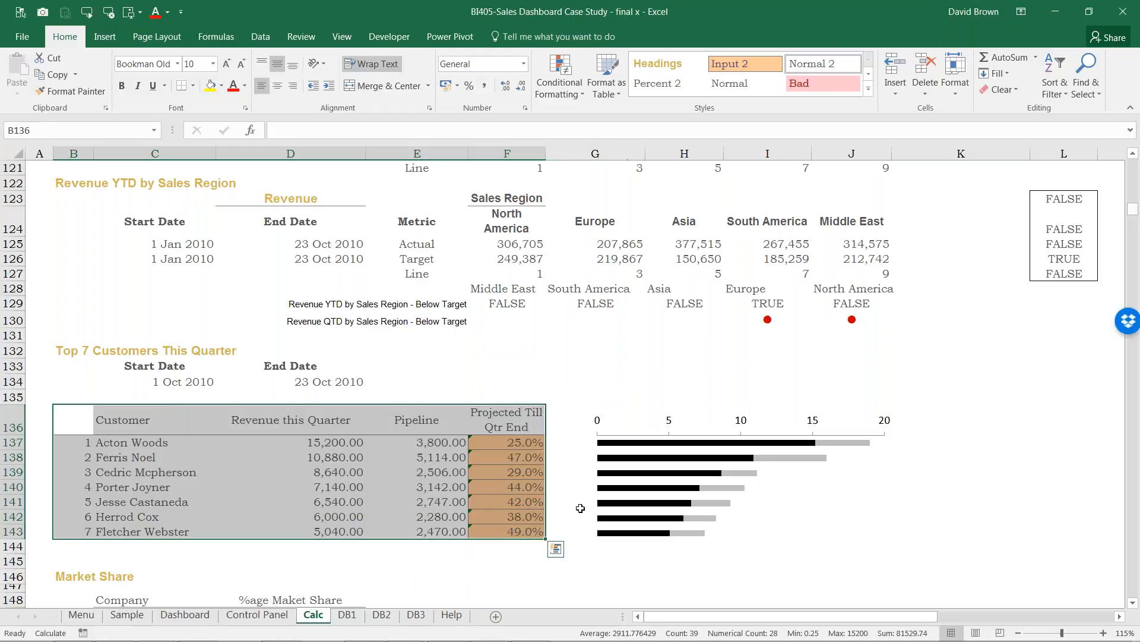
pyautogui.click(642, 421)
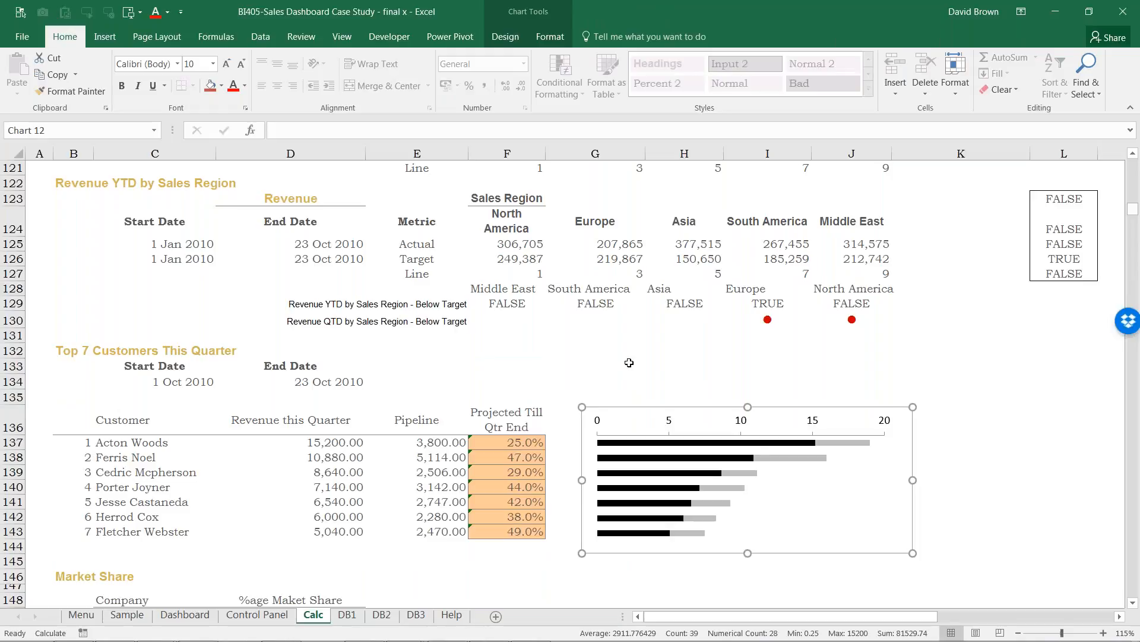
pyautogui.click(618, 365)
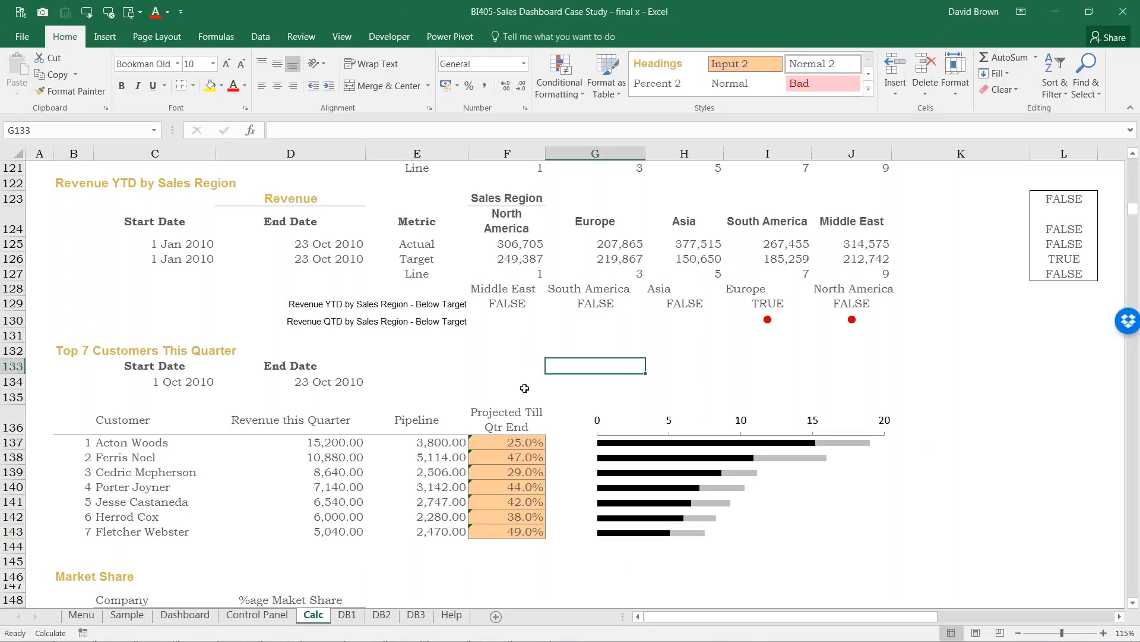
pyautogui.click(692, 417)
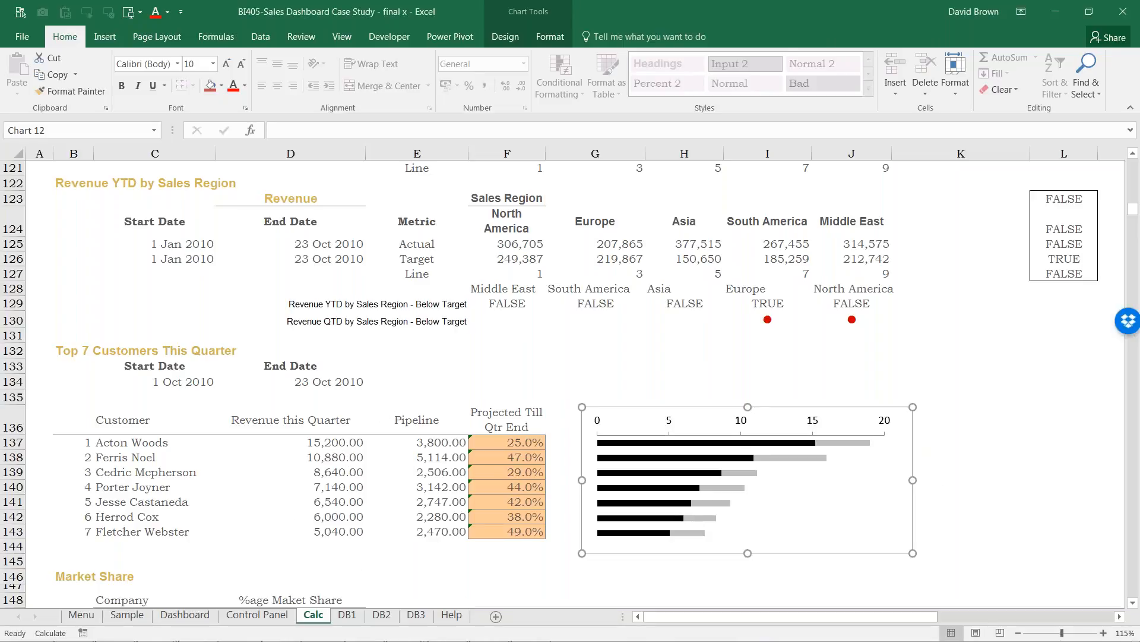
pyautogui.click(416, 366)
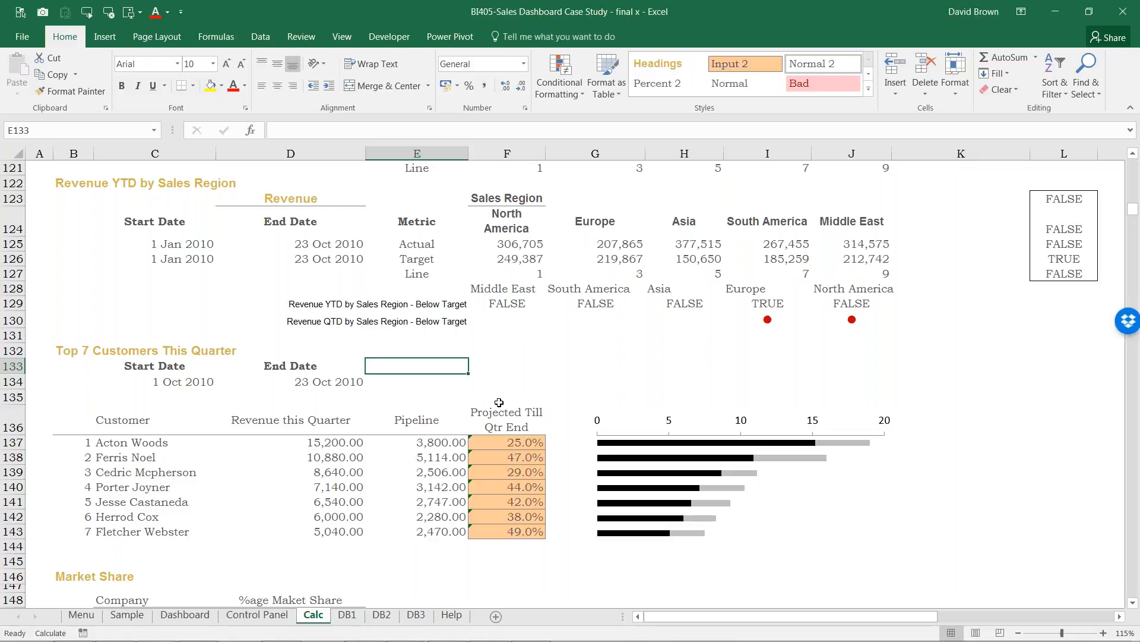
pyautogui.click(625, 419)
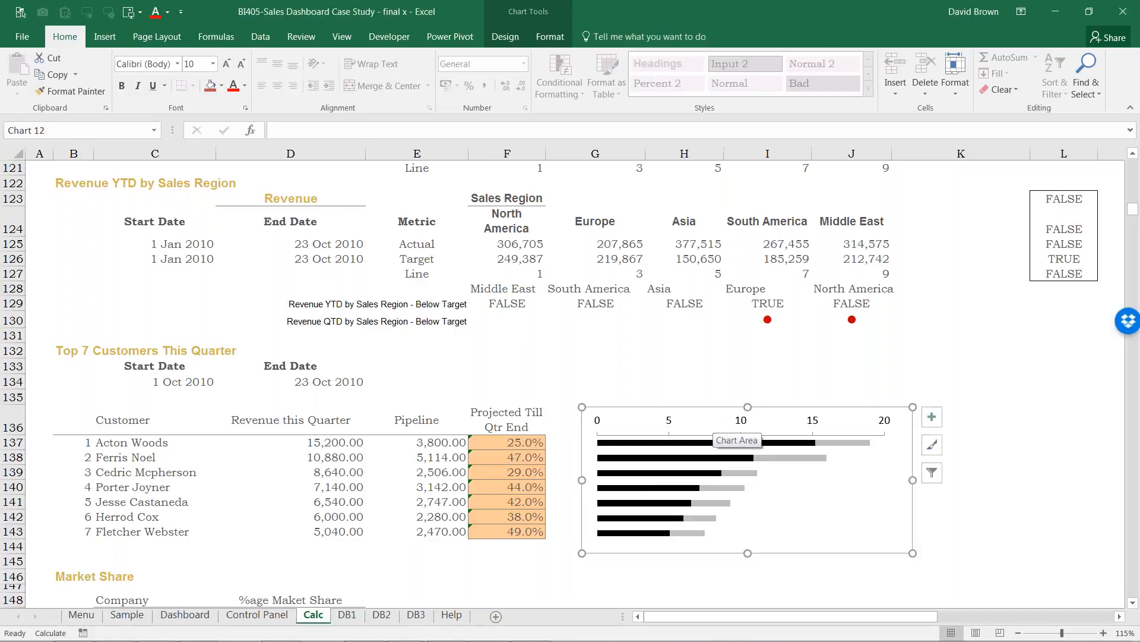
pyautogui.click(671, 371)
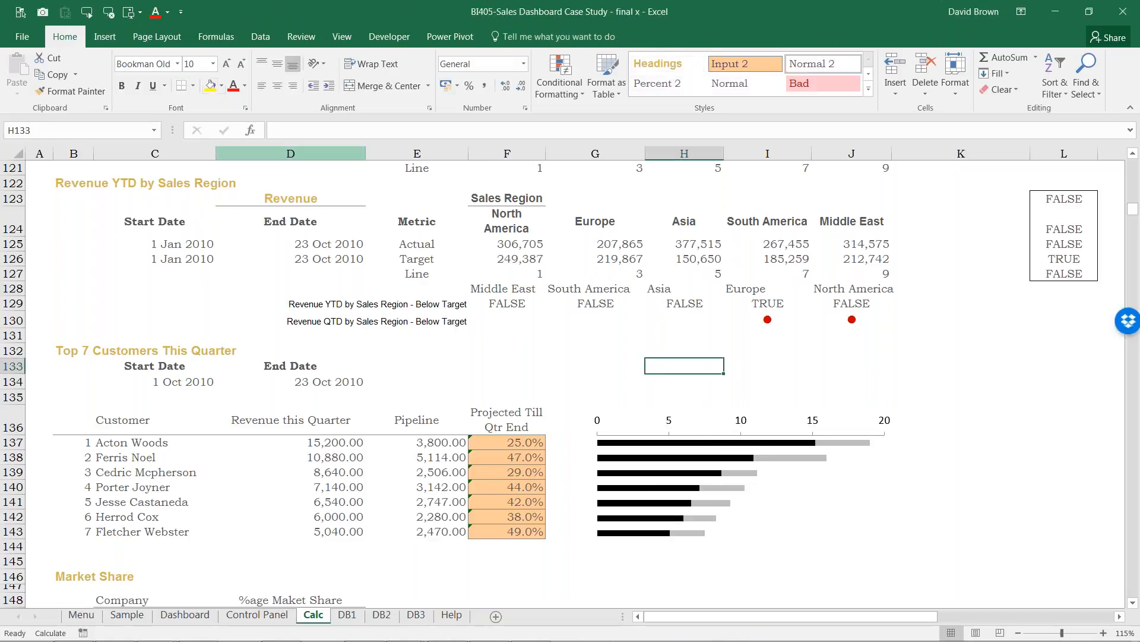
# Draw a temporary rectangle about 6.85 cm wide and 2.5 cm high above the bar chart and delete it.
pyautogui.click(105, 37)
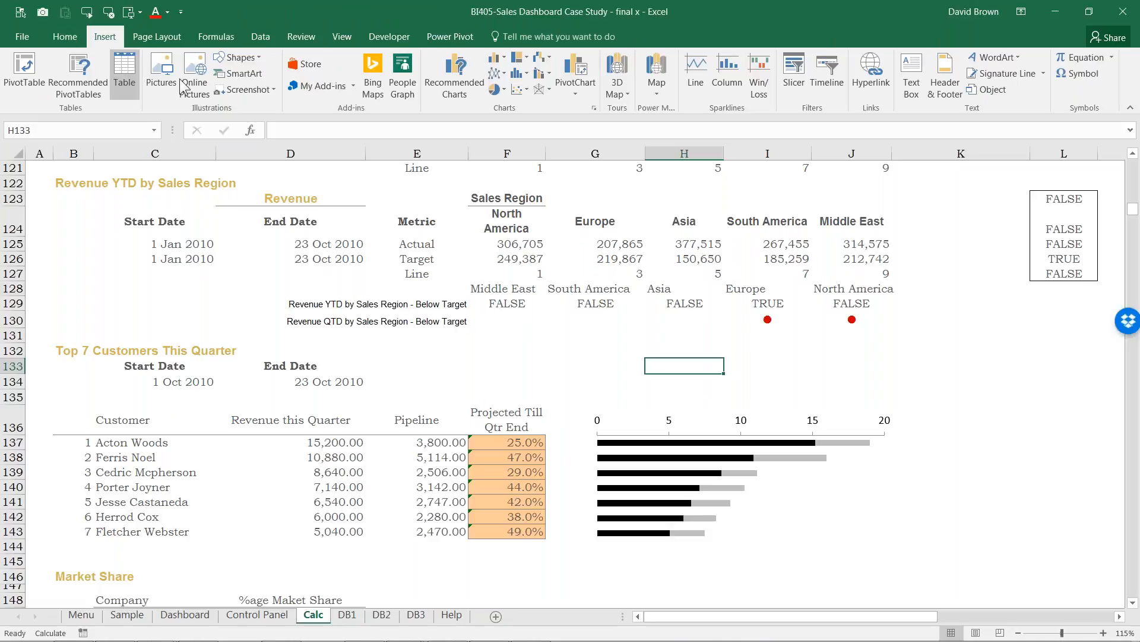
pyautogui.click(238, 57)
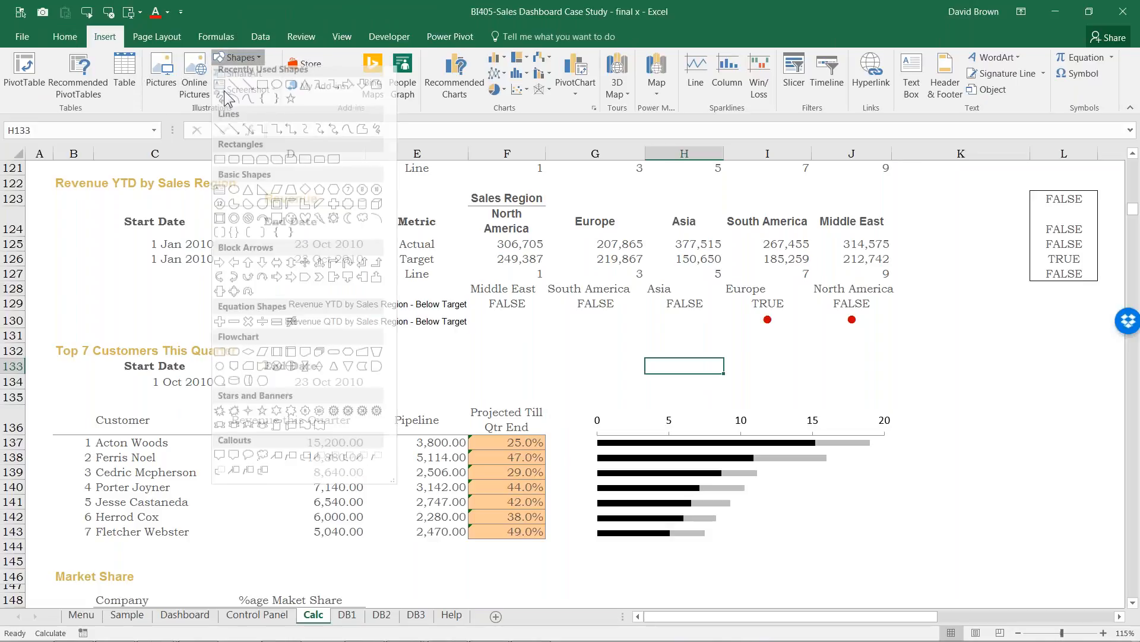
pyautogui.moveTo(615, 335)
pyautogui.mouseDown()
pyautogui.moveTo(670, 376)
pyautogui.moveTo(837, 416)
pyautogui.mouseUp()
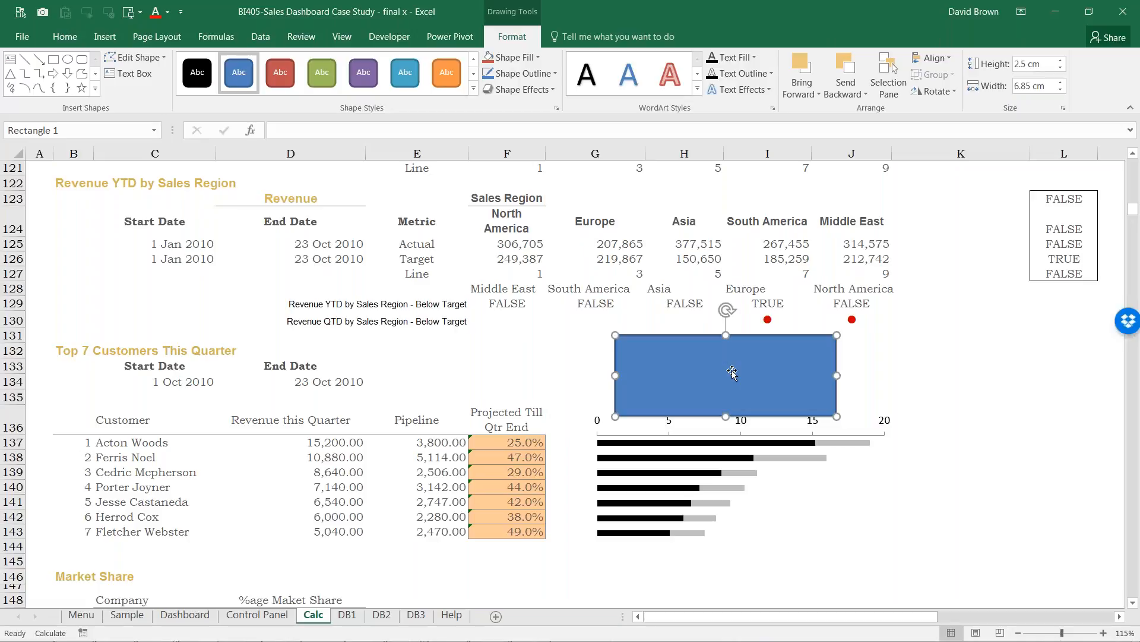
pyautogui.press('Escape')
pyautogui.press('Delete')
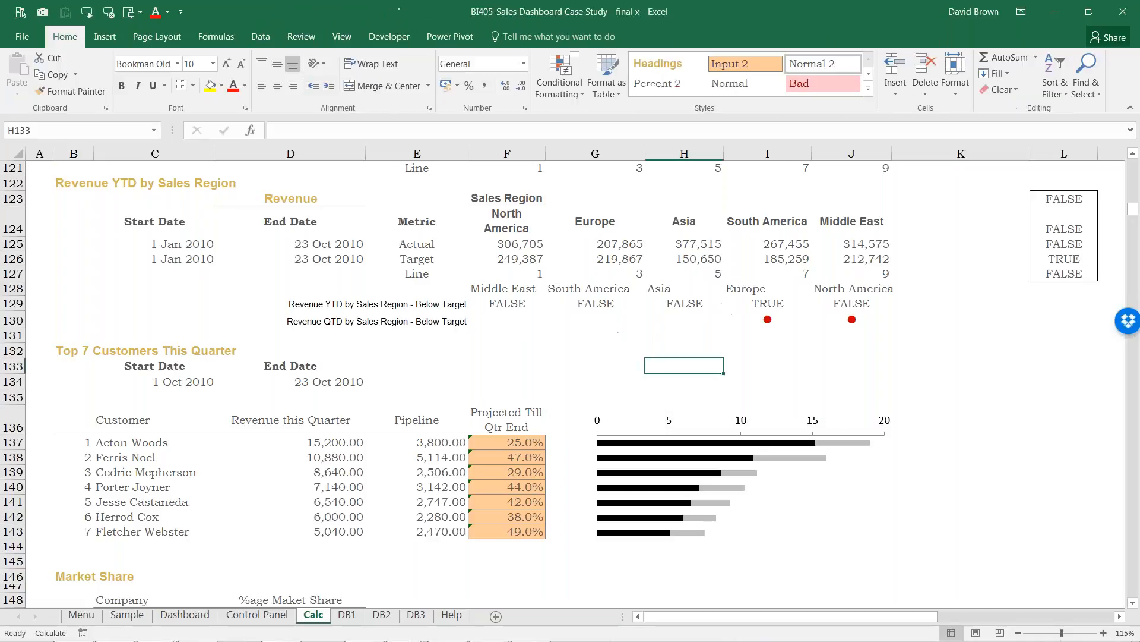
# Select the cells above the Top 7 Customers bar chart, ending with the chart itself selected.
pyautogui.click(510, 356)
pyautogui.click(616, 360)
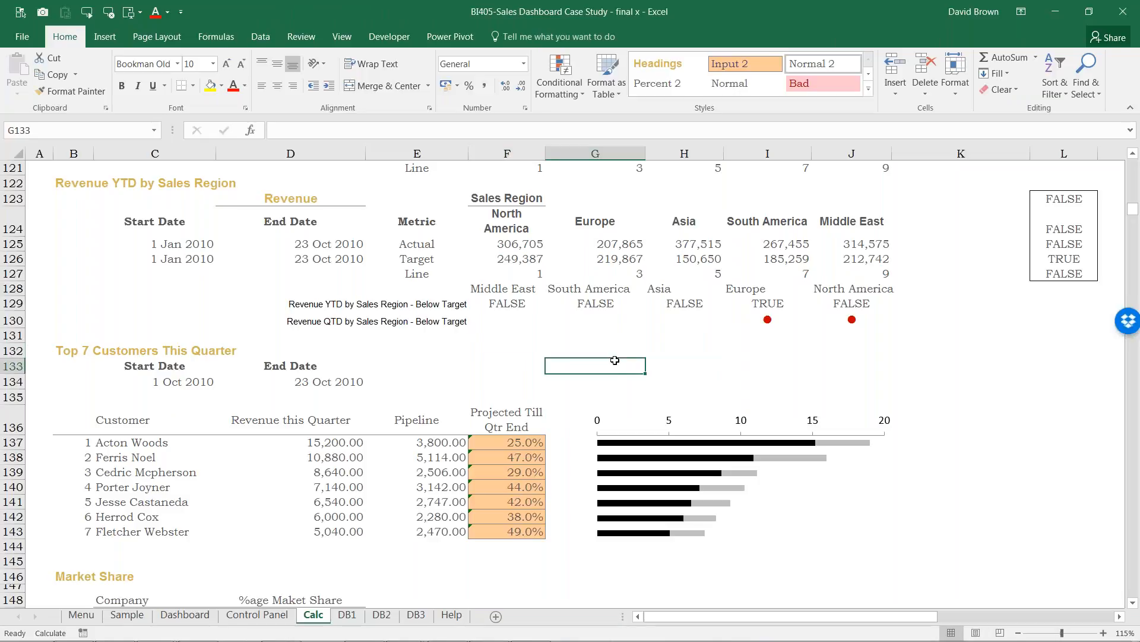
pyautogui.click(635, 344)
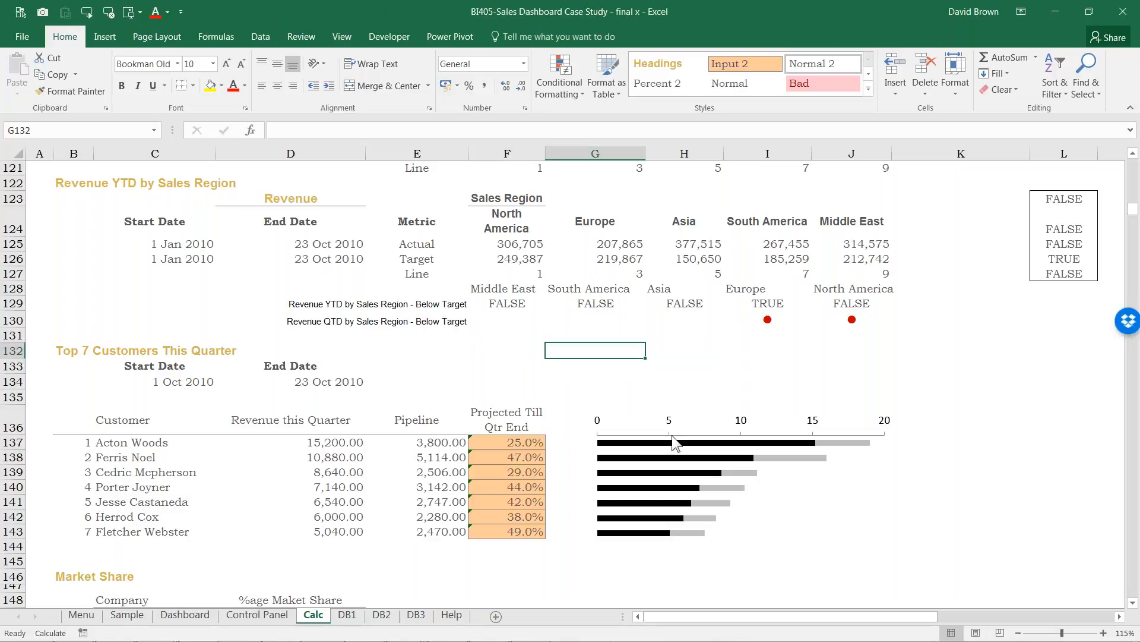
pyautogui.click(694, 423)
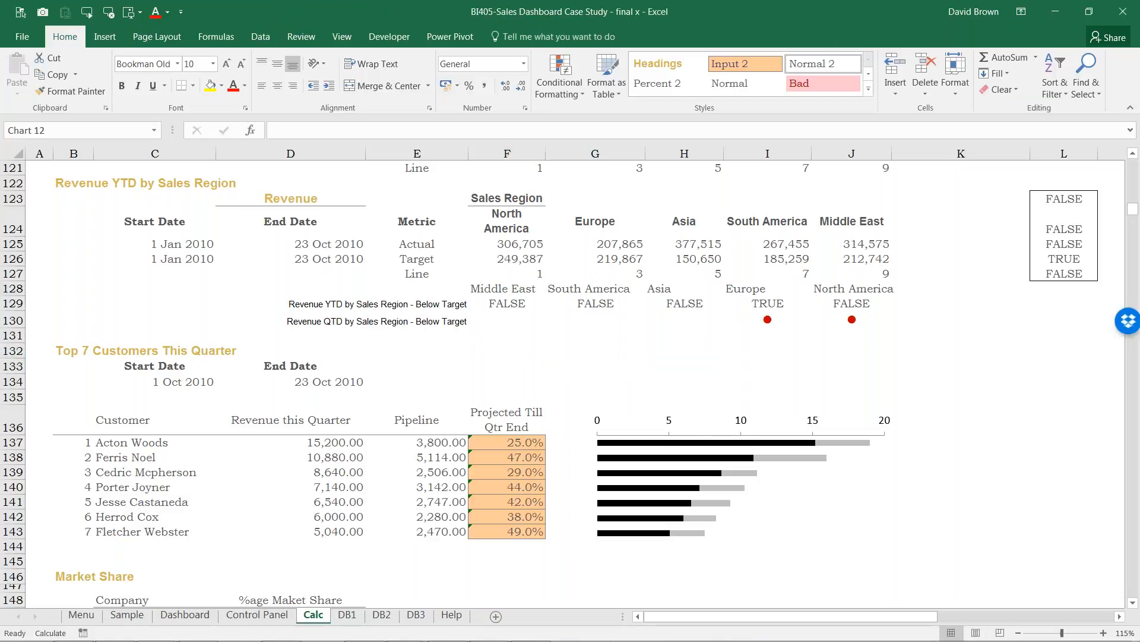
# Place a linked Camera picture of Calc range G136:J145, including the bar chart, on the Sample sheet below the customer table.
pyautogui.click(600, 396)
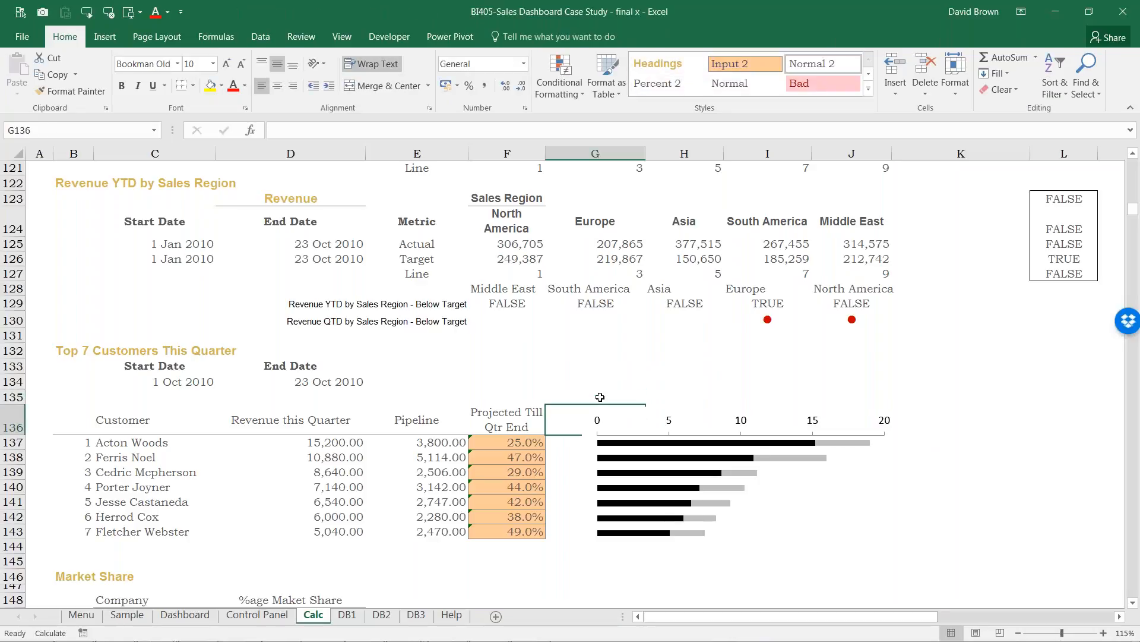
pyautogui.click(600, 397)
pyautogui.press('Down')
pyautogui.hotkey('shift', 'Right')
pyautogui.hotkey('shift', 'Right')
pyautogui.hotkey('shift', 'Right')
pyautogui.hotkey('shift', 'Right')
pyautogui.hotkey('shift', 'Right')
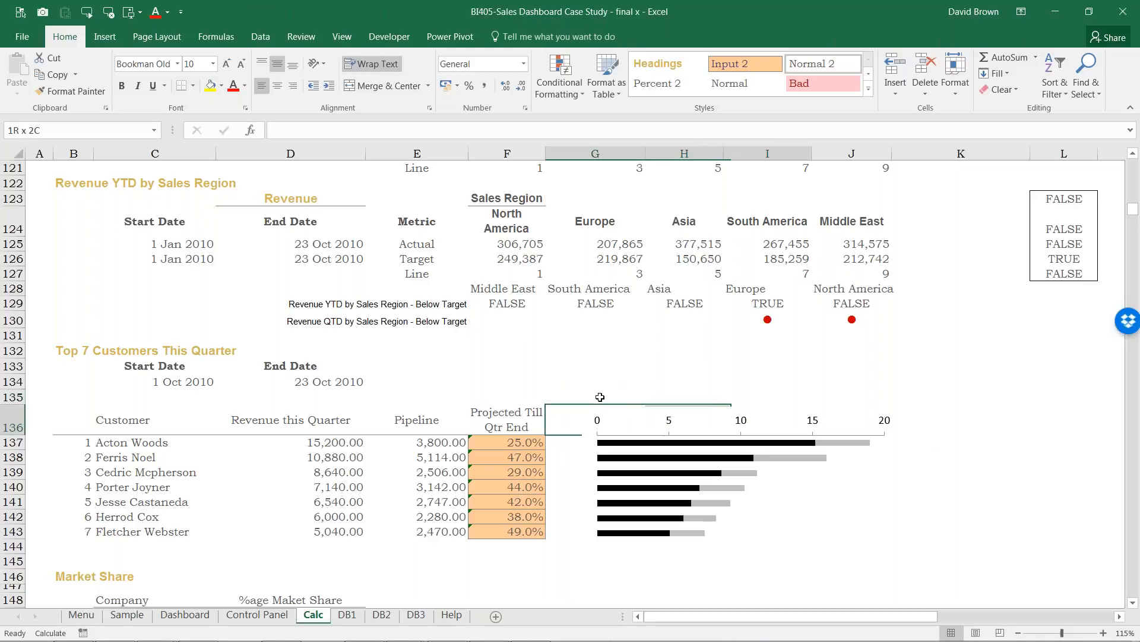
pyautogui.hotkey('shift', 'Left')
pyautogui.hotkey('shift', 'Down')
pyautogui.hotkey('shift', 'Down')
pyautogui.hotkey('shift', 'Down')
pyautogui.hotkey('shift', 'Down')
pyautogui.hotkey('shift', 'Down')
pyautogui.hotkey('shift', 'Down')
pyautogui.hotkey('shift', 'Down')
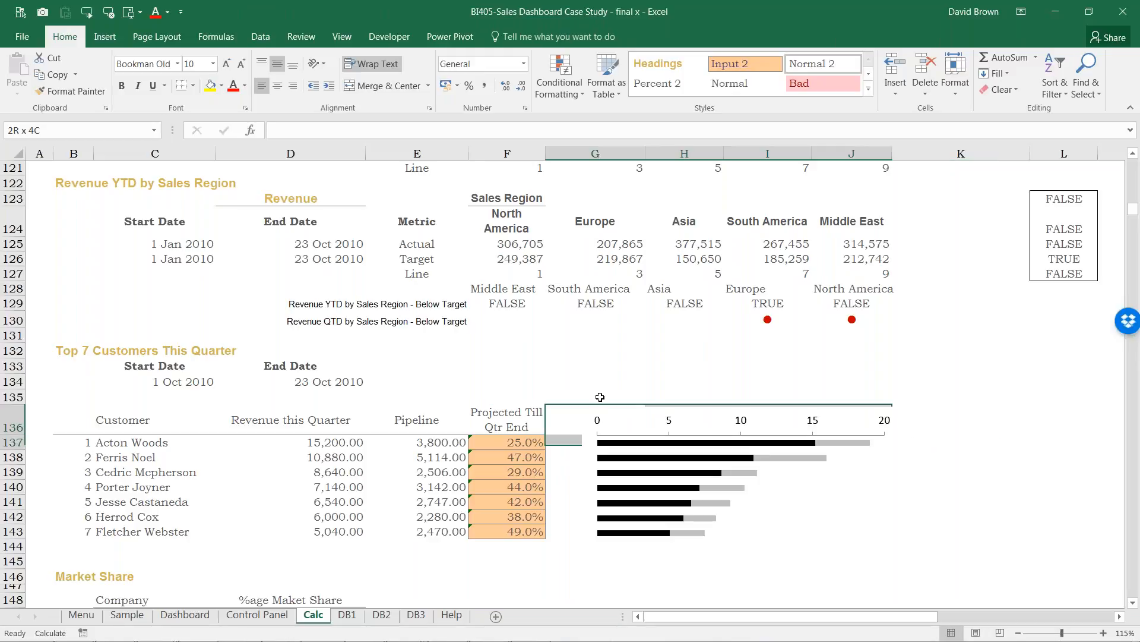
pyautogui.hotkey('shift', 'Down')
pyautogui.hotkey('shift', 'Down')
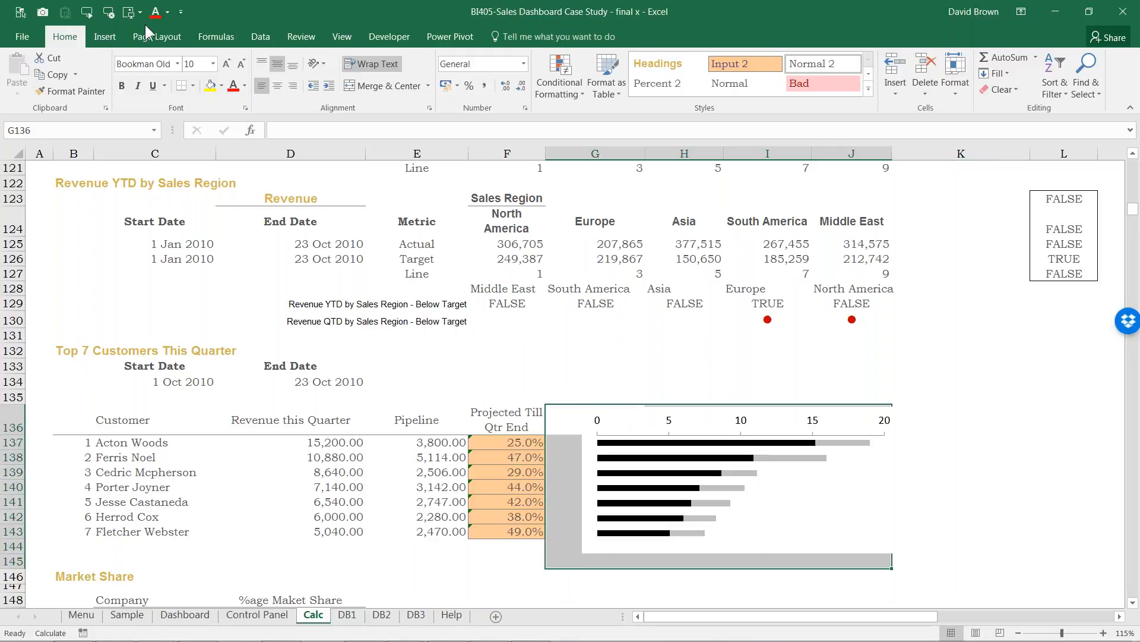
pyautogui.click(42, 12)
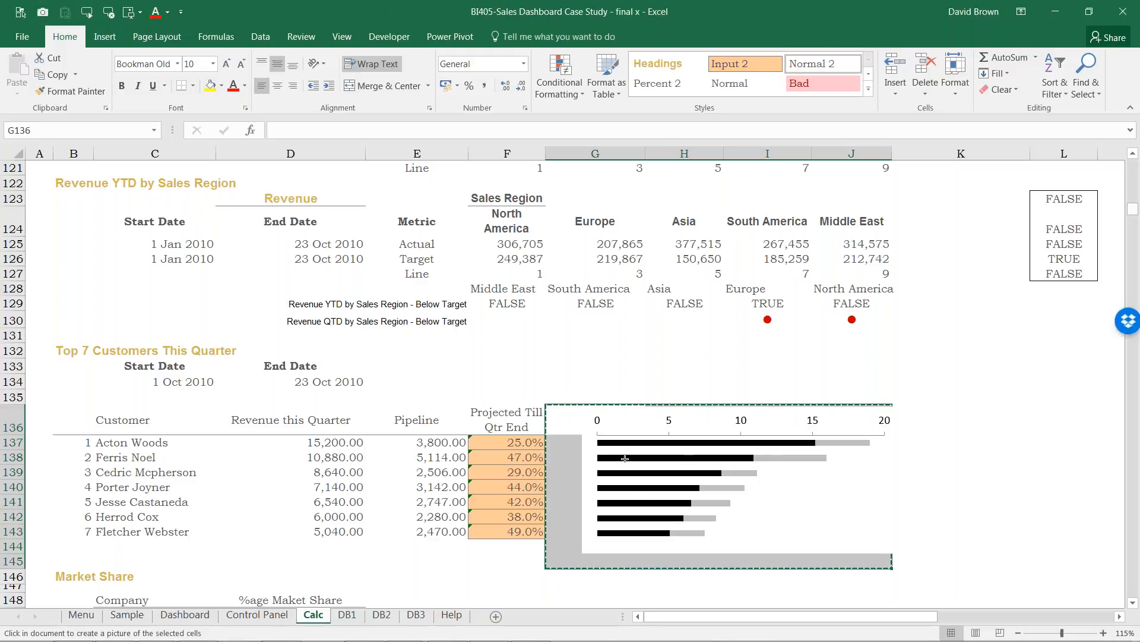
pyautogui.click(136, 615)
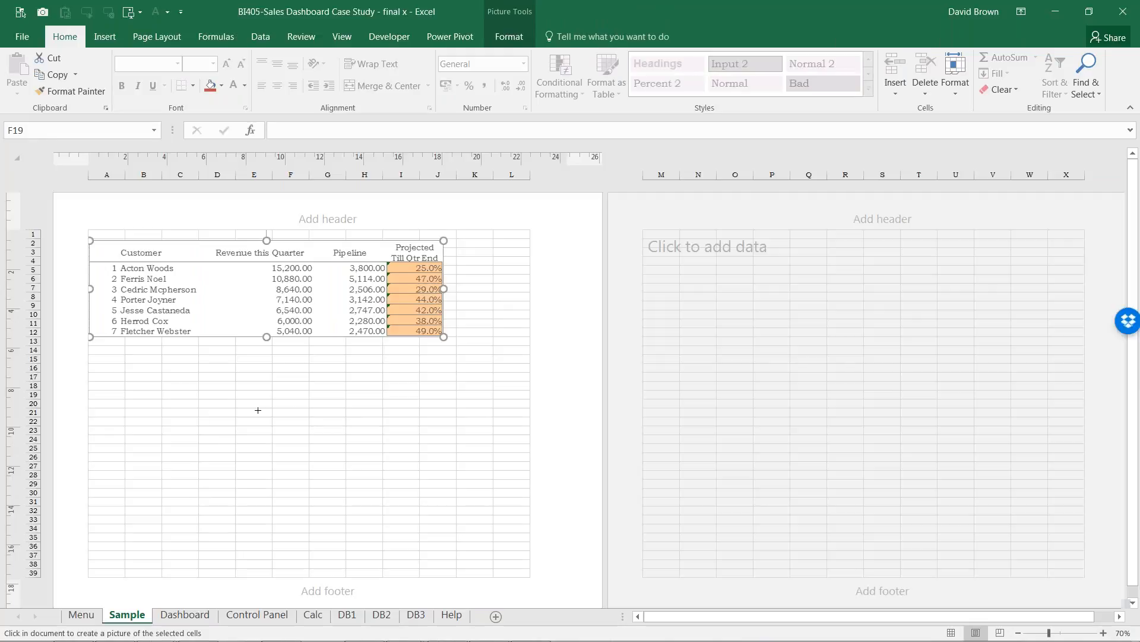
pyautogui.click(259, 410)
pyautogui.moveTo(408, 462); pyautogui.dragTo(313, 425)
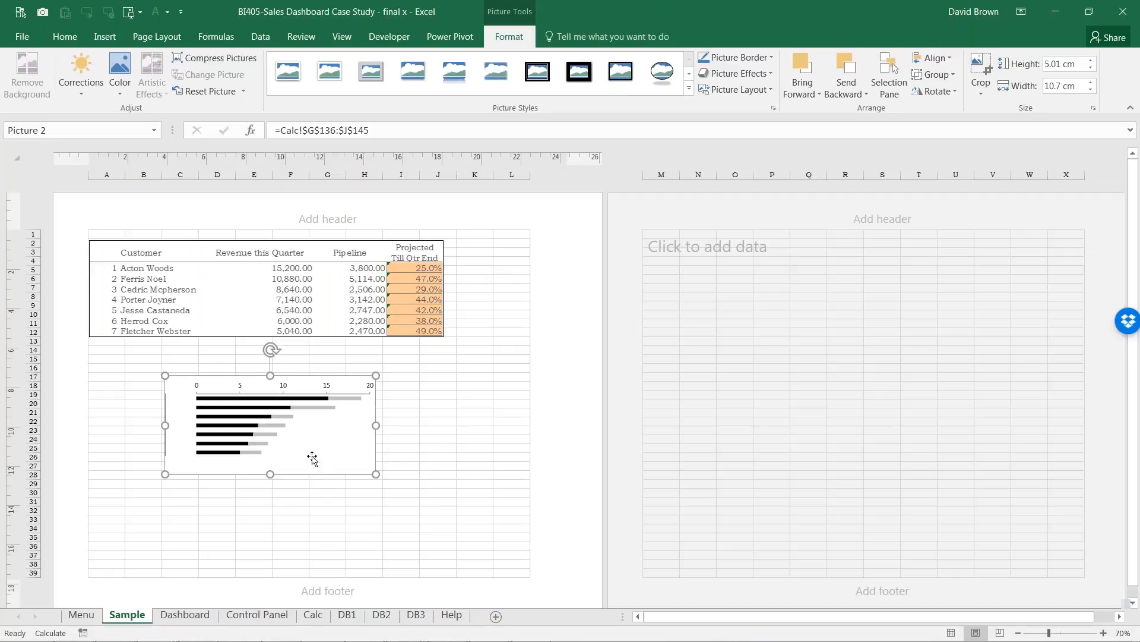
pyautogui.moveTo(318, 448); pyautogui.dragTo(299, 435)
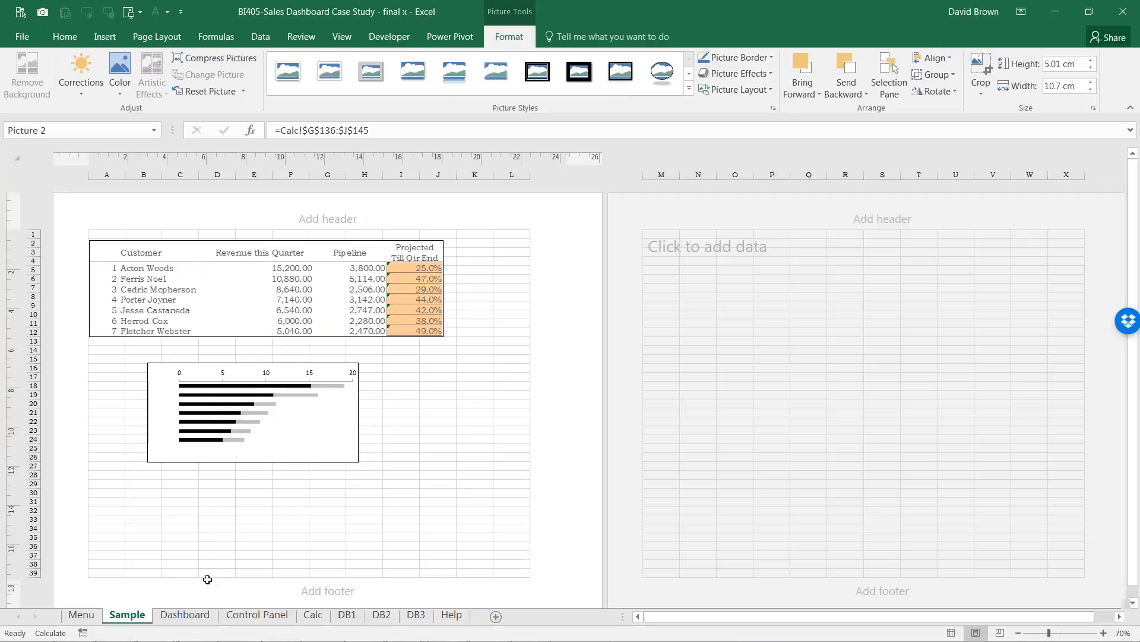
# Look at the Dashboard sheet, return to Sample, and recalculate the workbook several times to refresh the linked table and chart pictures.
pyautogui.click(177, 615)
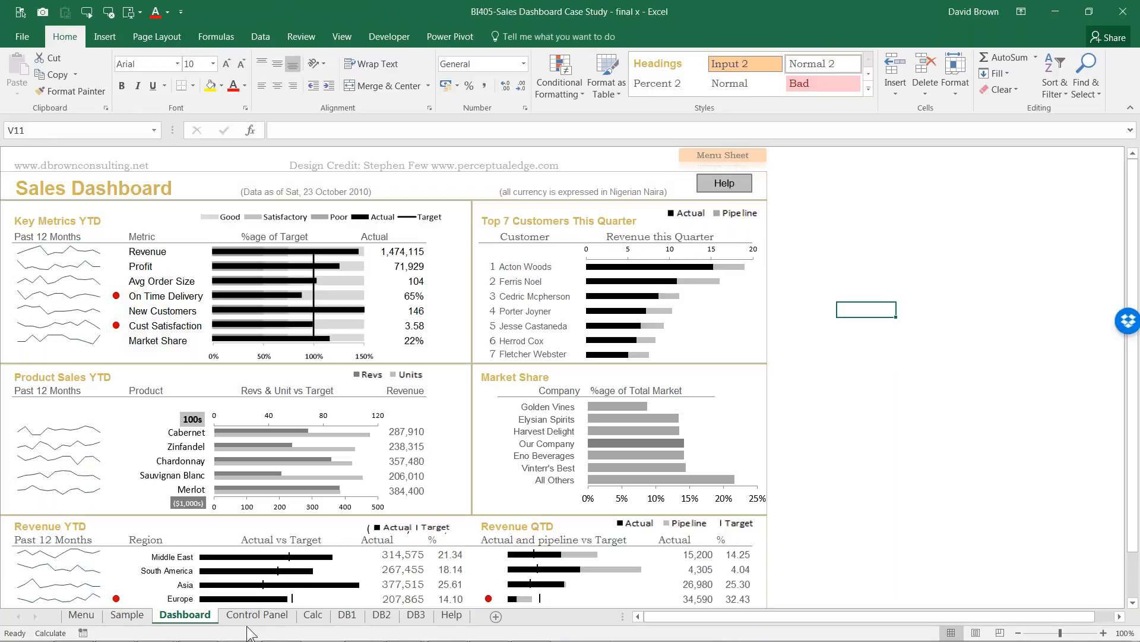
pyautogui.click(127, 614)
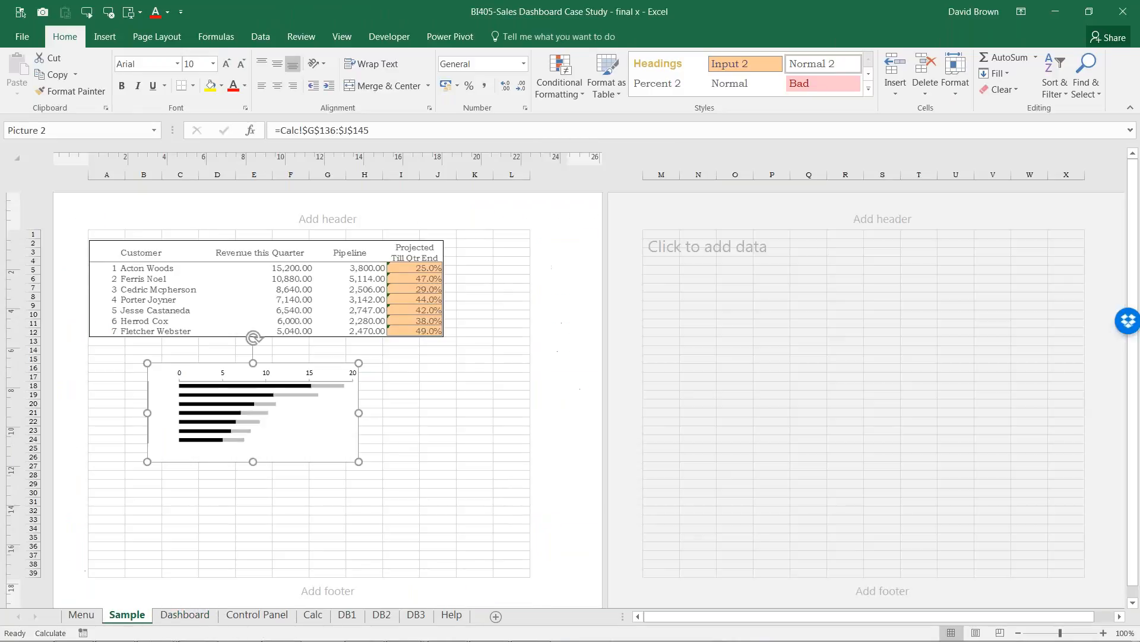
pyautogui.click(386, 516)
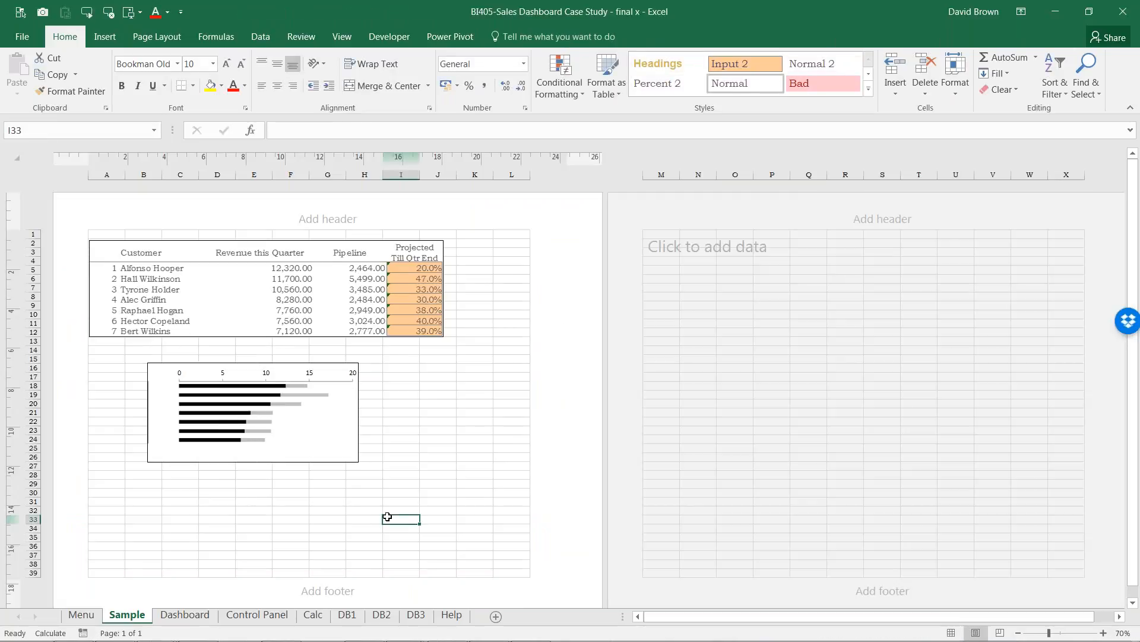
pyautogui.press('F9')
pyautogui.press('F9')
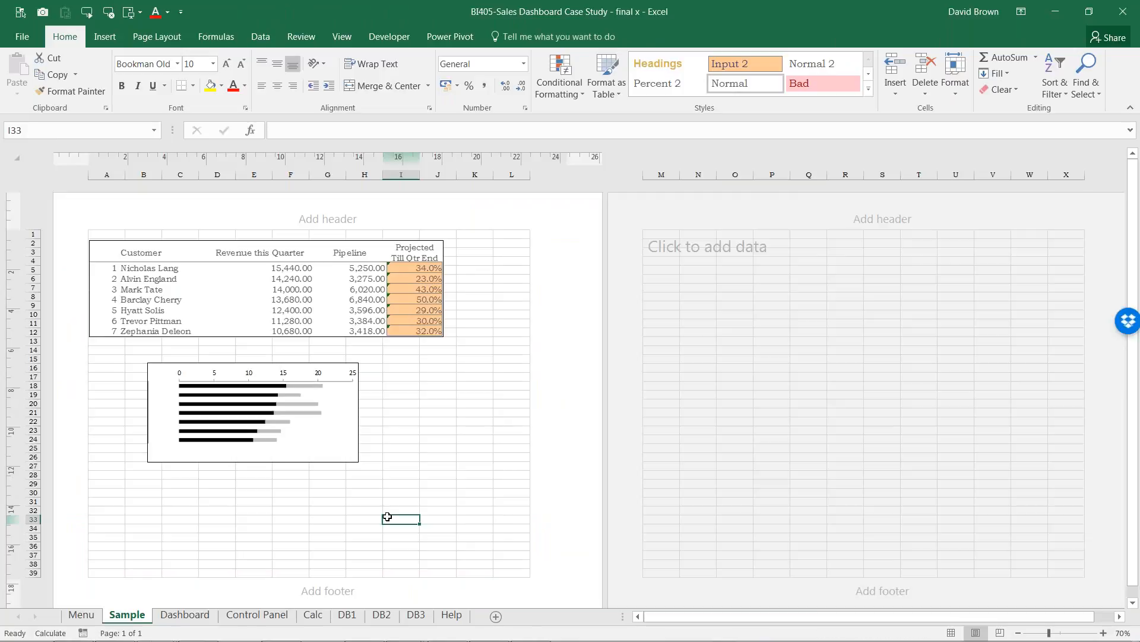
pyautogui.press('F9')
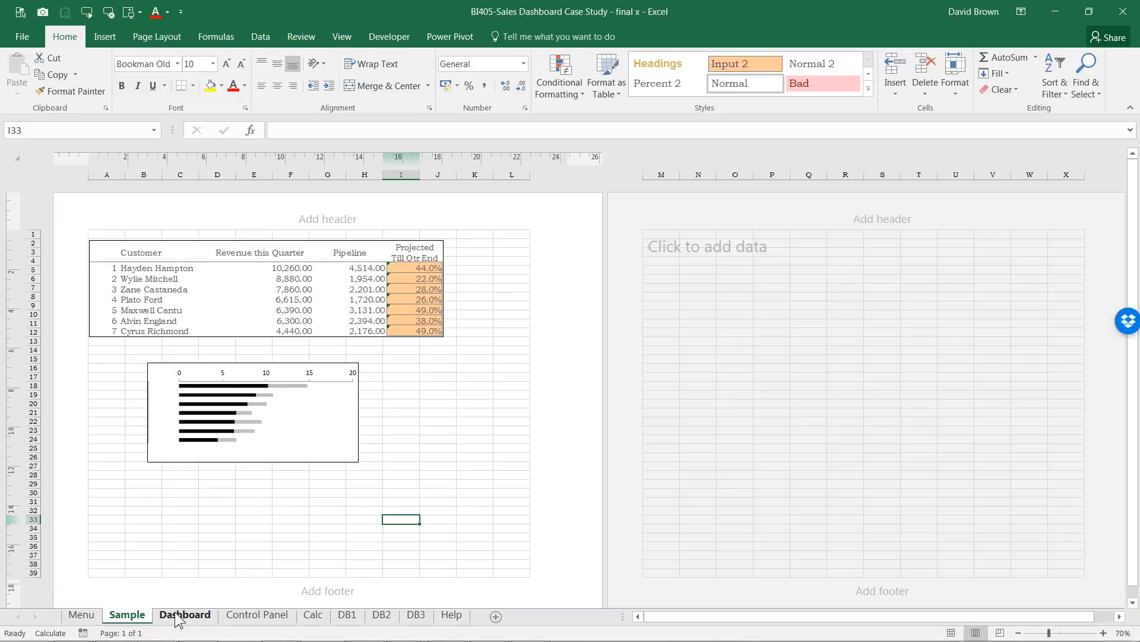
# Switch to the DBC-Webinars-ExcelClinic-15Sep16 workbook, check its Menu sheet, and go to cell A2 of the Pivot Data sheet.
pyautogui.hotkey('alt', 'Tab')
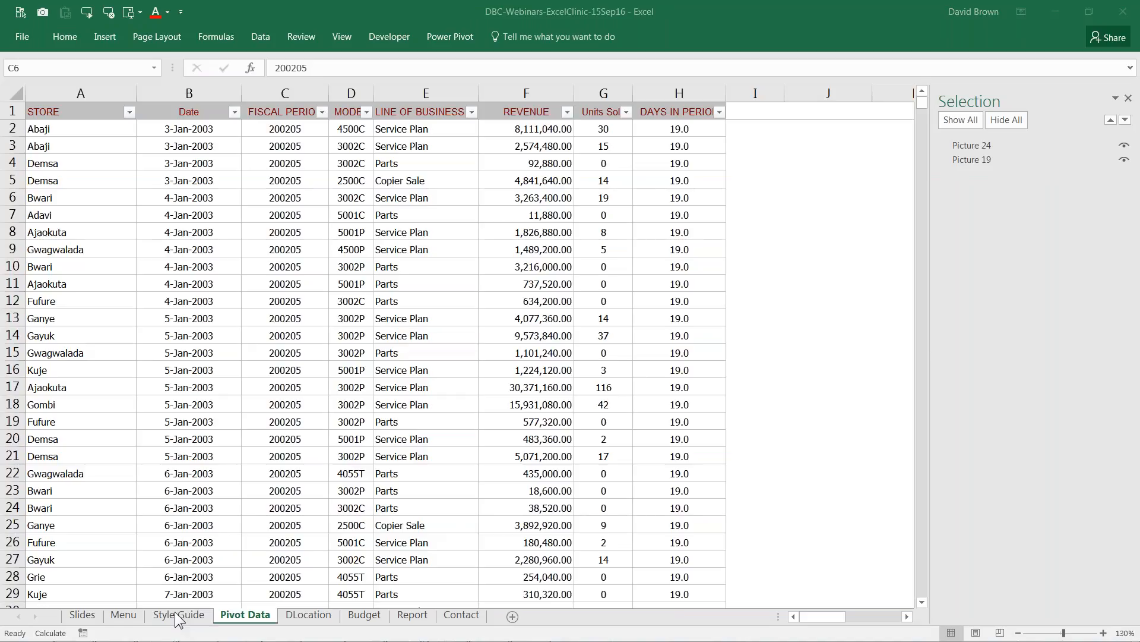
pyautogui.click(123, 615)
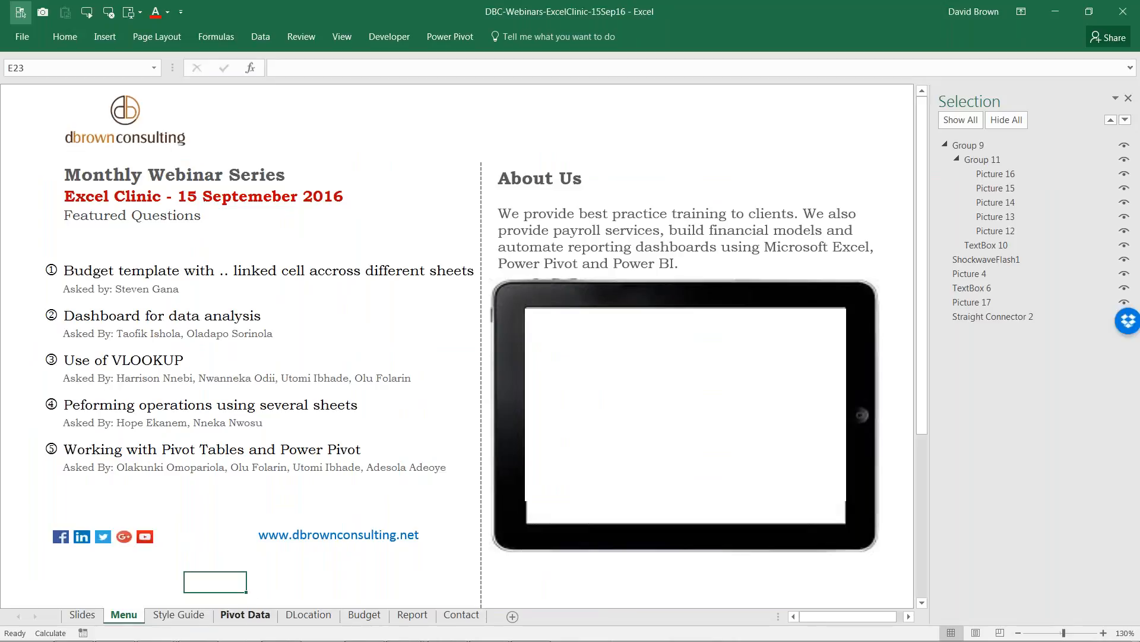
pyautogui.click(245, 615)
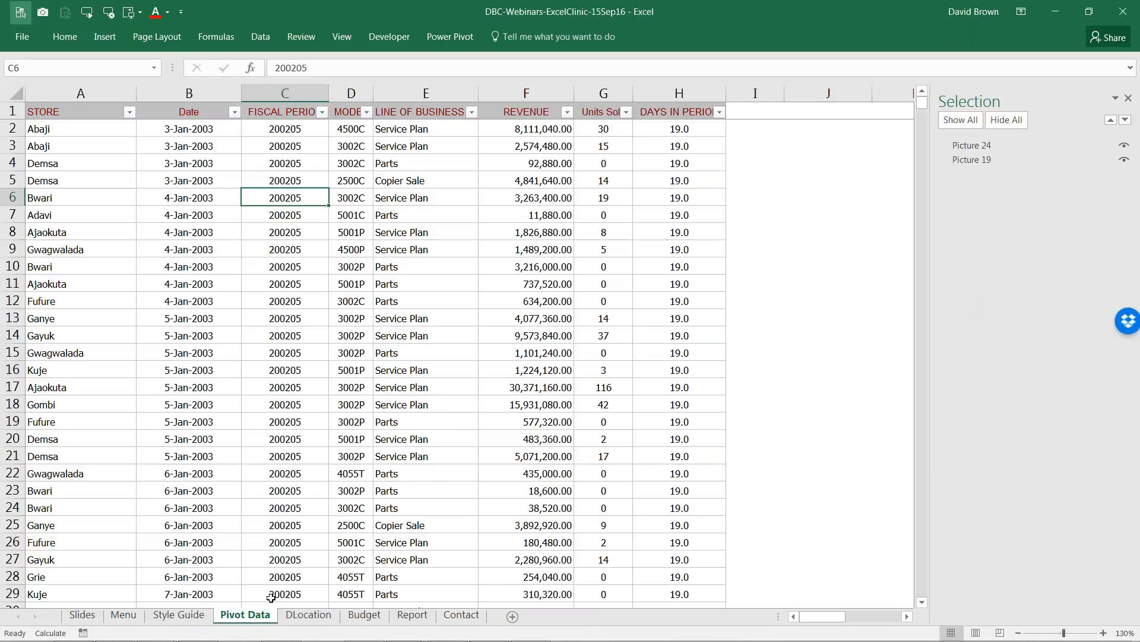
pyautogui.click(172, 208)
pyautogui.press('Left')
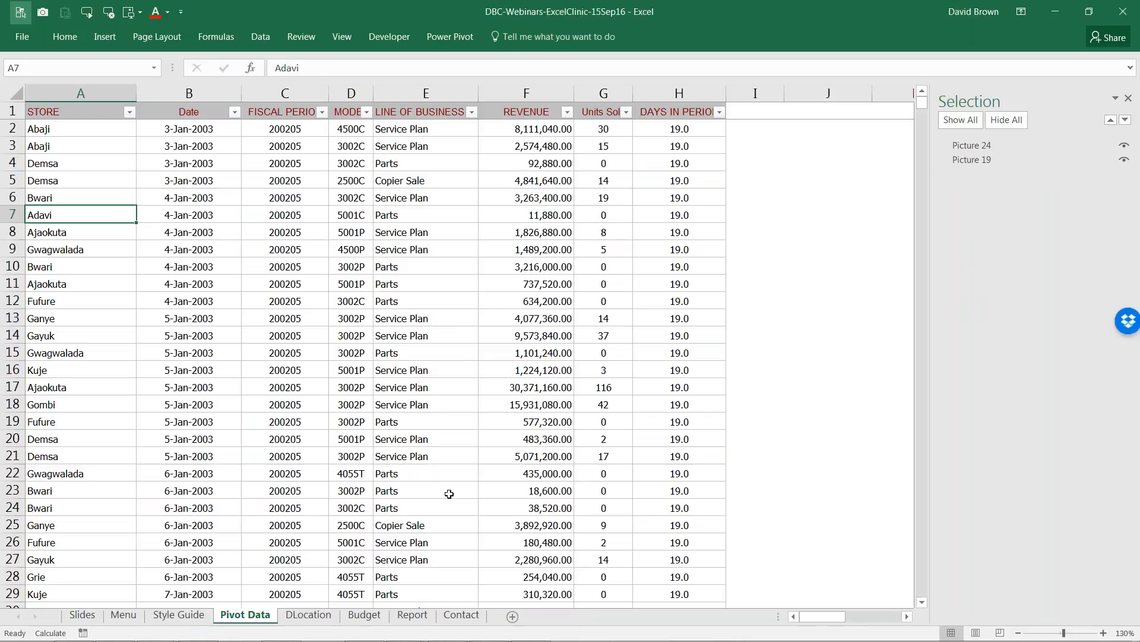
pyautogui.scroll(1, 449, 493)
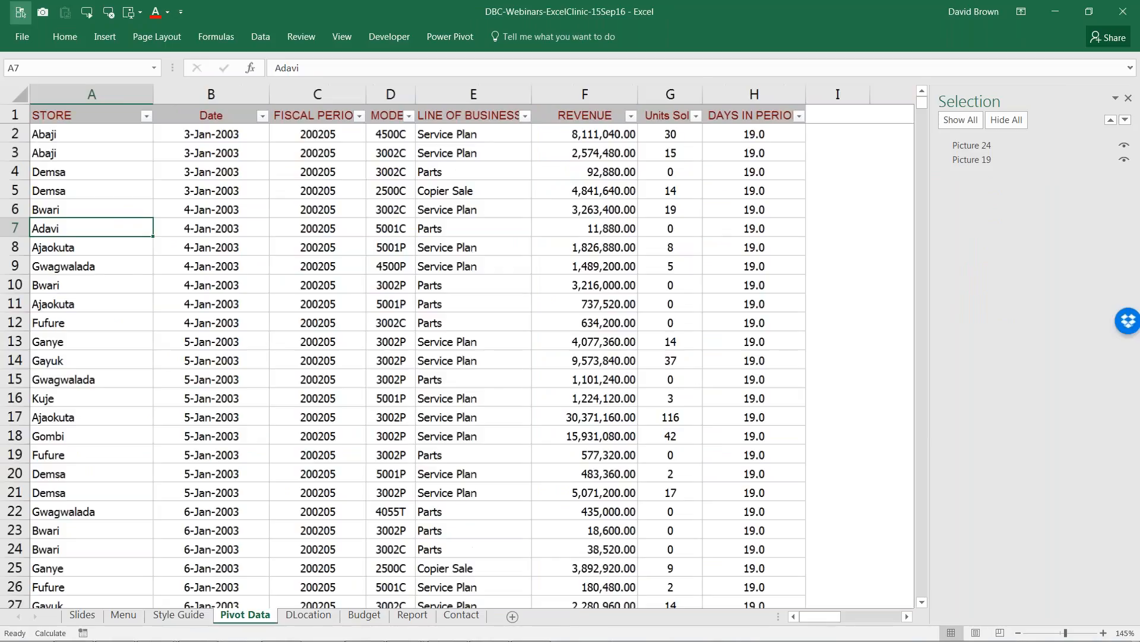
pyautogui.hotkey('ctrl', 'Home')
pyautogui.scroll(1, 449, 494)
pyautogui.press('Down')
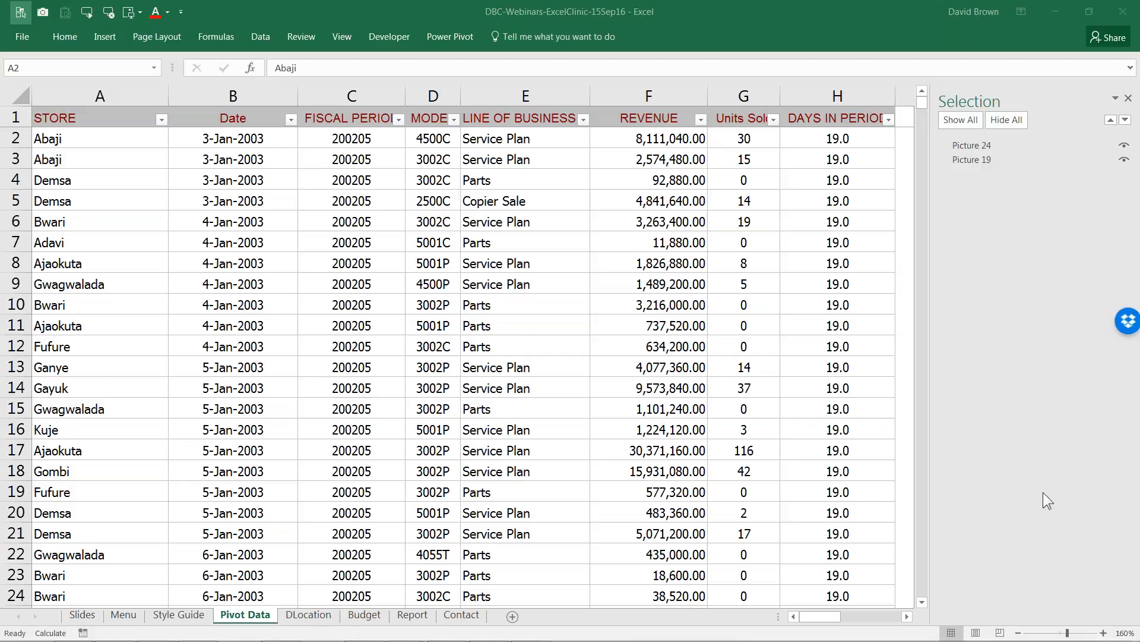
# Keep the ribbon expanded above the Pivot Data sheet, showing the Home commands.
pyautogui.click(177, 195)
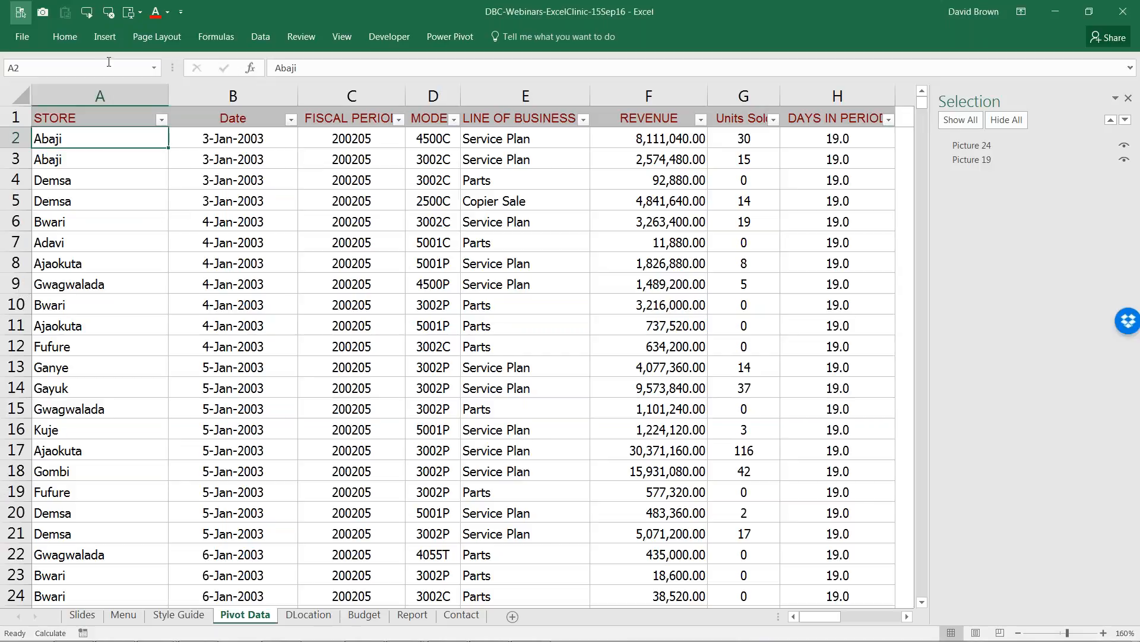
pyautogui.click(64, 37)
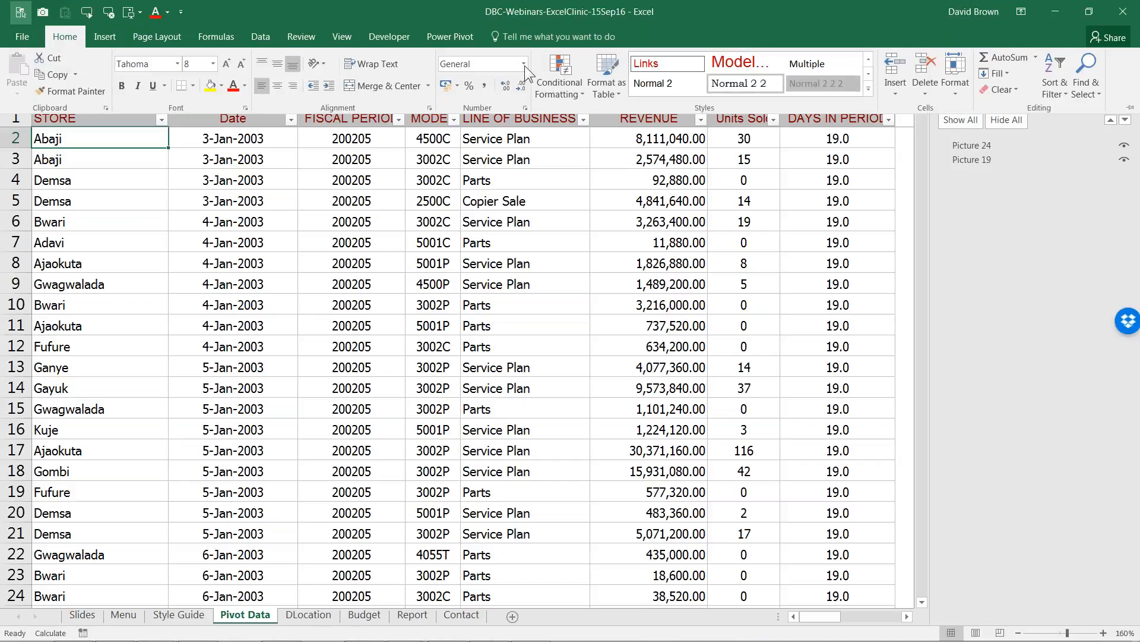
pyautogui.hotkey('ctrl', 'F1')
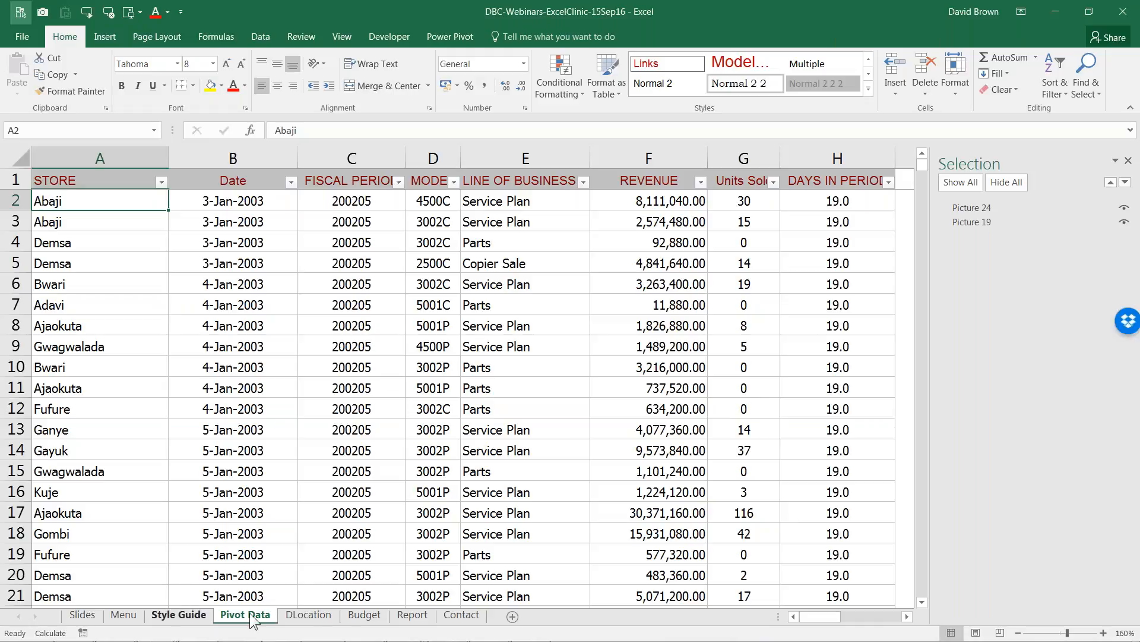
# Go through the Pivot Data columns from STORE to Units Sold, widening the MODEL column to show its full heading.
pyautogui.click(254, 297)
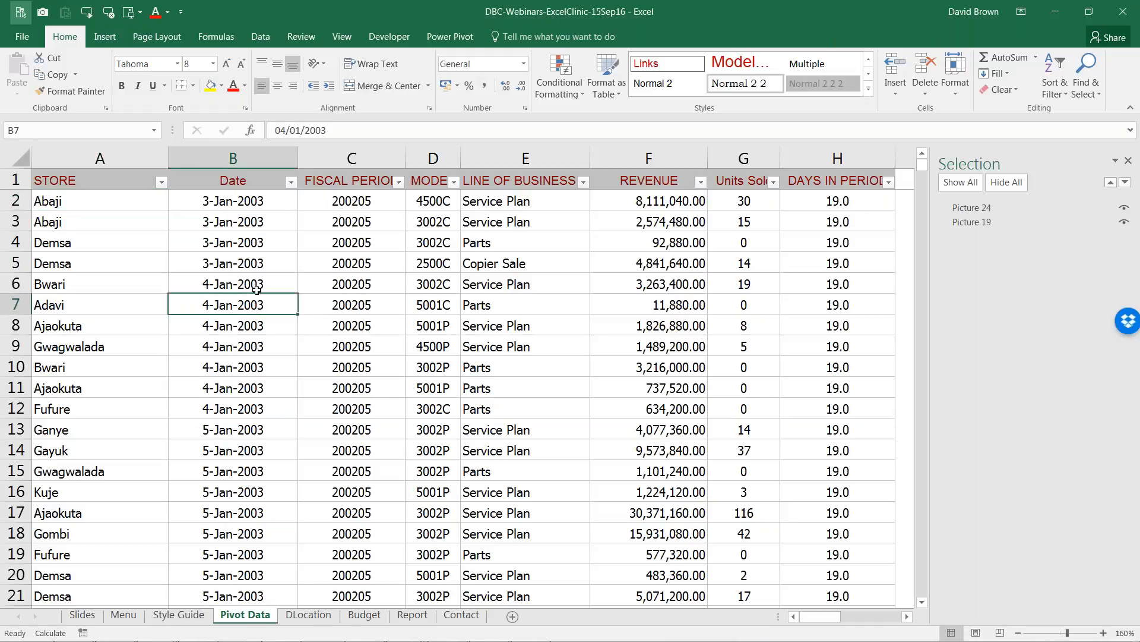
pyautogui.click(95, 159)
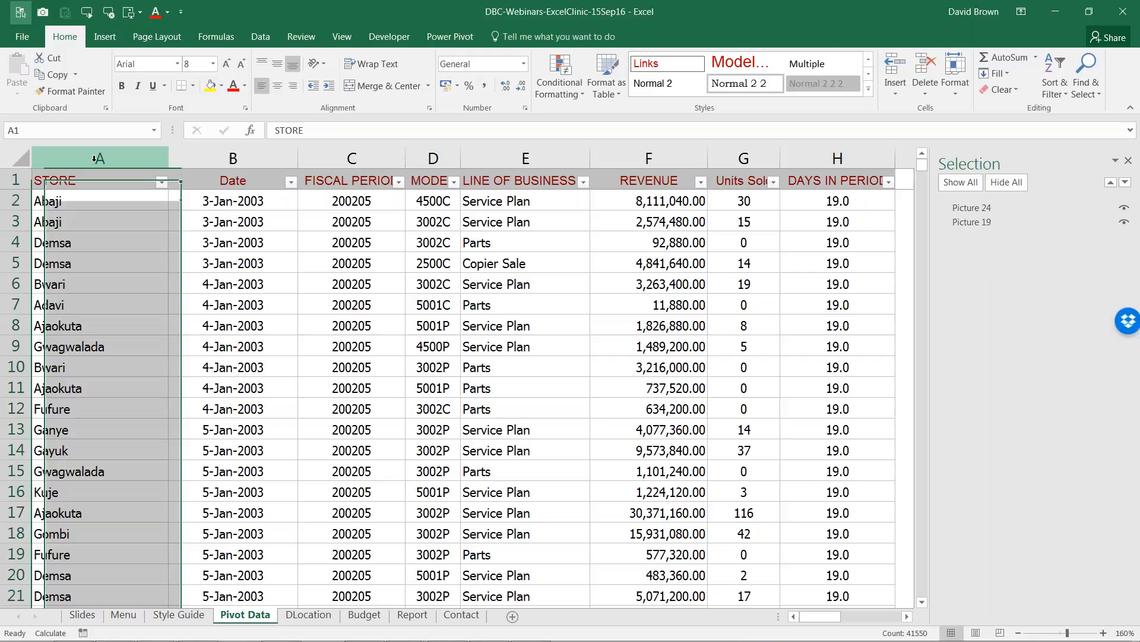
pyautogui.click(233, 159)
pyautogui.click(352, 158)
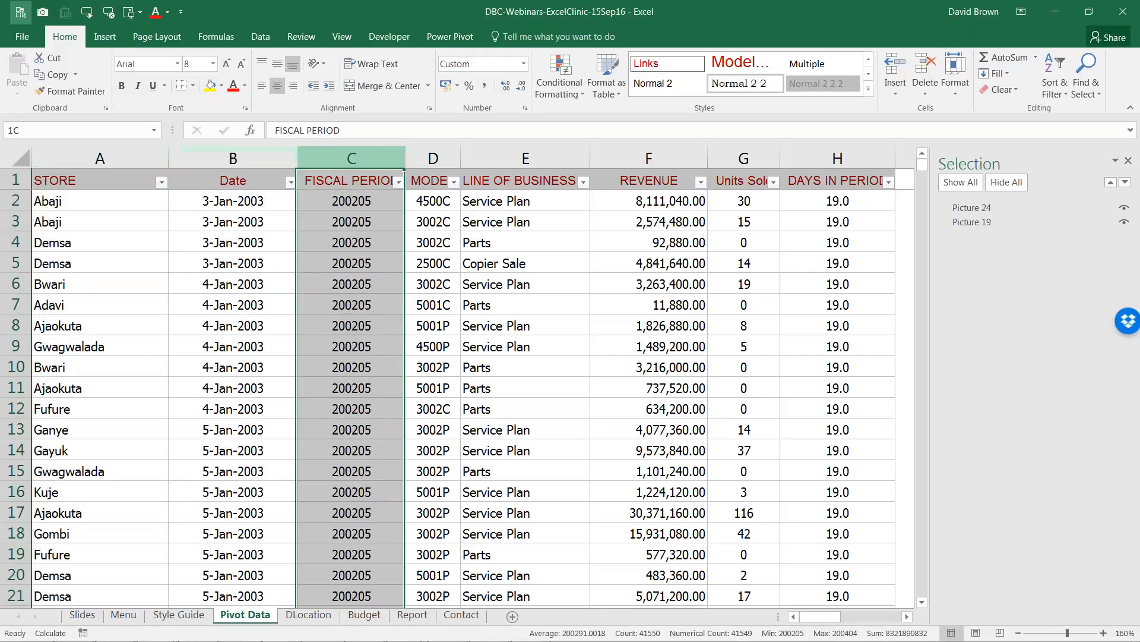
pyautogui.moveTo(462, 159); pyautogui.dragTo(489, 159)
pyautogui.click(549, 158)
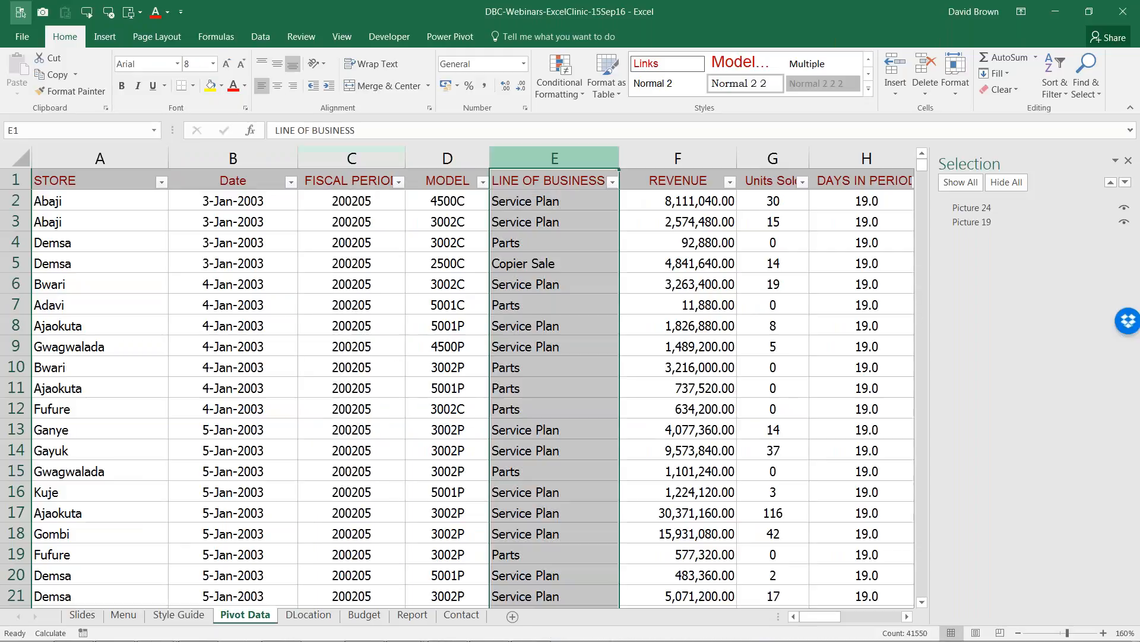
pyautogui.click(678, 159)
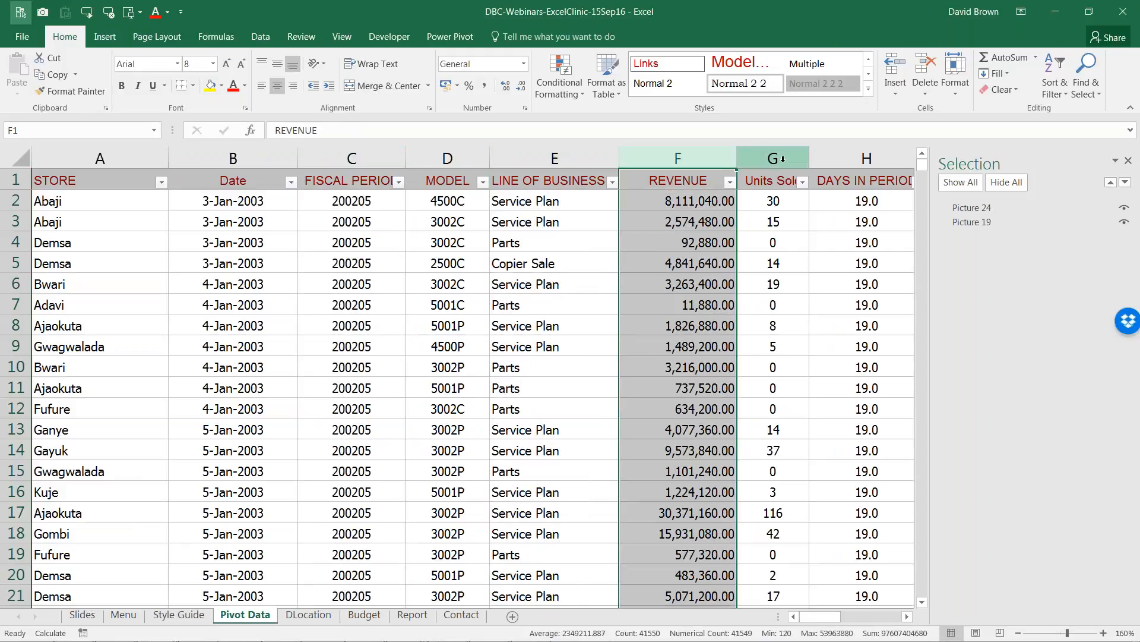
pyautogui.click(775, 159)
# Remove the filter from the Pivot Data headings and check the last column, DAYS IN PERIOD.
pyautogui.click(772, 201)
pyautogui.click(273, 43)
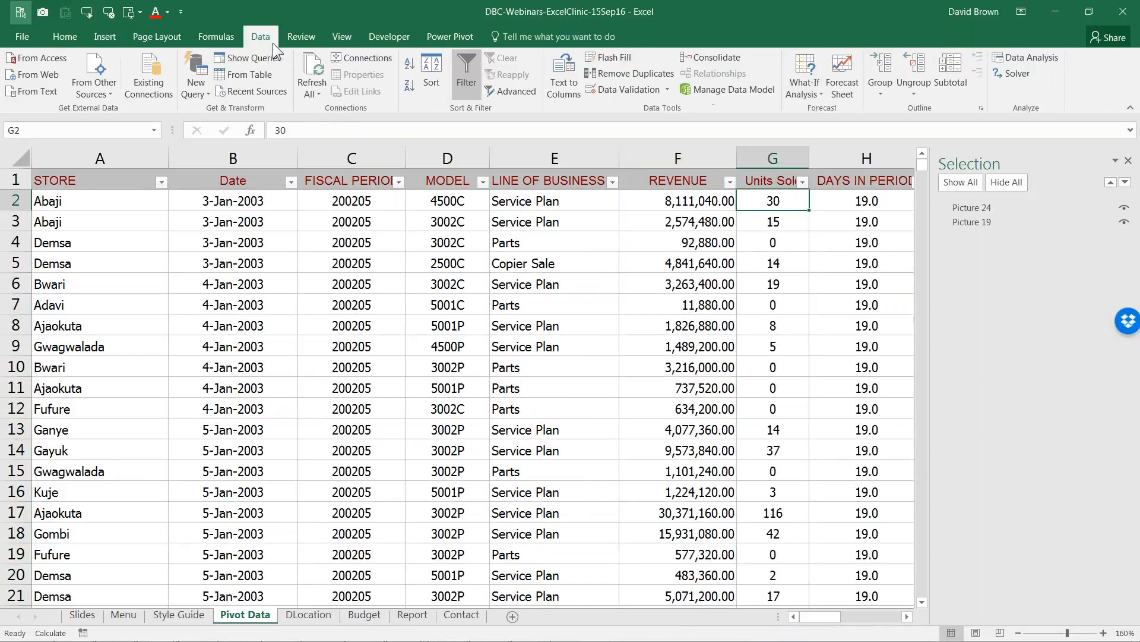
pyautogui.click(467, 75)
pyautogui.click(867, 179)
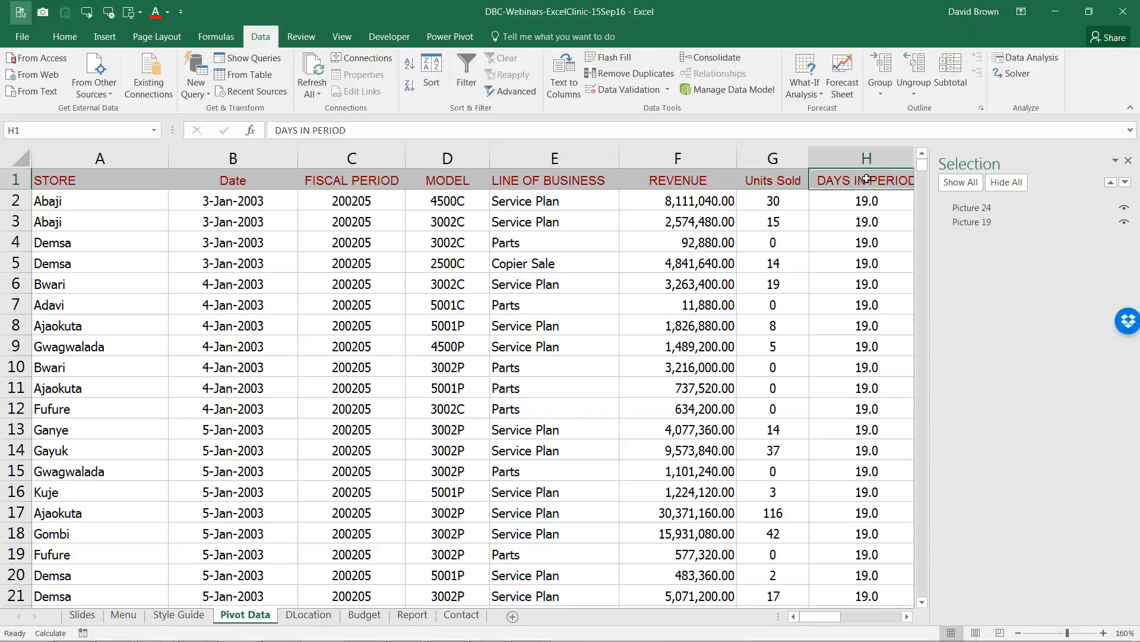
pyautogui.press('Right')
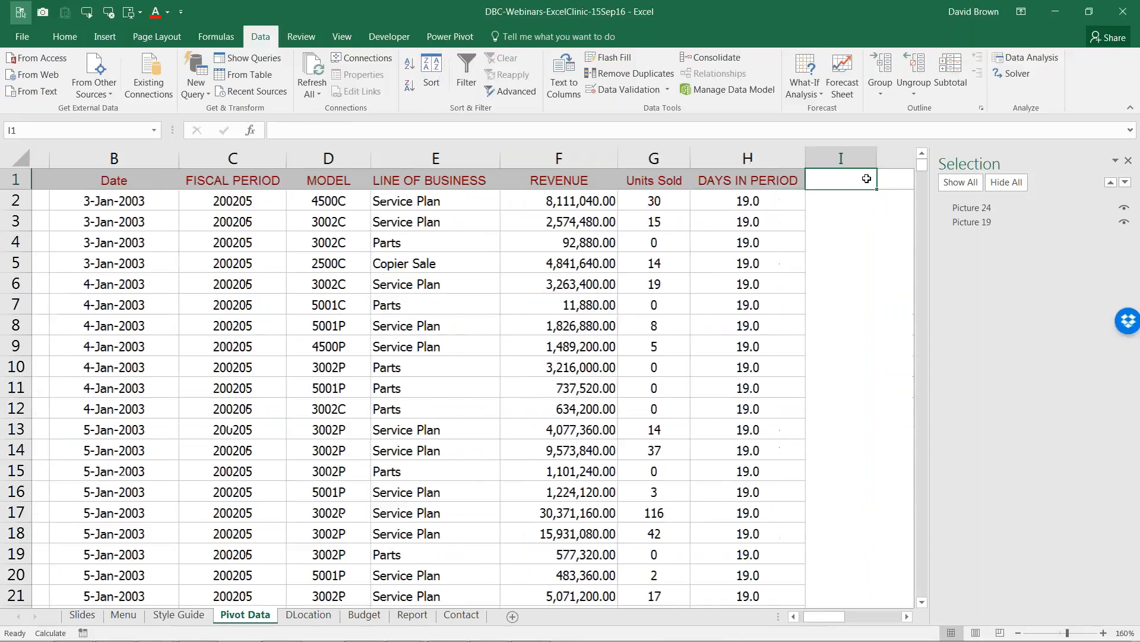
# Examine how far the Pivot Data records extend by going to the last row, and return to cell A3.
pyautogui.hotkey('ctrl', 'Home')
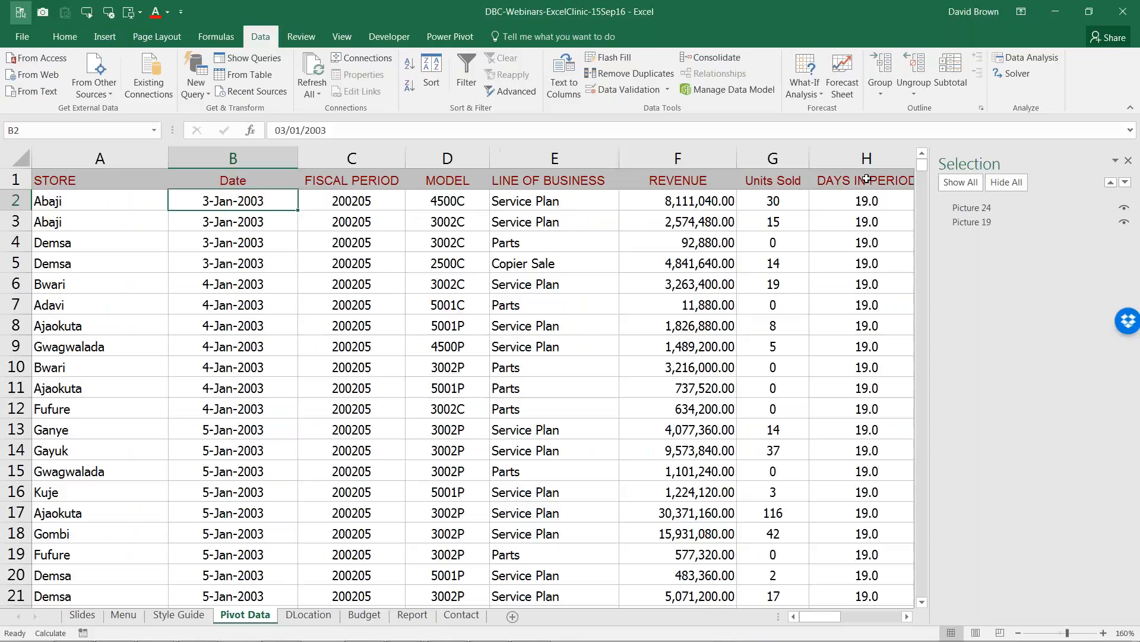
pyautogui.hotkey('ctrl', 'Down')
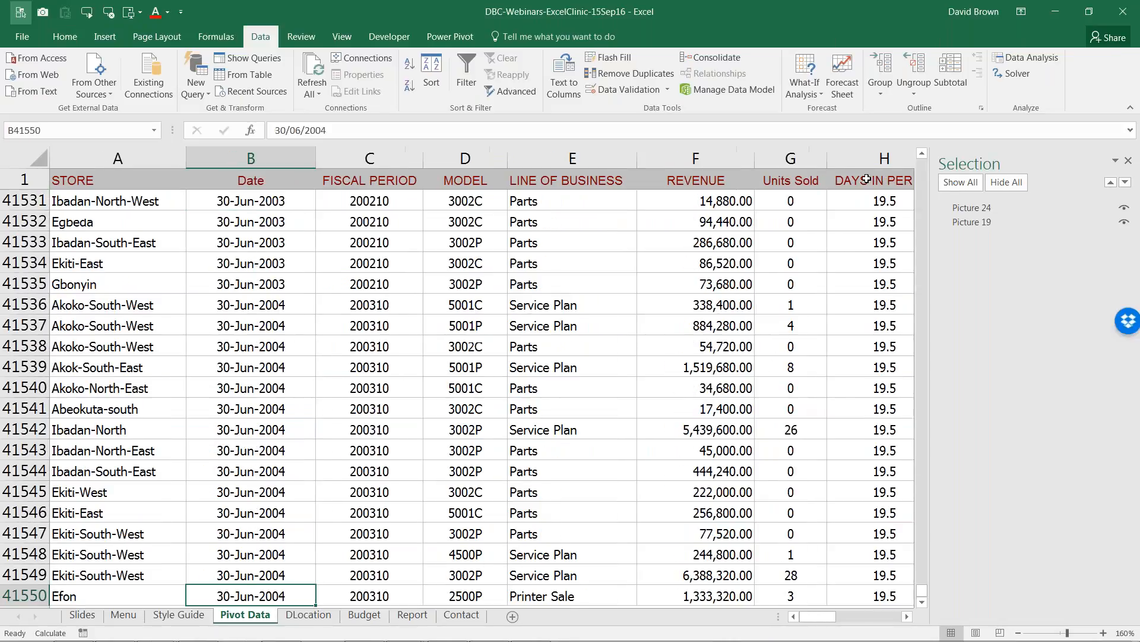
pyautogui.hotkey('ctrl', 'Up')
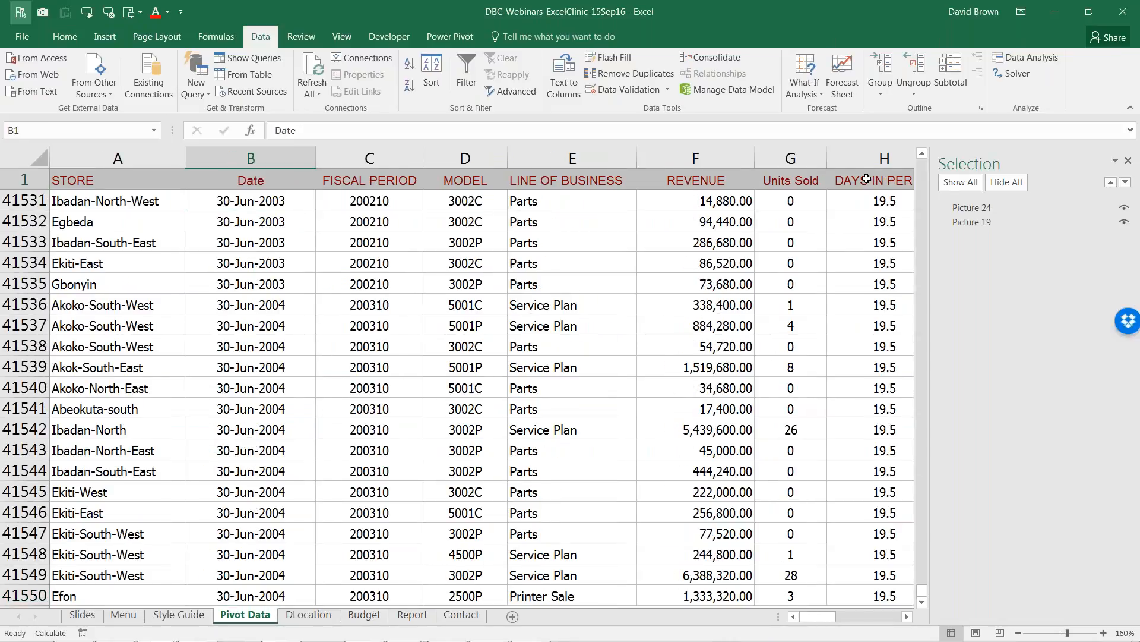
pyautogui.hotkey('ctrl', 'Left')
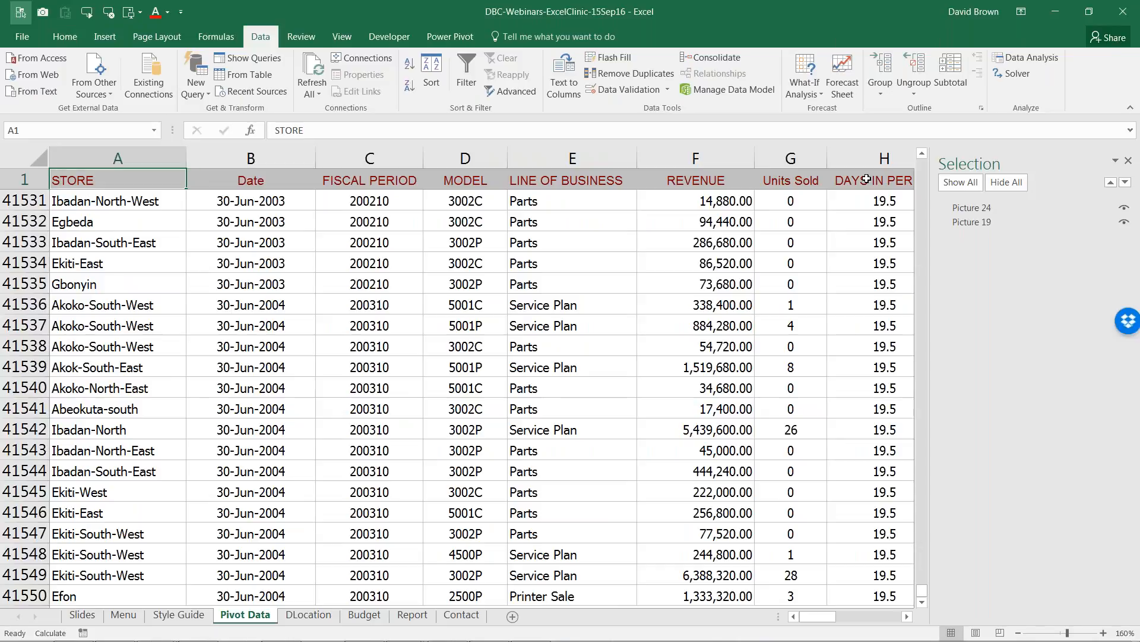
pyautogui.press('Down')
pyautogui.press('Down')
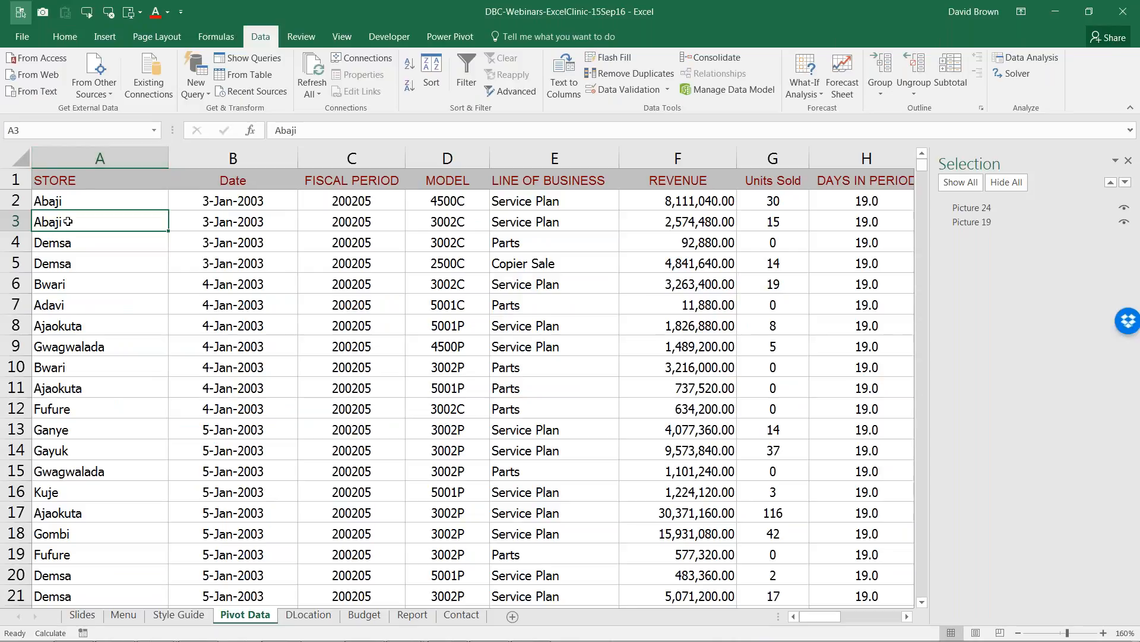
# Look through the store names in the STORE column of Pivot Data down to the early January 2003 records and back.
pyautogui.click(74, 244)
pyautogui.click(74, 327)
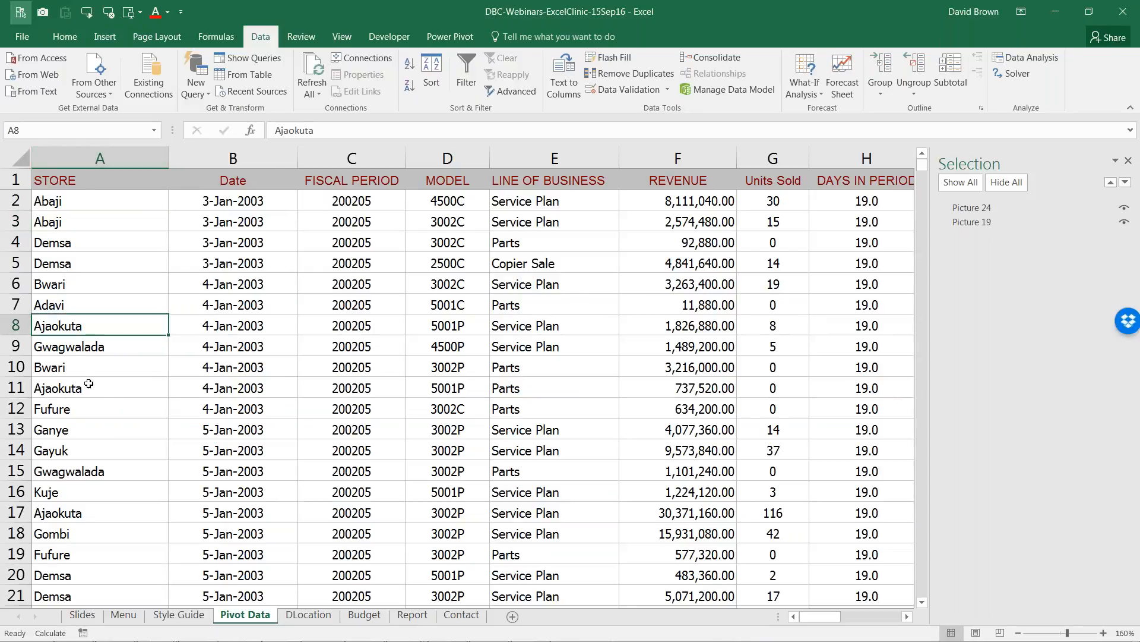
pyautogui.scroll(-1, 89, 385)
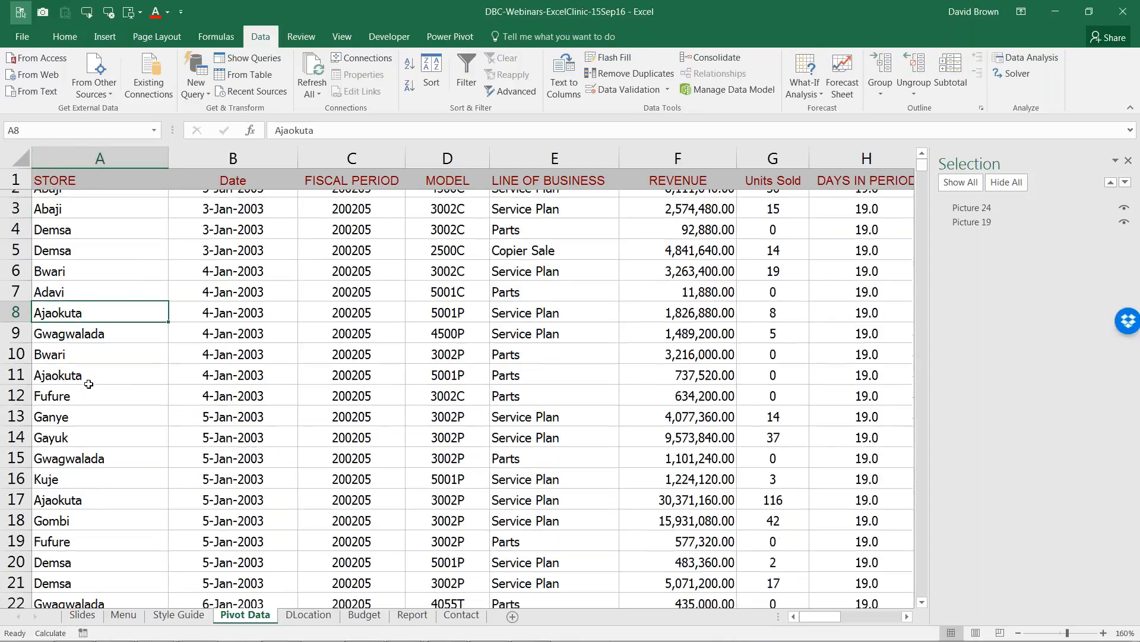
pyautogui.scroll(-7, 88, 384)
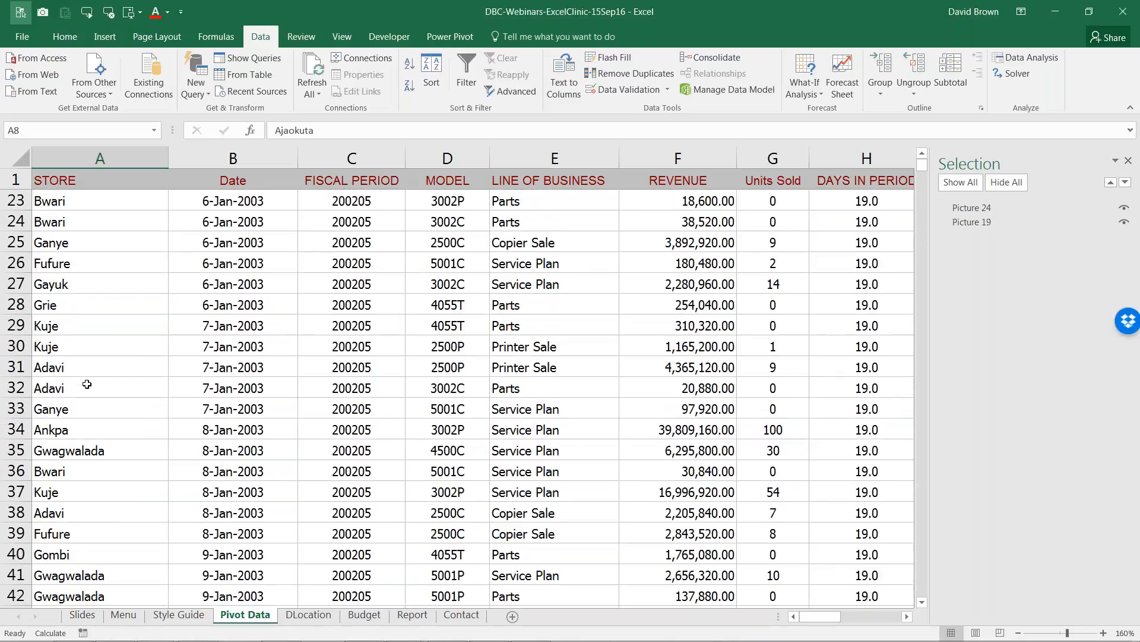
pyautogui.scroll(-3, 87, 385)
pyautogui.scroll(10, 87, 384)
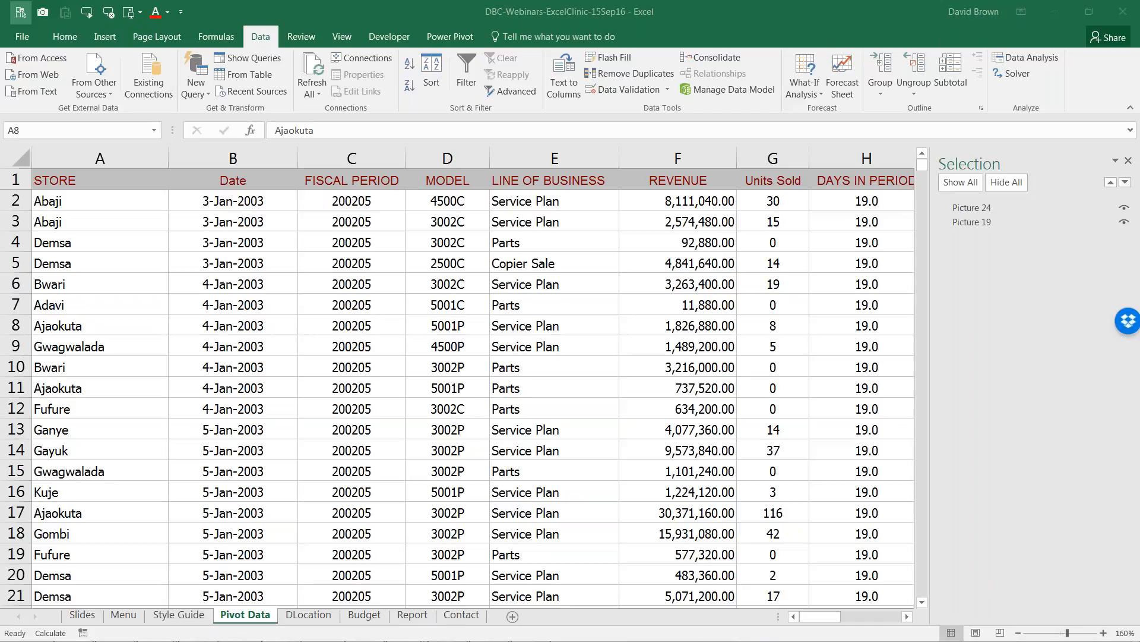
# Point out individual stores in the STORE column, going from Ajaokuta in rows 8 and 11 to Ganye and Gombi.
pyautogui.click(100, 326)
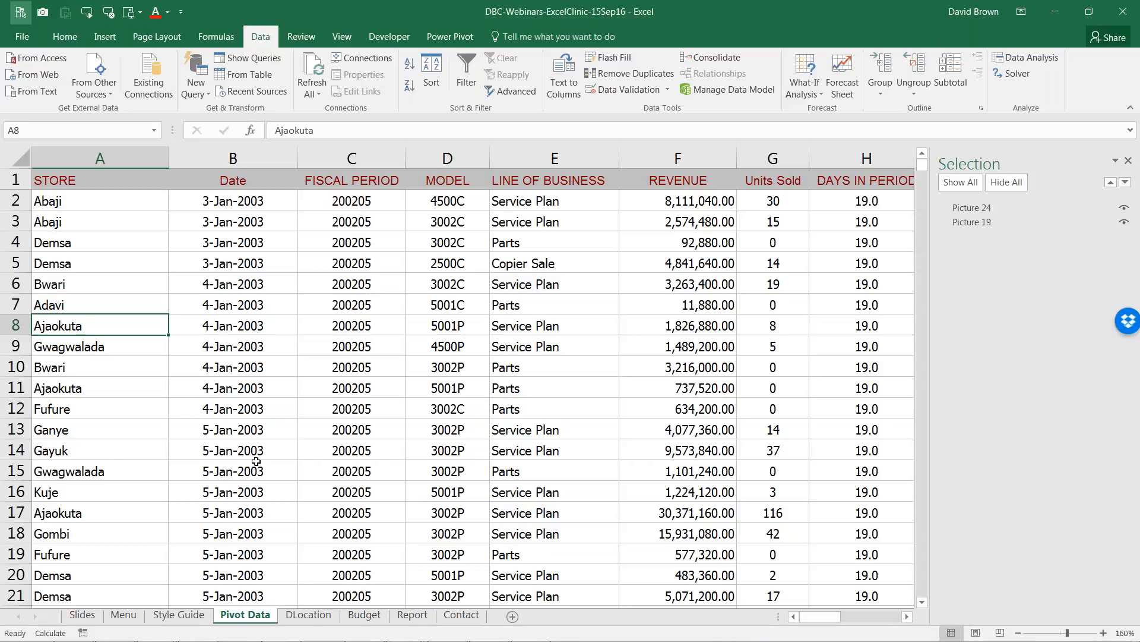
pyautogui.click(80, 390)
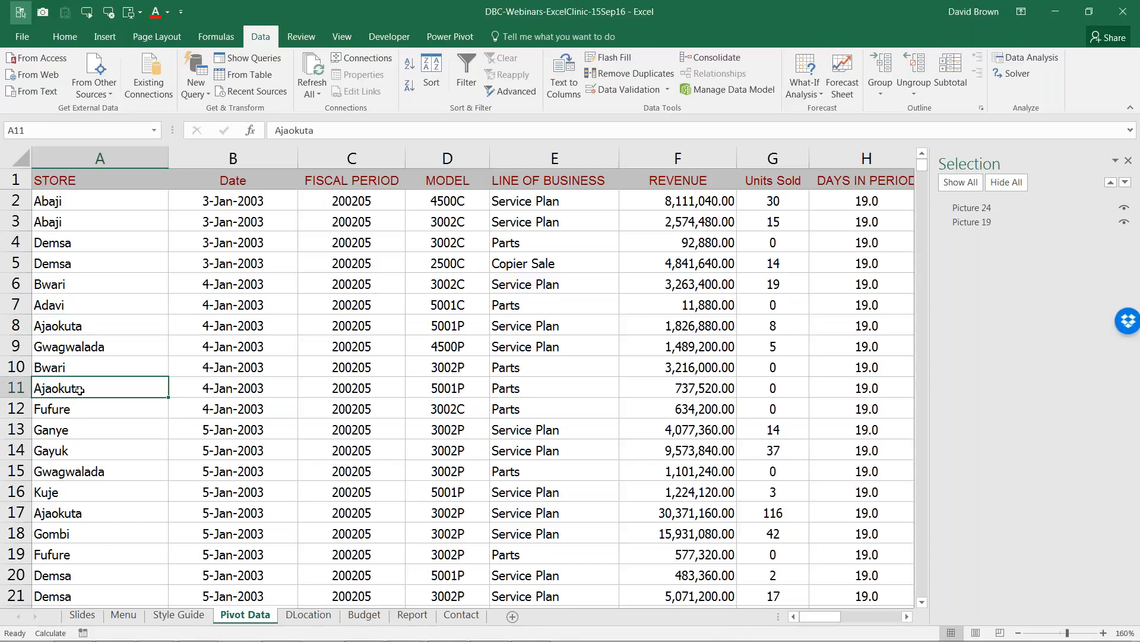
pyautogui.click(76, 437)
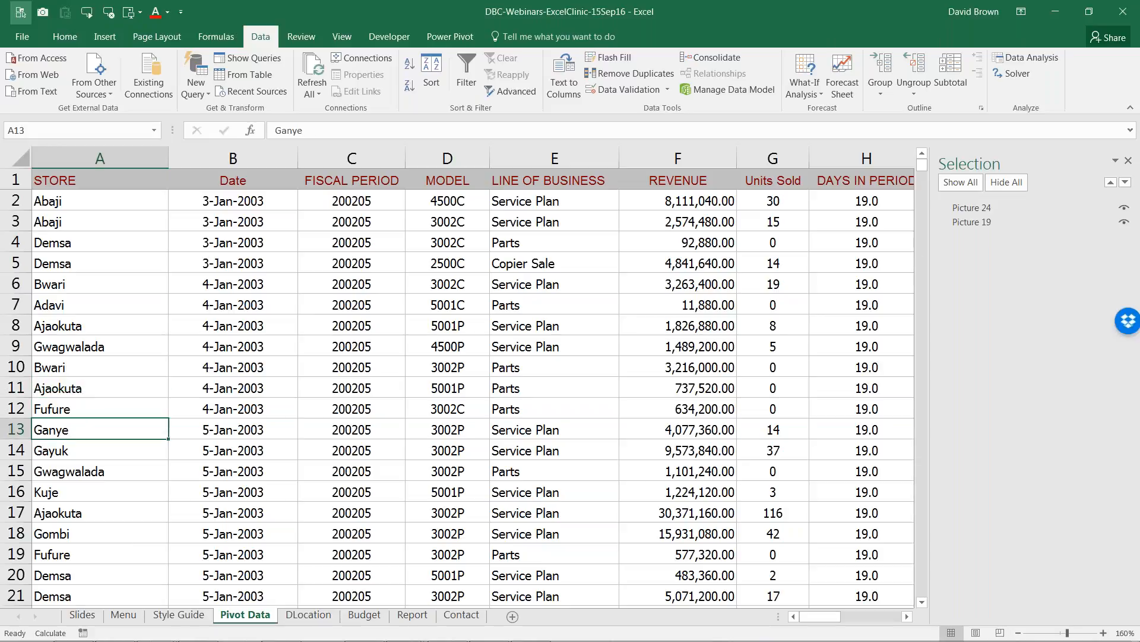
pyautogui.click(76, 537)
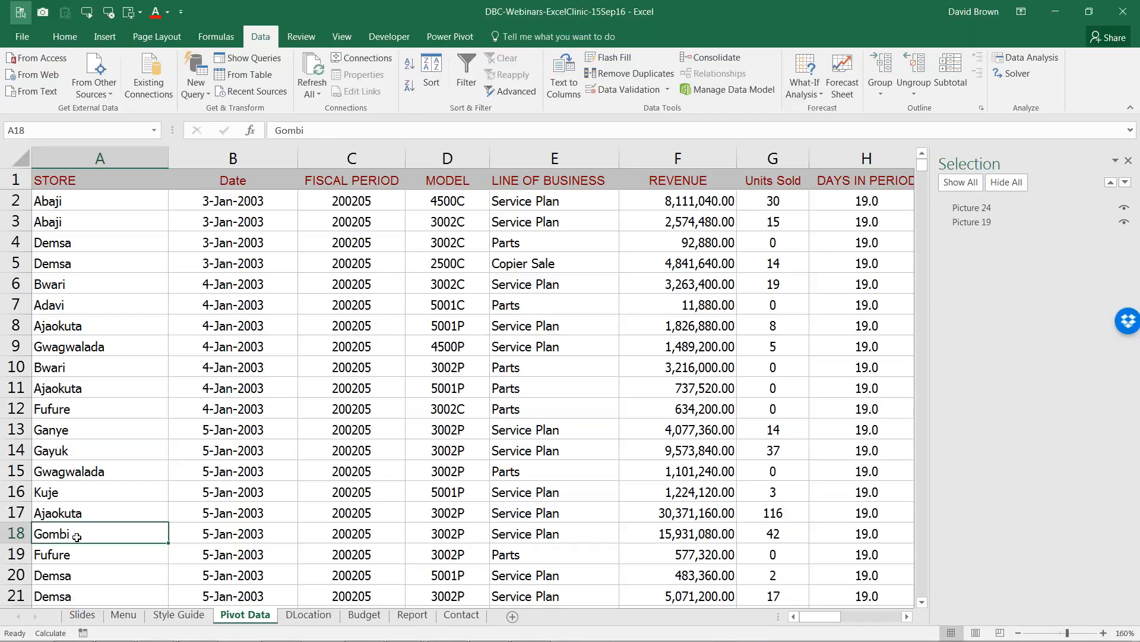
pyautogui.scroll(-1, 77, 537)
pyautogui.scroll(1, 77, 538)
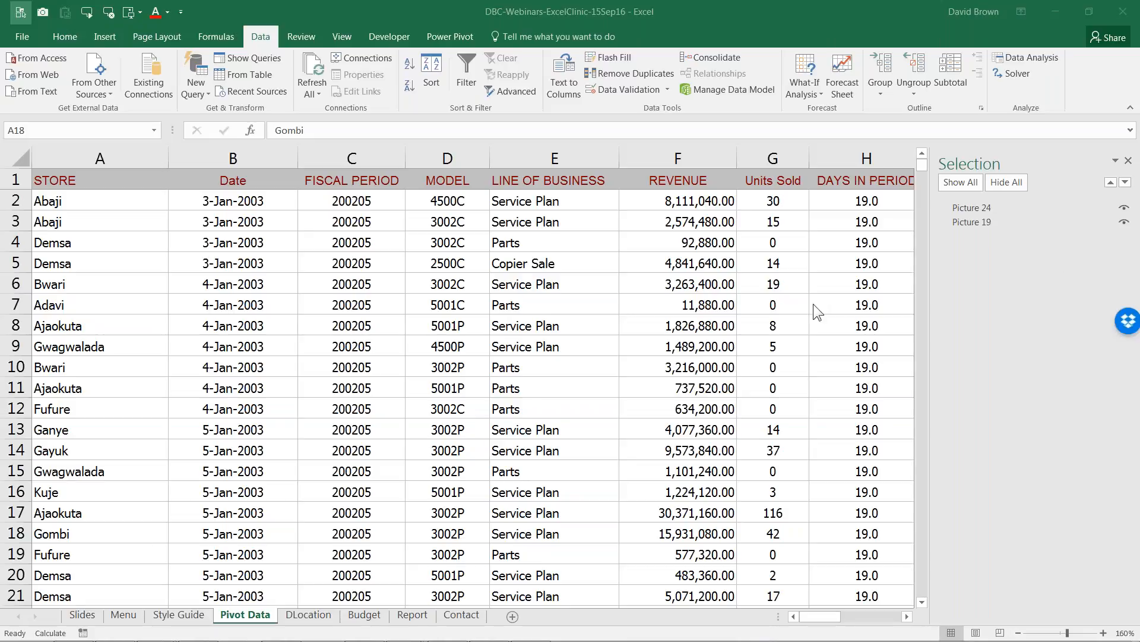
# Check the first Date entries against their store names, ending on the Demsa record in A5.
pyautogui.click(243, 283)
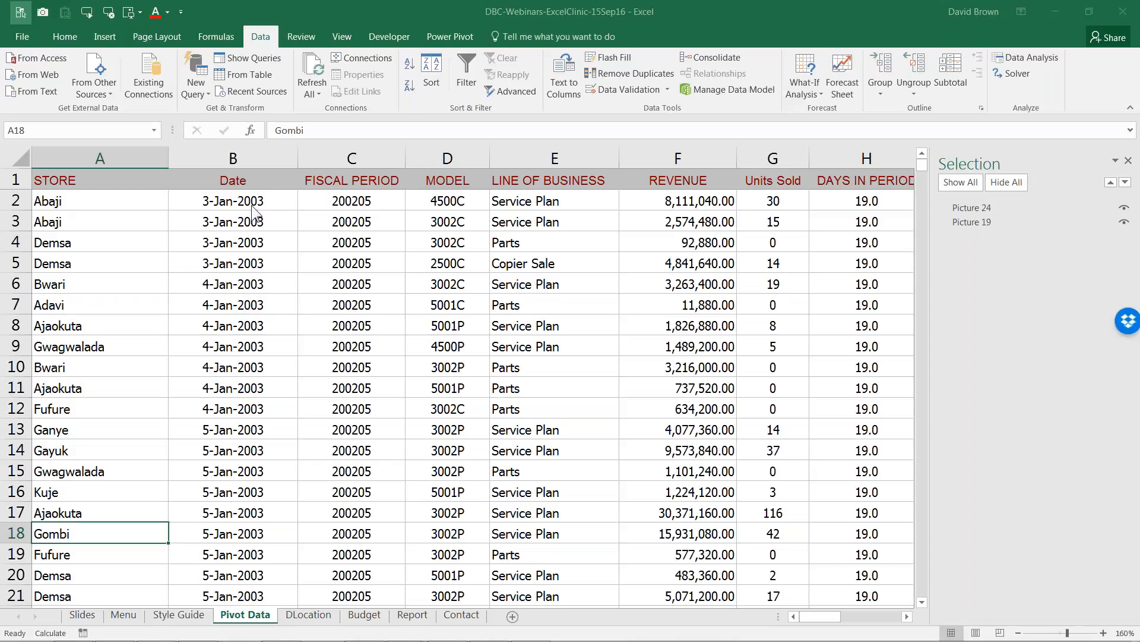
pyautogui.click(233, 200)
pyautogui.click(235, 257)
pyautogui.press('Left')
pyautogui.press('Up')
pyautogui.press('Up')
pyautogui.press('Down')
pyautogui.press('Down')
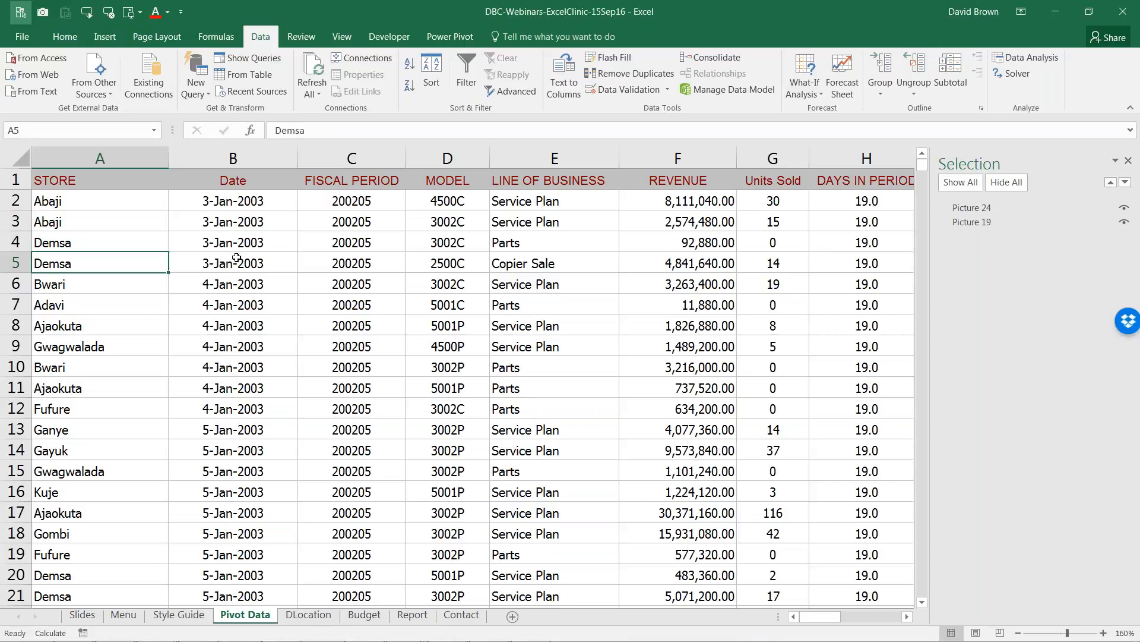
# Go to the DLocation sheet and widen the first MARKET column beside the STORE list.
pyautogui.click(313, 616)
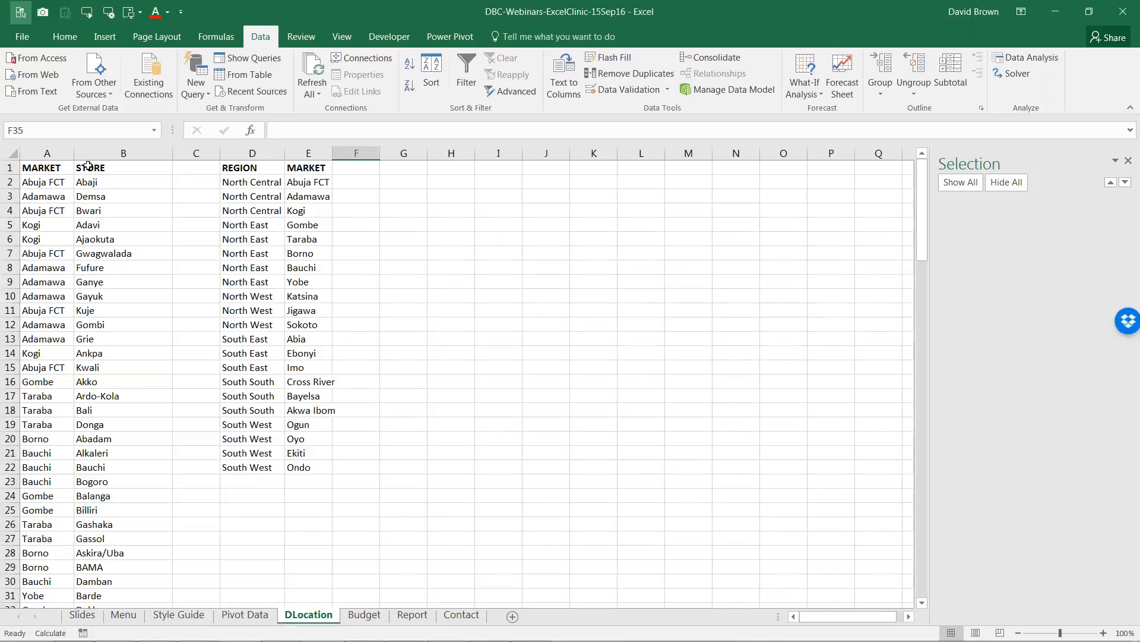
pyautogui.moveTo(74, 154); pyautogui.dragTo(111, 157)
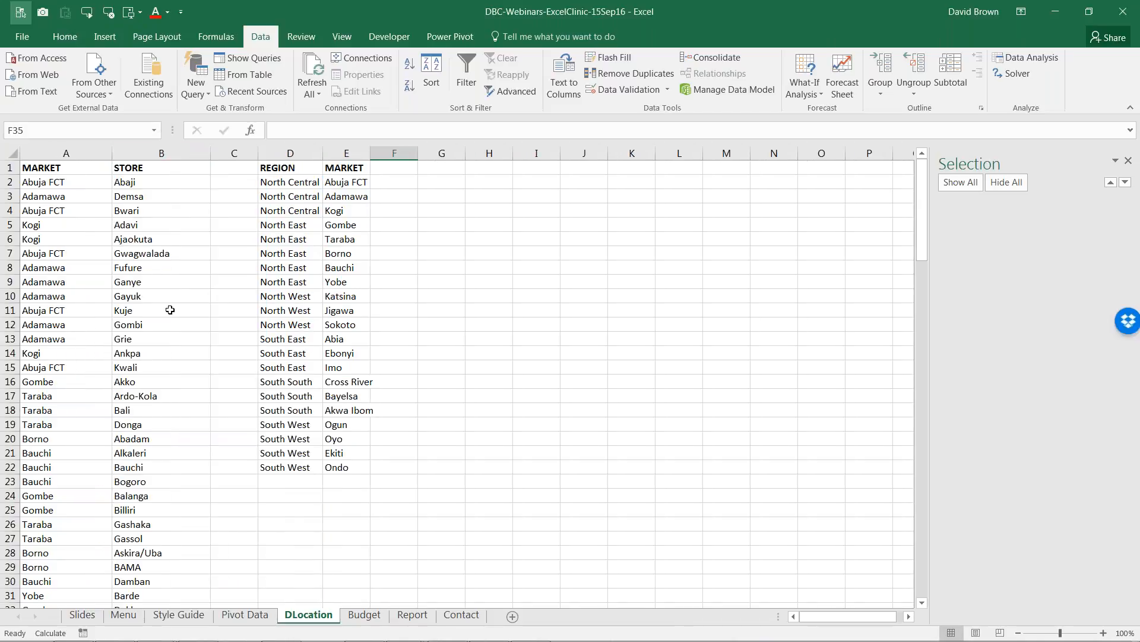
pyautogui.scroll(1, 168, 307)
pyautogui.scroll(2, 148, 294)
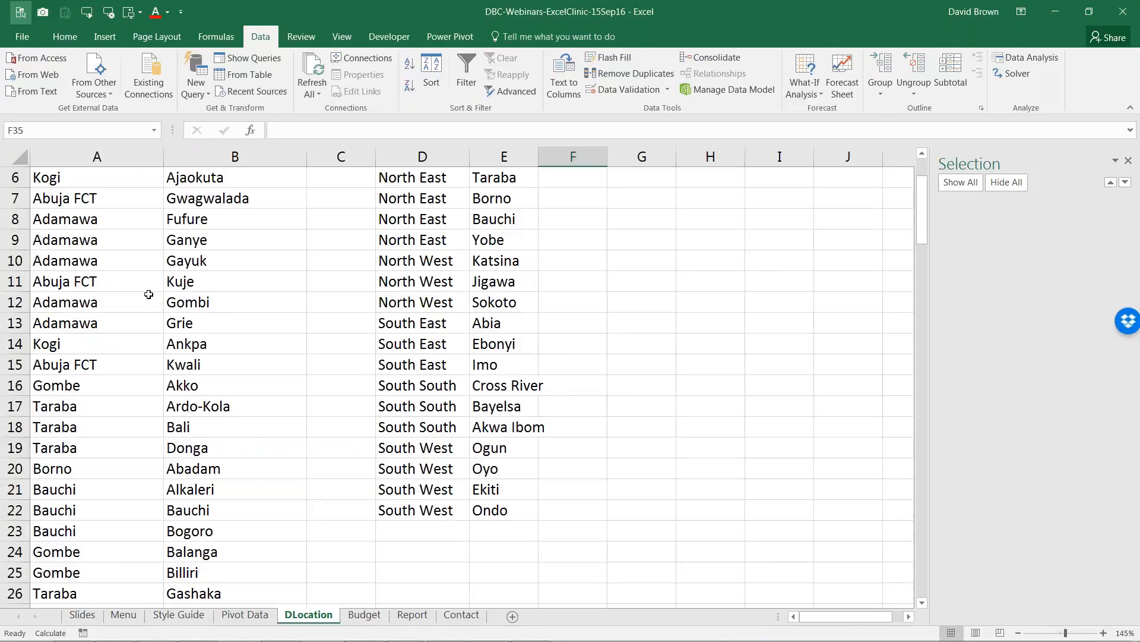
pyautogui.scroll(2, 148, 294)
# Examine which market each store belongs to in the MARKET and STORE list, going row by row from Abaji to Ajaokuta.
pyautogui.click(119, 198)
pyautogui.press('Down')
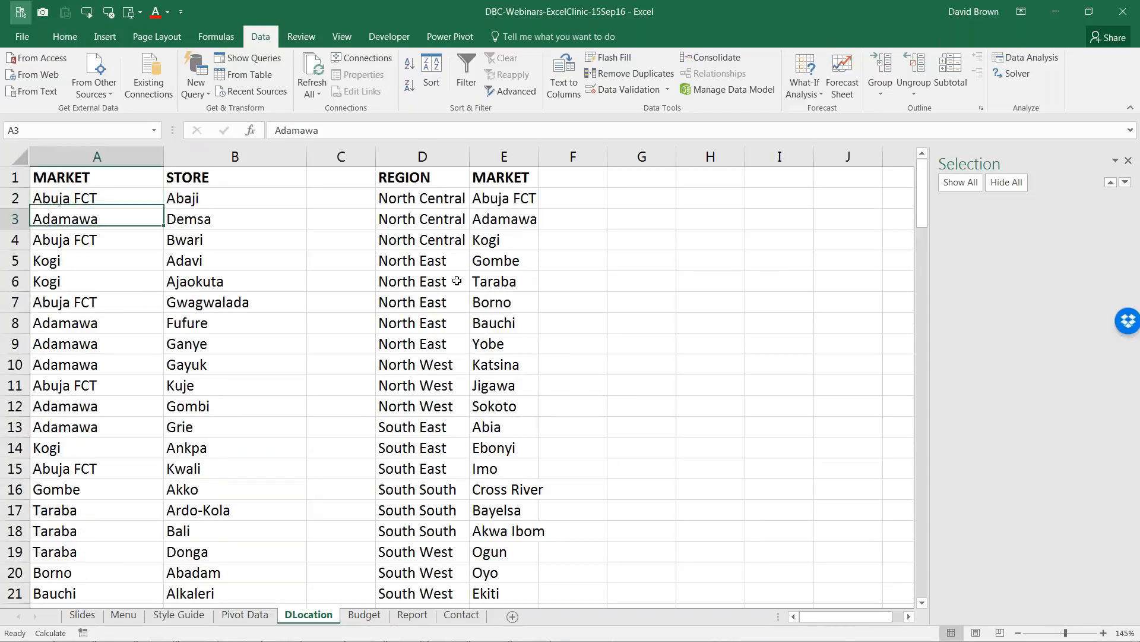
pyautogui.press('Up')
pyautogui.press('Right')
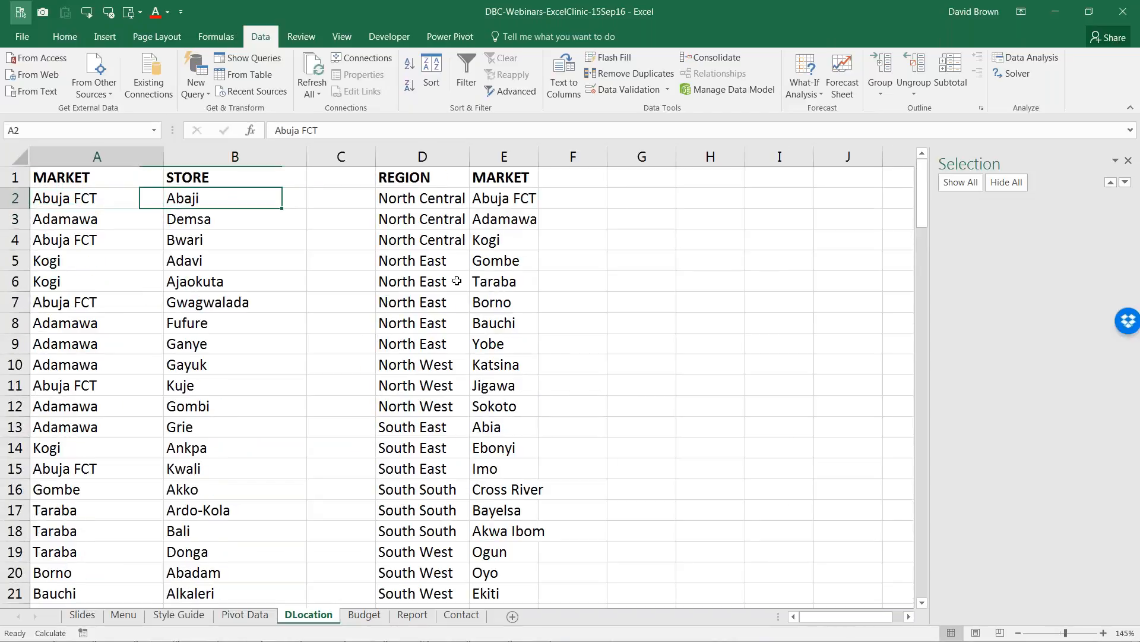
pyautogui.press('Left')
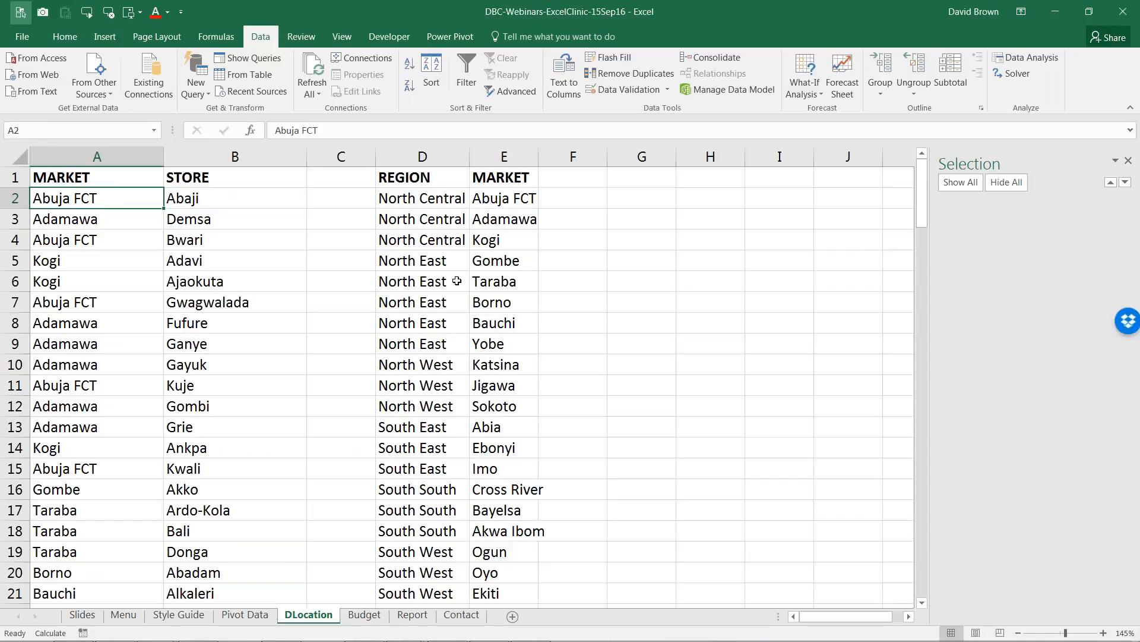
pyautogui.press('Right')
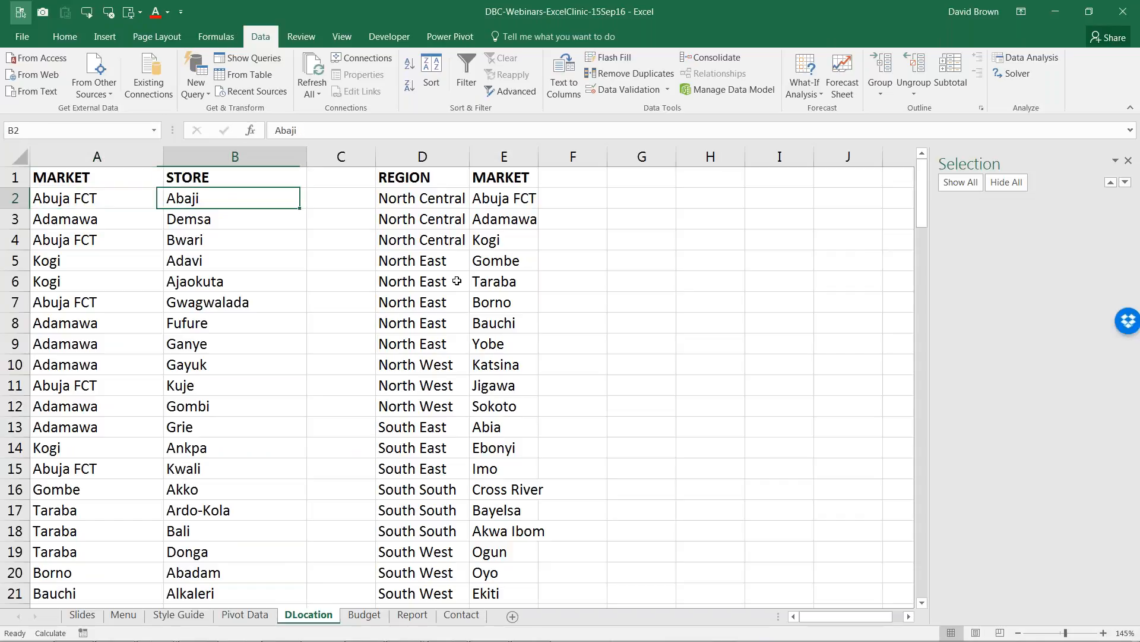
pyautogui.press('Down')
pyautogui.press('Down')
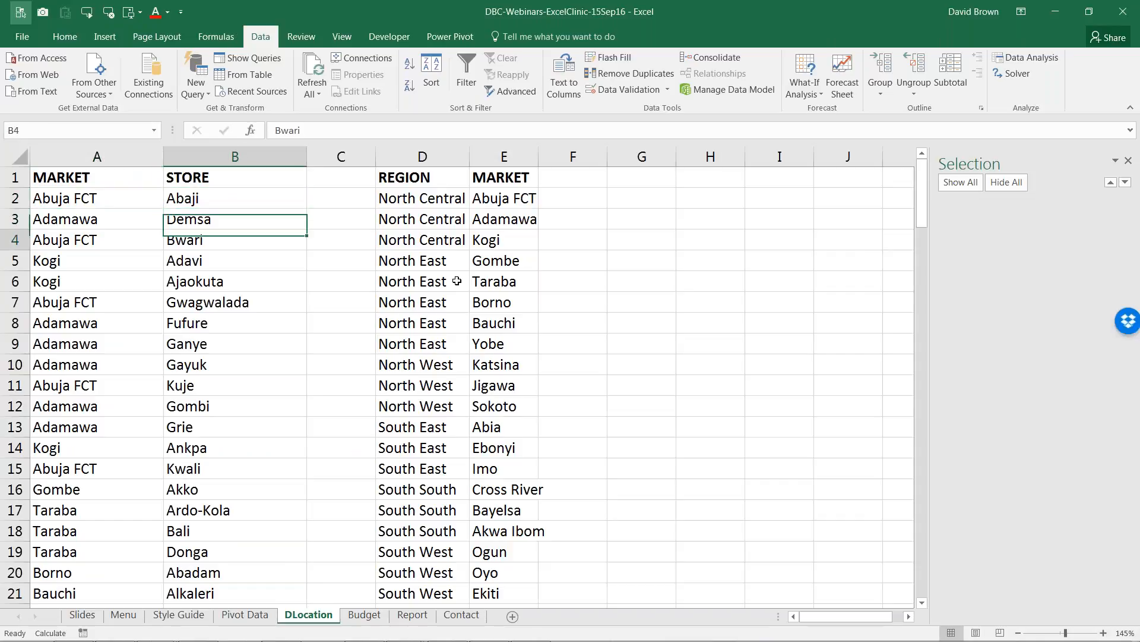
pyautogui.press('Left')
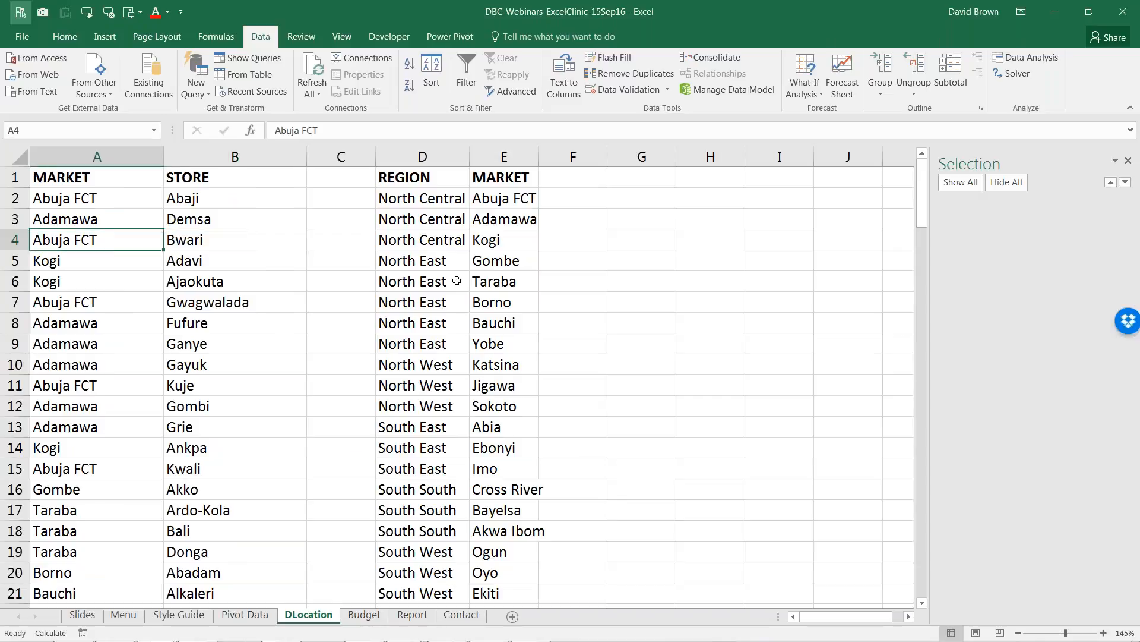
pyautogui.press('Down')
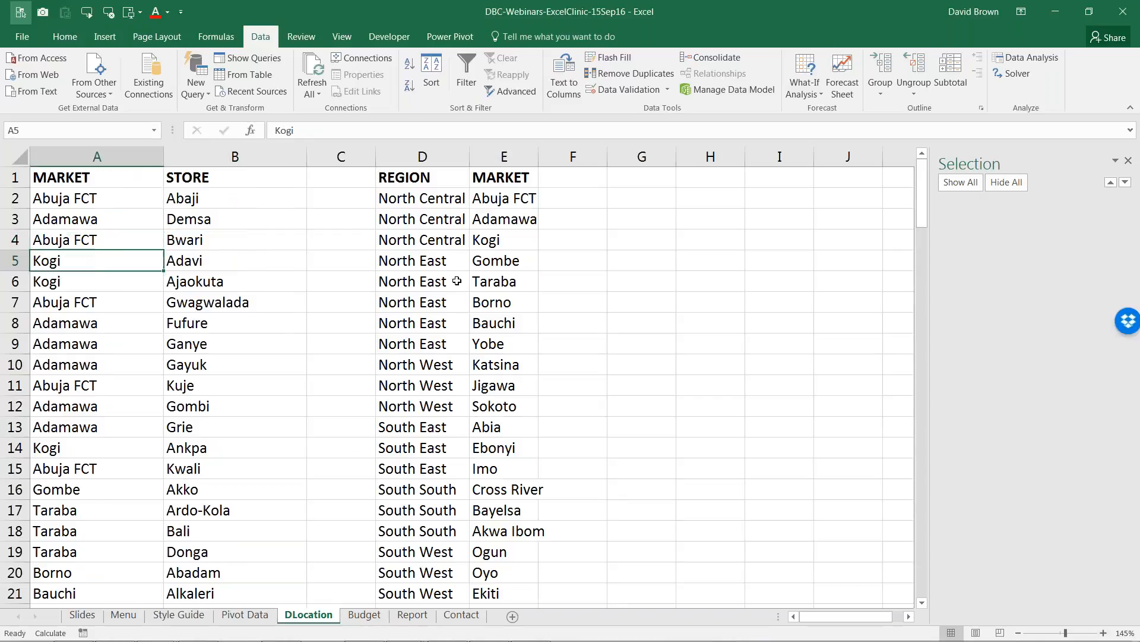
pyautogui.press('Right')
pyautogui.press('Down')
pyautogui.press('Left')
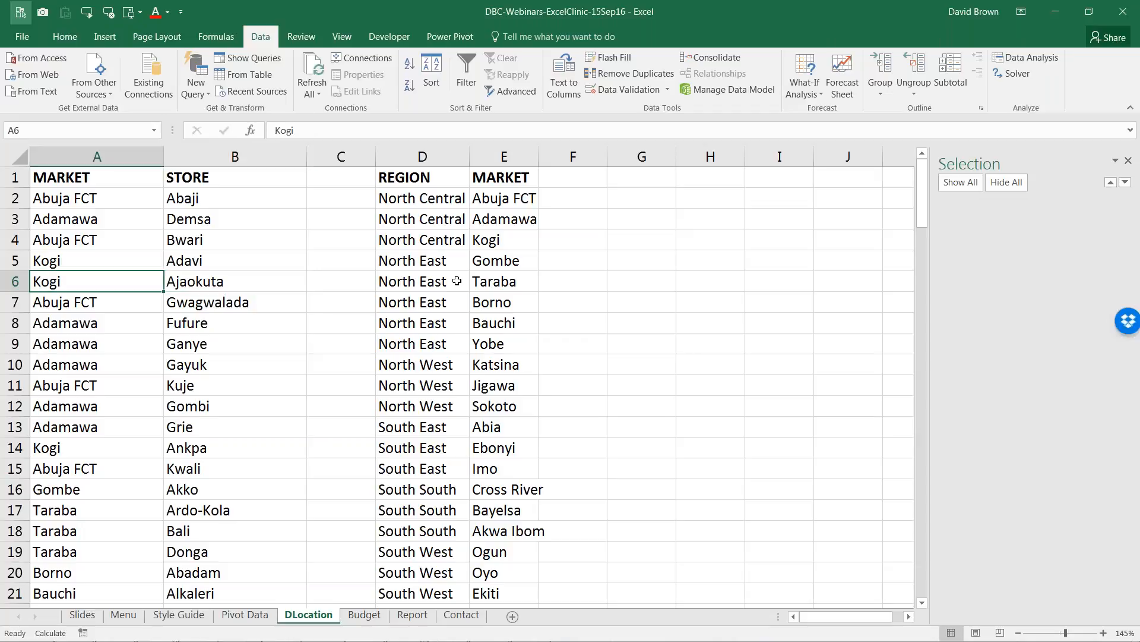
pyautogui.press('Right')
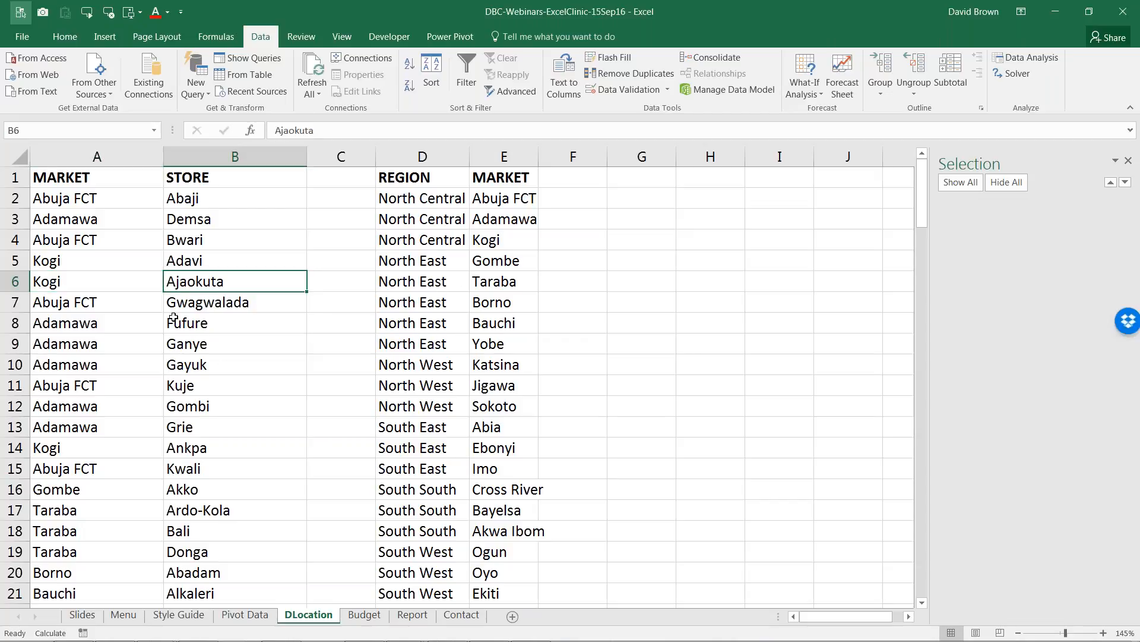
# Select the MARKET and STORE headings with their first seven records, A1:B8, to show the lookup list.
pyautogui.click(108, 177)
pyautogui.hotkey('shift', 'Down')
pyautogui.hotkey('shift', 'Right')
pyautogui.hotkey('shift', 'Down')
pyautogui.hotkey('shift', 'Down')
pyautogui.hotkey('shift', 'Down')
pyautogui.hotkey('shift', 'Down')
pyautogui.hotkey('shift', 'Down')
pyautogui.hotkey('shift', 'Down')
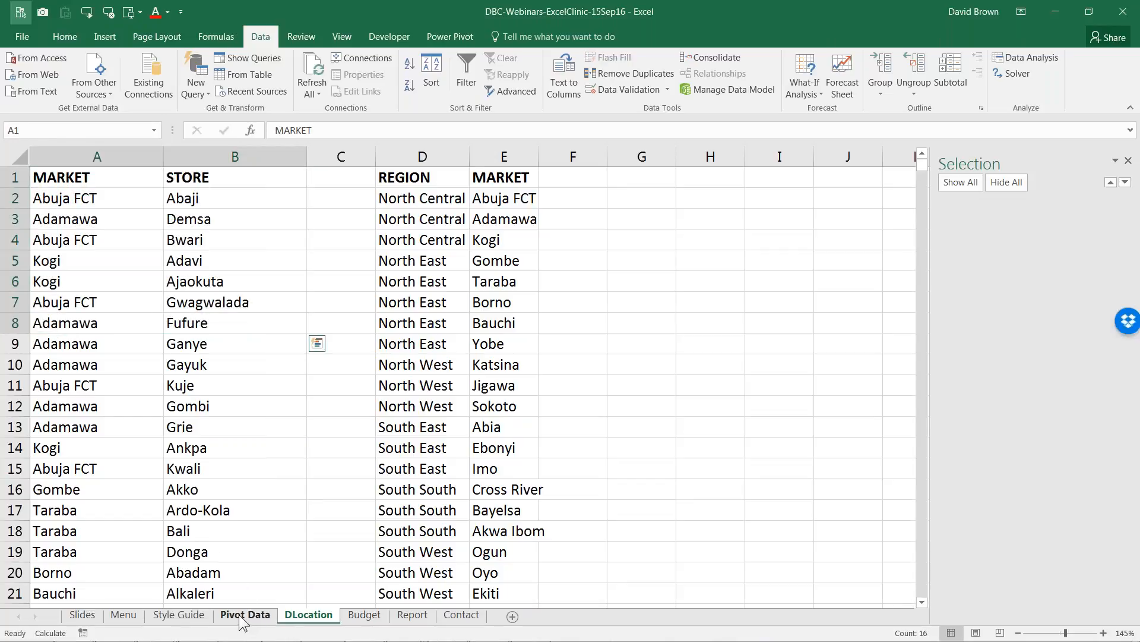
# Create a PivotTable on a new worksheet from the Pivot Data range A1:H41550.
pyautogui.click(240, 618)
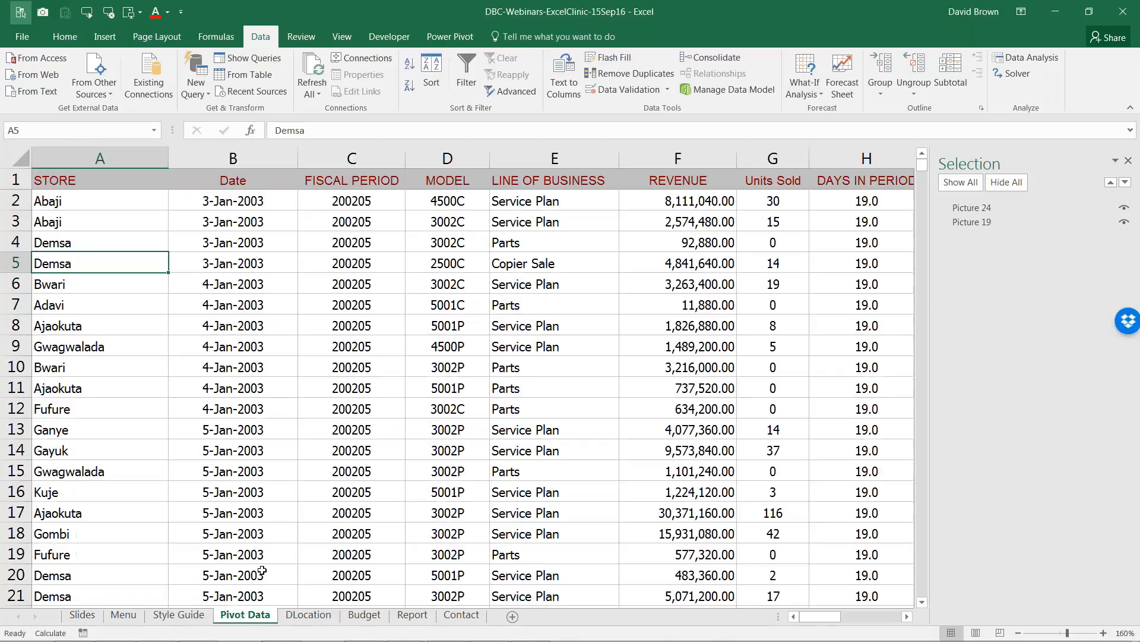
pyautogui.click(221, 220)
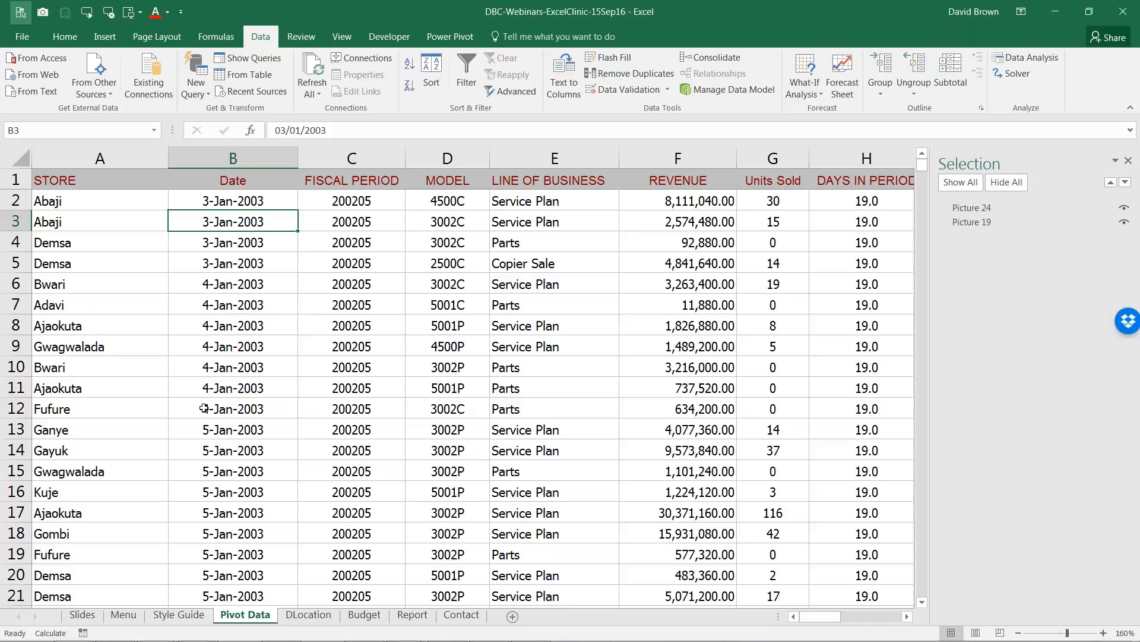
pyautogui.click(112, 37)
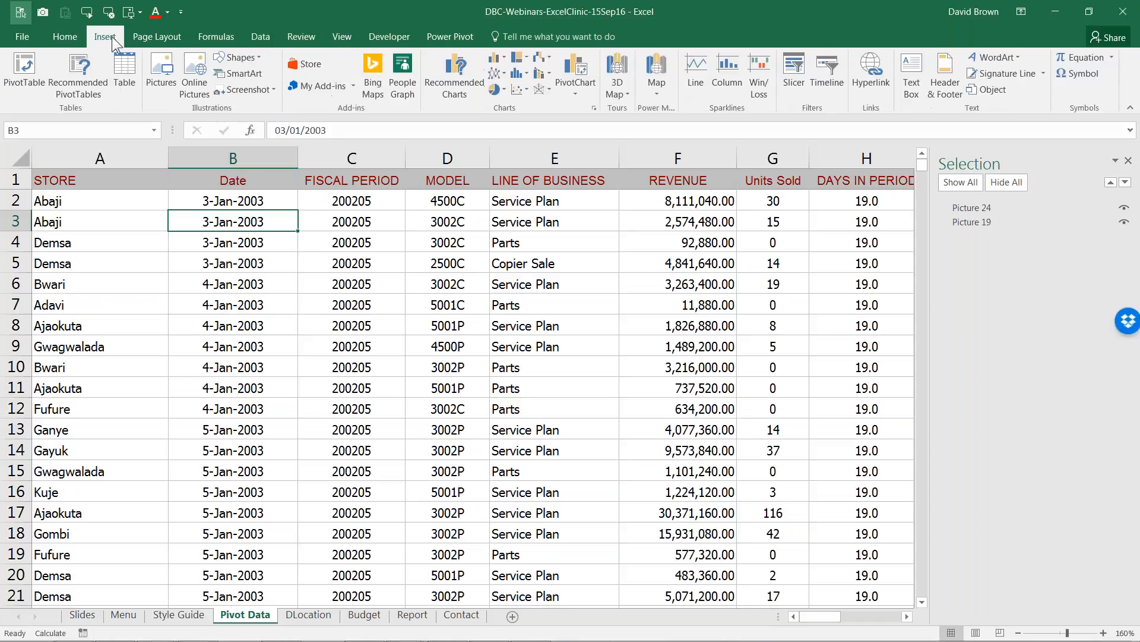
pyautogui.click(22, 69)
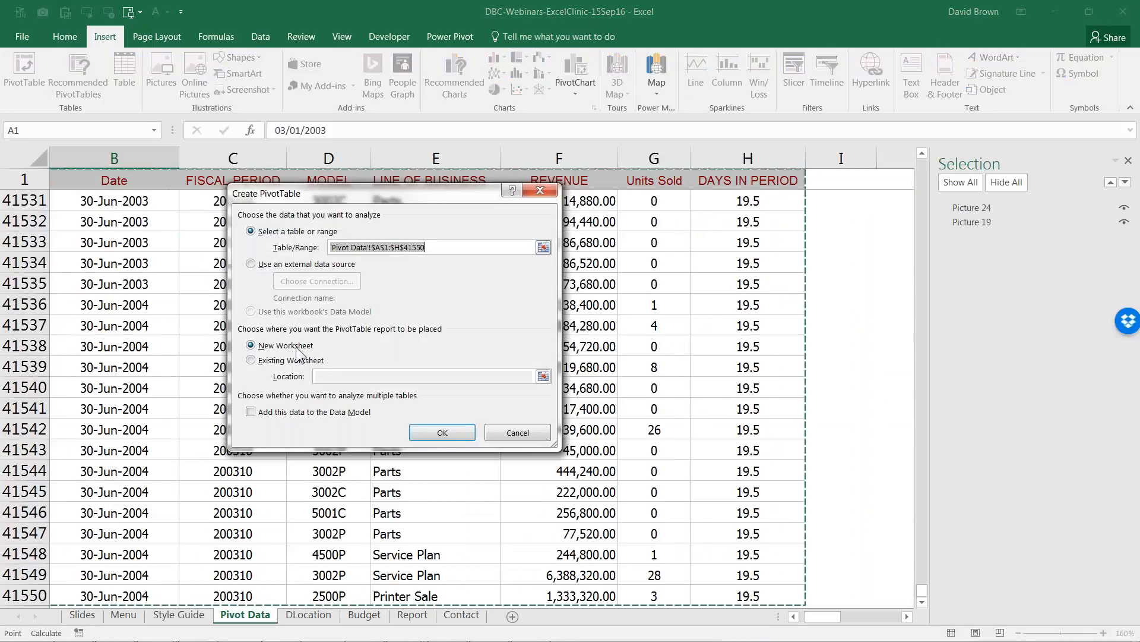
pyautogui.click(449, 430)
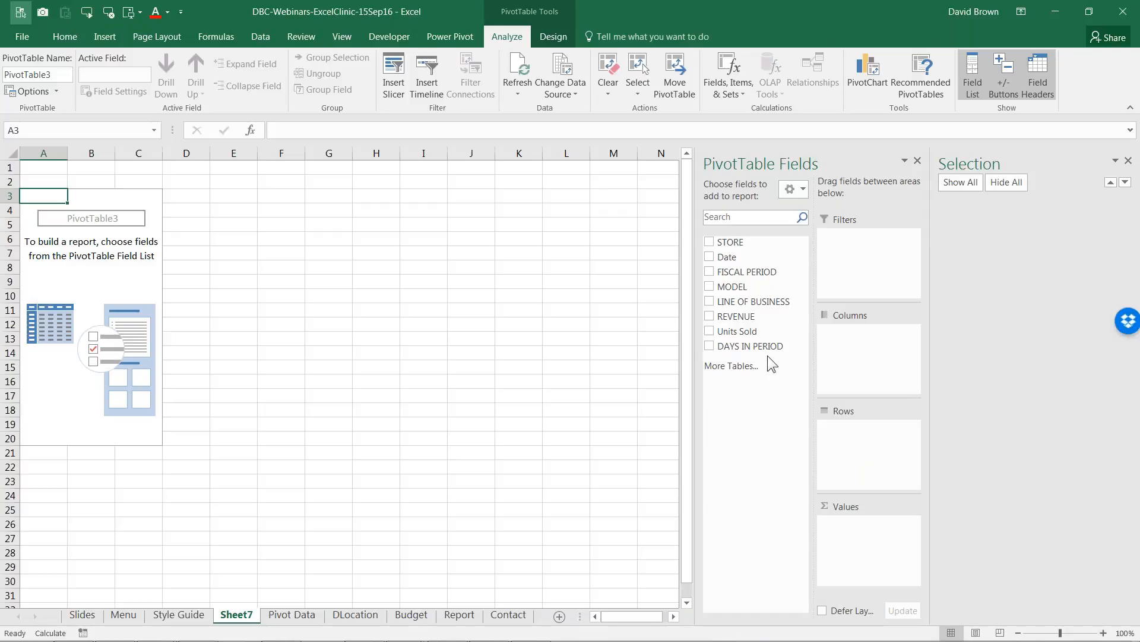
# Summarise REVENUE by STORE in the new PivotTable and look over the first store totals.
pyautogui.click(709, 316)
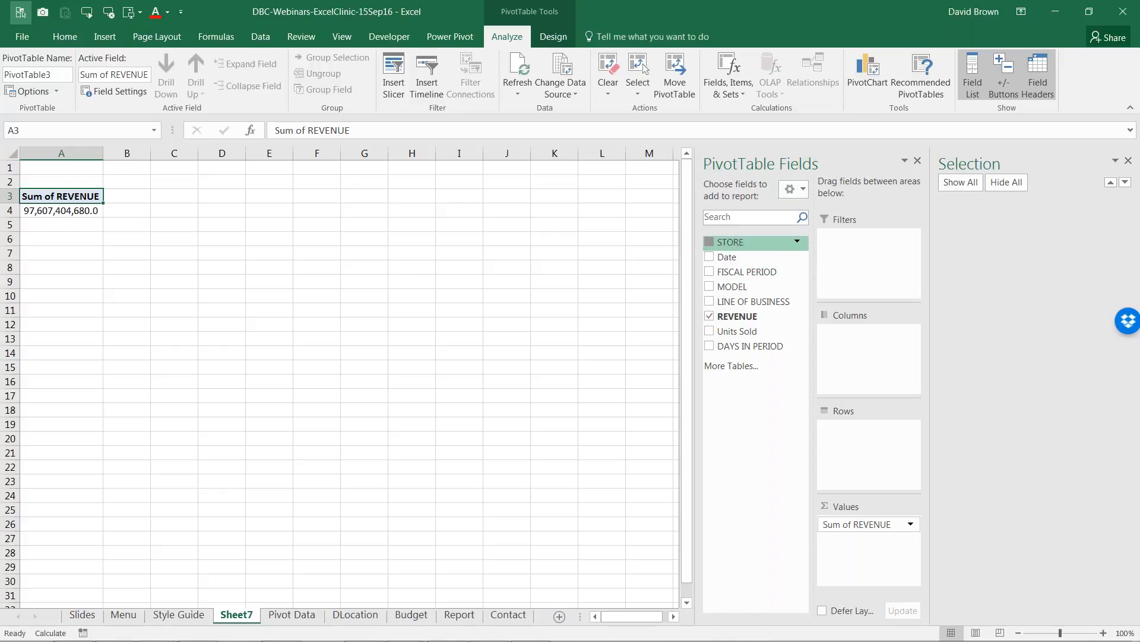
pyautogui.click(709, 241)
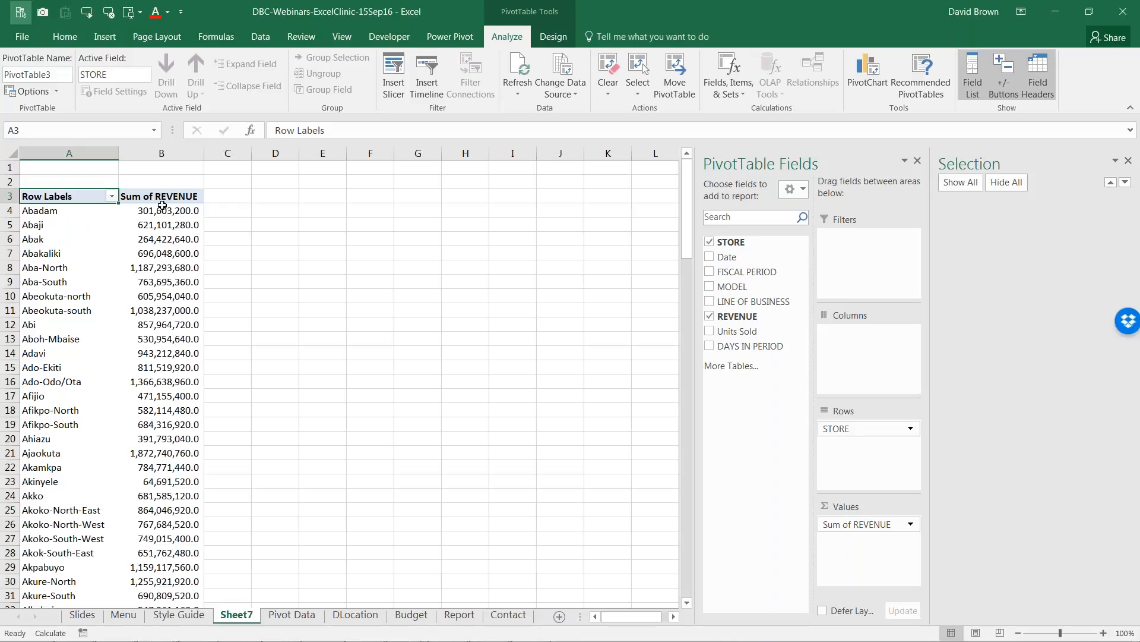
pyautogui.click(102, 214)
pyautogui.moveTo(102, 214); pyautogui.dragTo(139, 383)
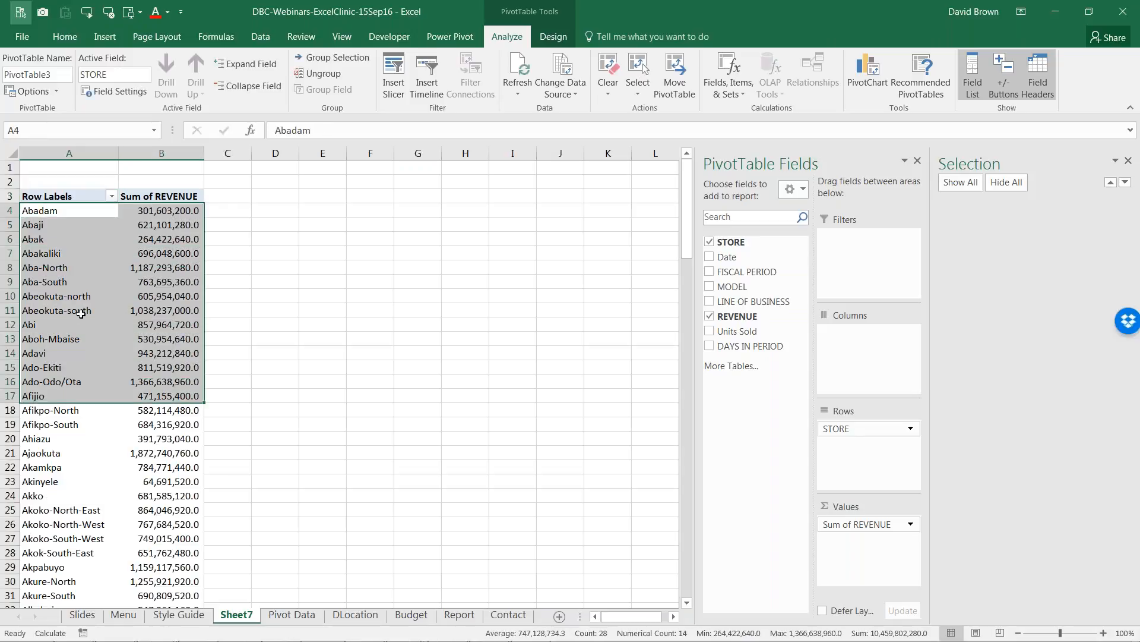
pyautogui.click(80, 313)
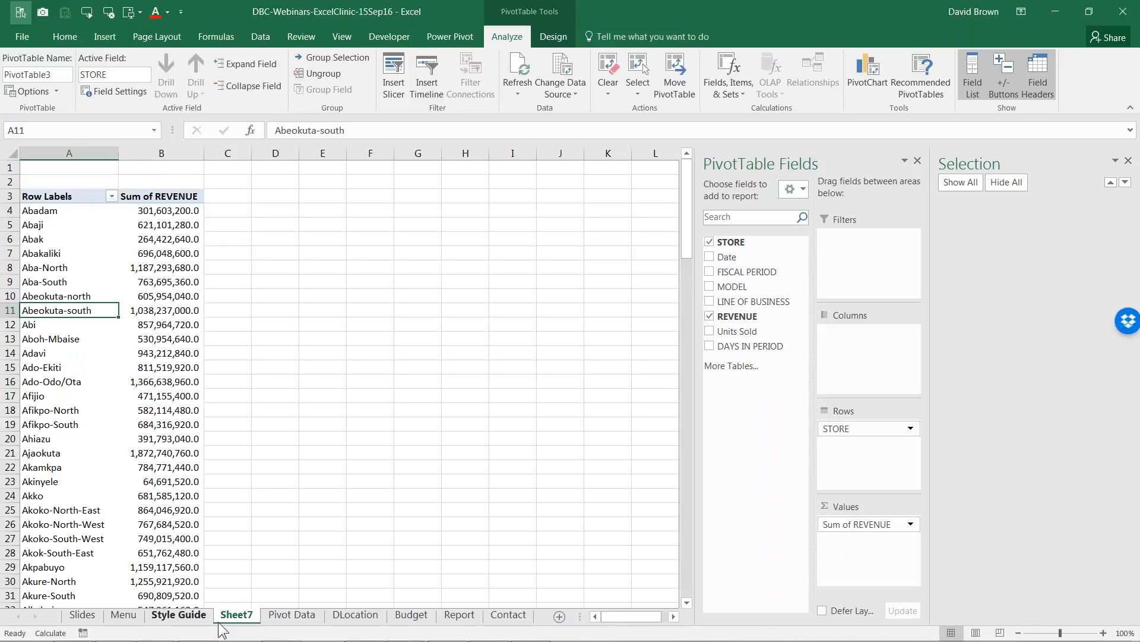
# Return to the Pivot Data sheet and go to the STORE heading in A1 above the first record.
pyautogui.click(283, 617)
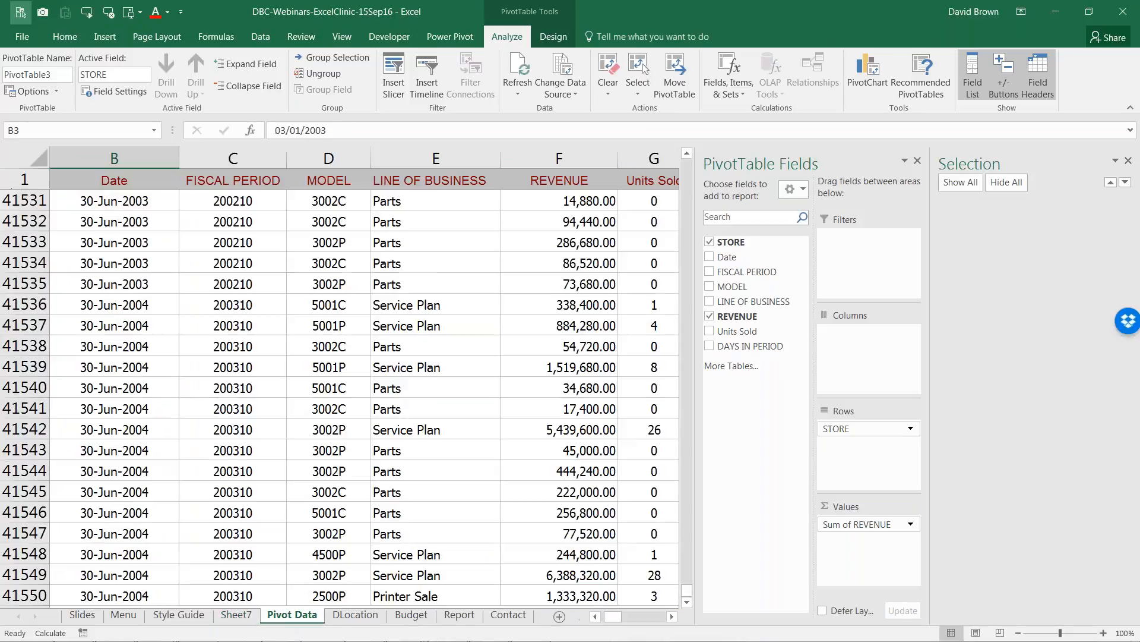
pyautogui.click(325, 222)
pyautogui.press('Left')
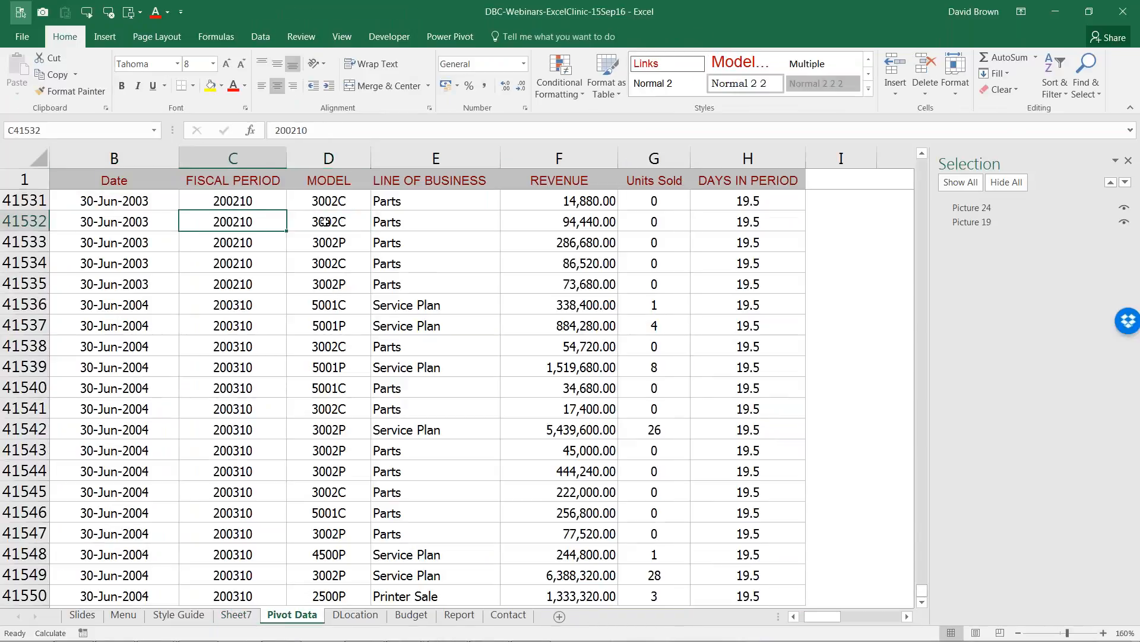
pyautogui.press('Left')
pyautogui.press('Left')
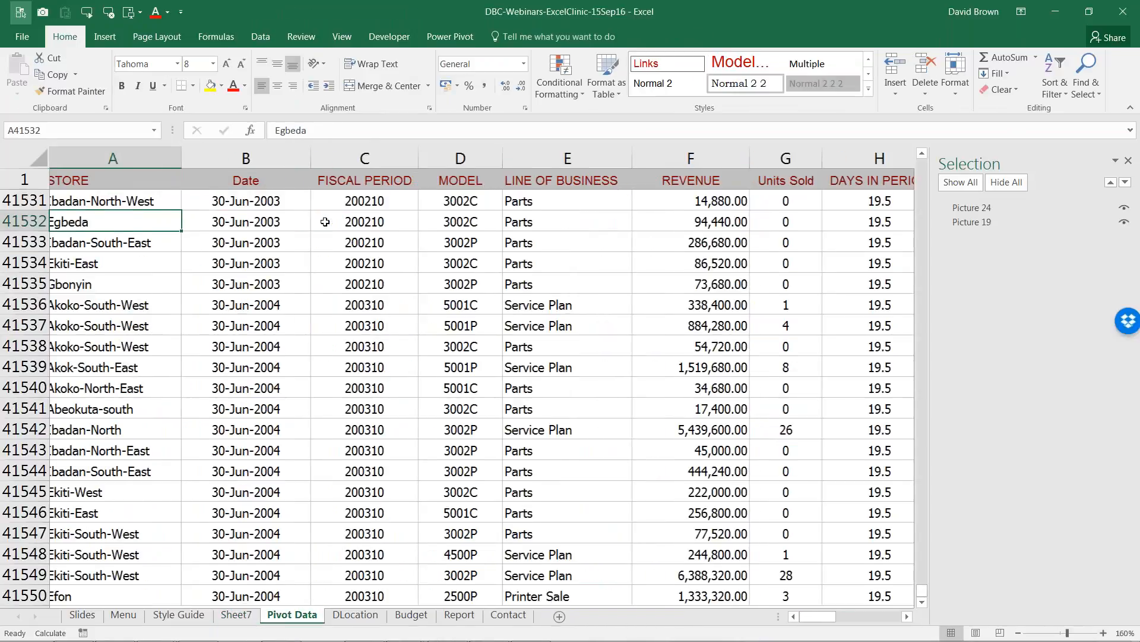
pyautogui.press('Up')
pyautogui.press('Up')
pyautogui.press('Up')
pyautogui.hotkey('ctrl', 'Up')
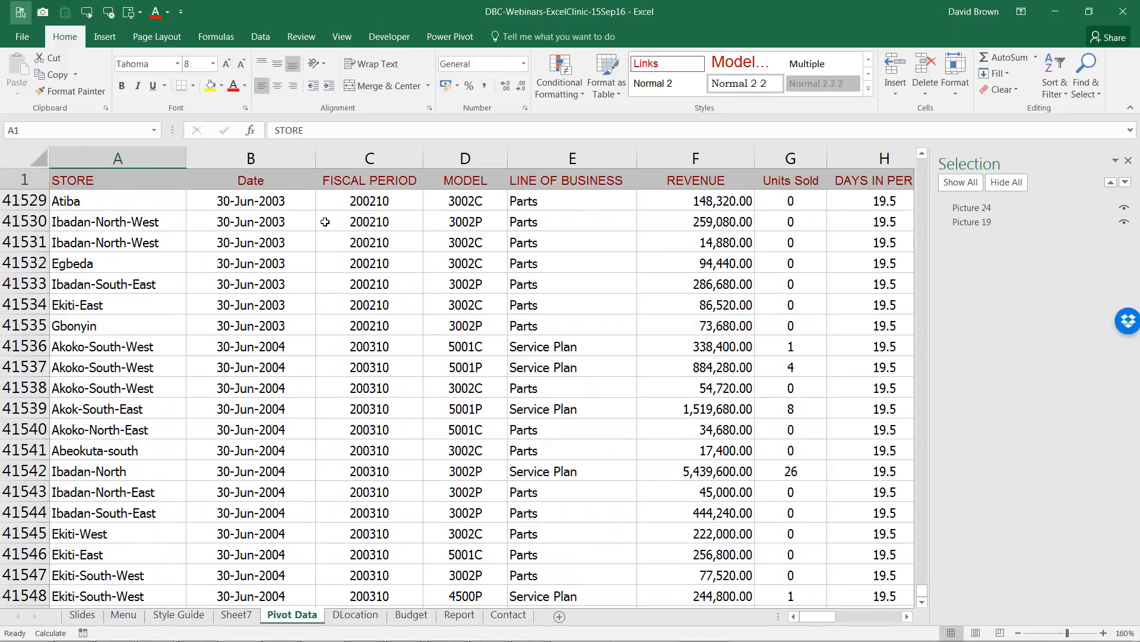
pyautogui.press('Down')
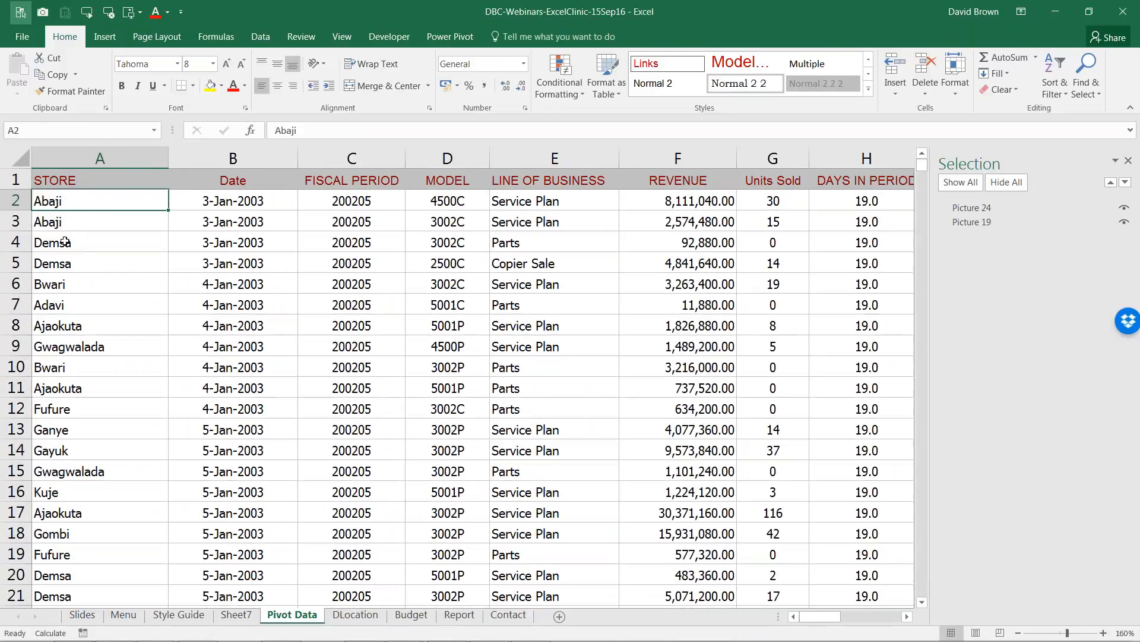
pyautogui.press('Up')
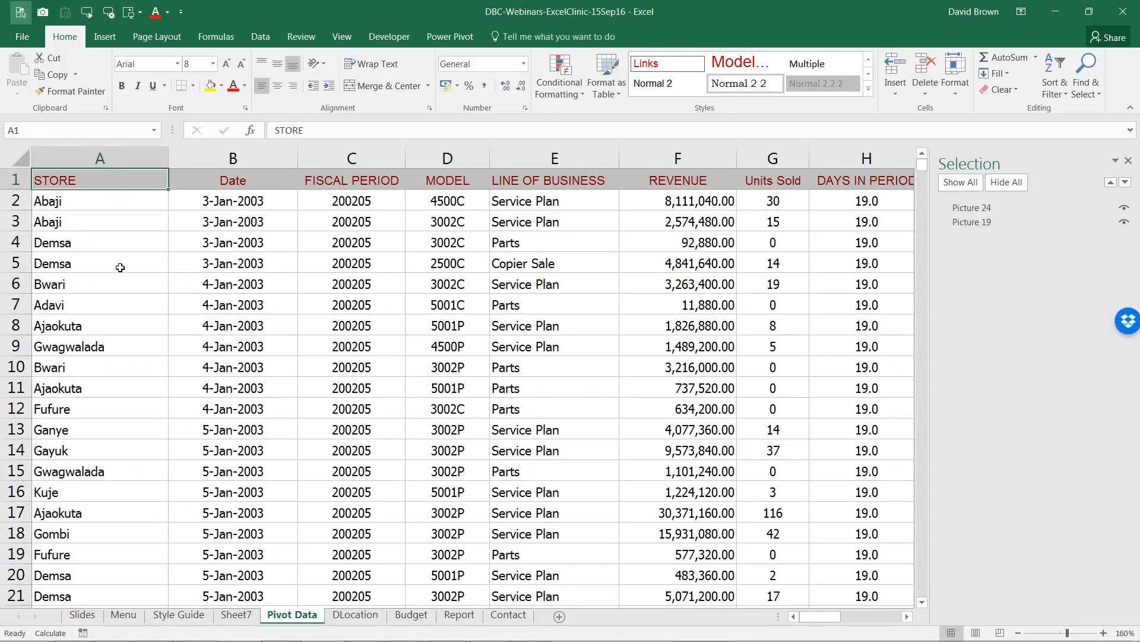
# Add a State heading in I1, directly beside the DAYS IN PERIOD heading.
pyautogui.press('Right')
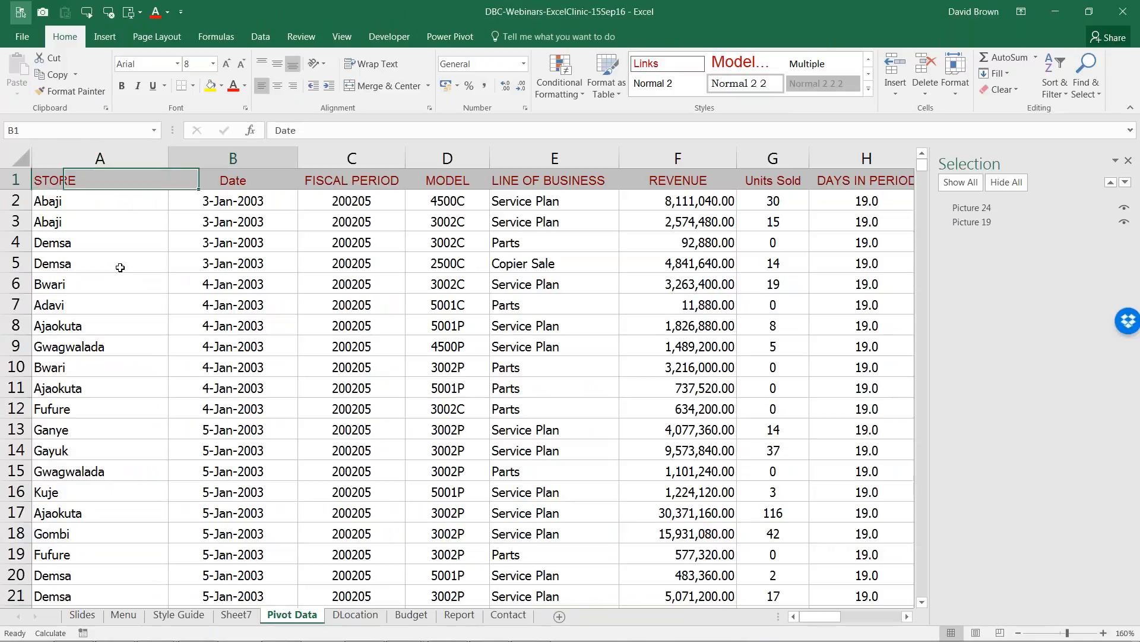
pyautogui.press('Right')
pyautogui.press('Right')
pyautogui.press('Right')
pyautogui.press('Right')
pyautogui.press('Right')
pyautogui.press('Right')
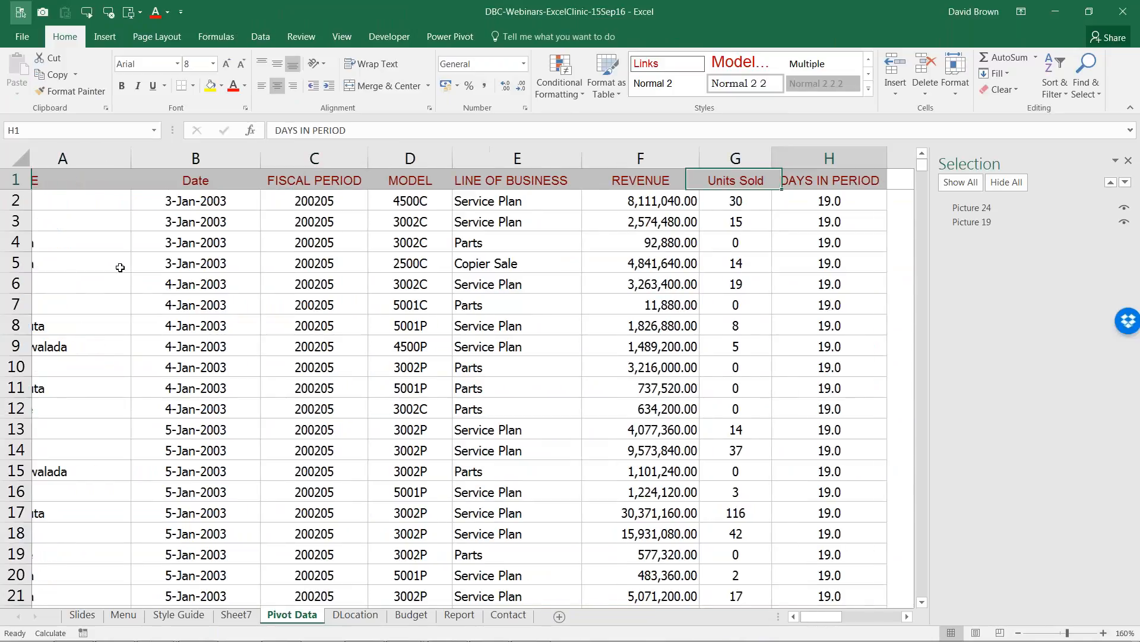
pyautogui.press('Right')
pyautogui.write('State')
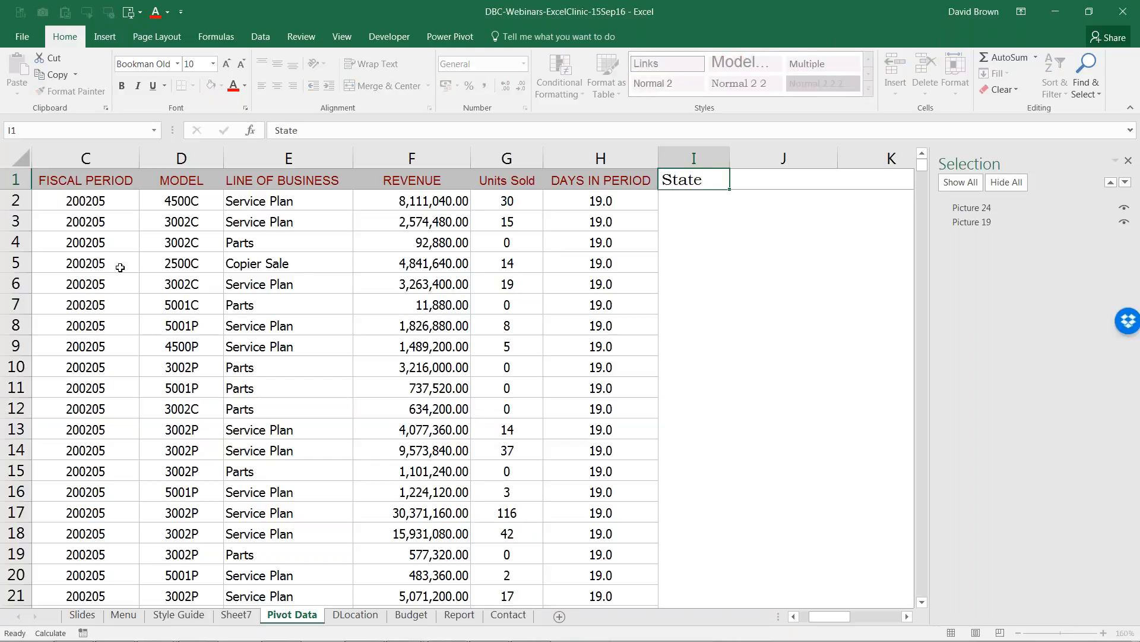
pyautogui.press('Return')
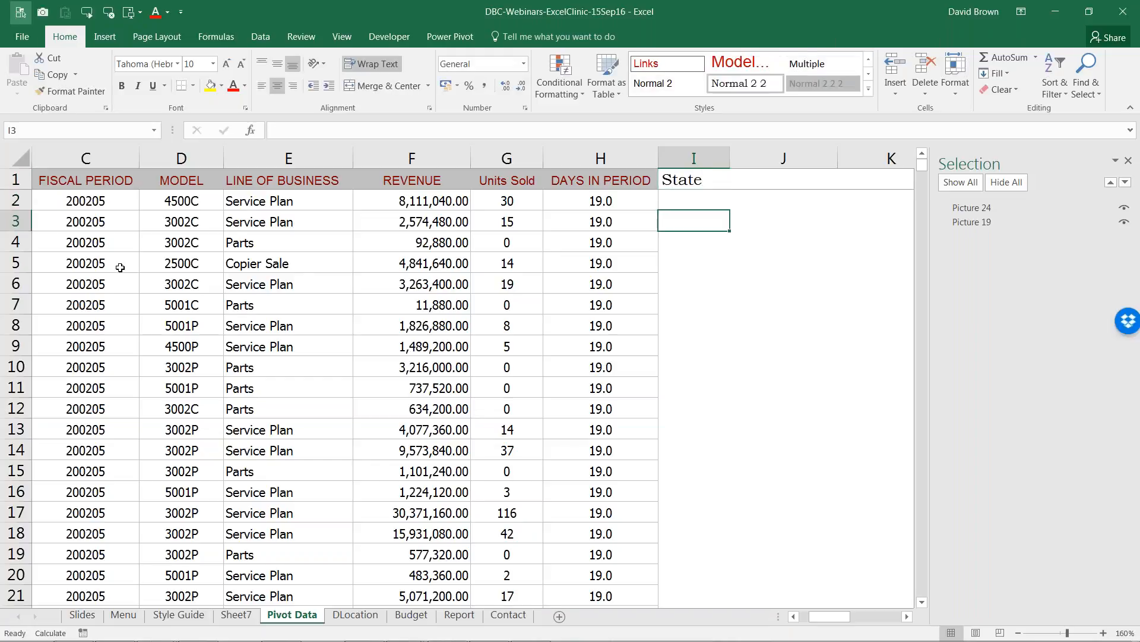
# Look over the empty cells under State and check the first record's store in A2.
pyautogui.hotkey('shift', 'Down')
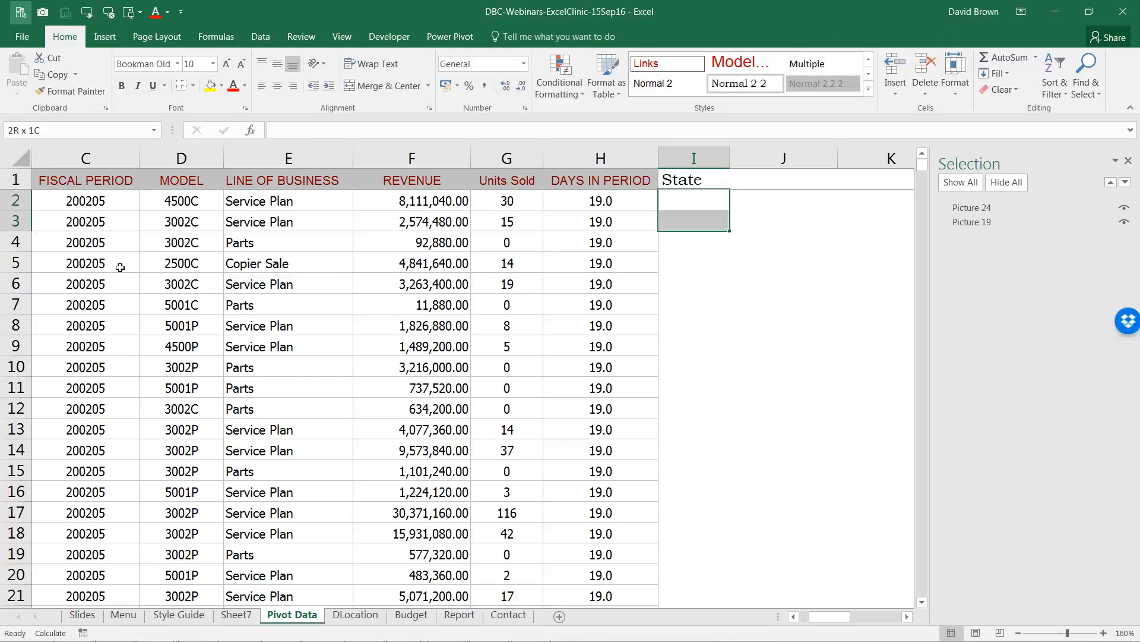
pyautogui.hotkey('shift', 'Down')
pyautogui.hotkey('shift', 'Down')
pyautogui.press('Down')
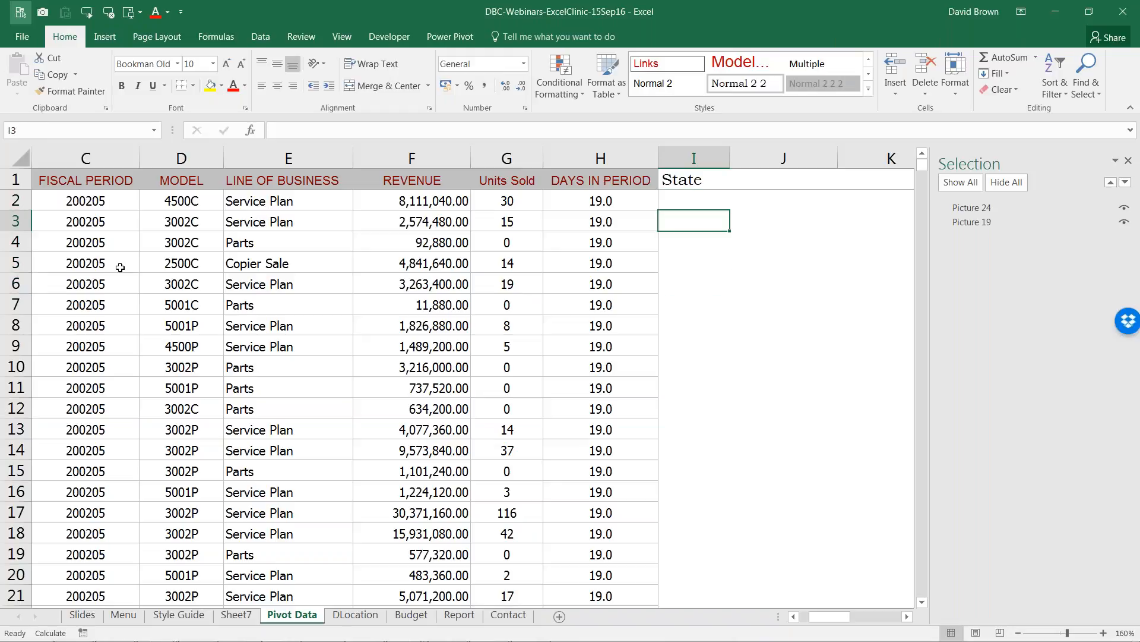
pyautogui.press('Up')
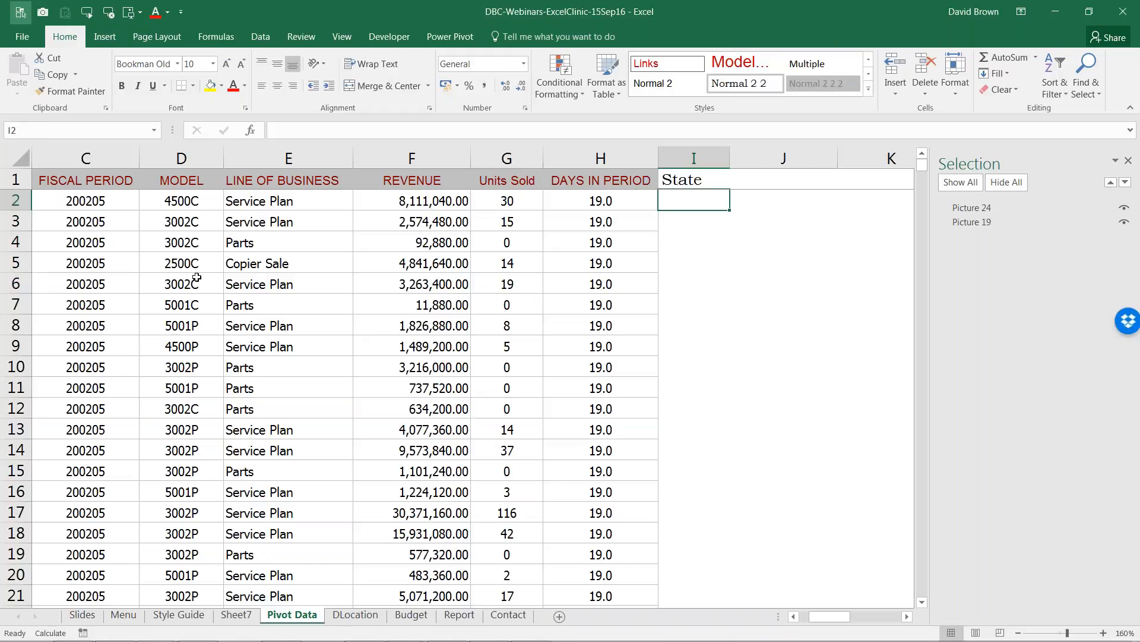
pyautogui.press('Left')
pyautogui.hotkey('ctrl', 'Left')
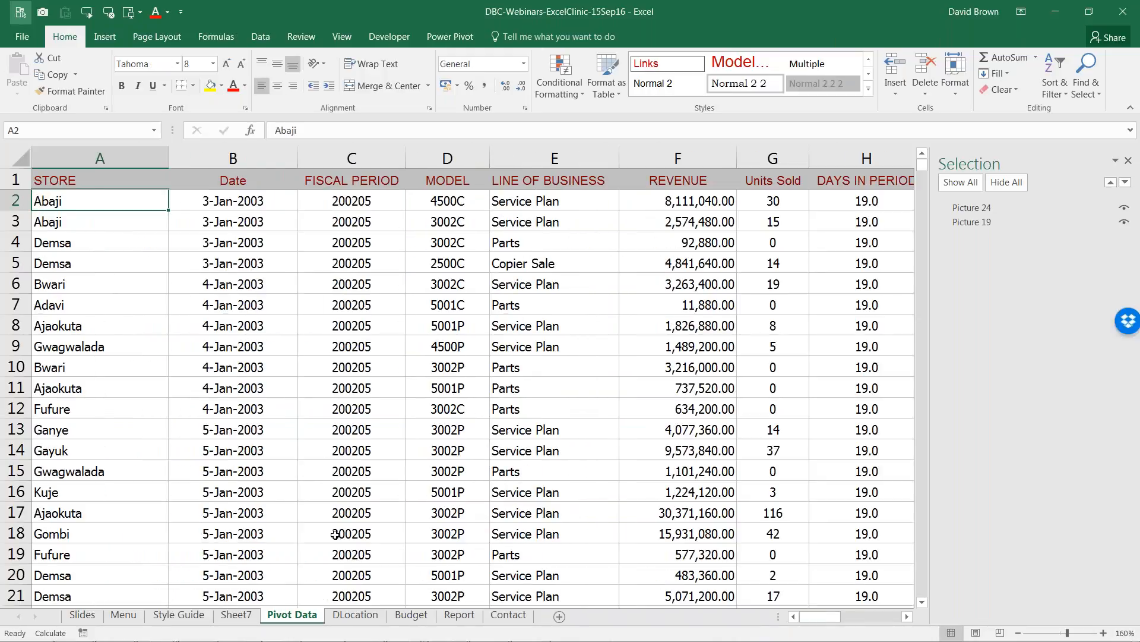
# Copy the market of the Abaji store from A2 on the DLocation sheet.
pyautogui.click(365, 617)
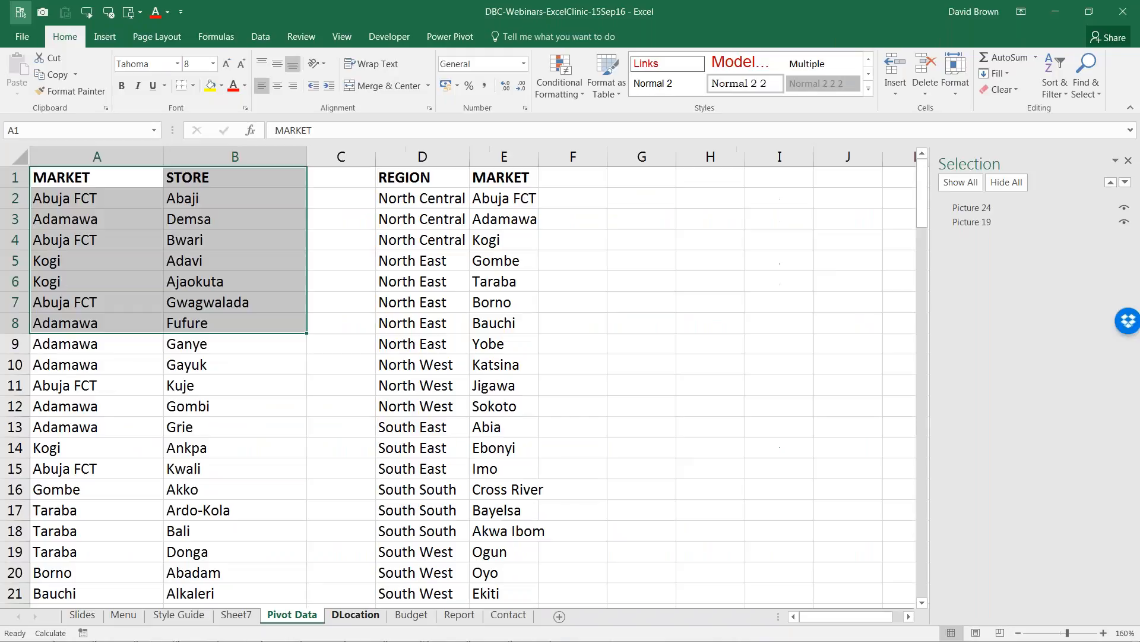
pyautogui.click(216, 282)
pyautogui.click(200, 201)
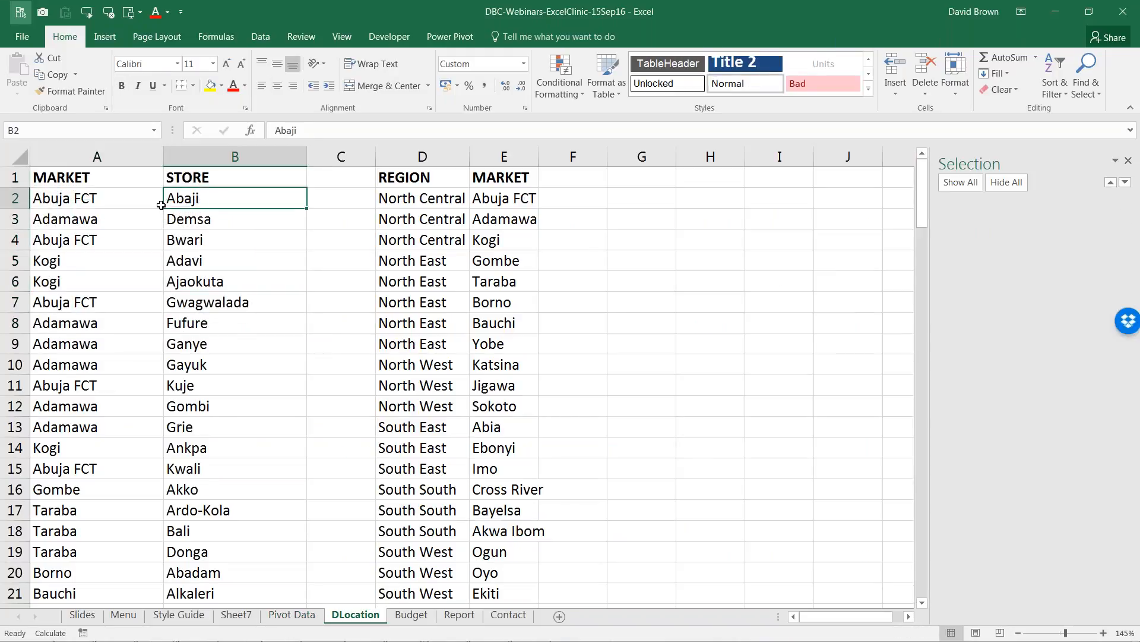
pyautogui.click(84, 201)
pyautogui.hotkey('ctrl', 'c')
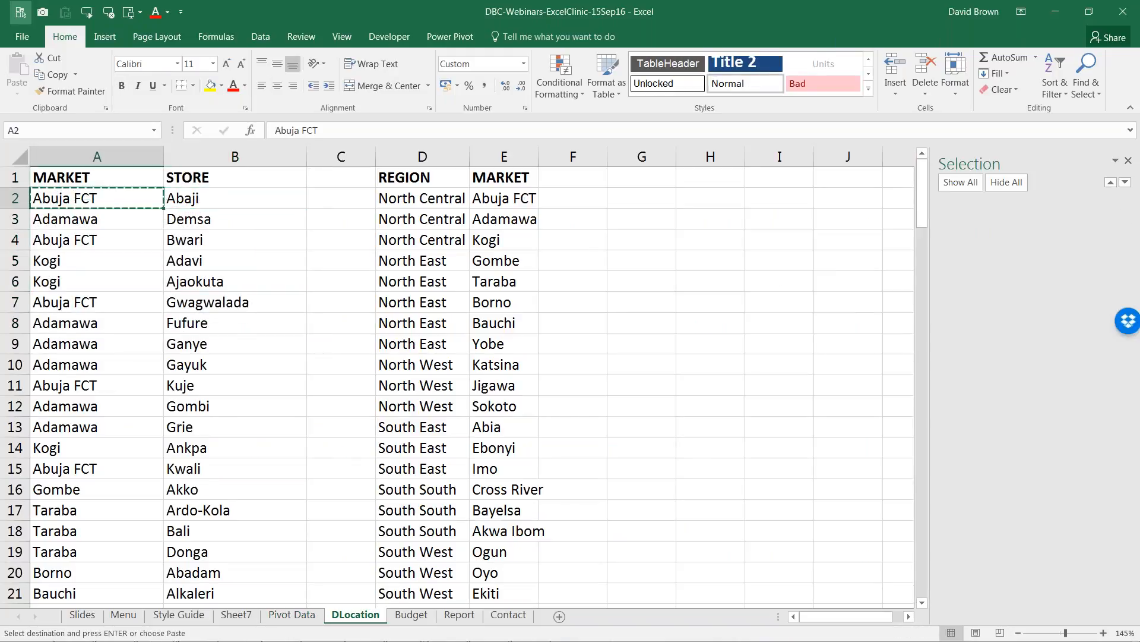
# Paste the copied market as values into I2 under State on the Pivot Data sheet.
pyautogui.moveTo(291, 618)
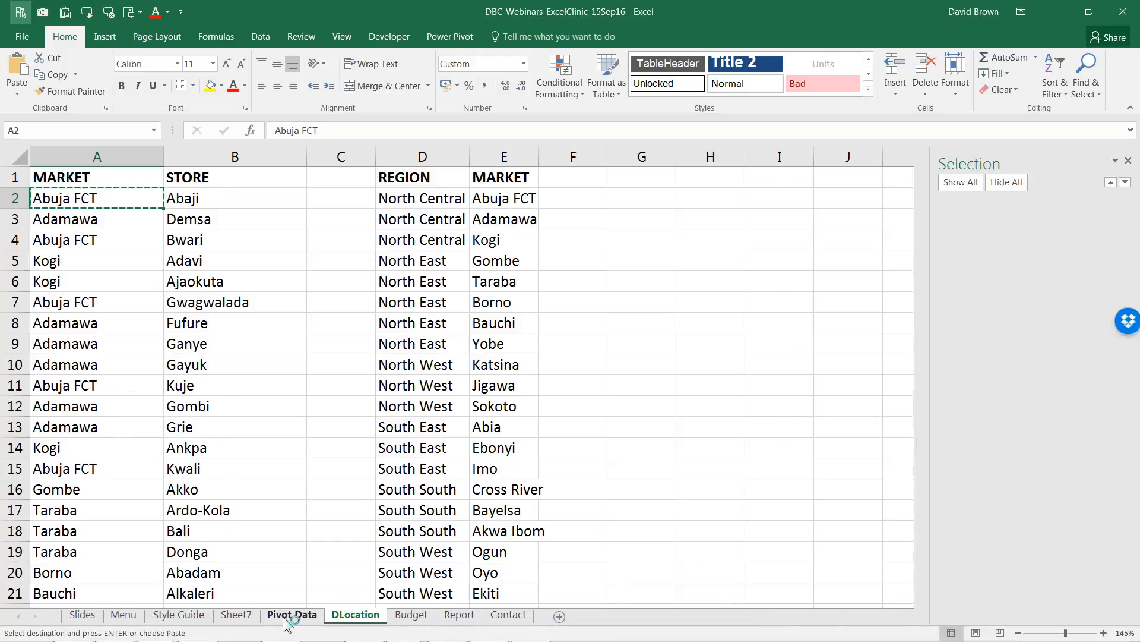
pyautogui.click(289, 615)
pyautogui.click(777, 212)
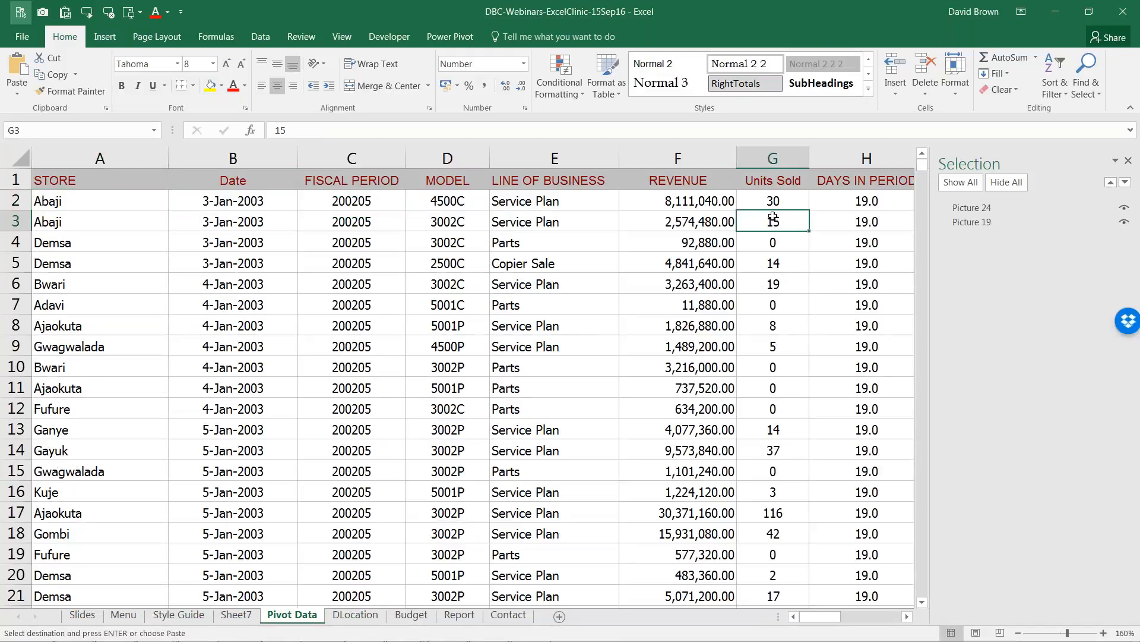
pyautogui.press('Right')
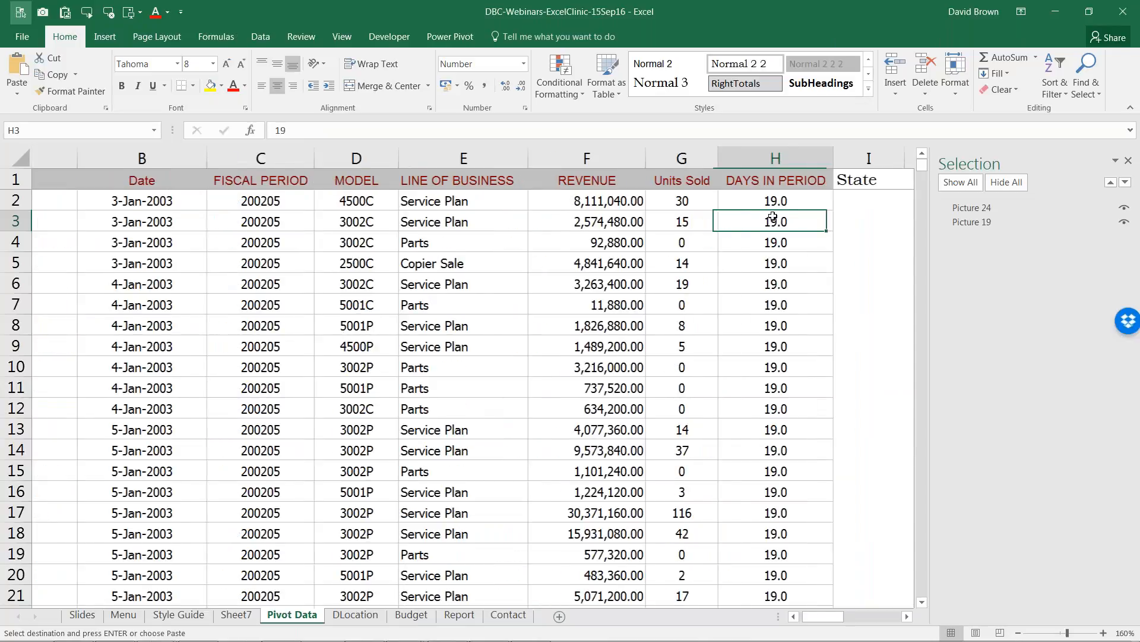
pyautogui.press('Right')
pyautogui.press('Up')
pyautogui.hotkey('ctrl', 'alt', 'v')
pyautogui.press('v')
pyautogui.press('Return')
# Check how far down the records run in column H and clear the pasted market from I2.
pyautogui.press('Left')
pyautogui.hotkey('ctrl', 'Down')
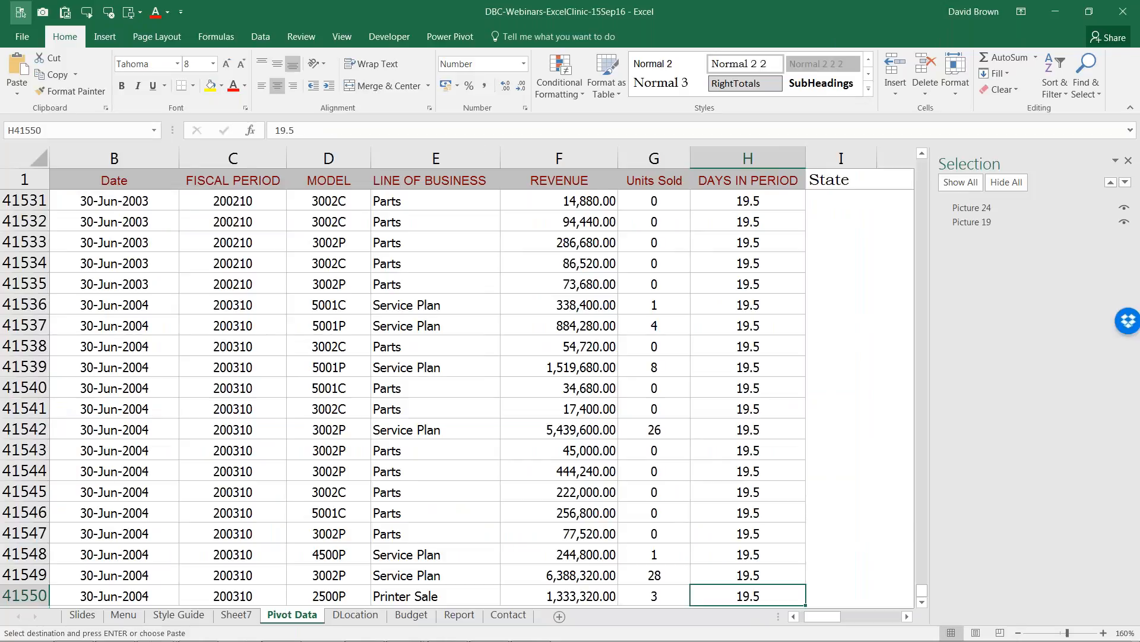
pyautogui.hotkey('ctrl', 'Up')
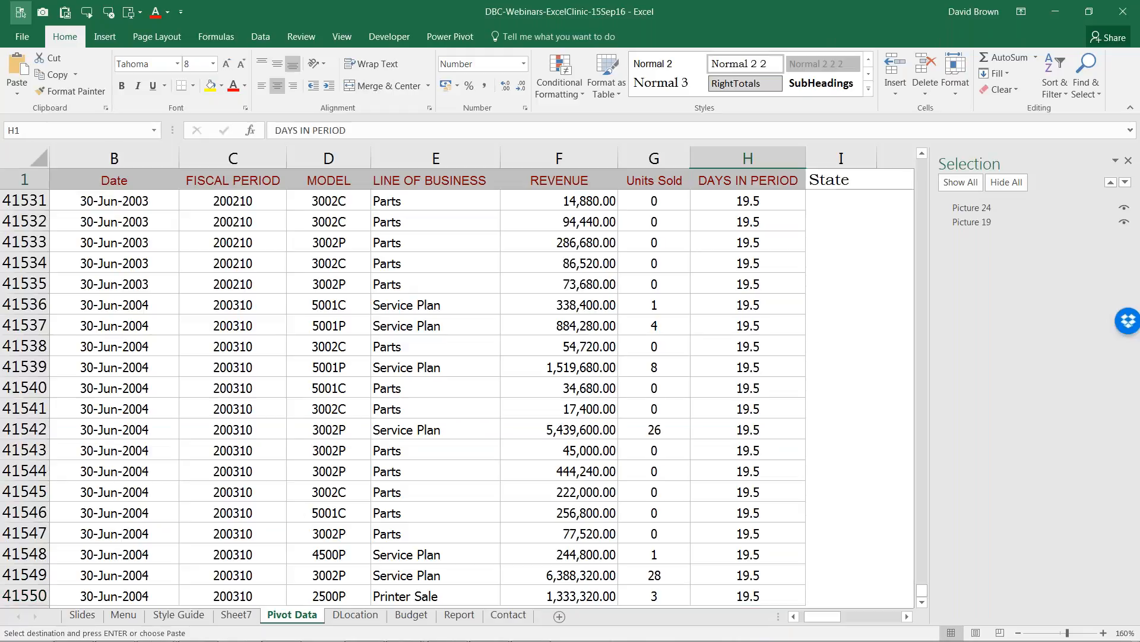
pyautogui.press('Right')
pyautogui.press('Right')
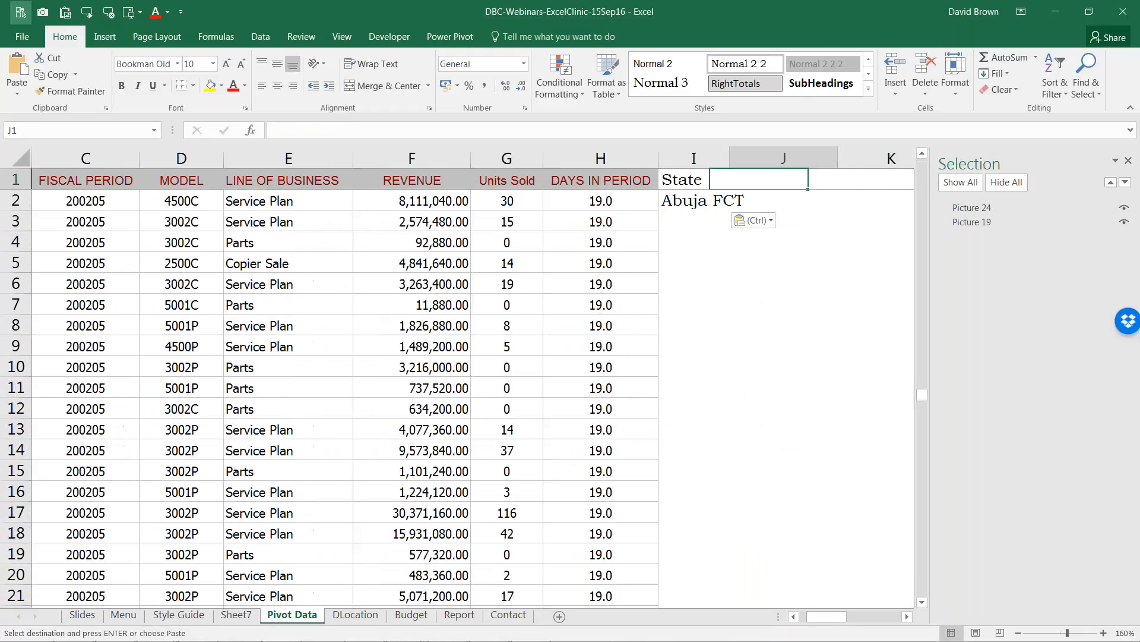
pyautogui.press('Left')
pyautogui.press('Down')
pyautogui.press('Delete')
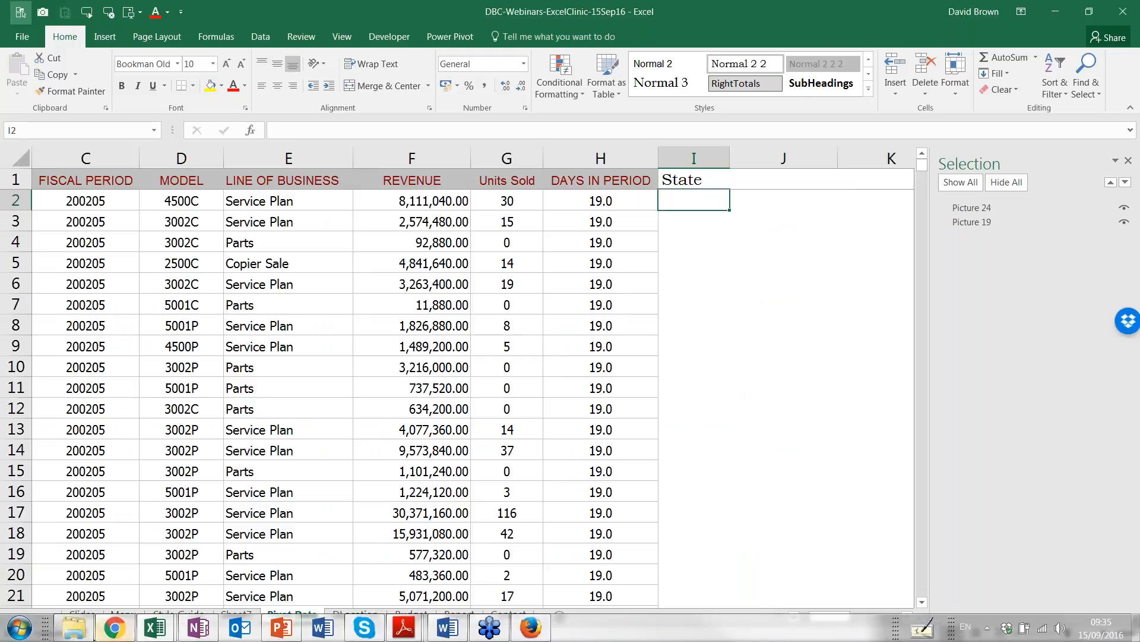
# Examine how the STORE column is placed relative to the MARKET column in the DLocation lookup list.
pyautogui.press('Left')
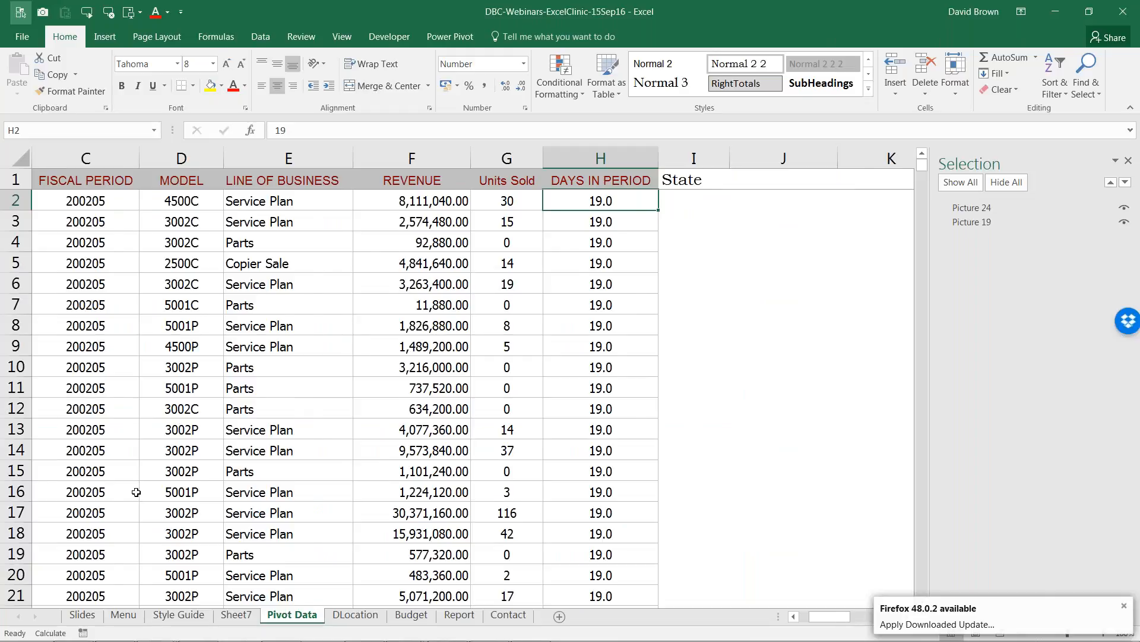
pyautogui.press('Home')
pyautogui.click(355, 614)
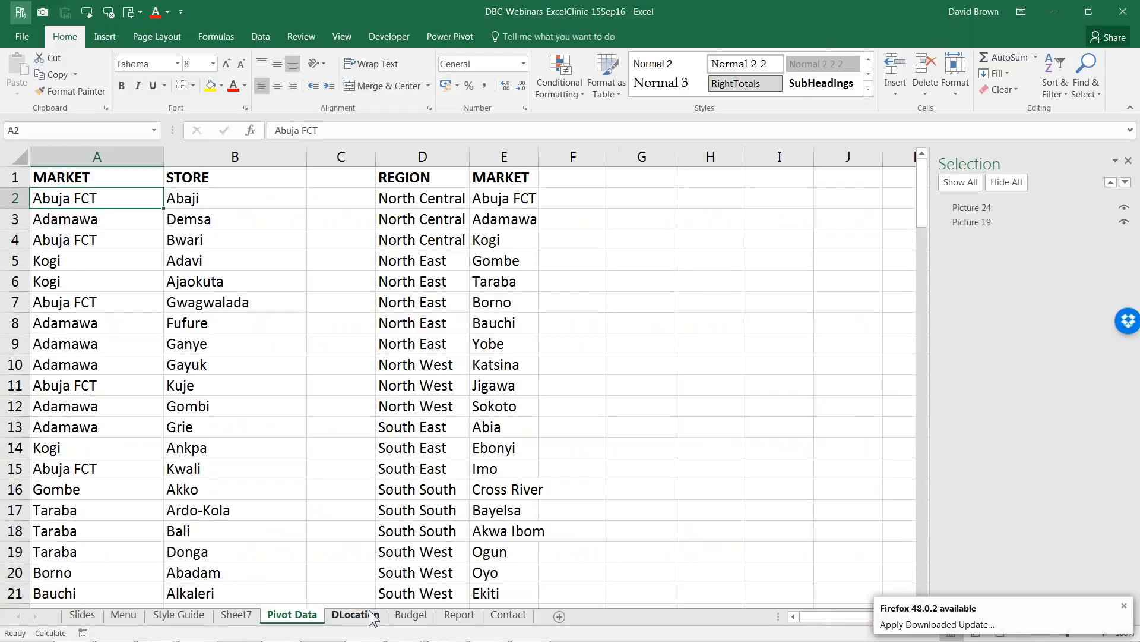
pyautogui.moveTo(214, 203)
pyautogui.mouseDown()
pyautogui.moveTo(230, 363)
pyautogui.moveTo(220, 559)
pyautogui.mouseUp()
pyautogui.moveTo(105, 200); pyautogui.dragTo(89, 325)
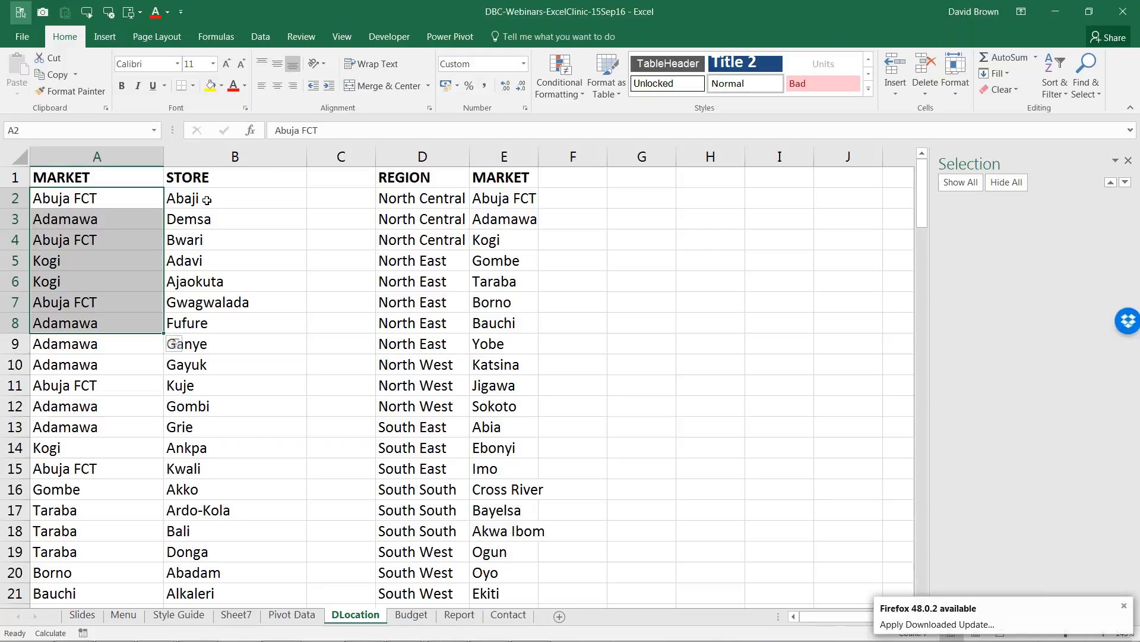
pyautogui.click(209, 198)
pyautogui.moveTo(218, 218); pyautogui.dragTo(209, 326)
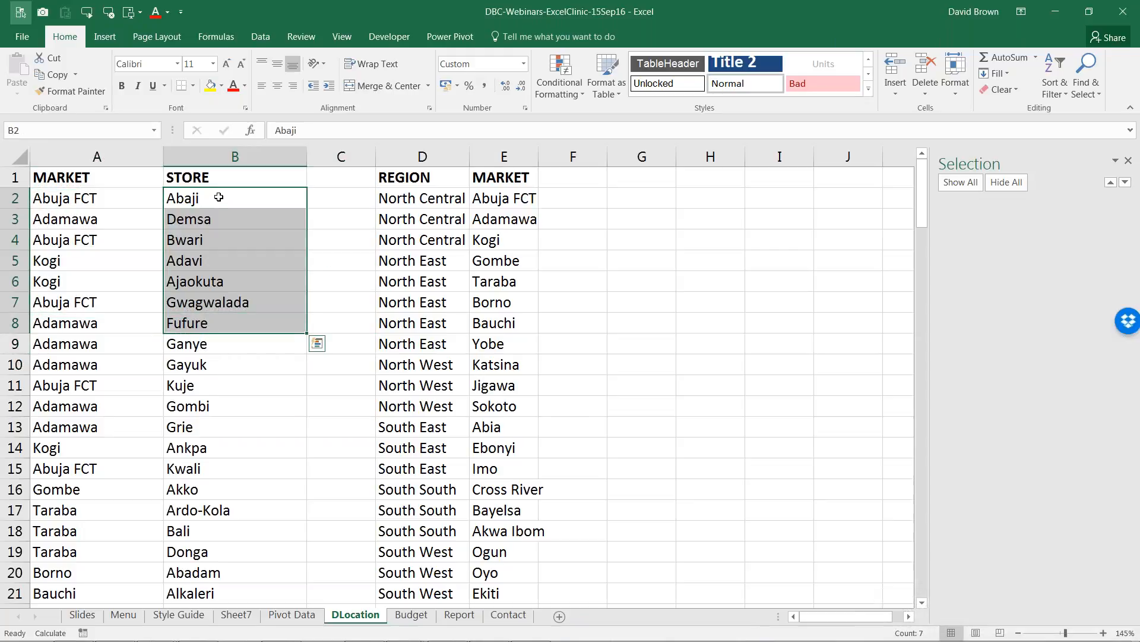
pyautogui.click(235, 156)
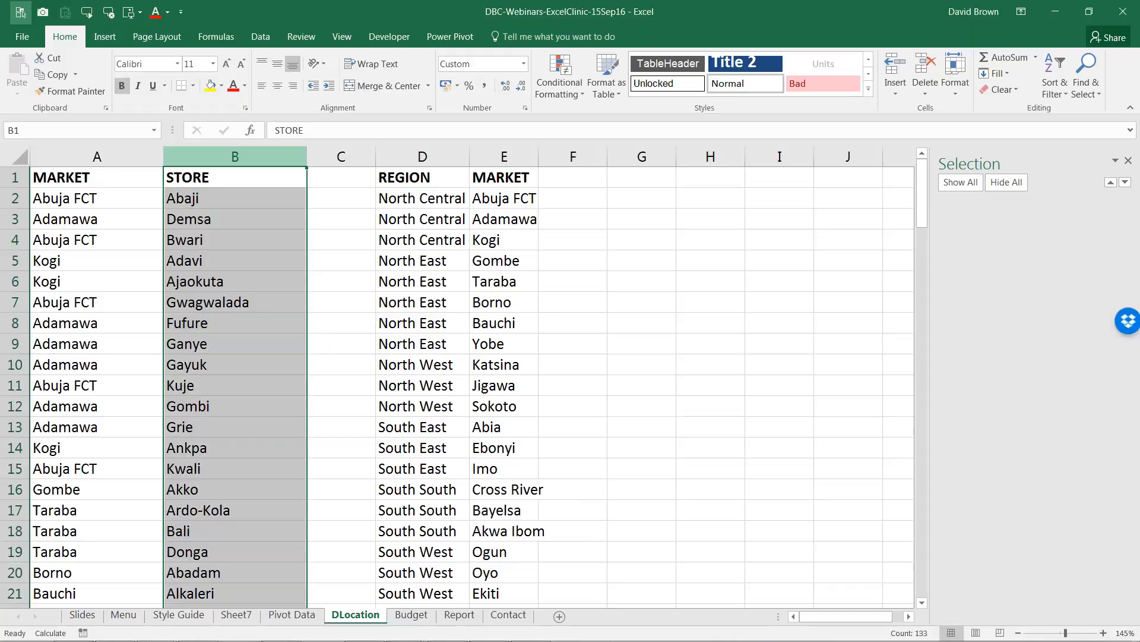
pyautogui.moveTo(272, 161)
pyautogui.mouseDown()
pyautogui.moveTo(416, 163)
pyautogui.moveTo(280, 177)
pyautogui.mouseUp()
pyautogui.click(209, 198)
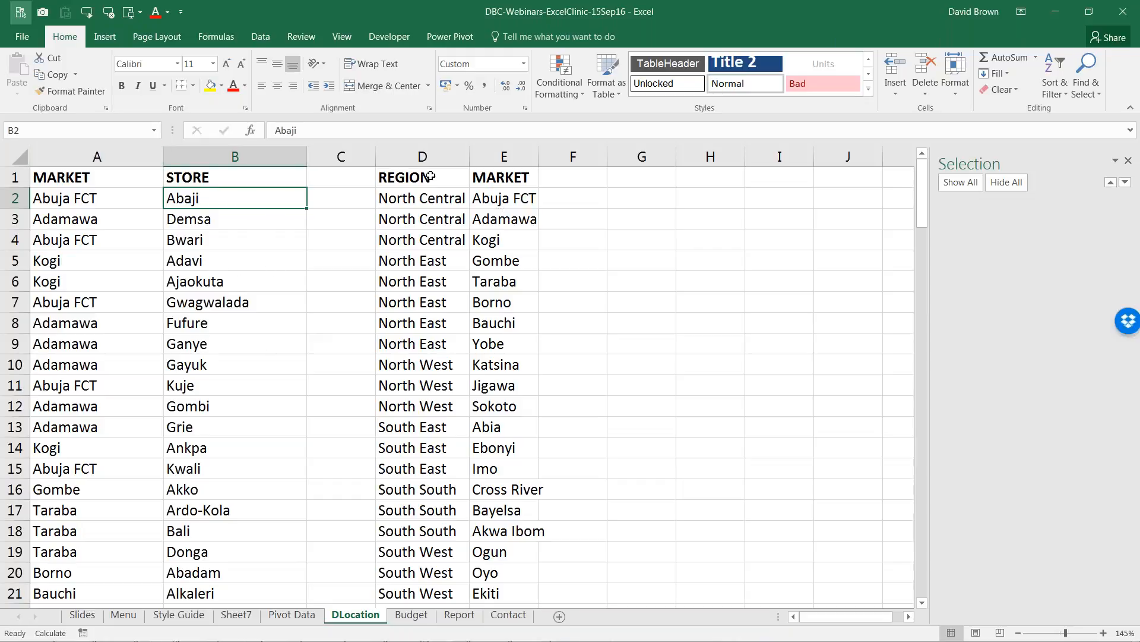
# Insert a blank column at C, directly after the STORE column on DLocation.
pyautogui.click(340, 156)
pyautogui.hotkey('ctrl', '+')
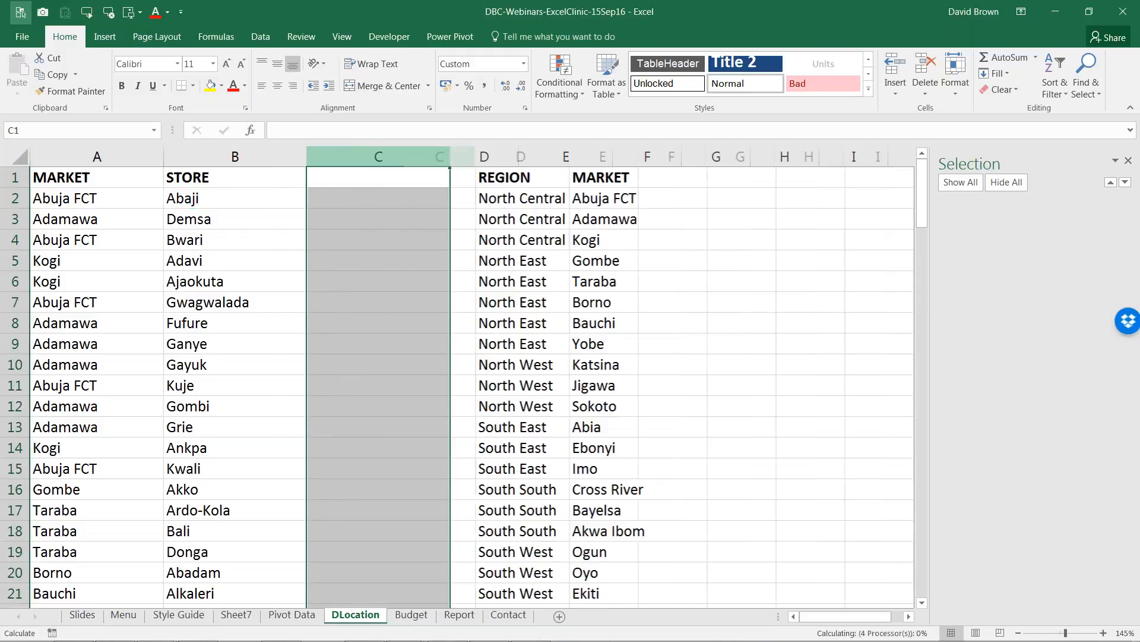
pyautogui.press('Left')
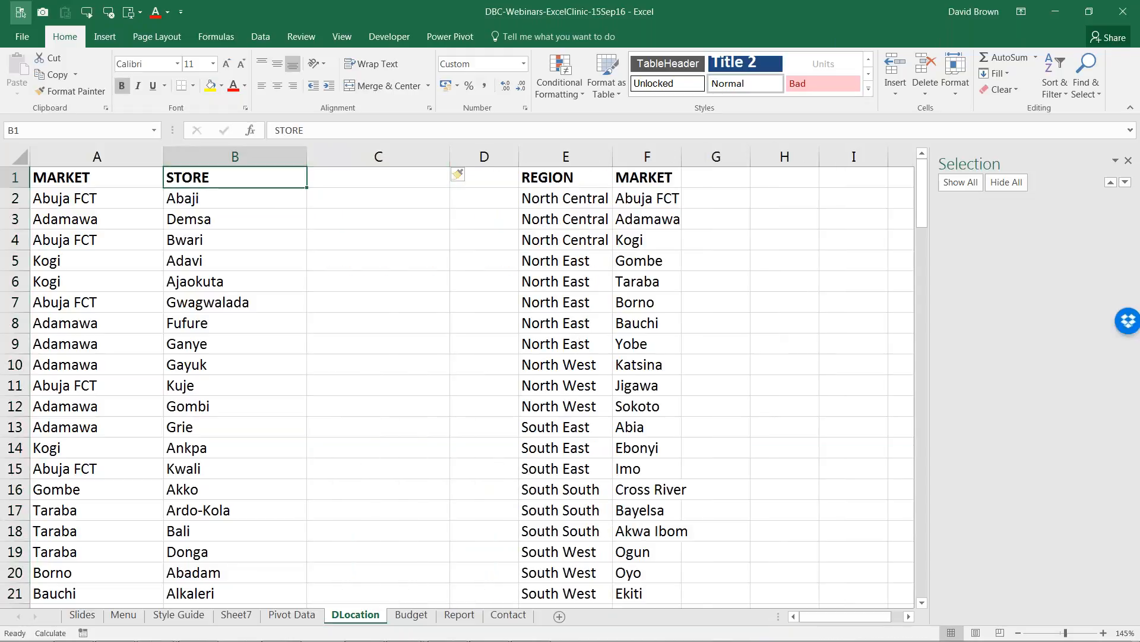
# Copy the whole MARKET column A into column C, so the markets follow the stores.
pyautogui.click(137, 157)
pyautogui.hotkey('ctrl', 'c')
pyautogui.press('Right')
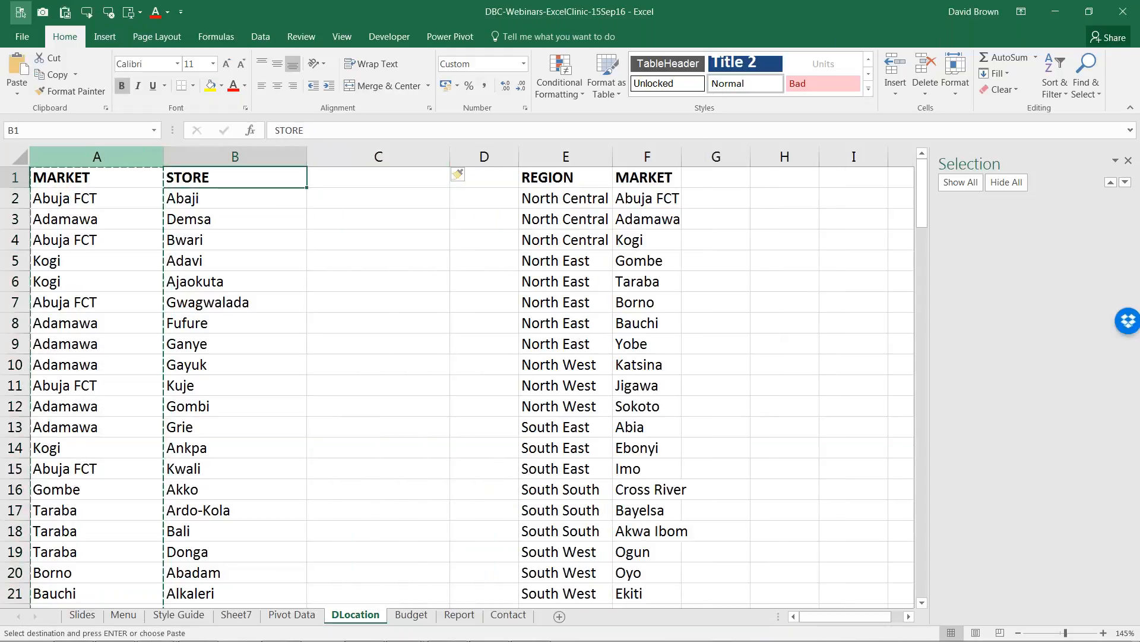
pyautogui.press('Right')
pyautogui.hotkey('ctrl', 'v')
pyautogui.press('Escape')
pyautogui.press('Down')
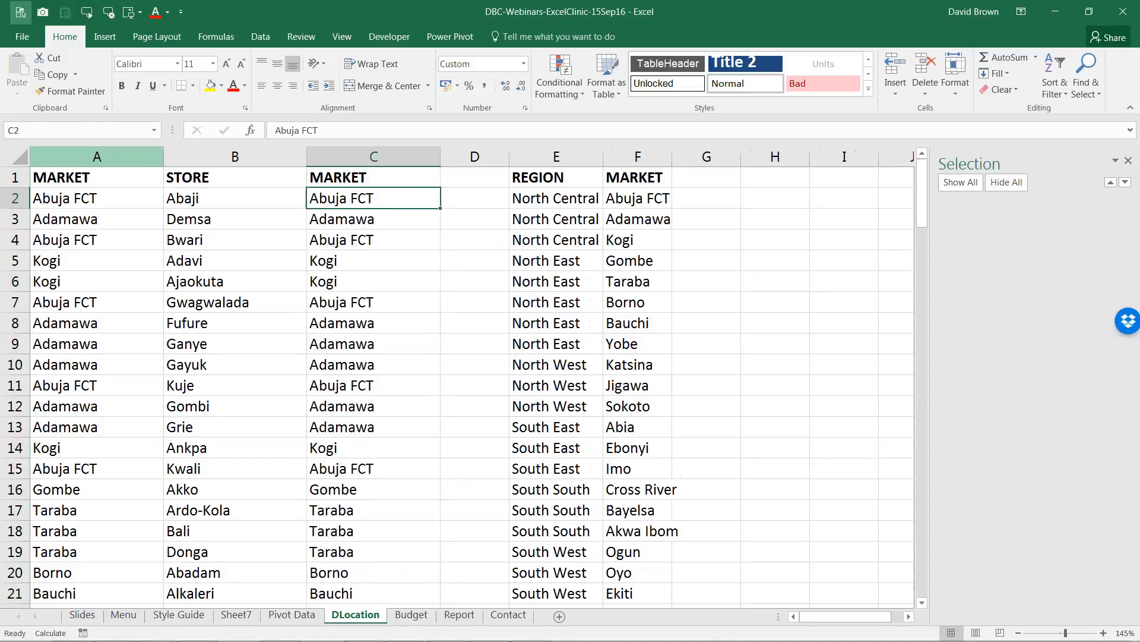
# Select the adjacent STORE and MARKET columns, B:C, as the lookup range.
pyautogui.press('Left')
pyautogui.click(214, 154)
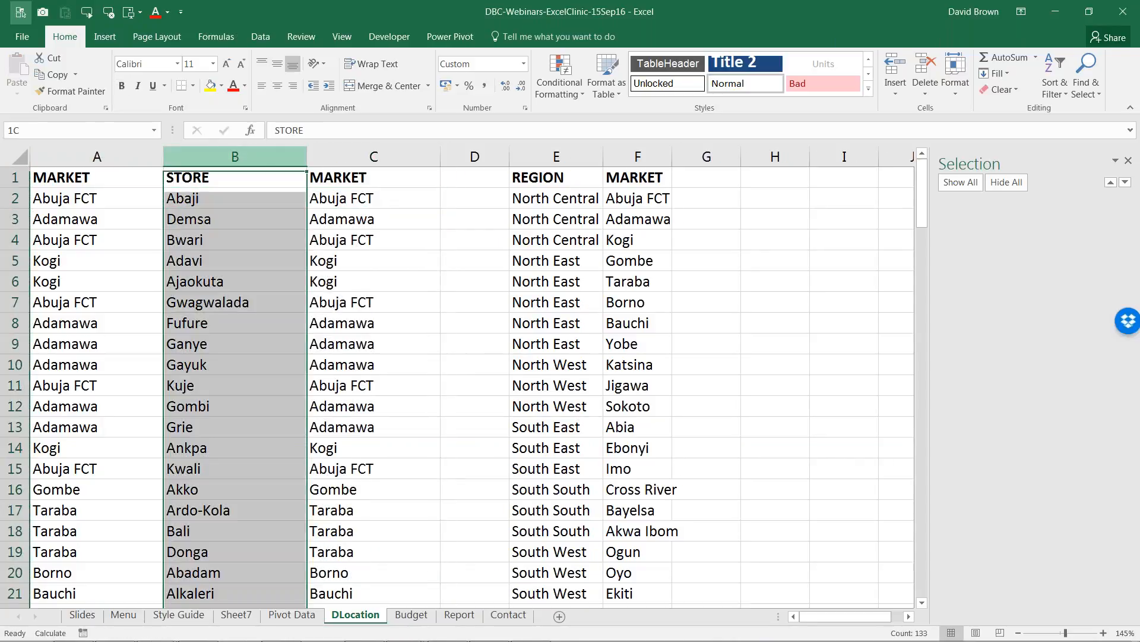
pyautogui.hotkey('shift', 'Right')
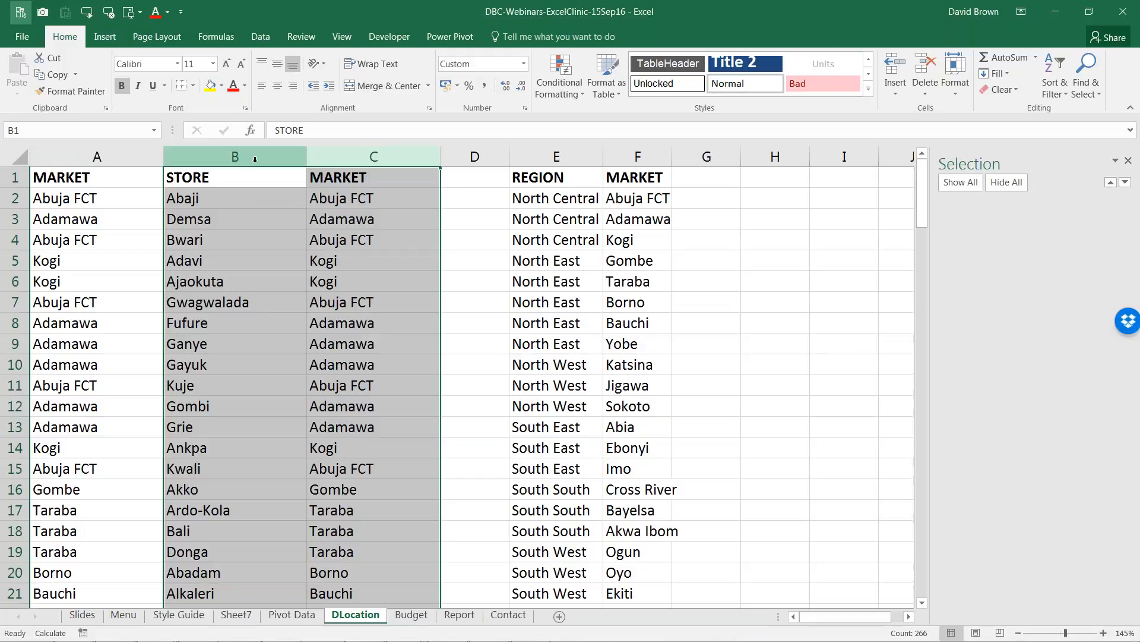
# Name the selected store and market columns B:C on the DLocation sheet State.
pyautogui.click(110, 129)
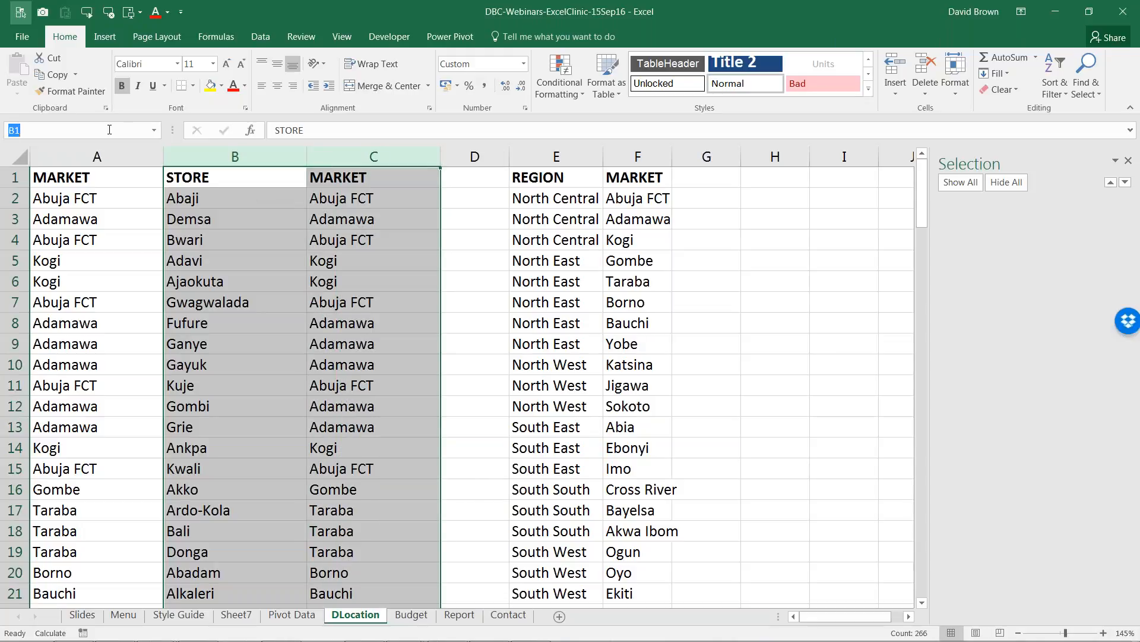
pyautogui.write('State')
pyautogui.press('Return')
# Start a VLOOKUP formula in cell I2 of the Pivot Data sheet and open its function arguments.
pyautogui.click(294, 614)
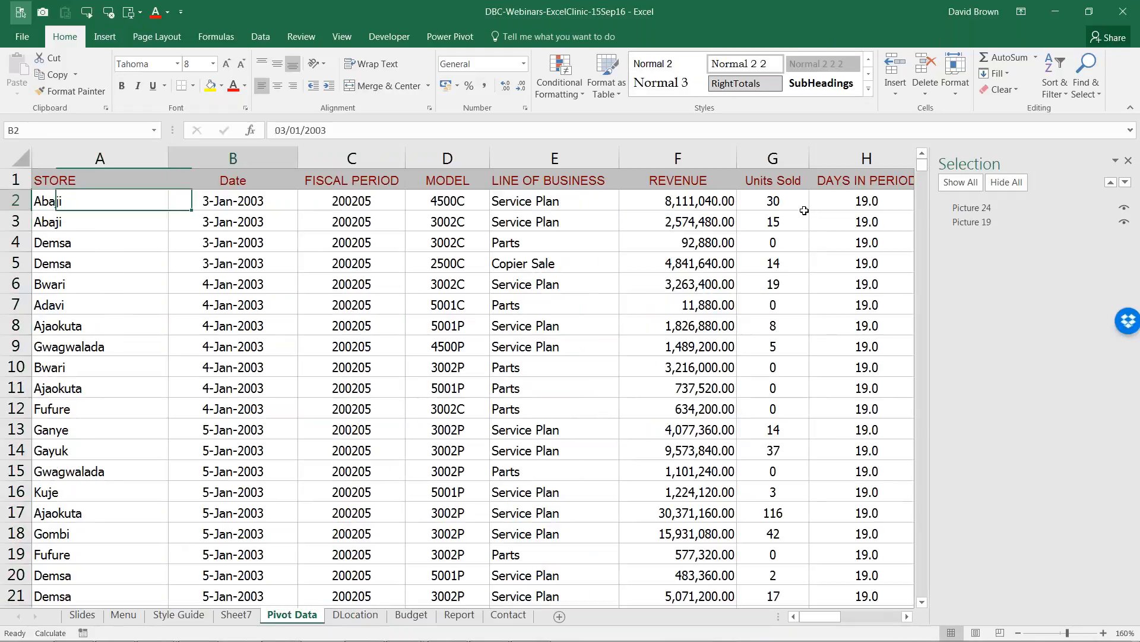
pyautogui.press('Right')
pyautogui.press('Right')
pyautogui.press('Right')
pyautogui.press('Right')
pyautogui.press('Right')
pyautogui.press('Right')
pyautogui.press('Right')
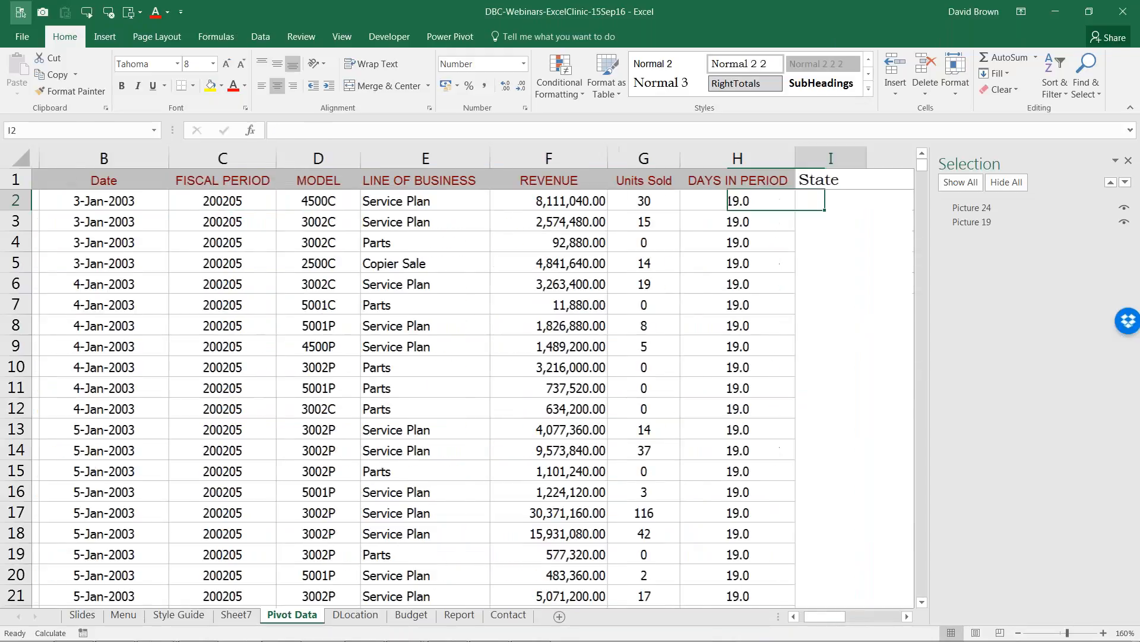
pyautogui.write('=vlo')
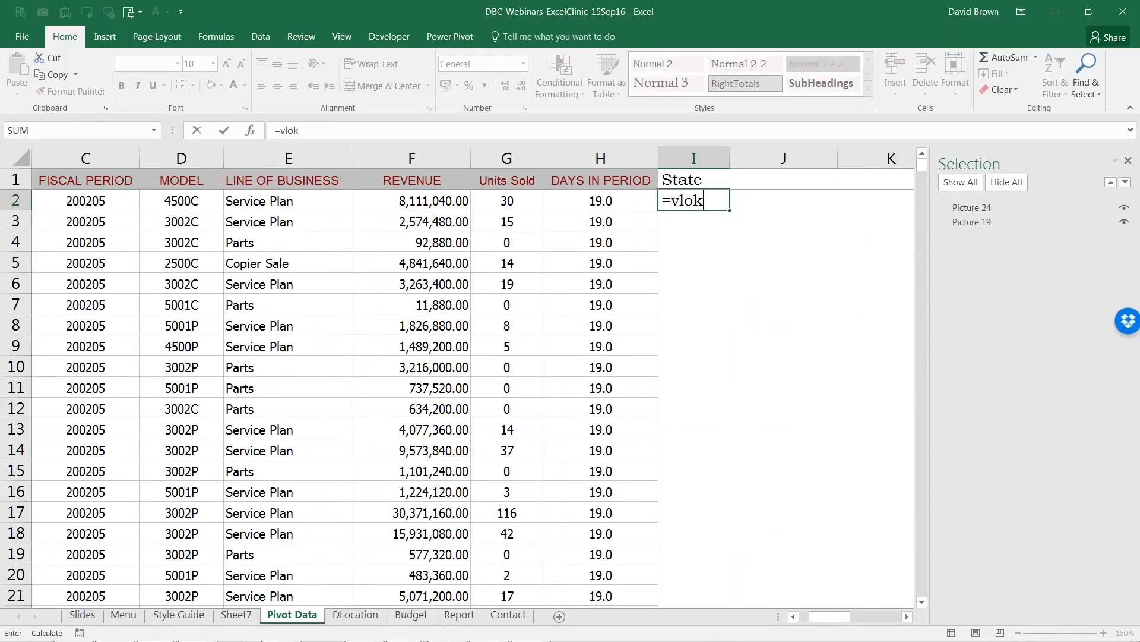
pyautogui.press('Tab')
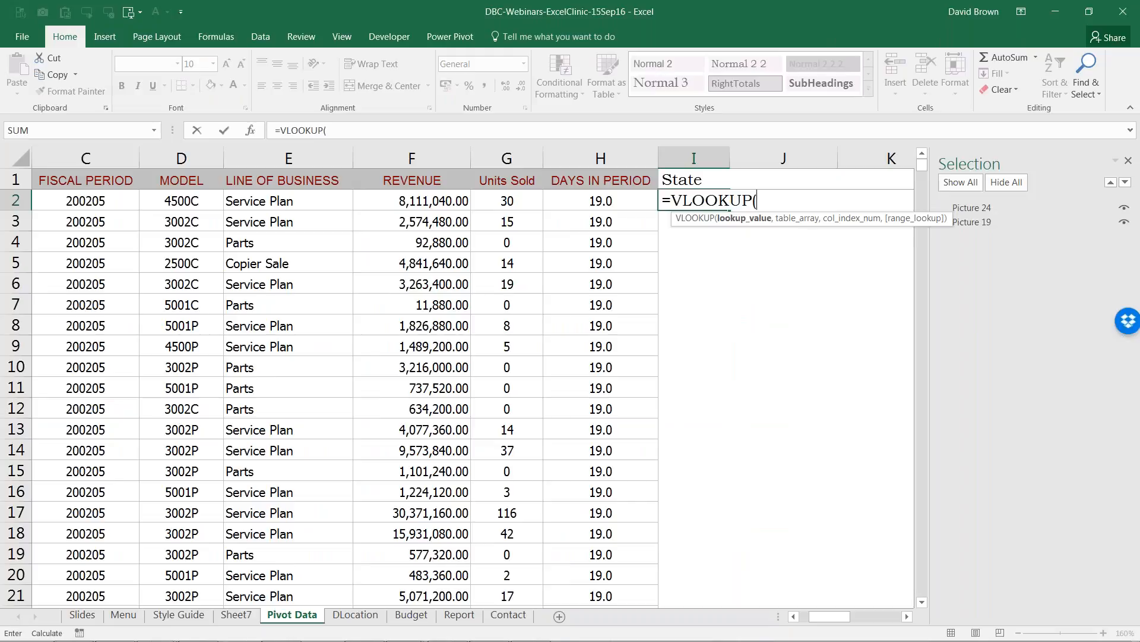
pyautogui.hotkey('ctrl', 'a')
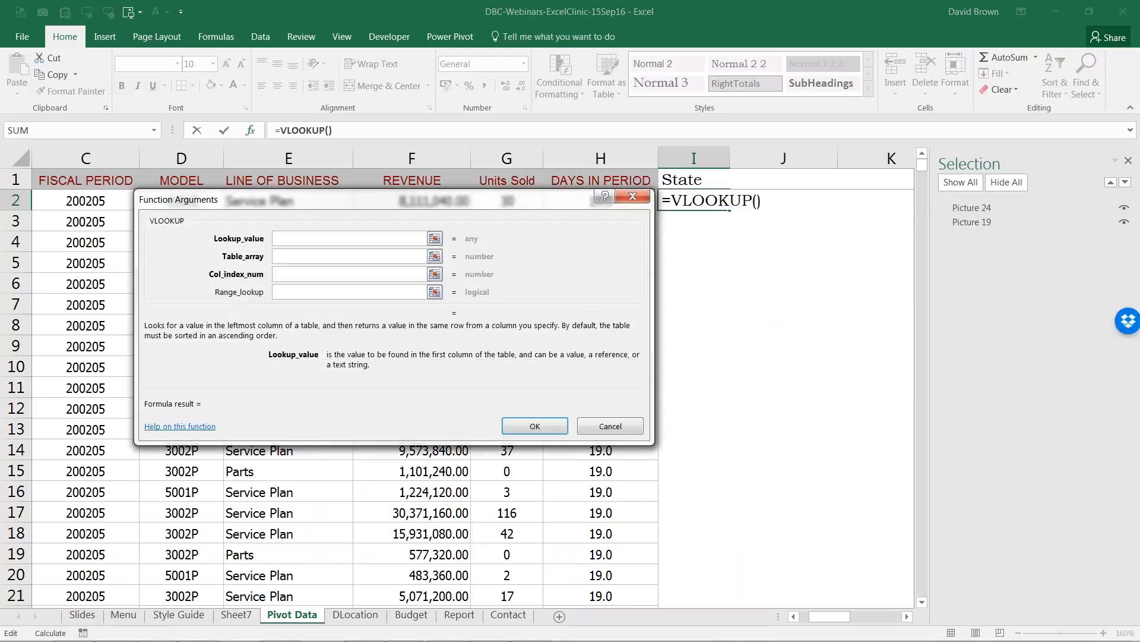
# Set the VLOOKUP's lookup value to the store in A2 and its table array to the named range State.
pyautogui.moveTo(474, 206); pyautogui.dragTo(657, 309)
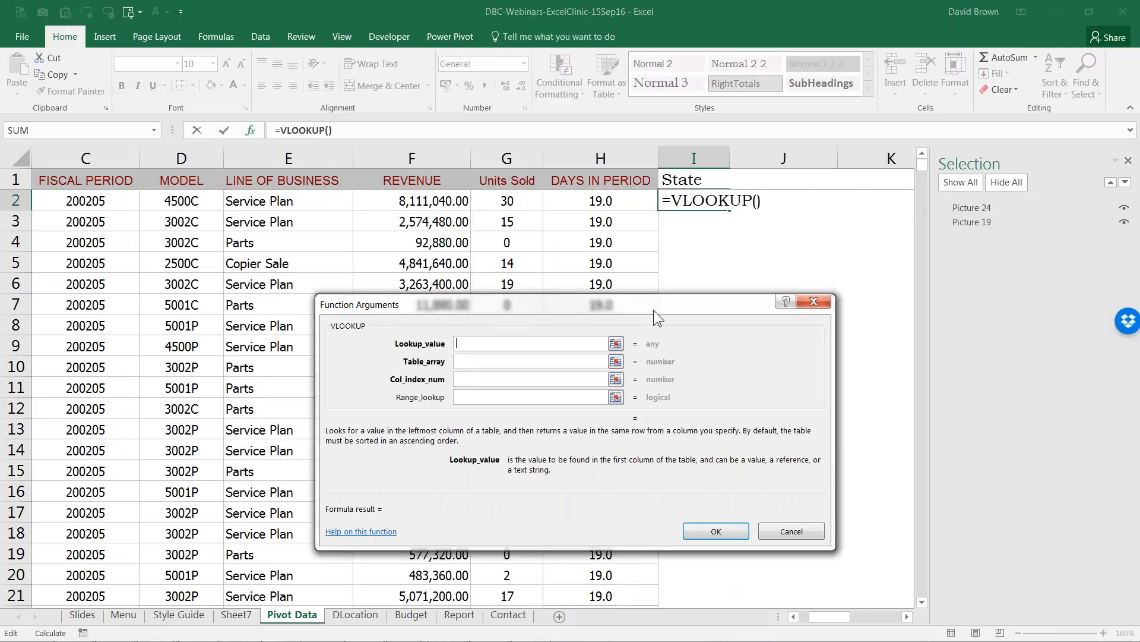
pyautogui.moveTo(501, 309); pyautogui.dragTo(442, 263)
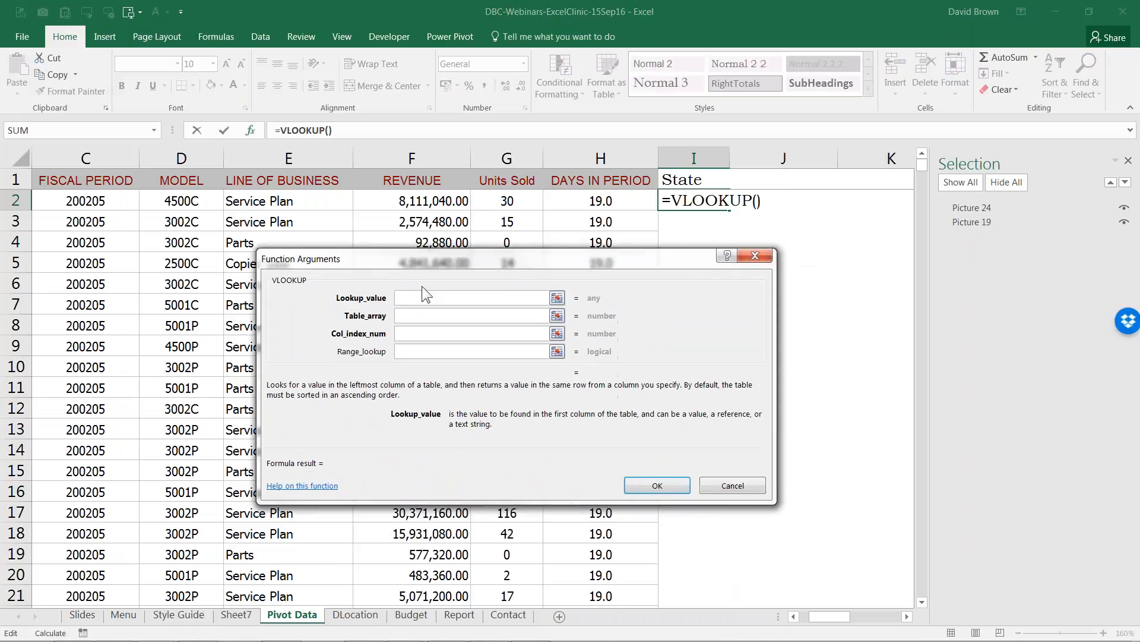
pyautogui.moveTo(820, 618); pyautogui.dragTo(803, 624)
pyautogui.click(100, 202)
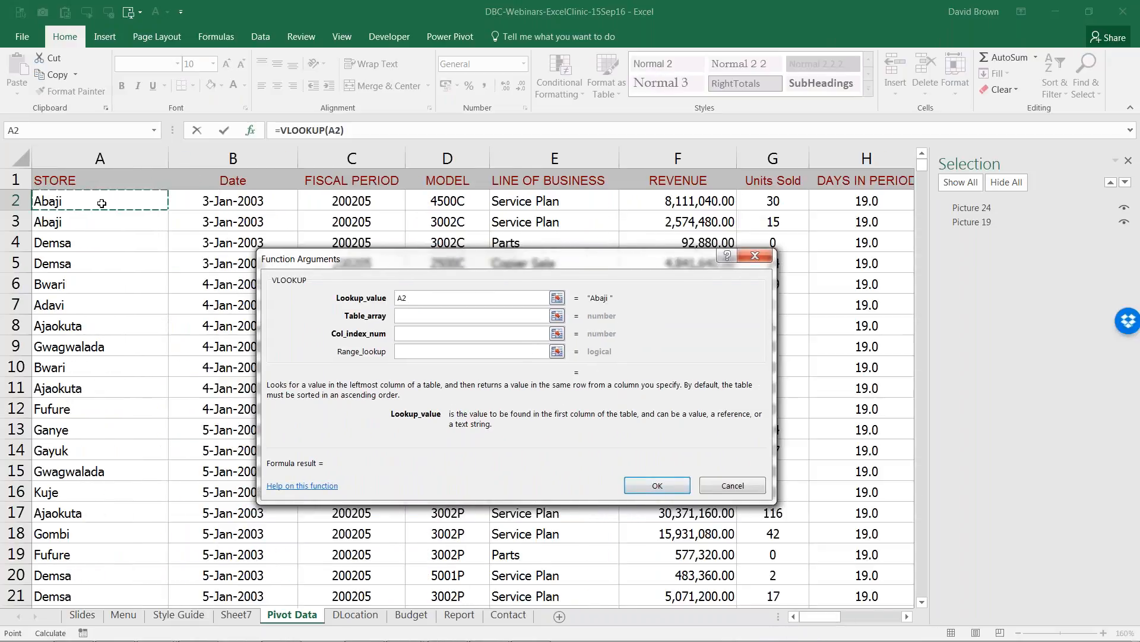
pyautogui.click(408, 314)
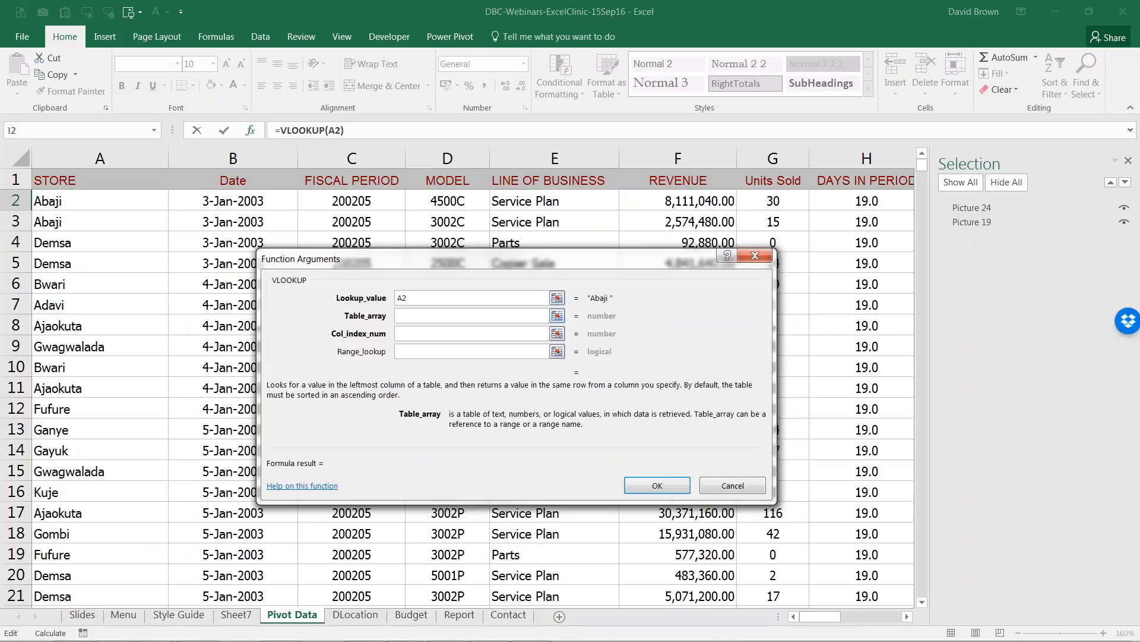
pyautogui.press('F3')
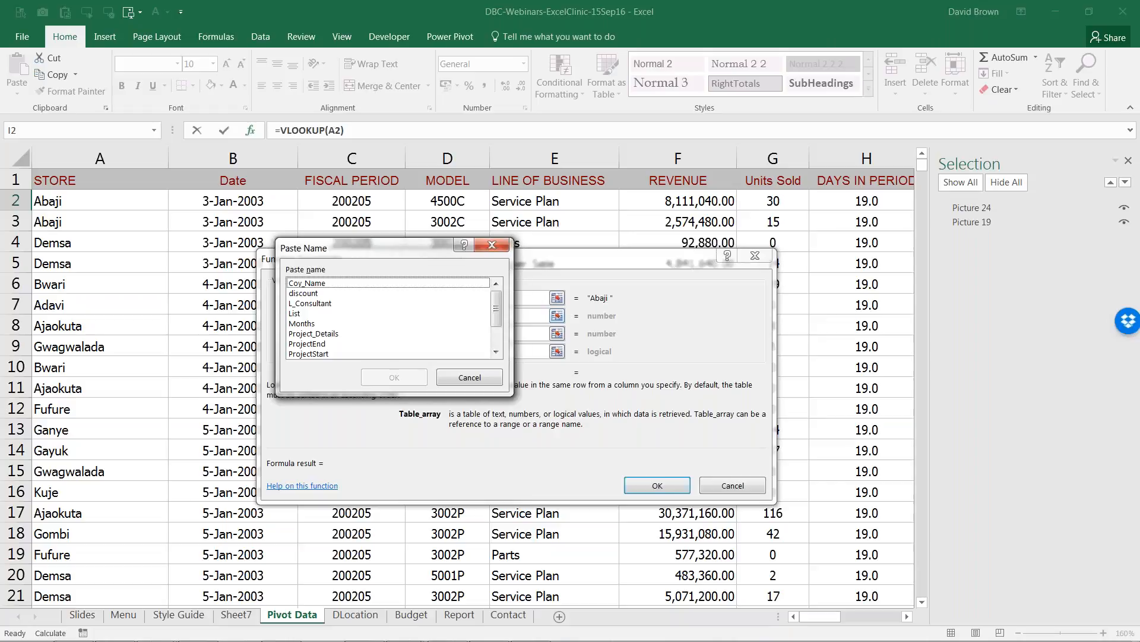
pyautogui.moveTo(498, 309); pyautogui.dragTo(500, 335)
pyautogui.click(395, 379)
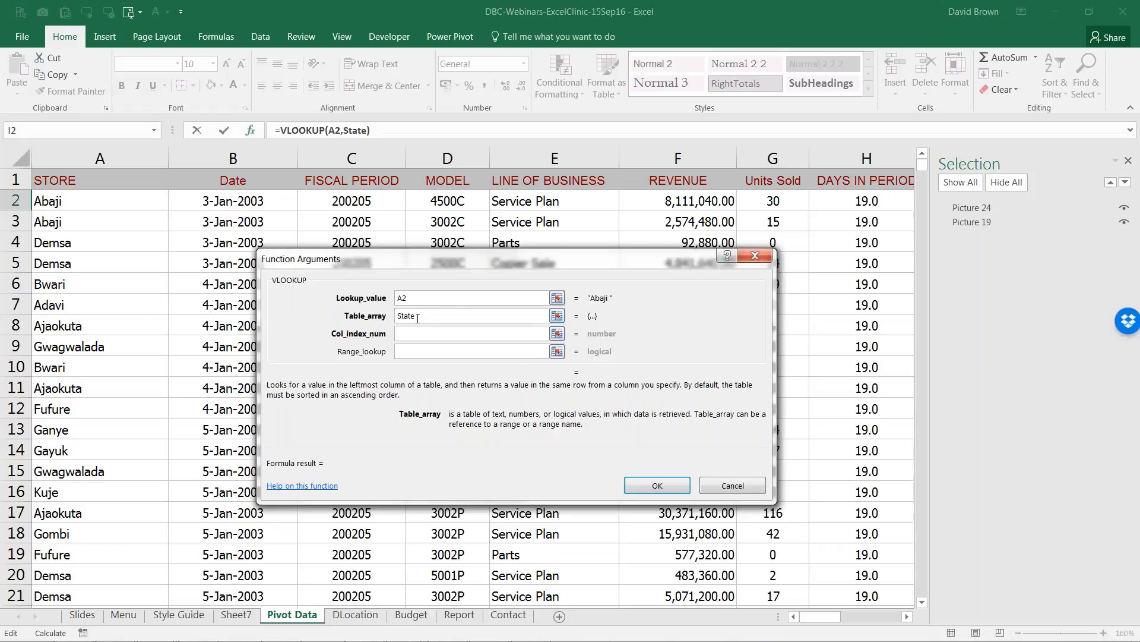
# Set the column index to 2 and the range lookup to 0, and complete the VLOOKUP formula.
pyautogui.click(435, 333)
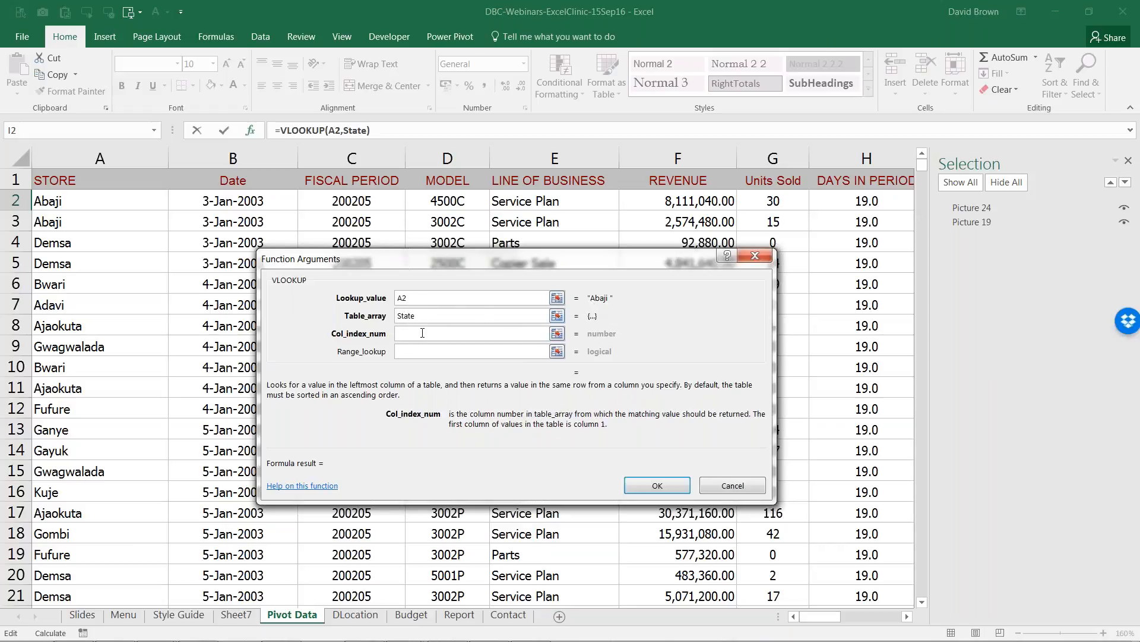
pyautogui.write('2')
pyautogui.click(428, 351)
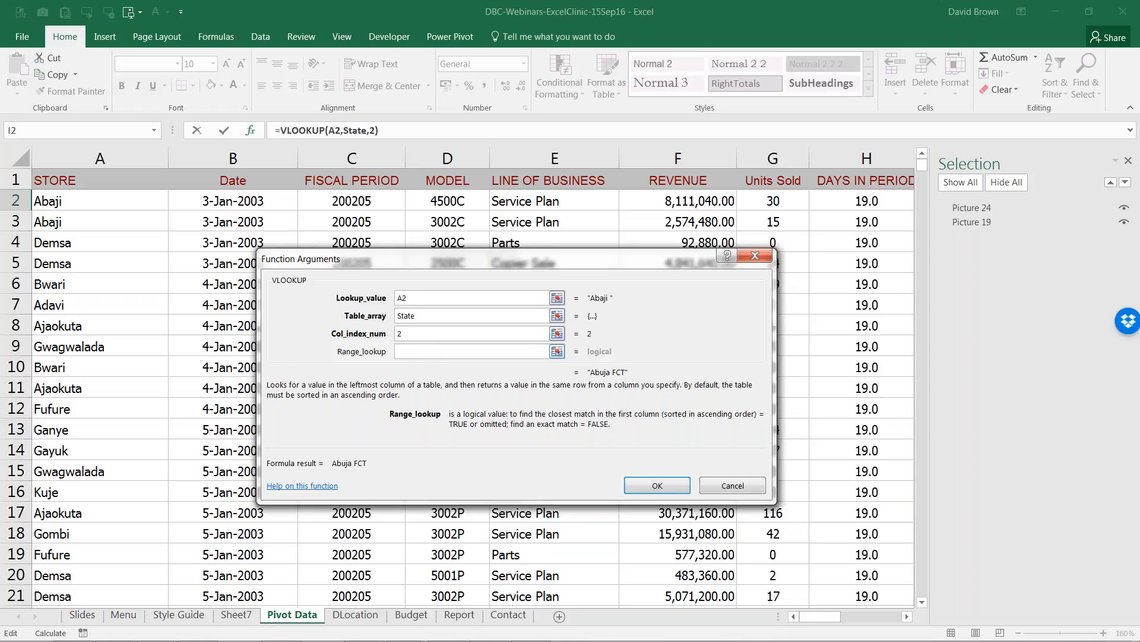
pyautogui.write('0')
pyautogui.click(651, 484)
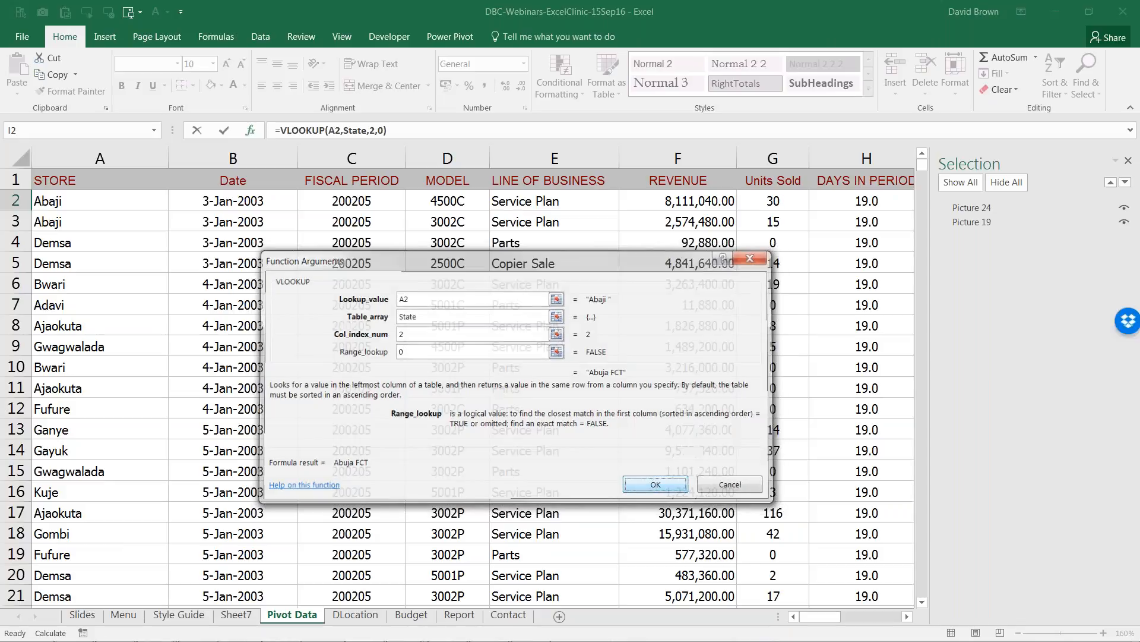
# Fill the VLOOKUP formula from I2 down the State column and widen column I to fit the state names.
pyautogui.click(906, 616)
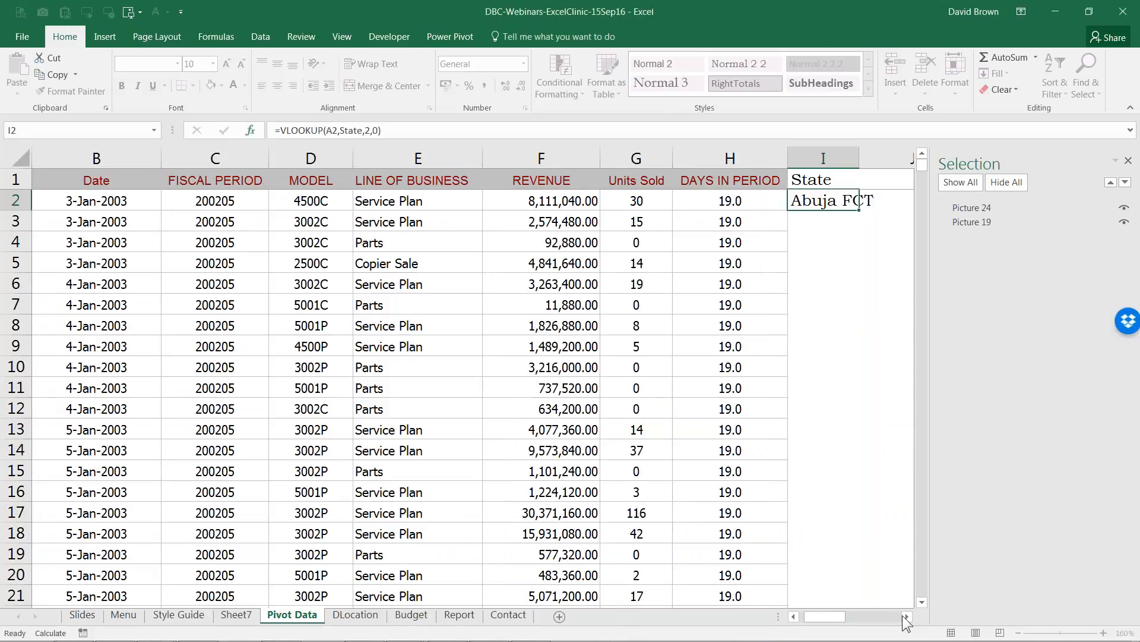
pyautogui.click(904, 615)
pyautogui.click(904, 615)
pyautogui.click(594, 220)
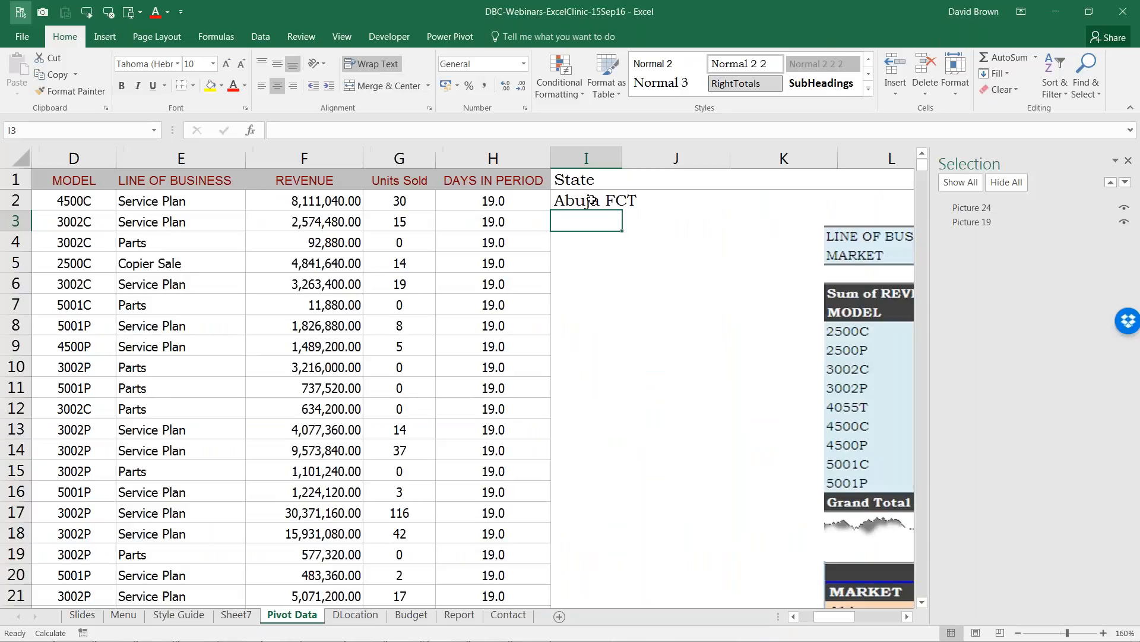
pyautogui.click(593, 200)
pyautogui.doubleClick(622, 211)
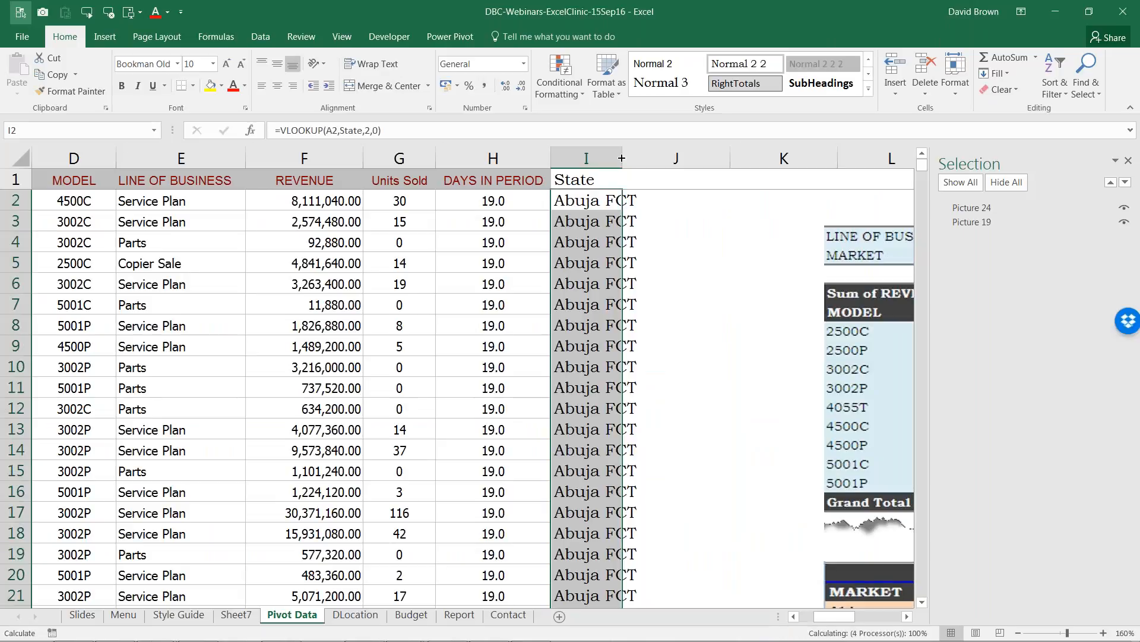
pyautogui.moveTo(622, 158); pyautogui.dragTo(648, 162)
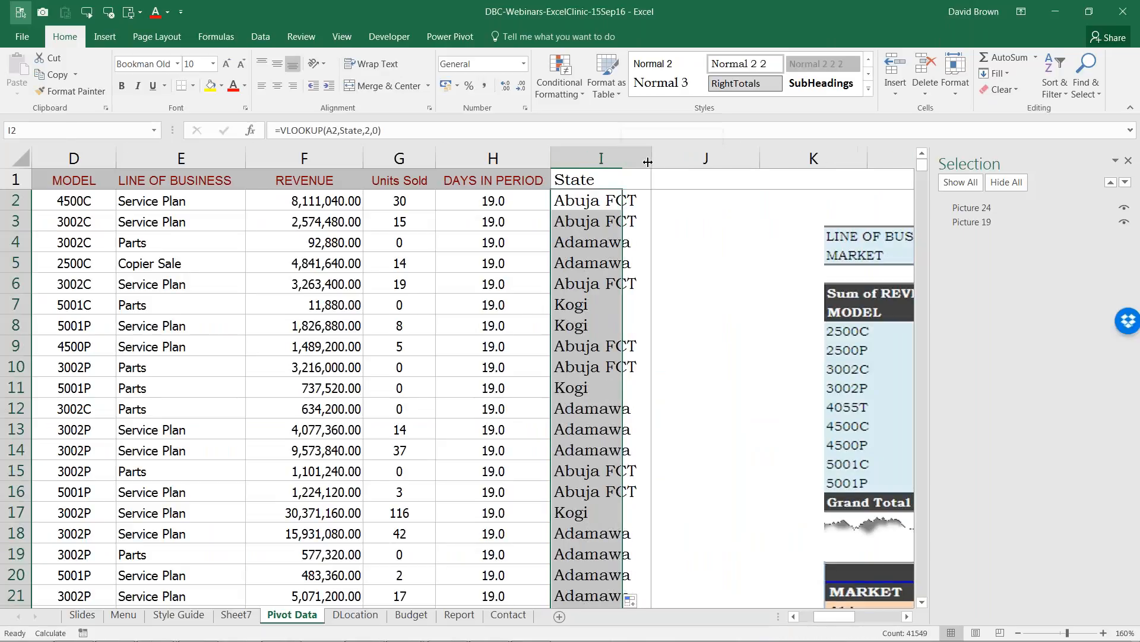
pyautogui.click(608, 198)
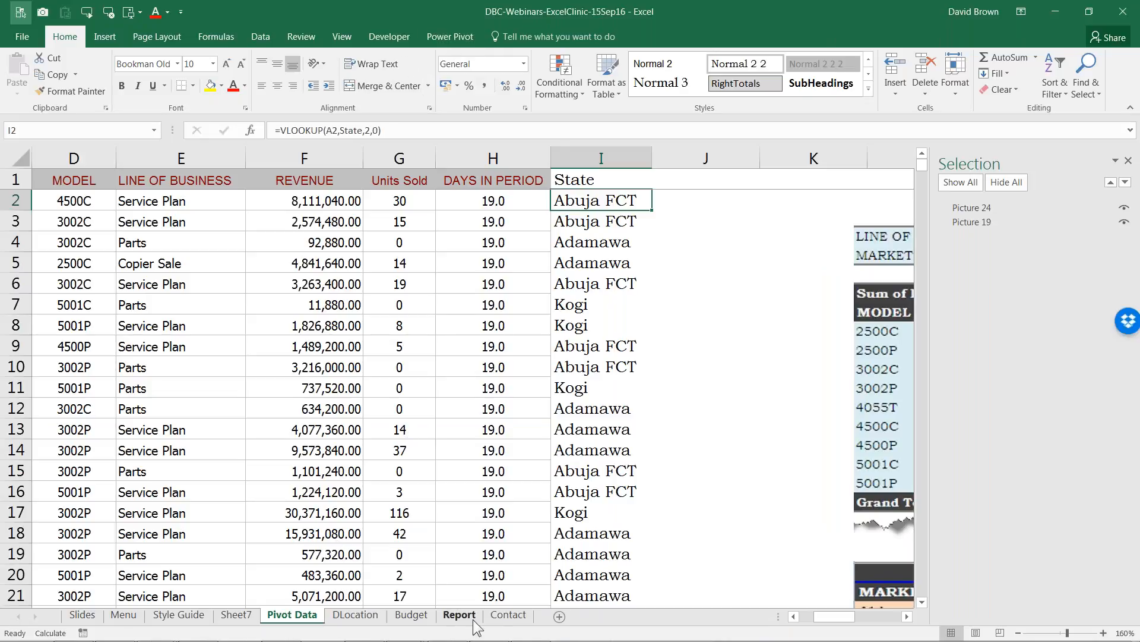
pyautogui.click(604, 179)
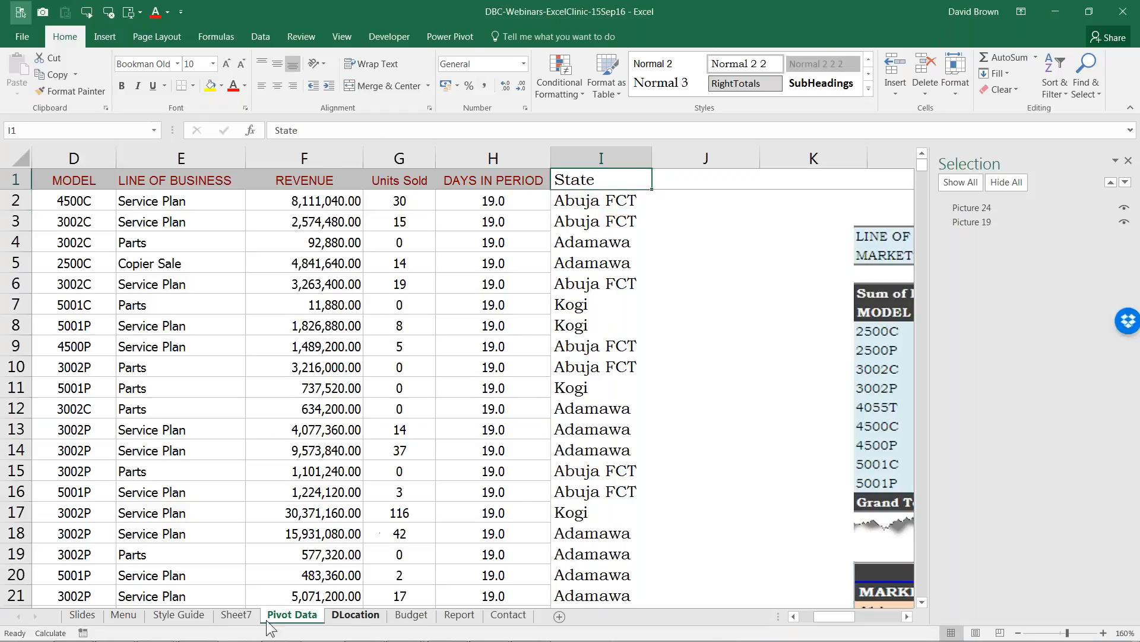
# Change the data source of the PivotTable on Sheet7 to 'Pivot Data'!$A$1:$I$41550 to include the State column.
pyautogui.click(237, 615)
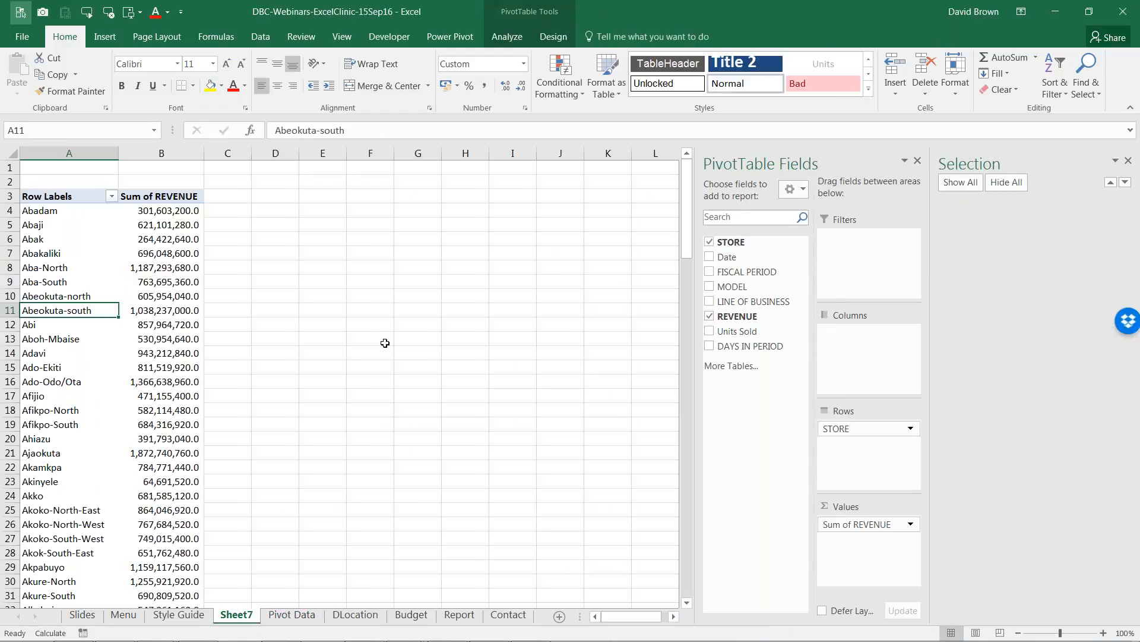
pyautogui.click(83, 239)
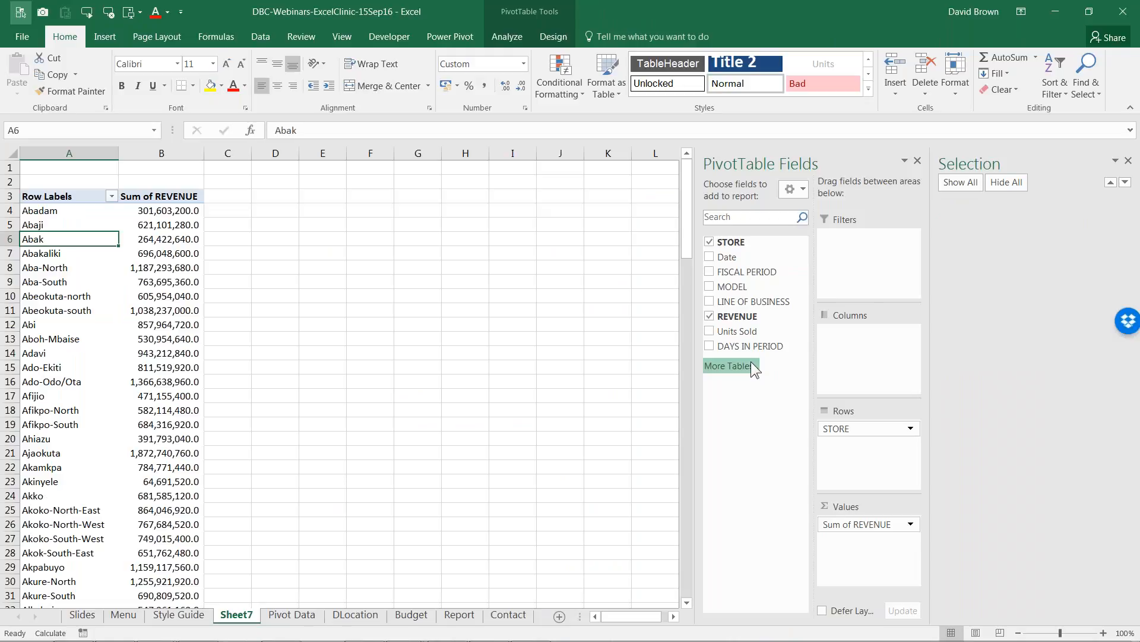
pyautogui.click(512, 33)
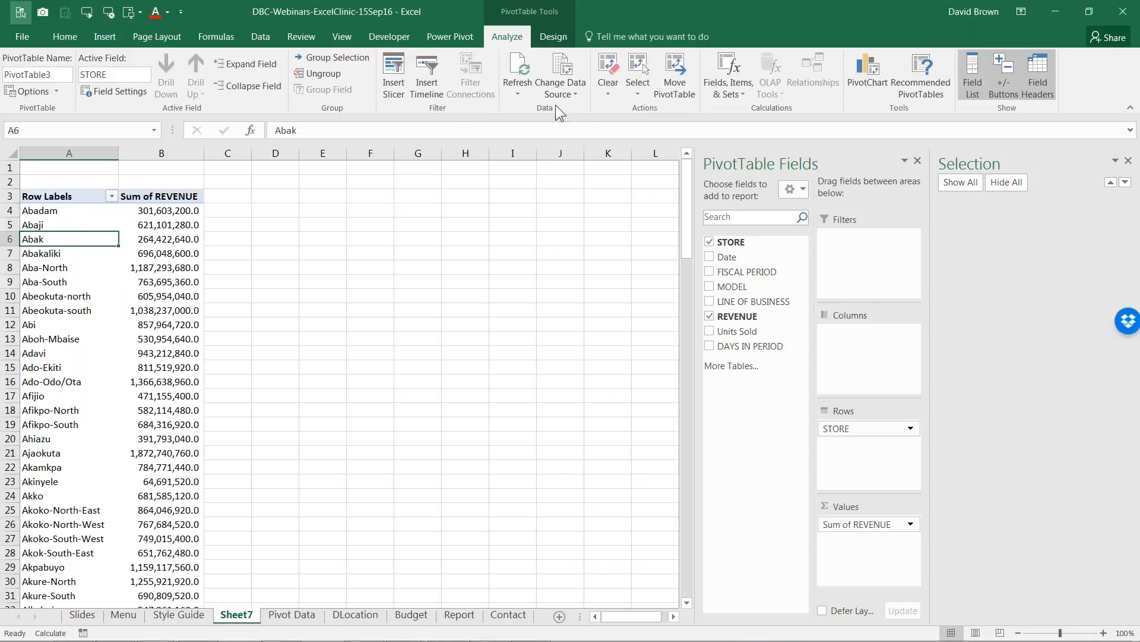
pyautogui.click(569, 89)
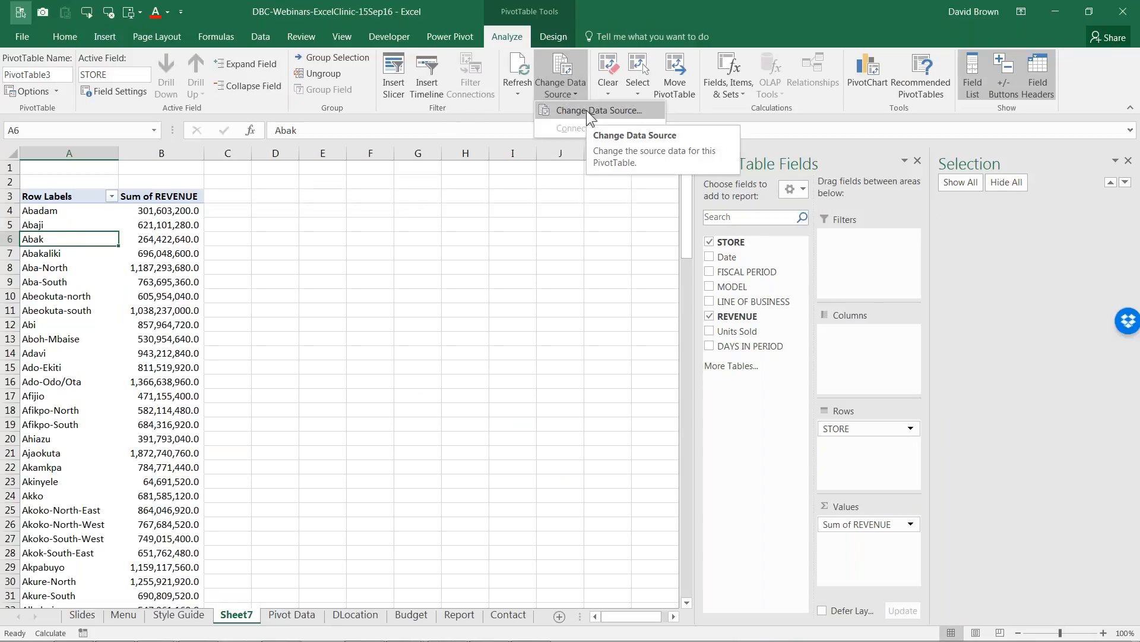
pyautogui.click(587, 109)
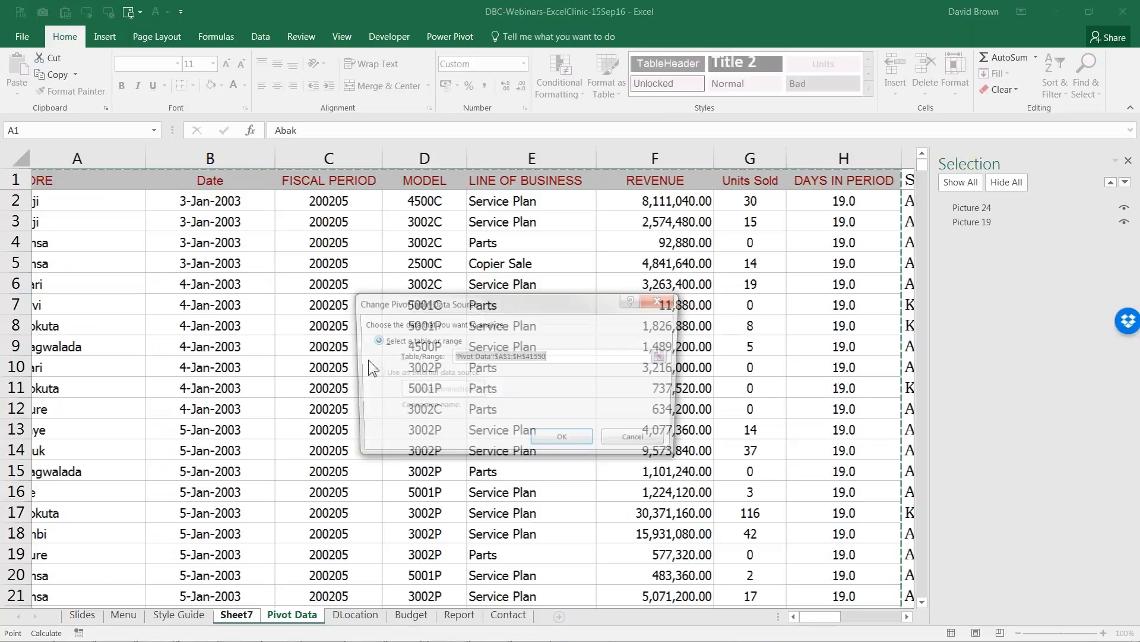
pyautogui.click(907, 616)
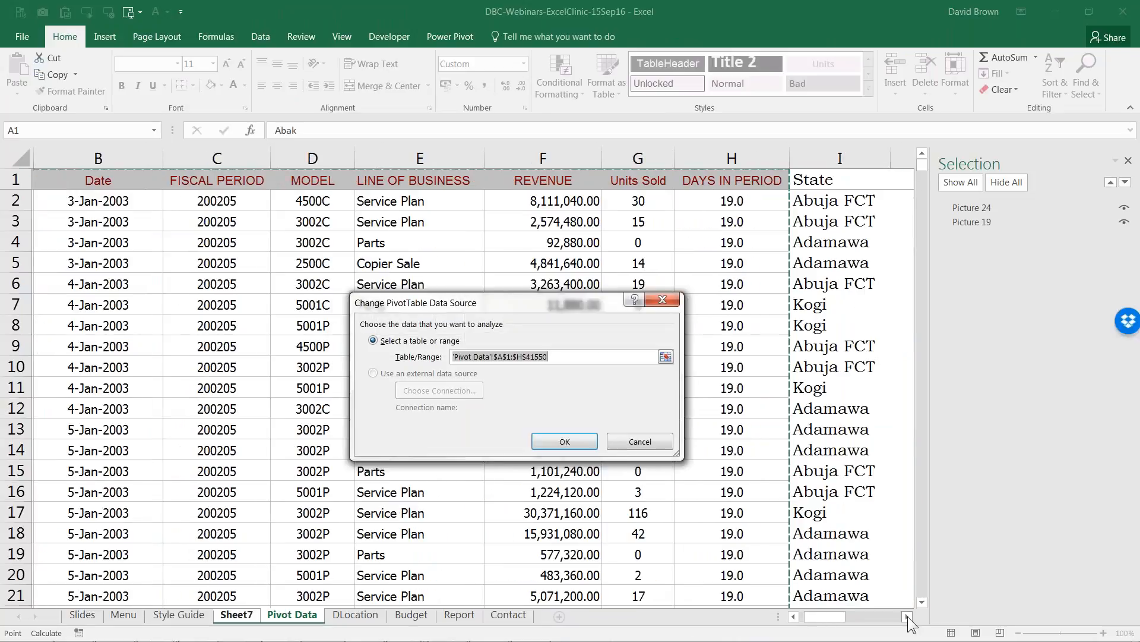
pyautogui.click(907, 616)
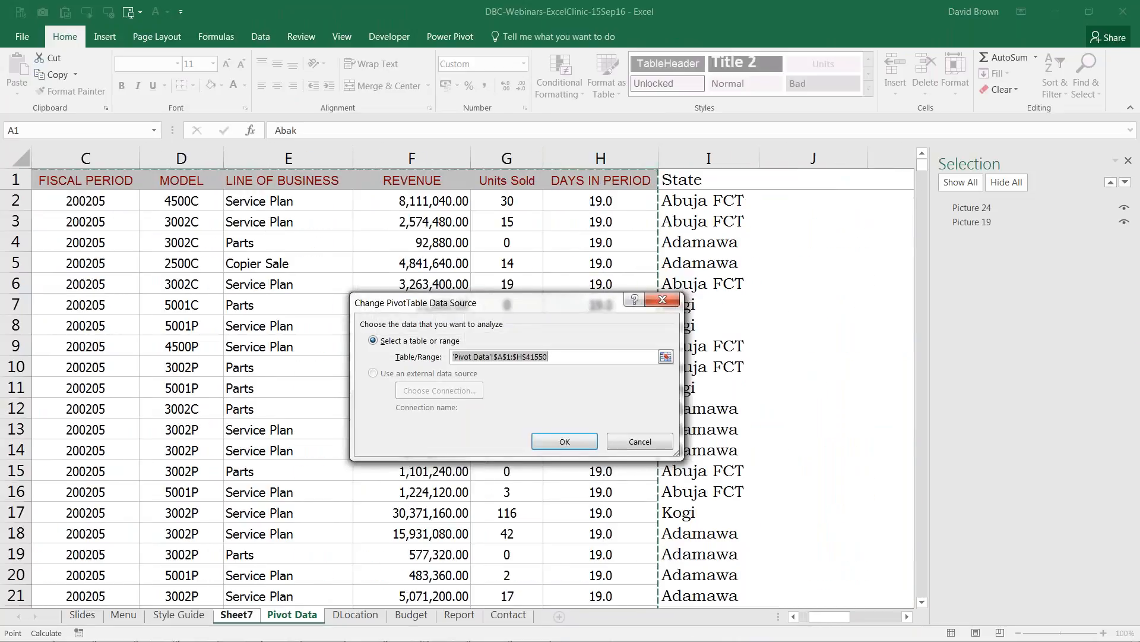
pyautogui.click(512, 358)
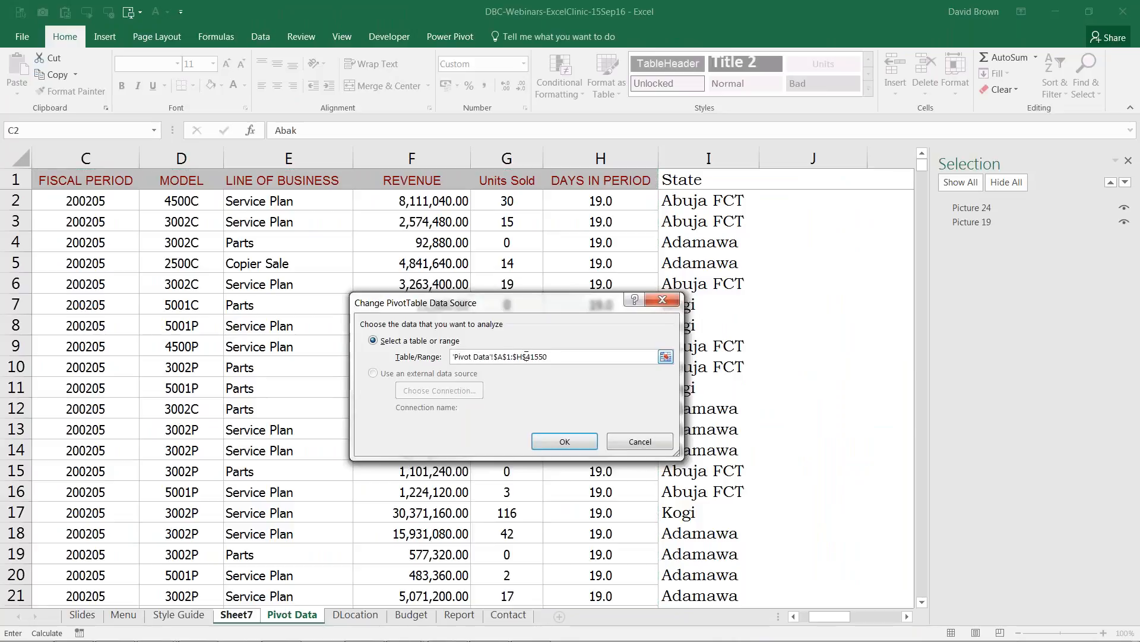
pyautogui.press('BackSpace')
pyautogui.write('I')
pyautogui.click(565, 440)
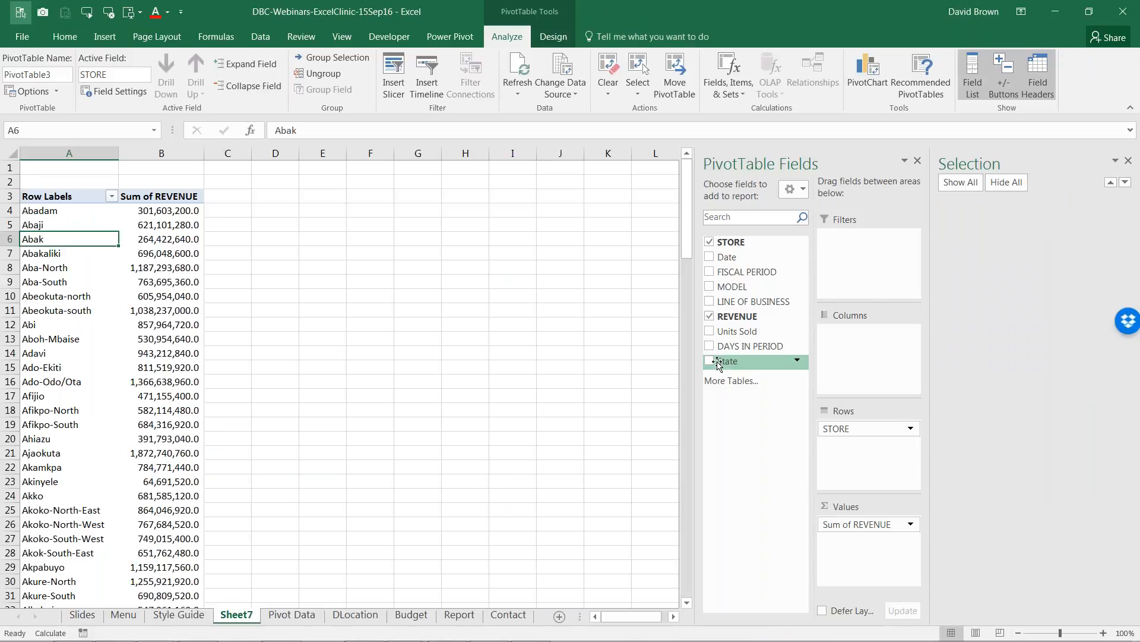
# Replace STORE with State as the PivotTable's row field and slightly widen column A.
pyautogui.click(709, 361)
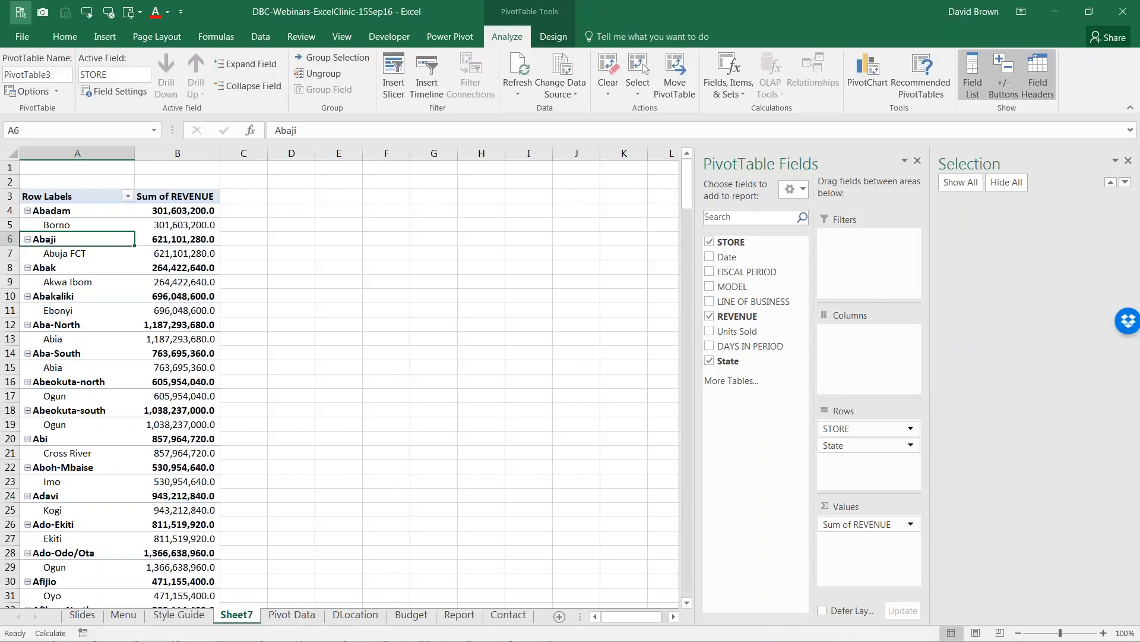
pyautogui.moveTo(861, 433); pyautogui.dragTo(445, 420)
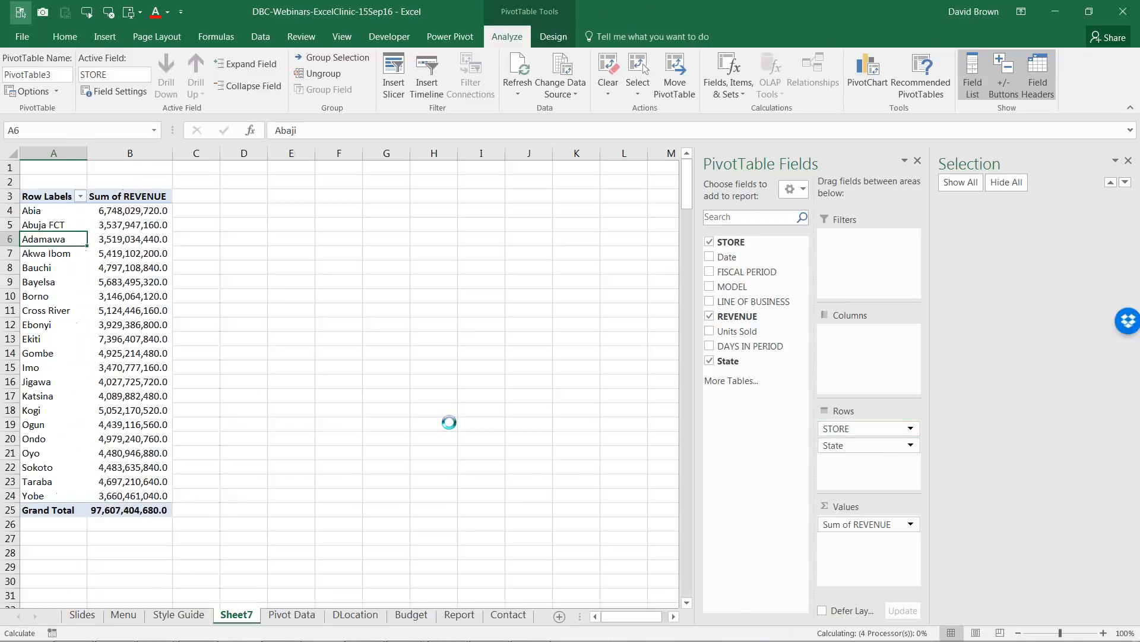
pyautogui.moveTo(97, 155); pyautogui.dragTo(102, 155)
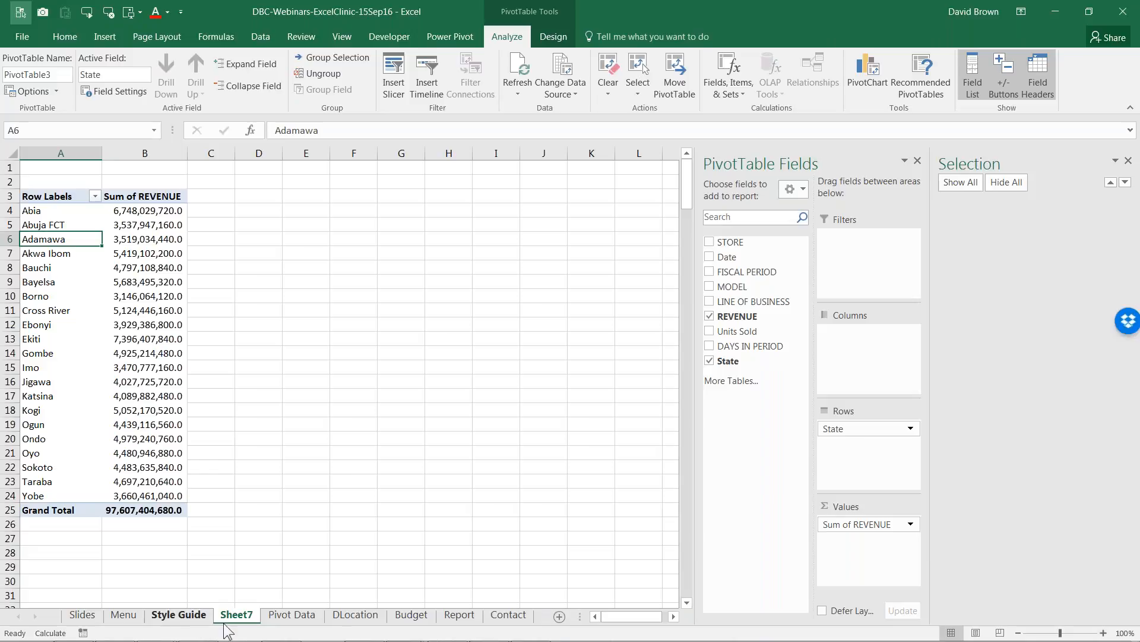
# Add the header Region in cell J1 of the Pivot Data sheet.
pyautogui.click(303, 618)
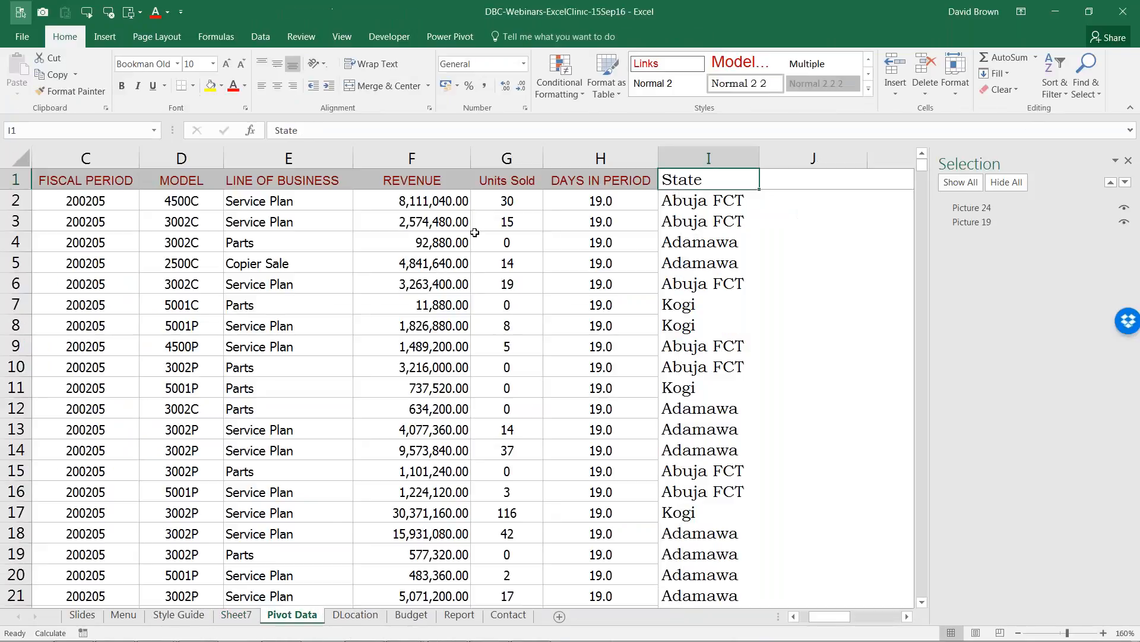
pyautogui.click(790, 181)
pyautogui.write('Region')
pyautogui.press('Return')
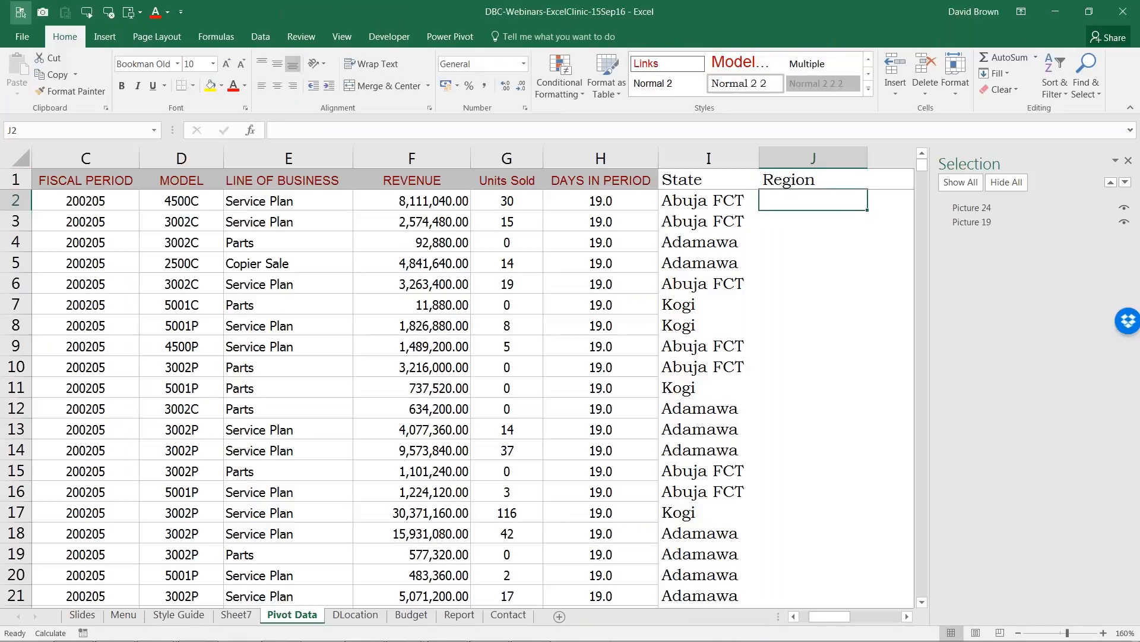
# Delete the Region header from cell J1 of the Pivot Data sheet.
pyautogui.click(787, 180)
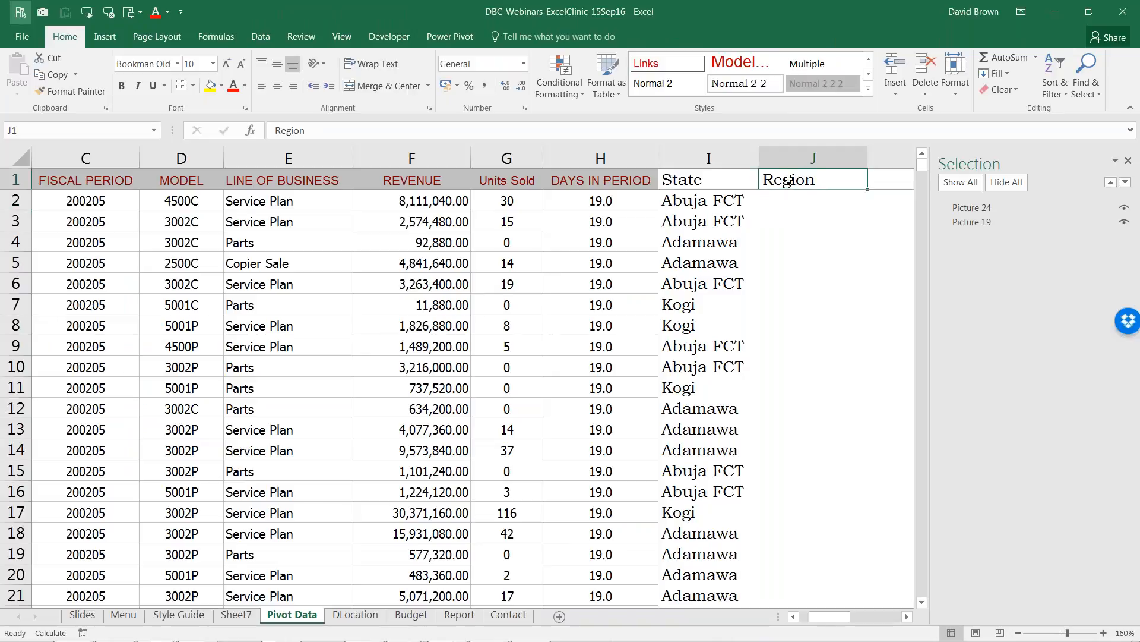
pyautogui.press('Delete')
# Look across the Pivot Data sheet's columns from STORE through State.
pyautogui.click(462, 218)
pyautogui.press('Left')
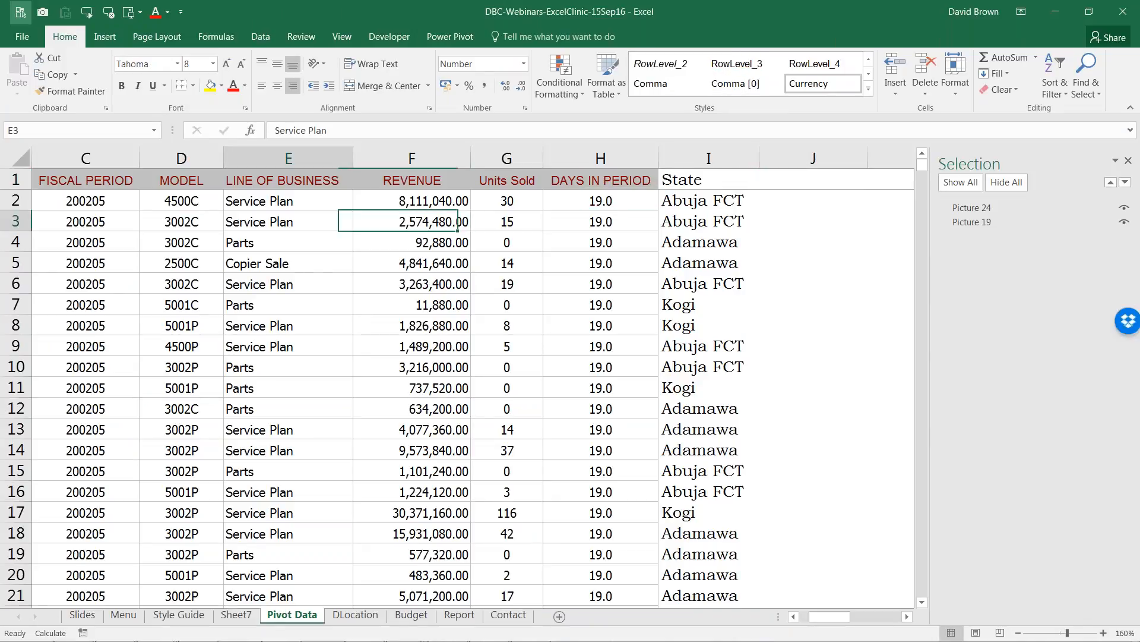
pyautogui.press('Left')
pyautogui.press('Left')
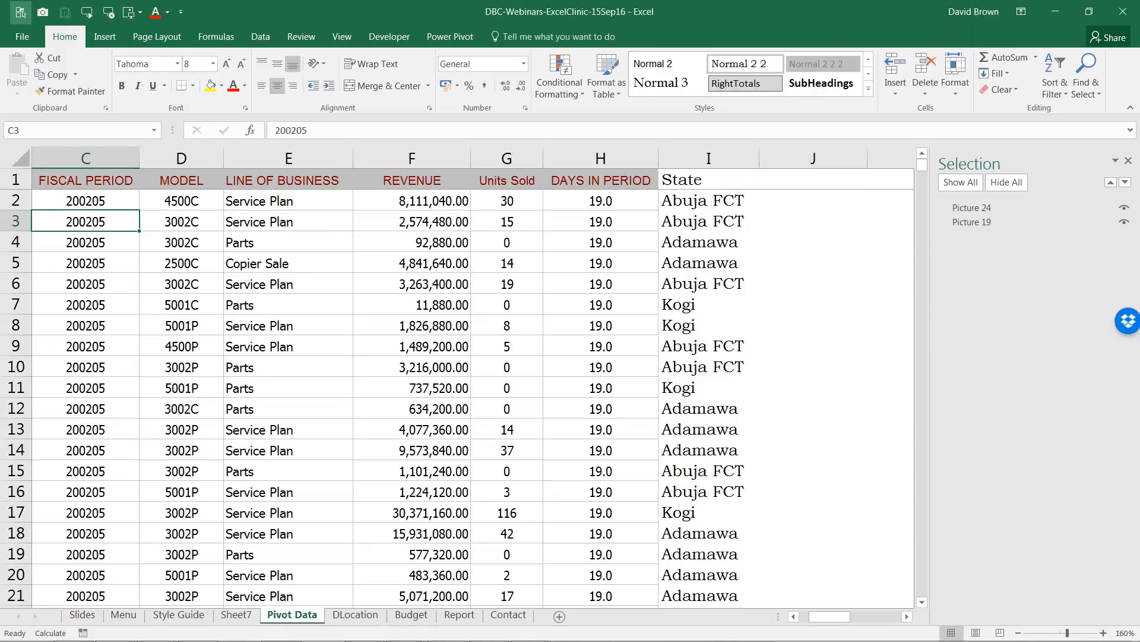
pyautogui.press('Left')
pyautogui.hotkey('ctrl', 'Right')
pyautogui.press('Right')
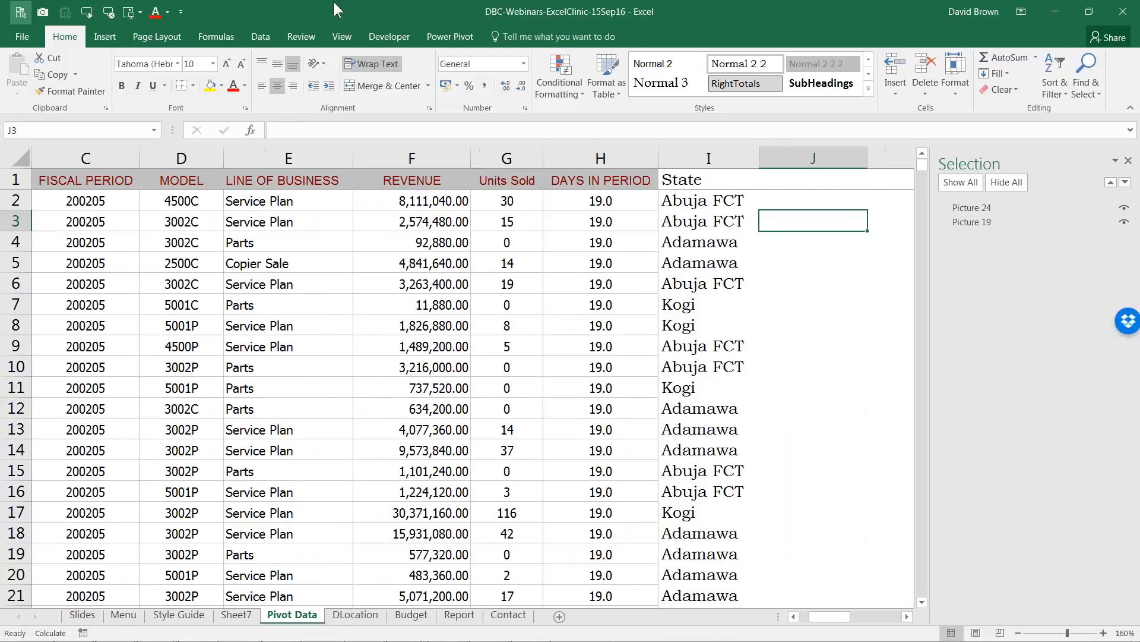
pyautogui.click(449, 37)
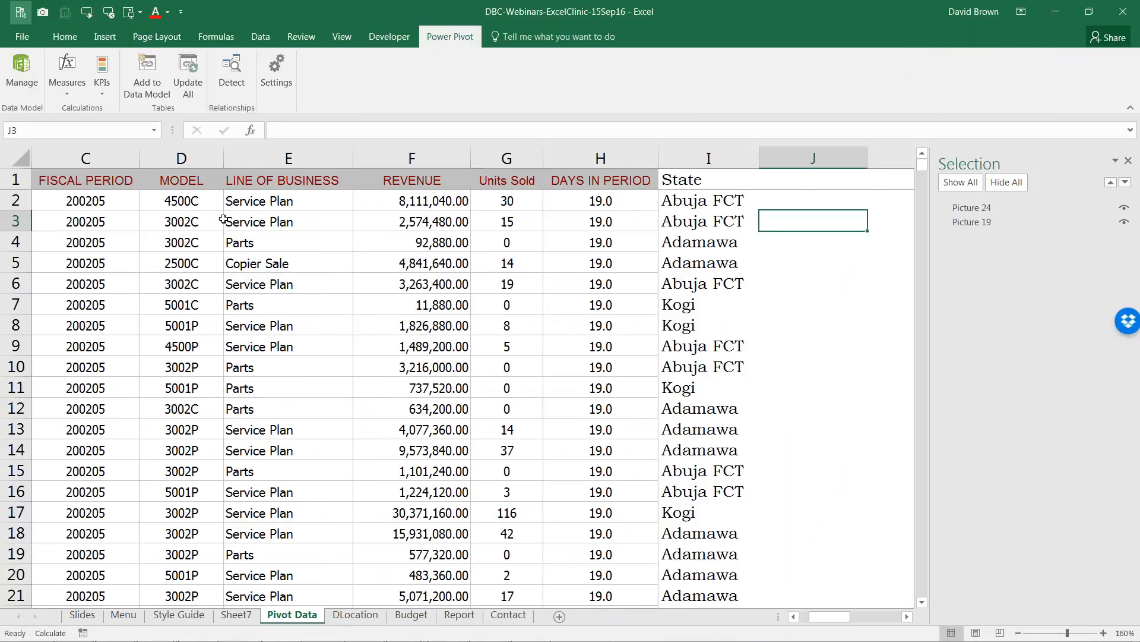
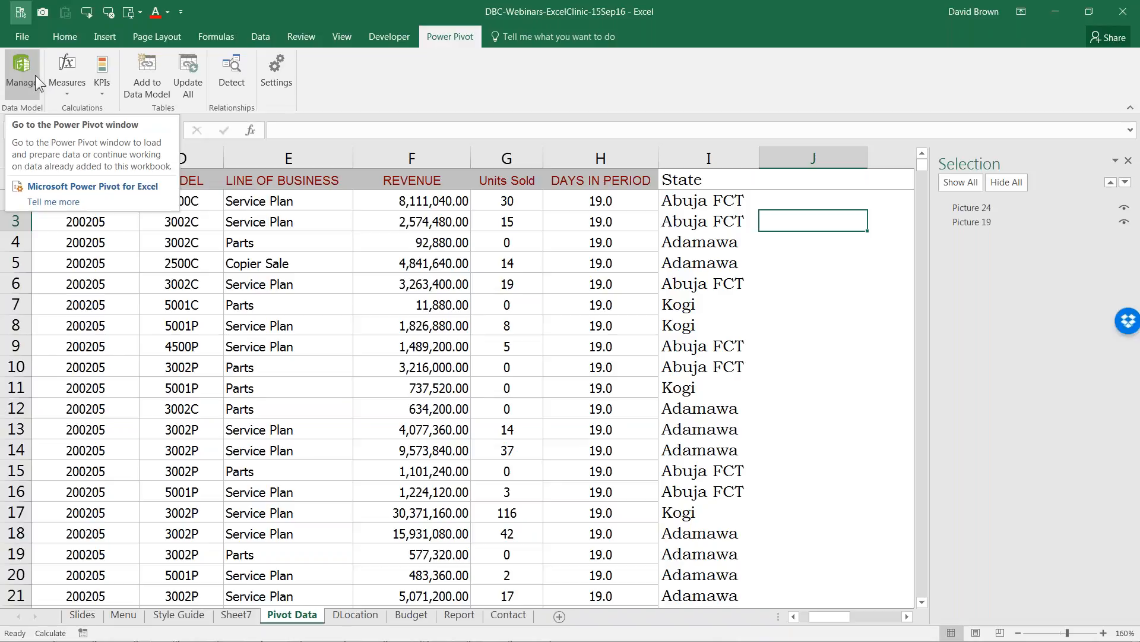
pyautogui.click(331, 284)
pyautogui.press('Left')
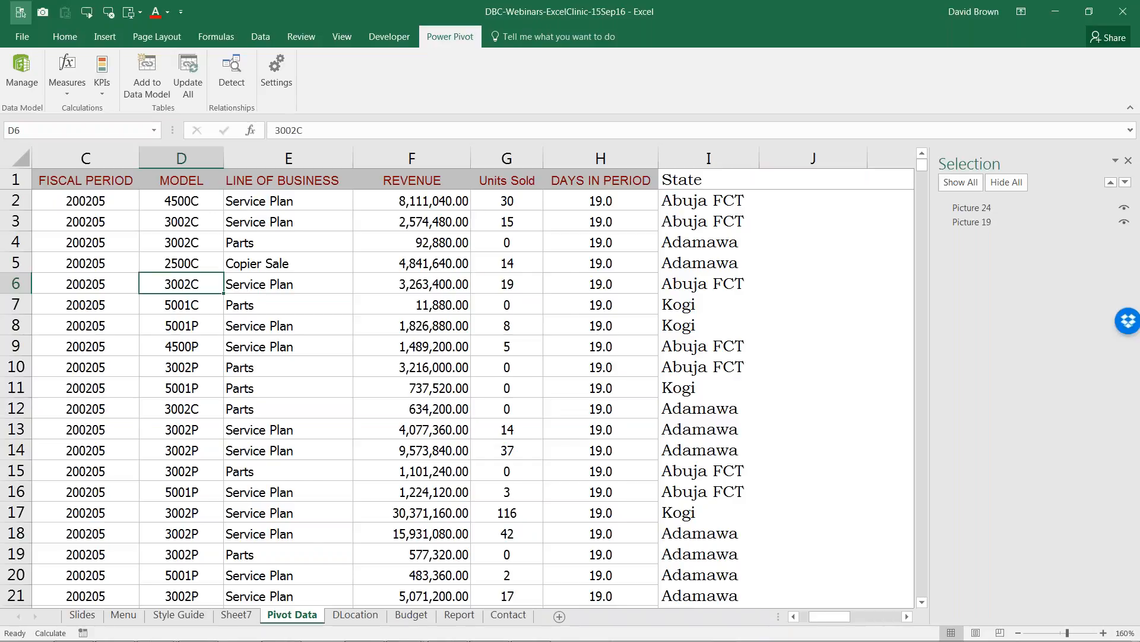
pyautogui.press('Left')
pyautogui.press('Left')
pyautogui.hotkey('ctrl', 'Home')
pyautogui.press('Right')
pyautogui.press('Right')
pyautogui.press('Right')
pyautogui.press('Right')
pyautogui.press('Right')
pyautogui.press('Right')
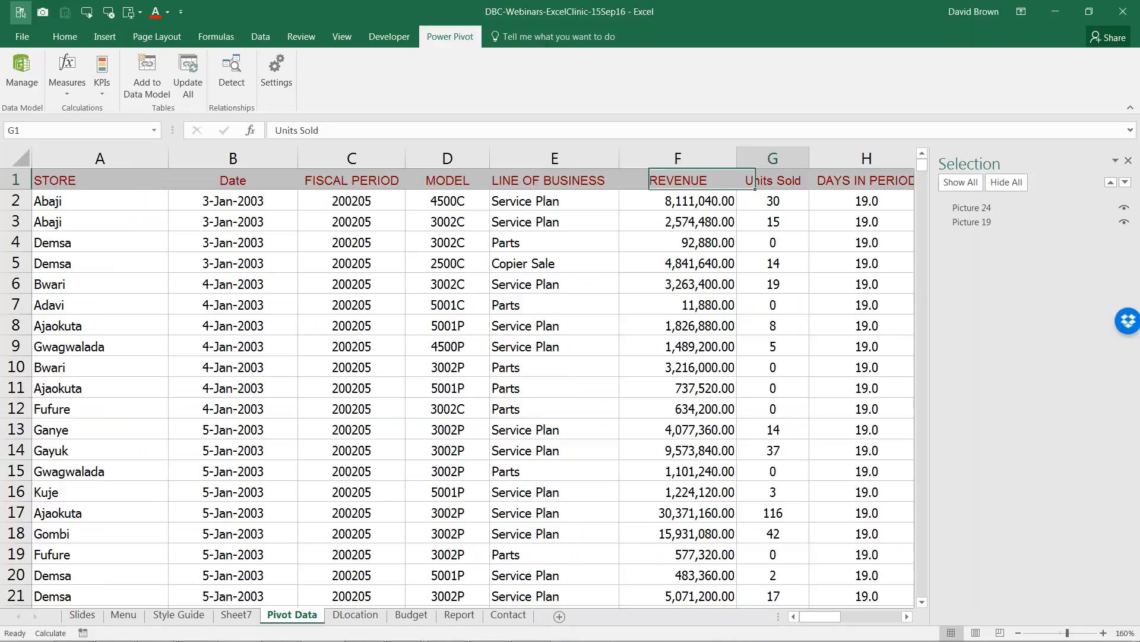
pyautogui.press('Right')
pyautogui.press('Down')
pyautogui.press('Right')
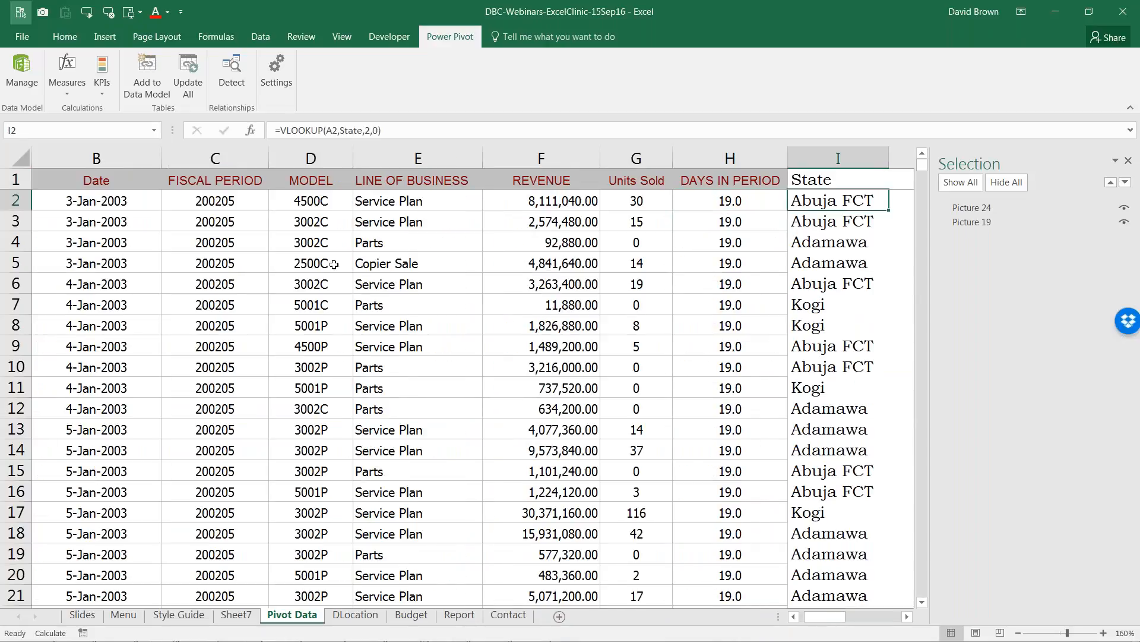
# Convert the MARKET and STORE list in A1:B133 of the DLocation sheet into a table with headers.
pyautogui.click(364, 612)
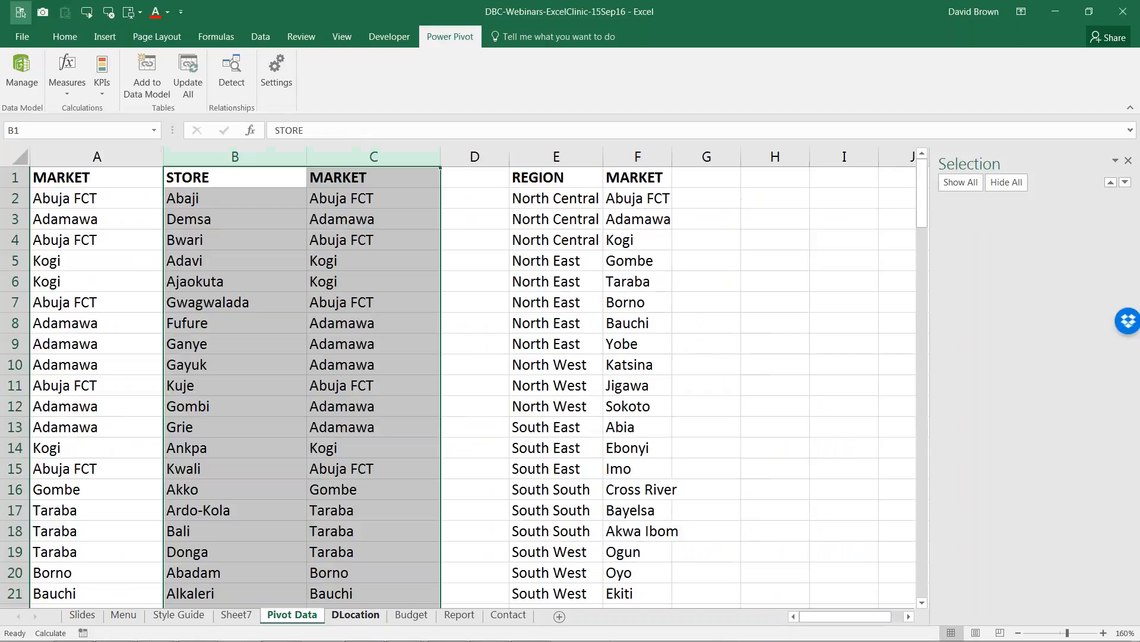
pyautogui.click(245, 237)
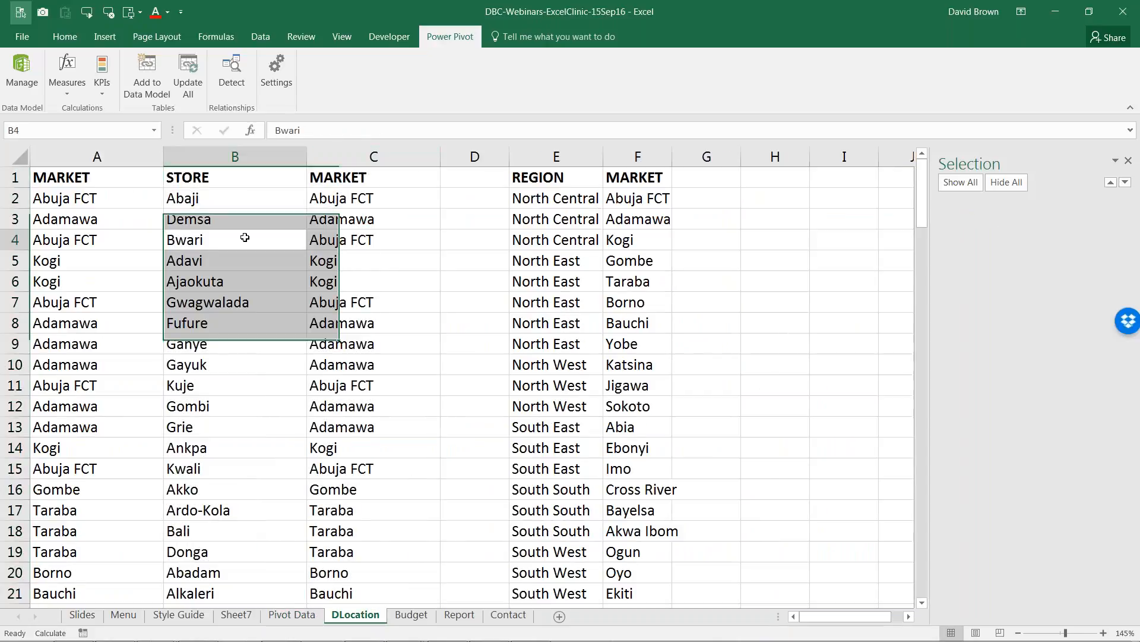
pyautogui.moveTo(106, 178); pyautogui.dragTo(242, 488)
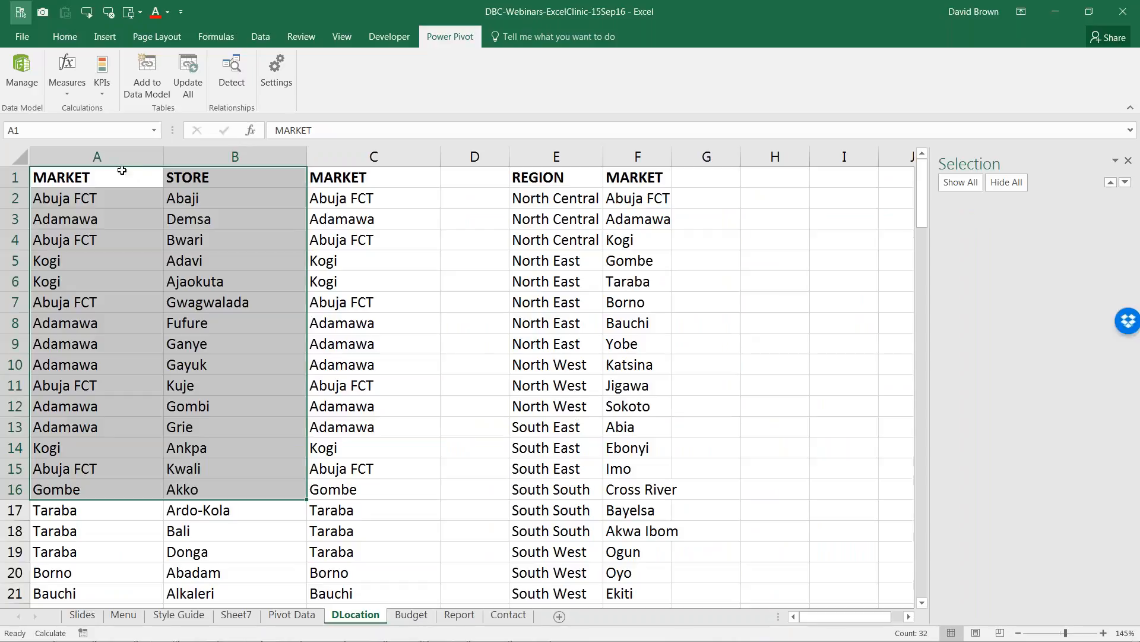
pyautogui.click(97, 173)
pyautogui.hotkey('shift', 'Right')
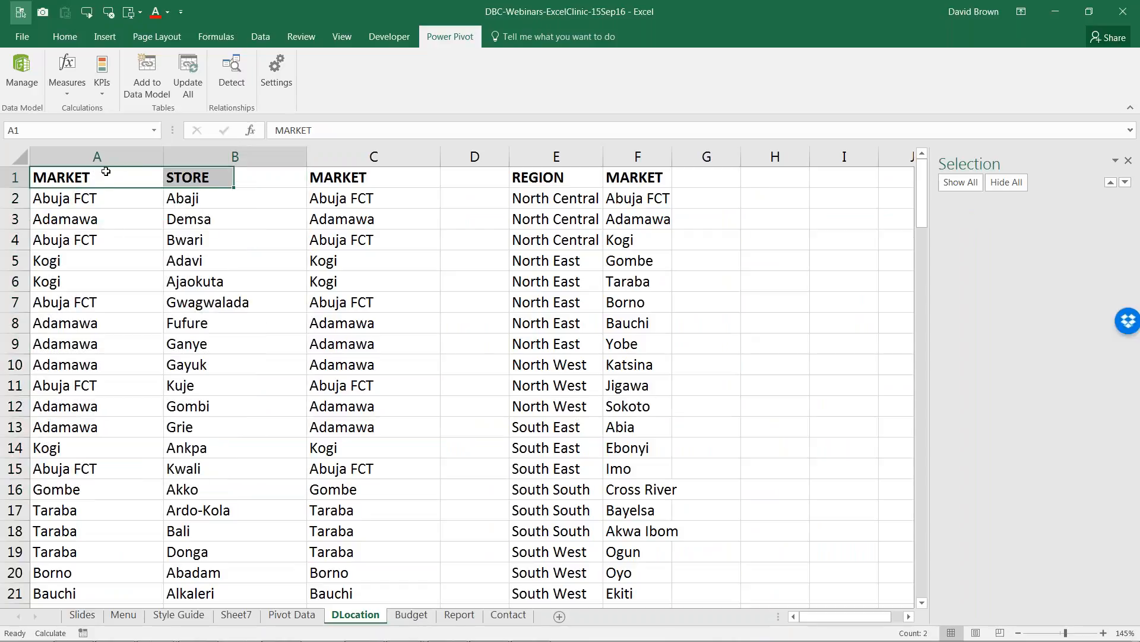
pyautogui.press('Right')
pyautogui.press('Left')
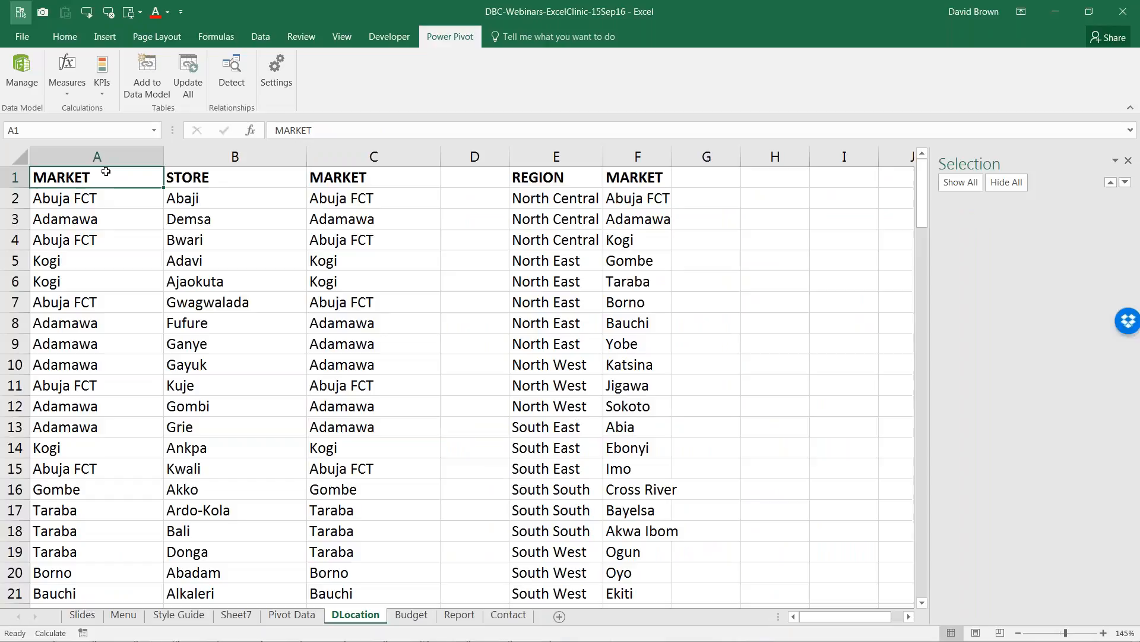
pyautogui.hotkey('shift', 'Right')
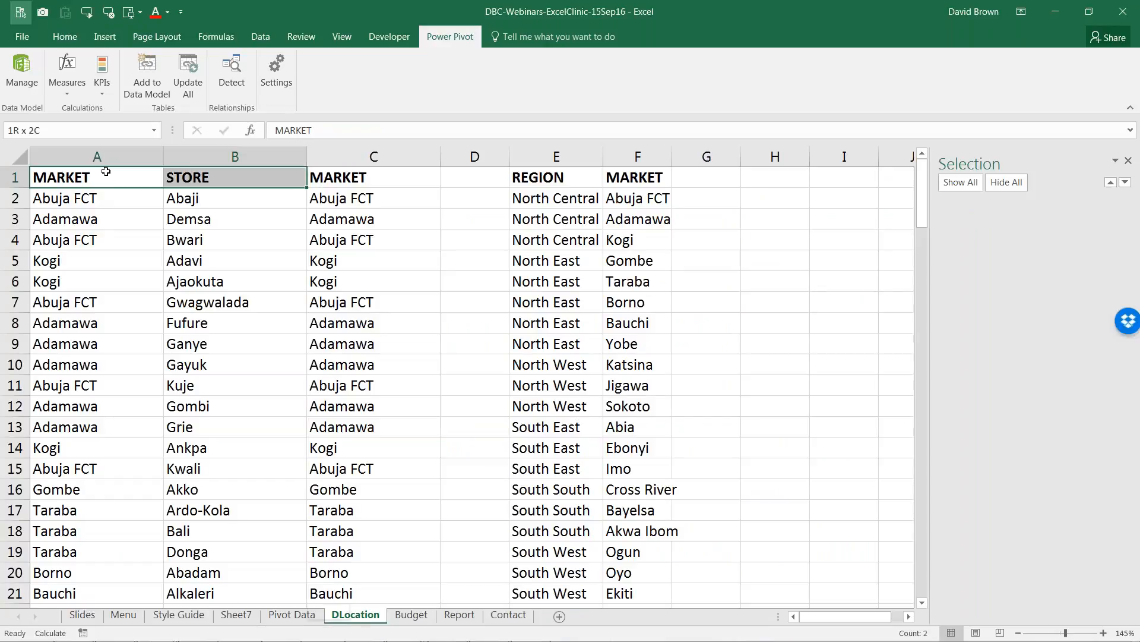
pyautogui.hotkey('ctrl', 'shift', 'Down')
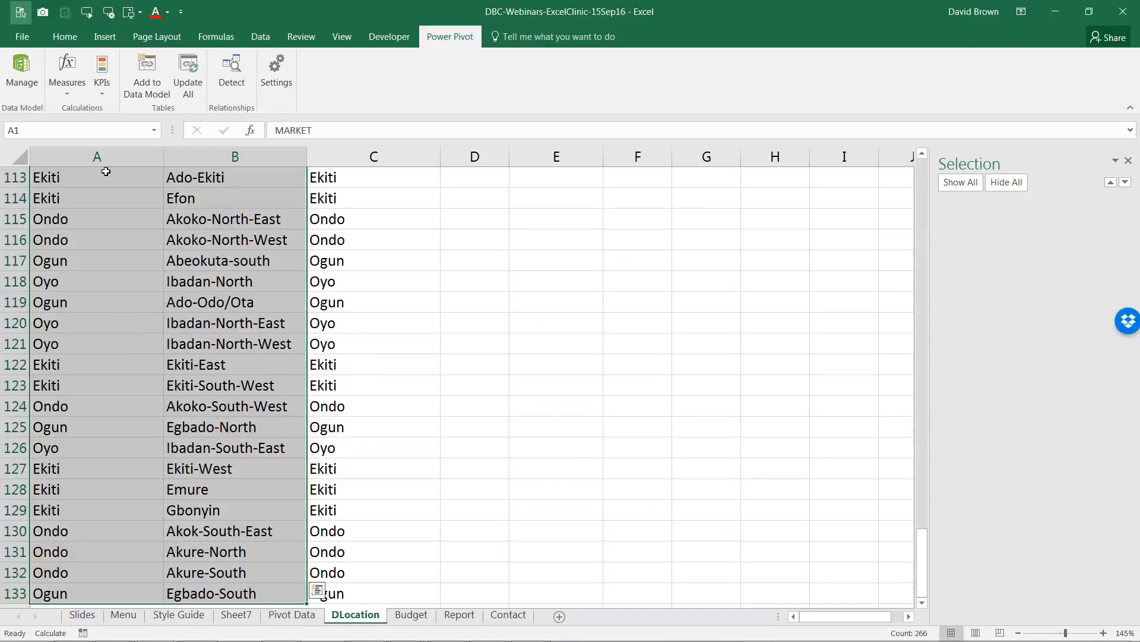
pyautogui.hotkey('ctrl', 't')
pyautogui.press('Return')
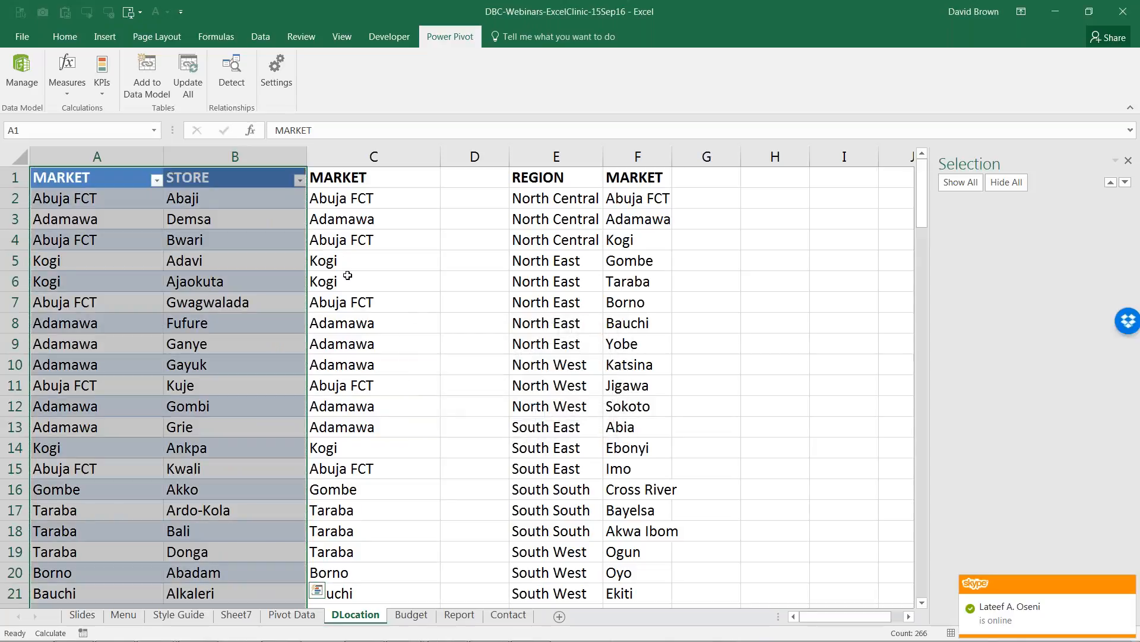
# Name the new MARKET and STORE table Location.
pyautogui.click(37, 75)
pyautogui.write('Lo')
pyautogui.write('cation')
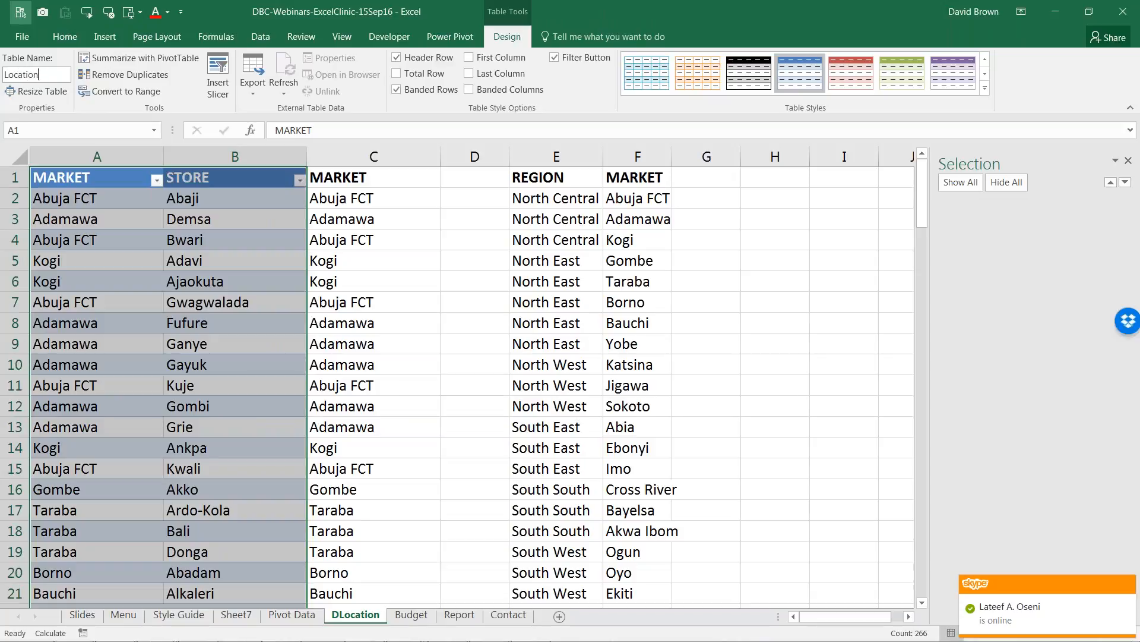
pyautogui.press('Return')
pyautogui.click(98, 221)
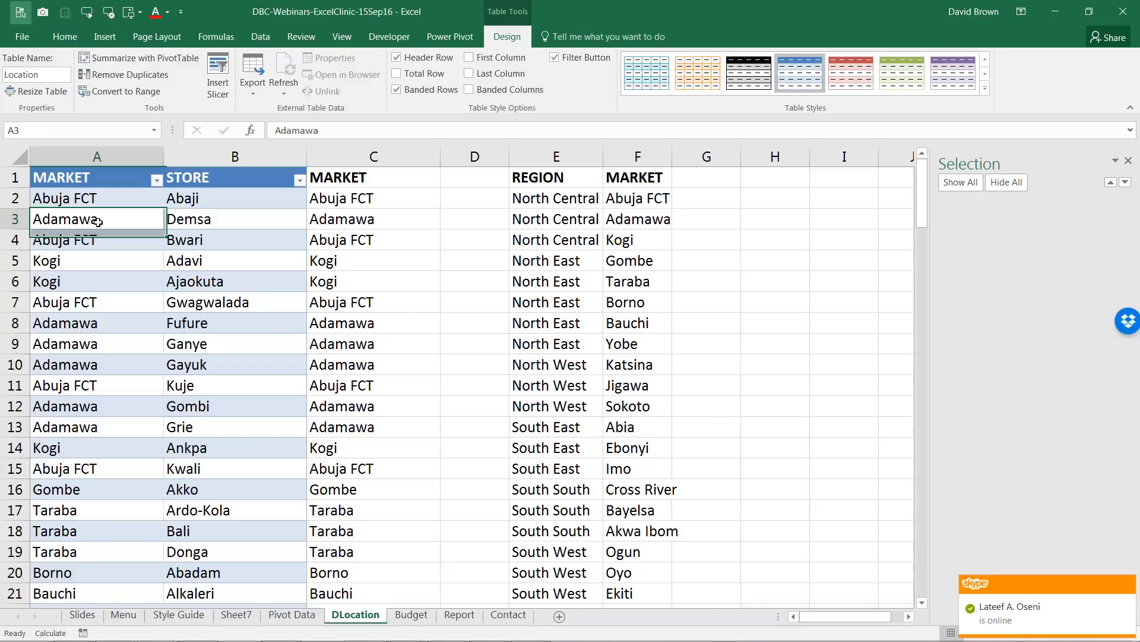
# Convert the REGION and MARKET list in E1:F22 into a table with headers and name it Region.
pyautogui.click(572, 205)
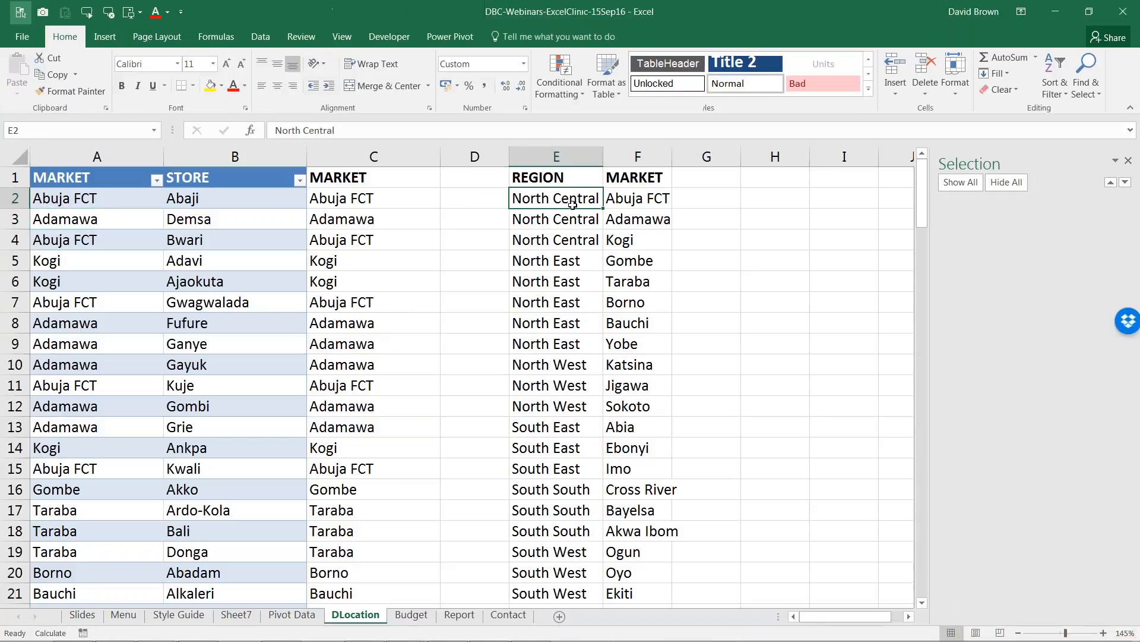
pyautogui.hotkey('ctrl', 't')
pyautogui.press('Return')
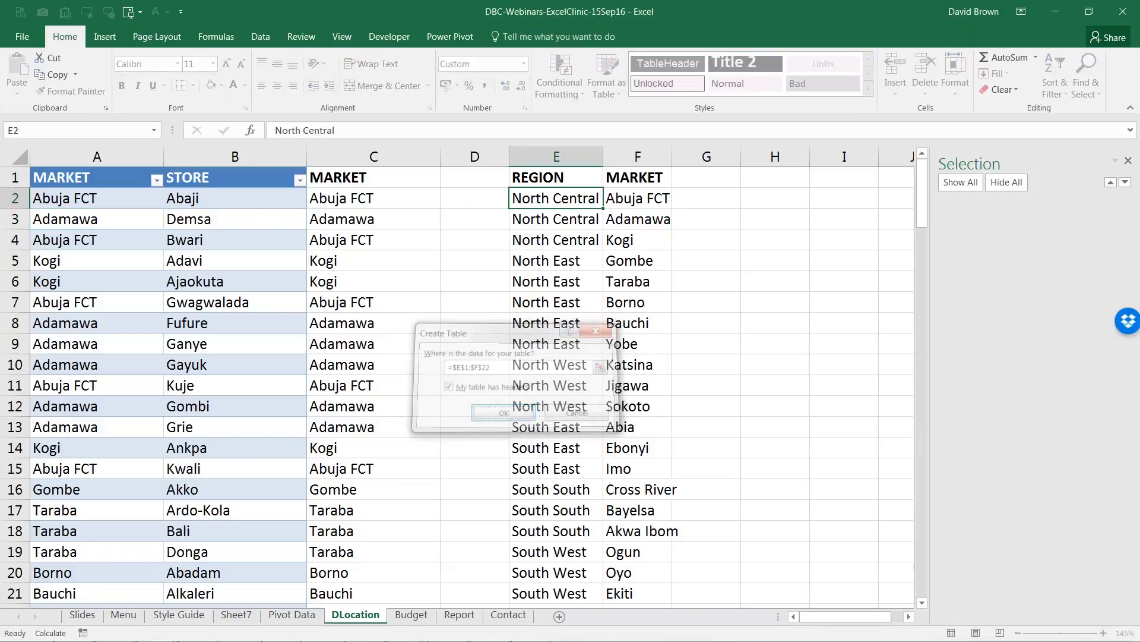
pyautogui.click(49, 75)
pyautogui.write('Region')
pyautogui.press('Return')
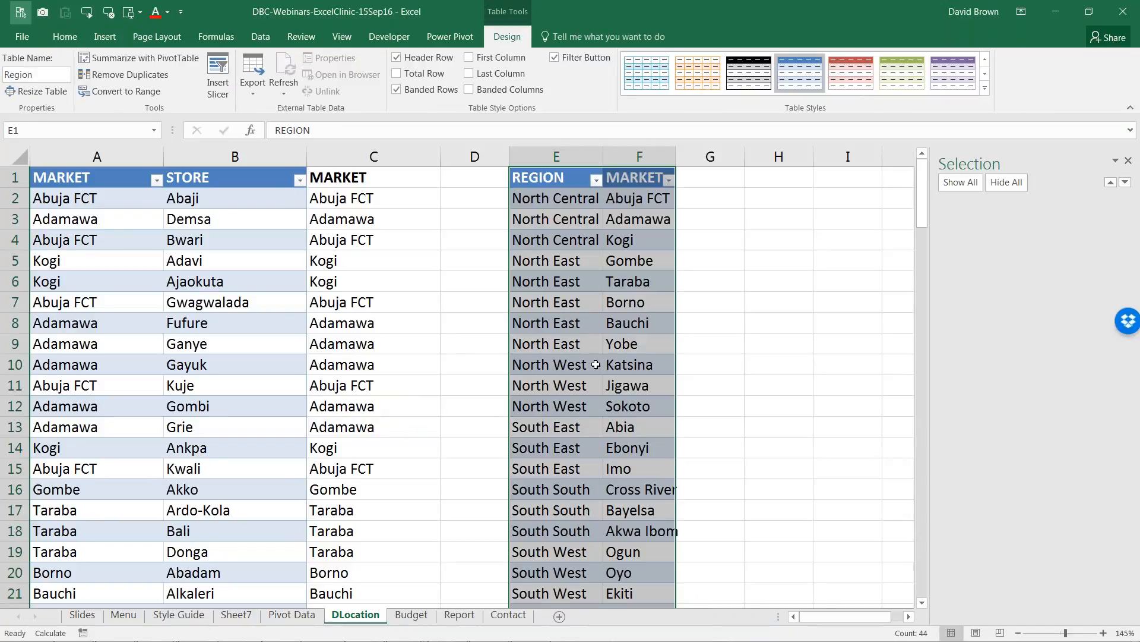
pyautogui.click(596, 364)
pyautogui.click(208, 404)
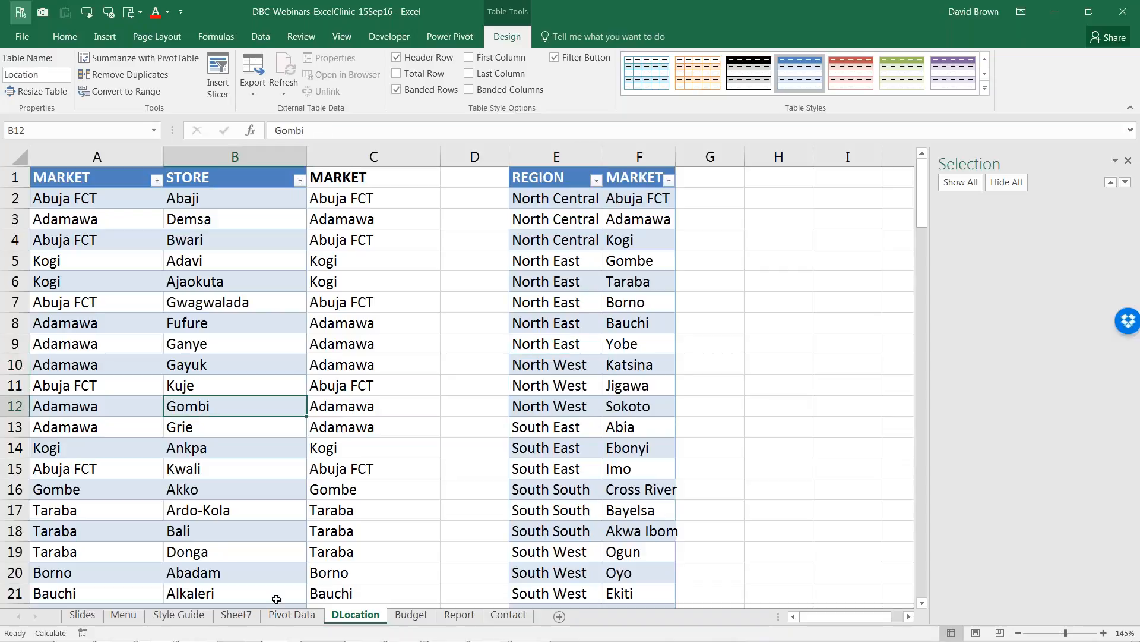
# Convert the Pivot Data sheet's sales records, from STORE through DAYS IN PERIOD without the State column, into a table.
pyautogui.click(292, 618)
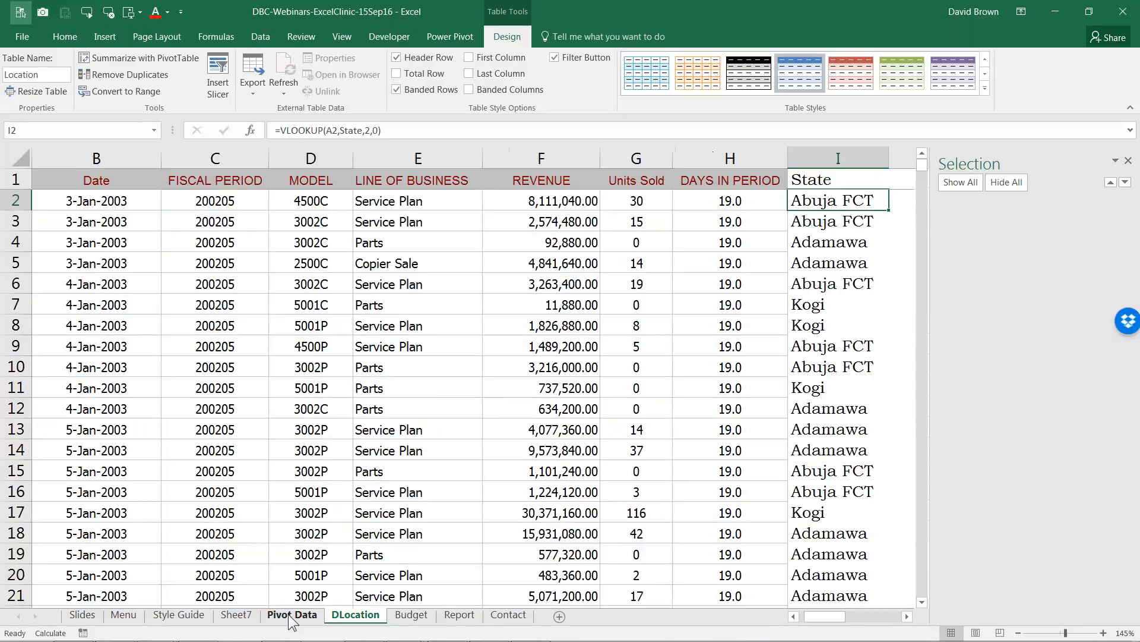
pyautogui.click(134, 207)
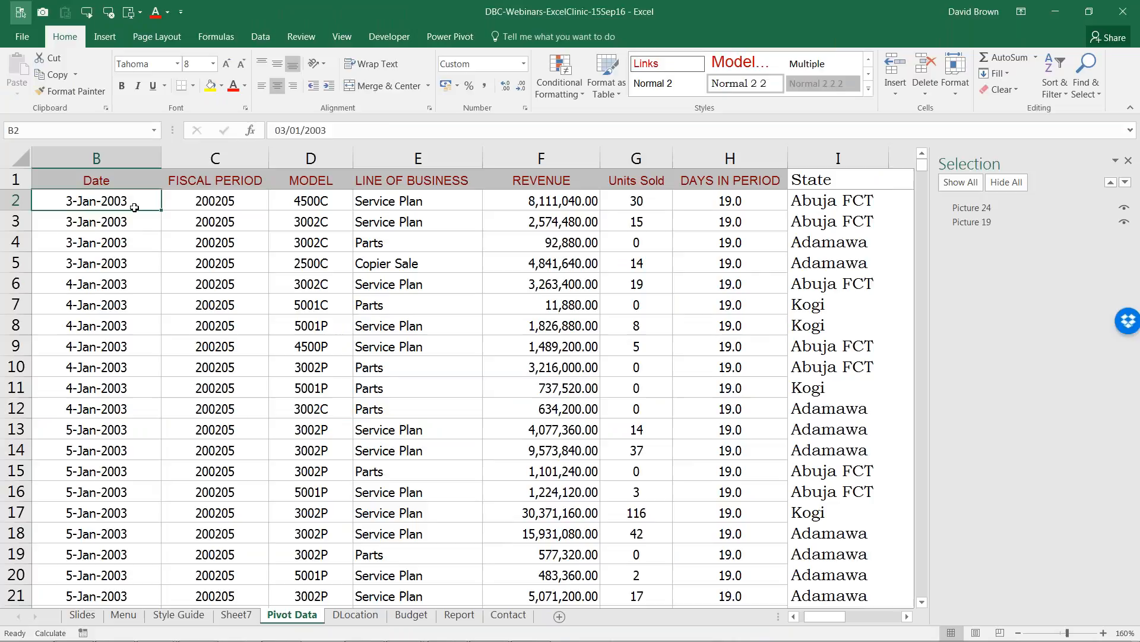
pyautogui.press('Left')
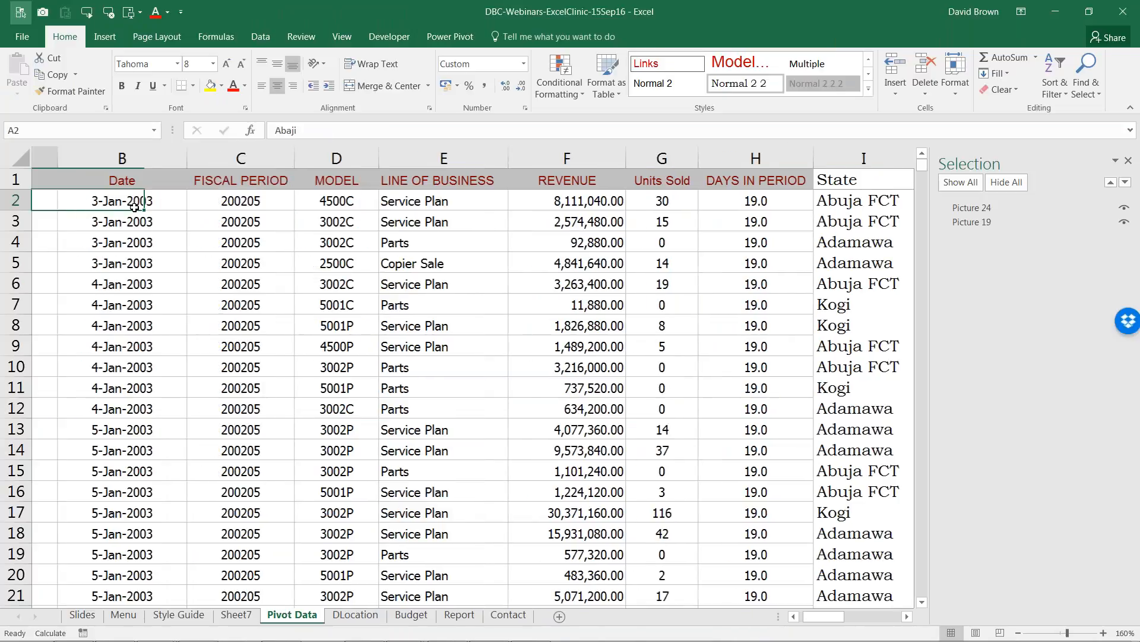
pyautogui.press('Up')
pyautogui.hotkey('ctrl', 'shift', 'Right')
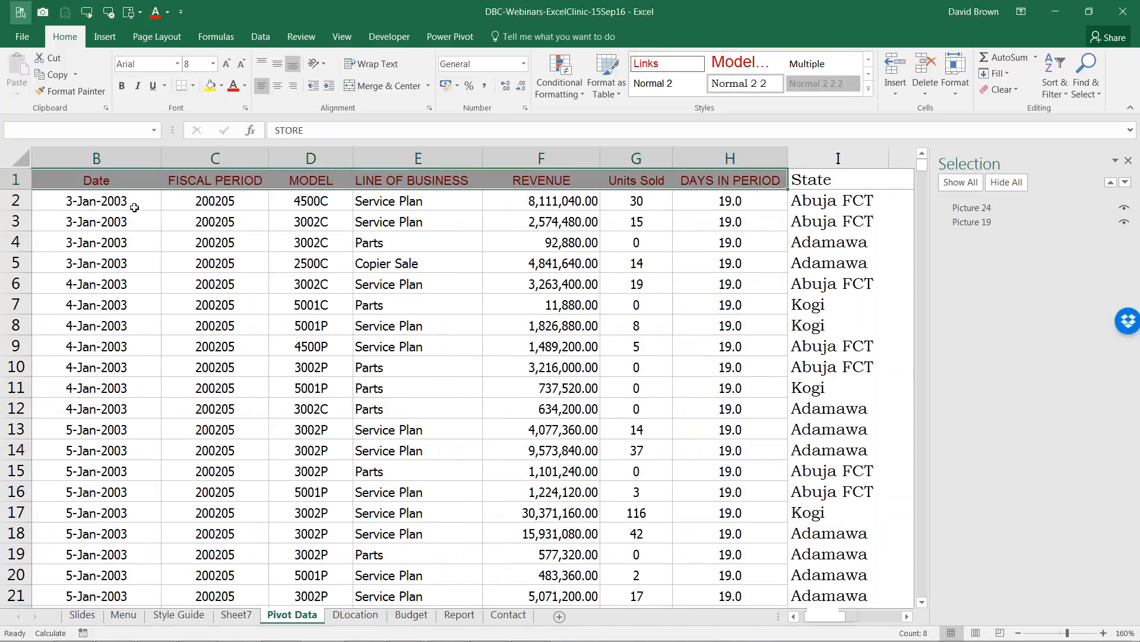
pyautogui.hotkey('ctrl', 'shift', 'Down')
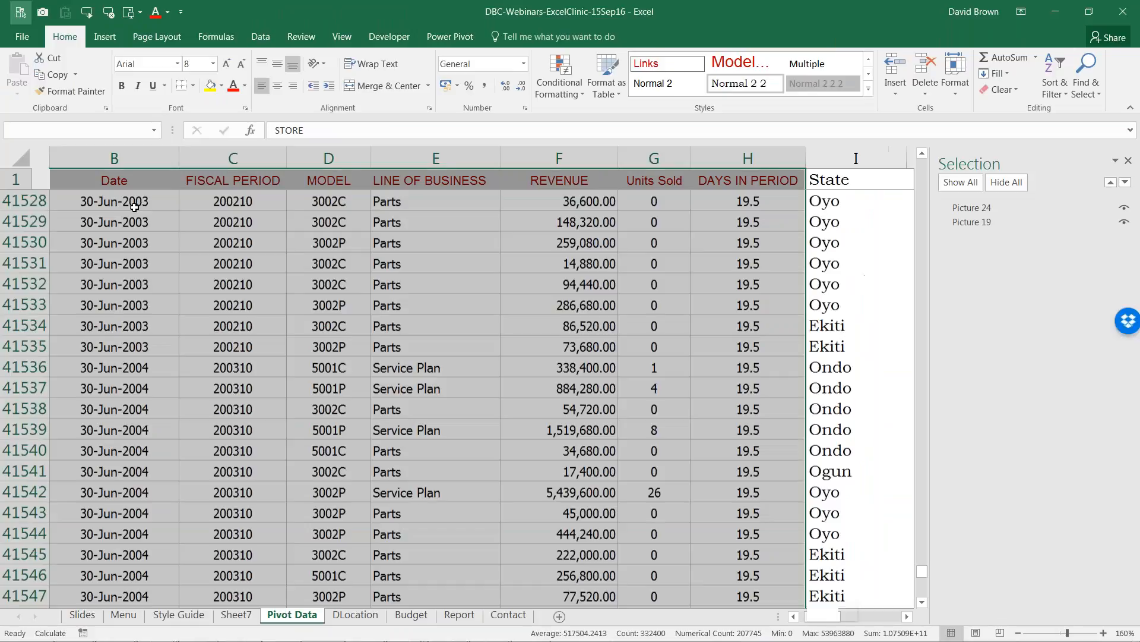
pyautogui.hotkey('ctrl', 't')
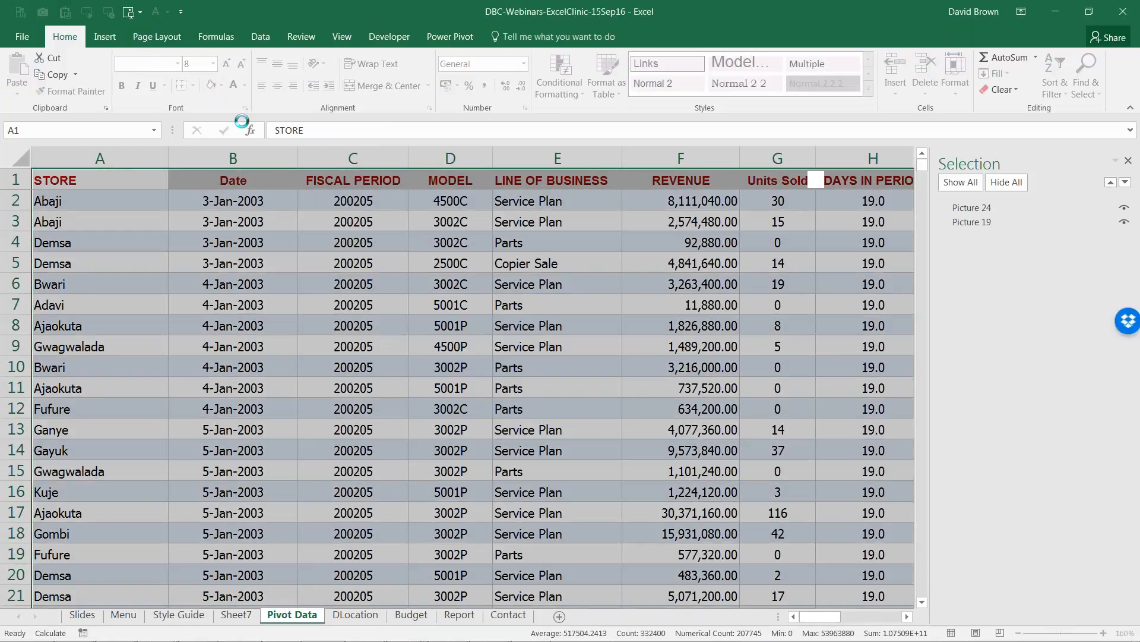
# Name the sales data table MyDATA.
pyautogui.click(37, 74)
pyautogui.write('M')
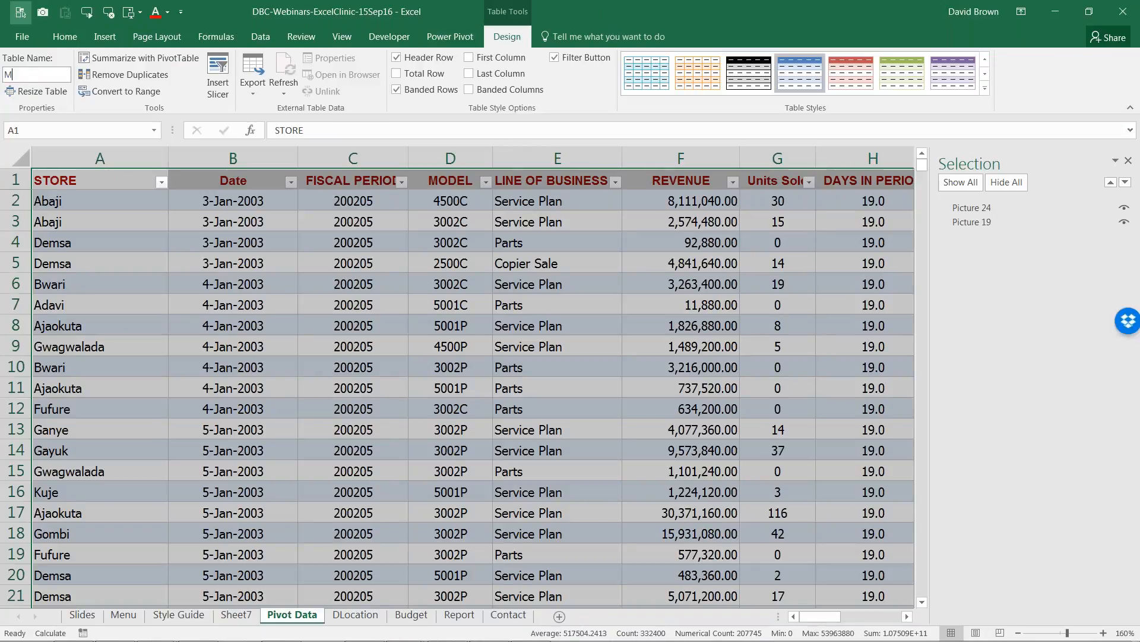
pyautogui.write('yDATA')
pyautogui.press('Return')
pyautogui.click(200, 221)
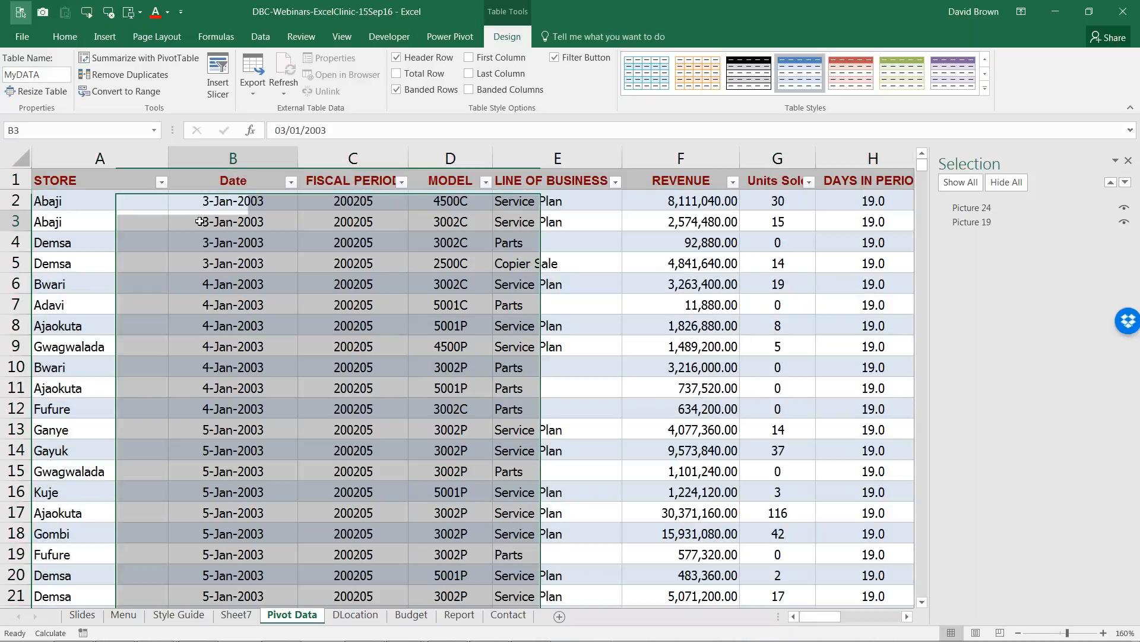
# Add a blank worksheet to the workbook and open the Power Pivot data model window from the Pivot Data sheet.
pyautogui.click(559, 616)
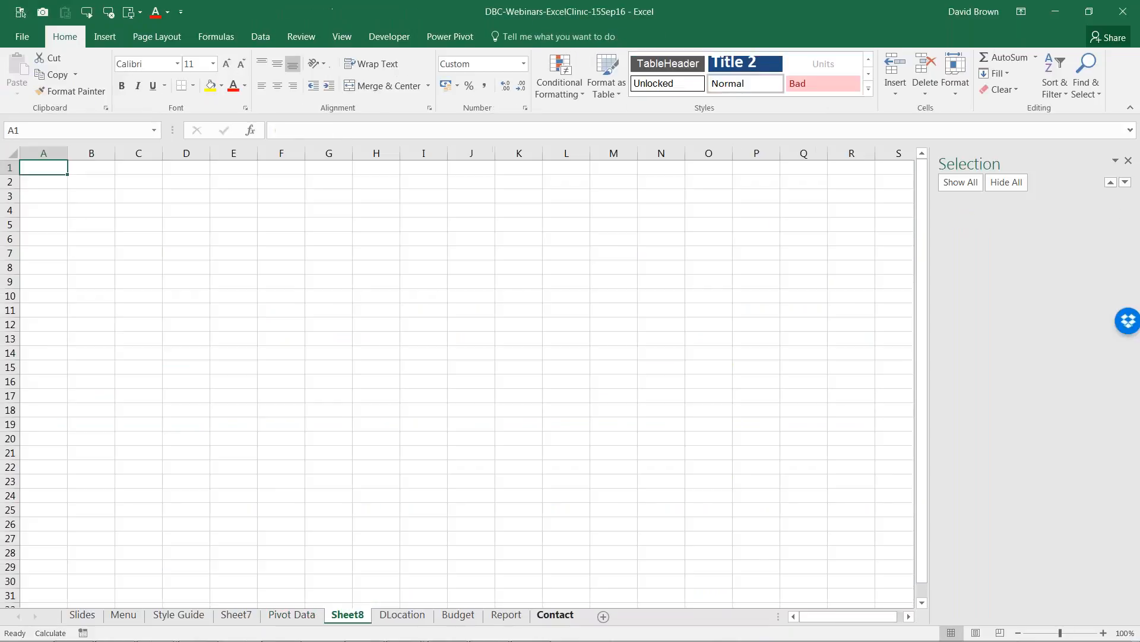
pyautogui.click(292, 616)
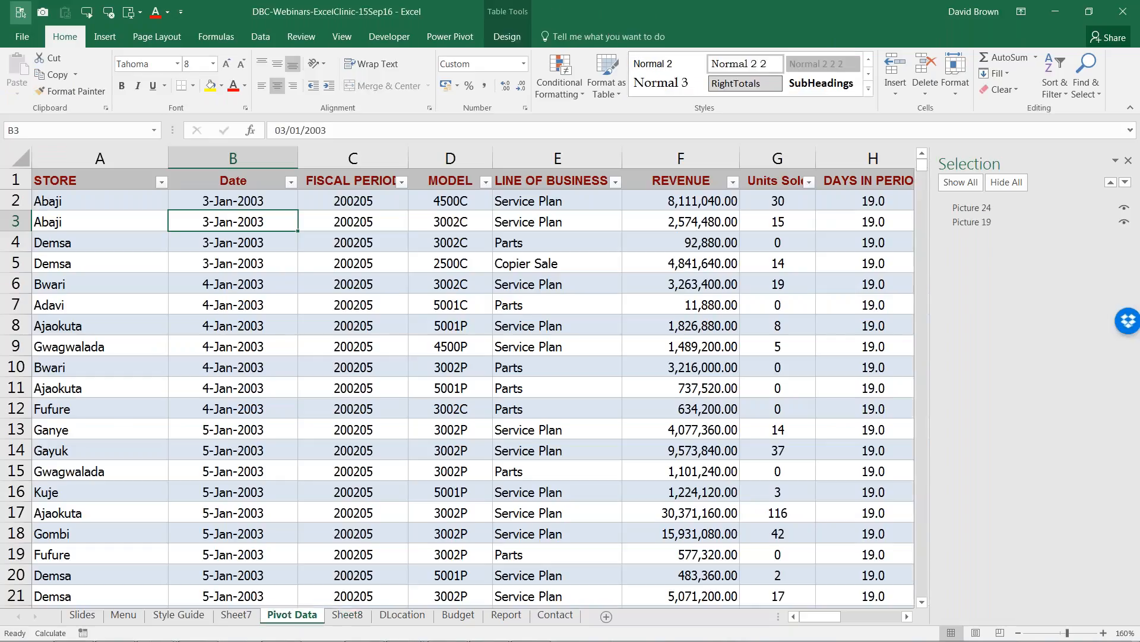
pyautogui.click(461, 32)
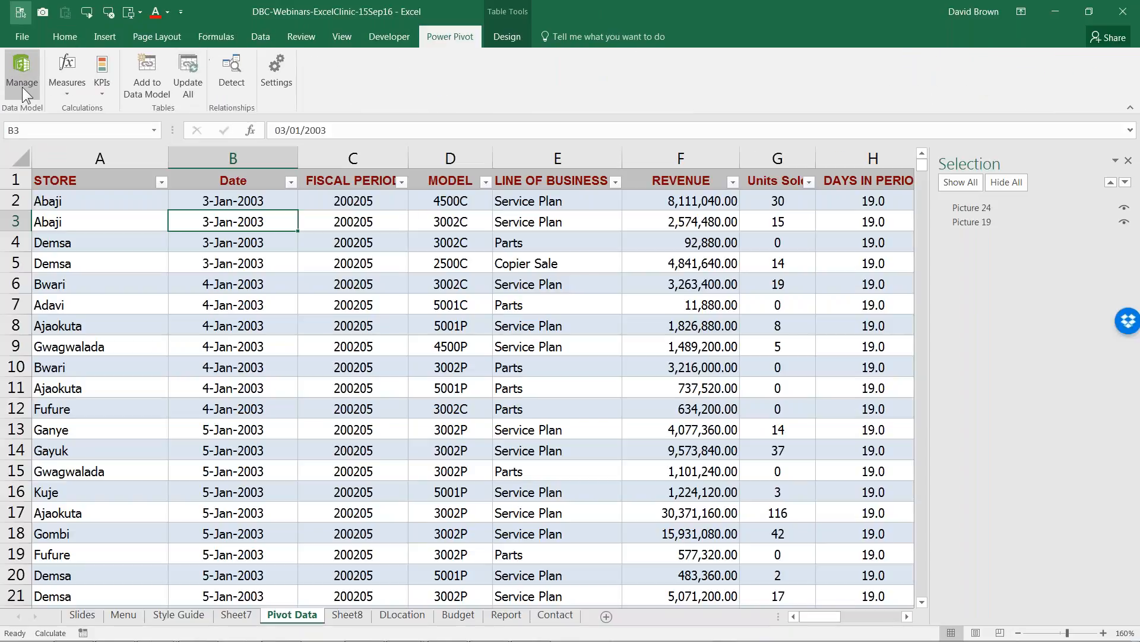
pyautogui.click(23, 69)
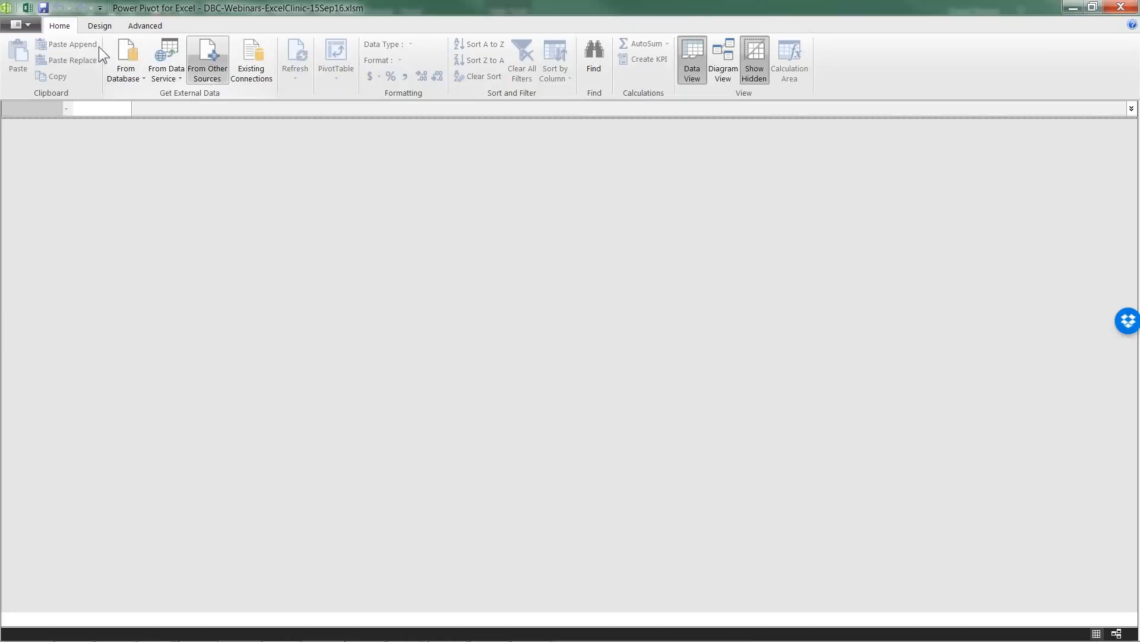
# Add the MyDATA sales table to the data model and return to the Excel workbook.
pyautogui.click(26, 8)
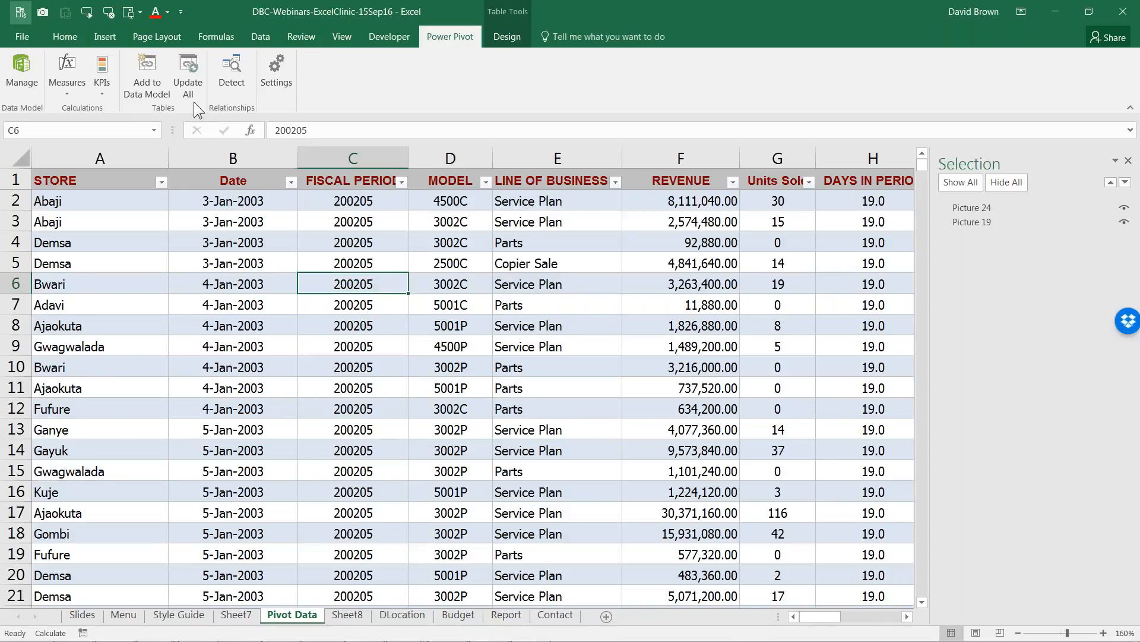
pyautogui.click(145, 69)
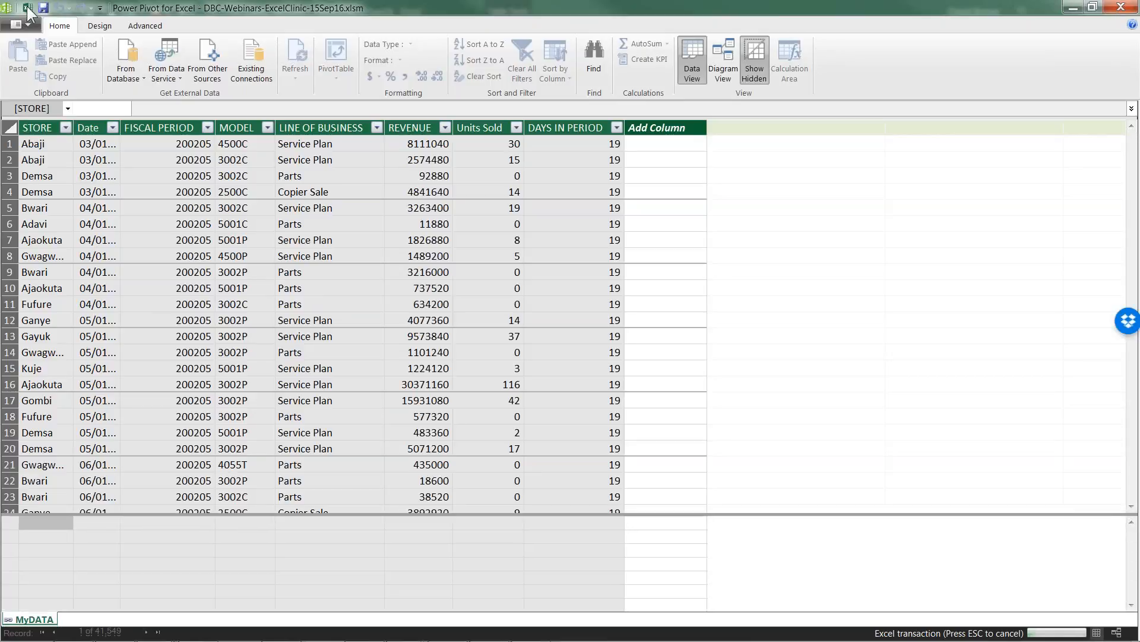
pyautogui.click(26, 7)
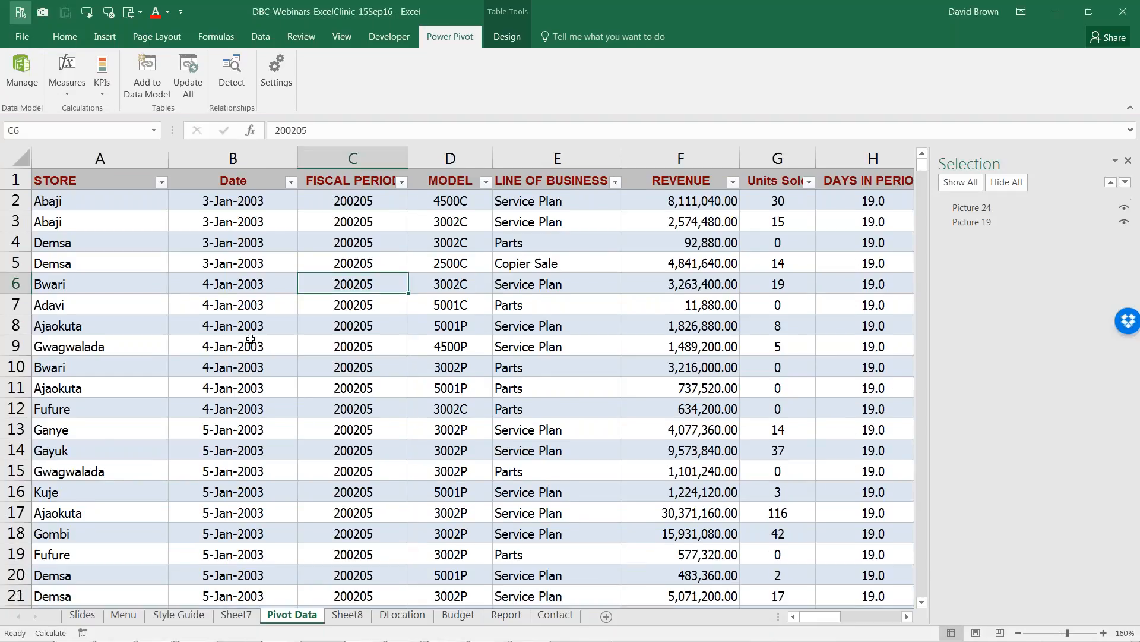
pyautogui.hotkey('alt', 'Tab')
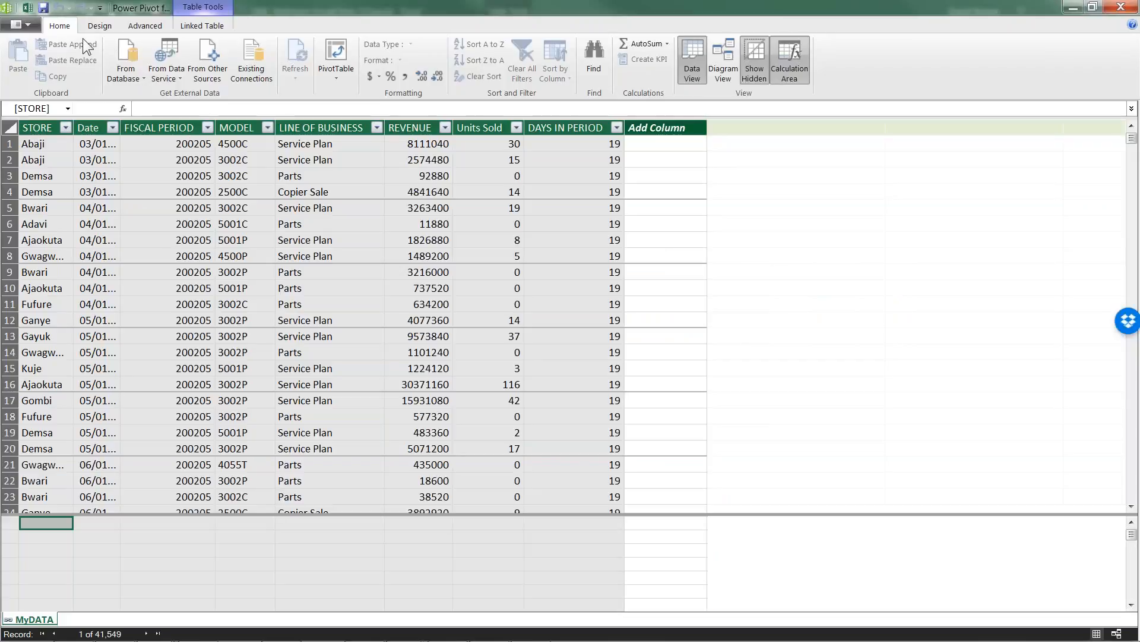
pyautogui.click(26, 8)
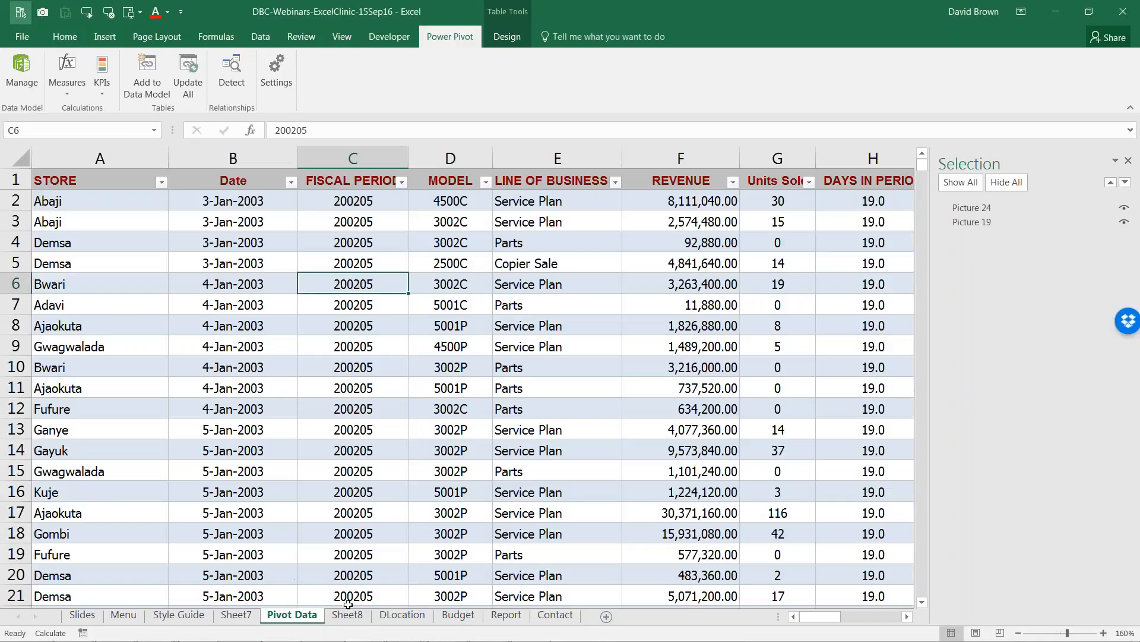
# Add the DLocation sheet's MARKET and STORE table to the data model and return to the Excel workbook.
pyautogui.click(401, 616)
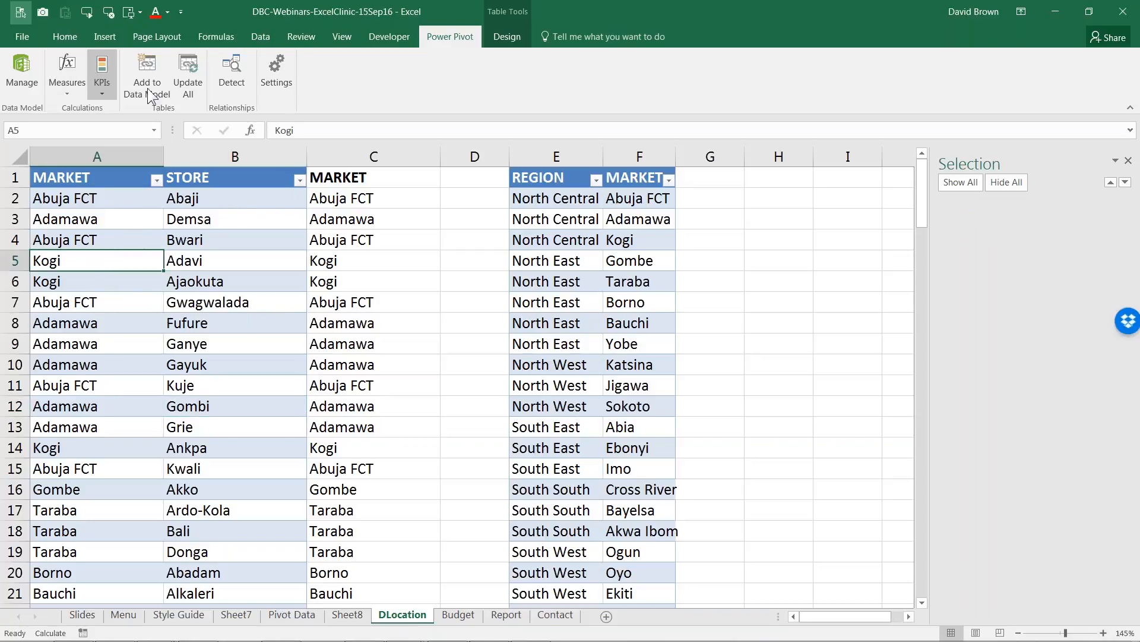
pyautogui.click(151, 69)
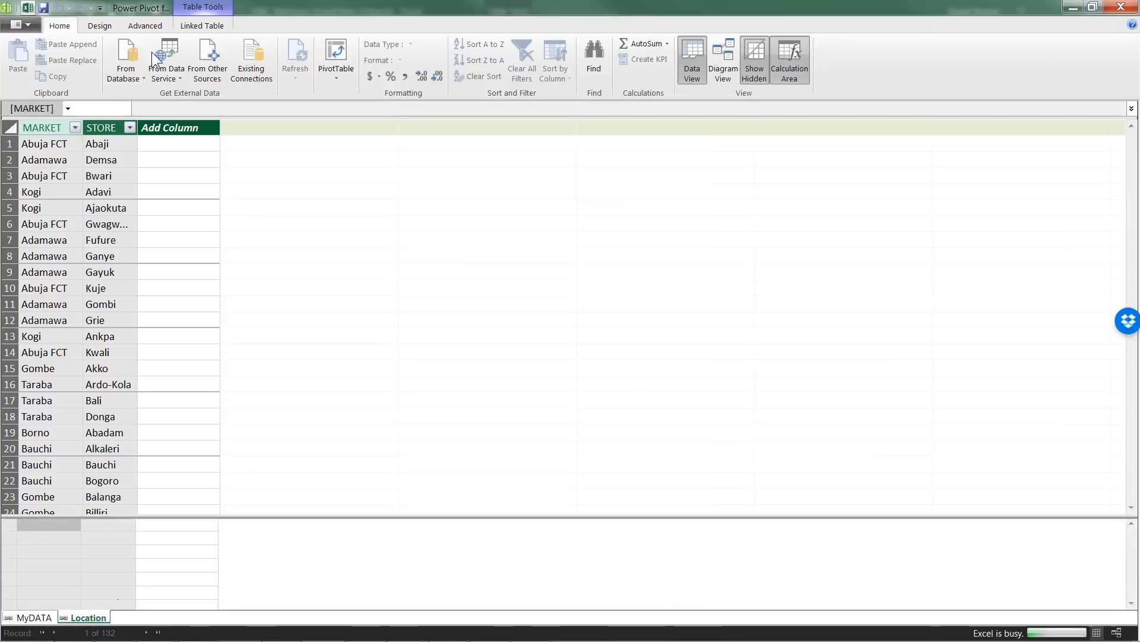
pyautogui.click(27, 7)
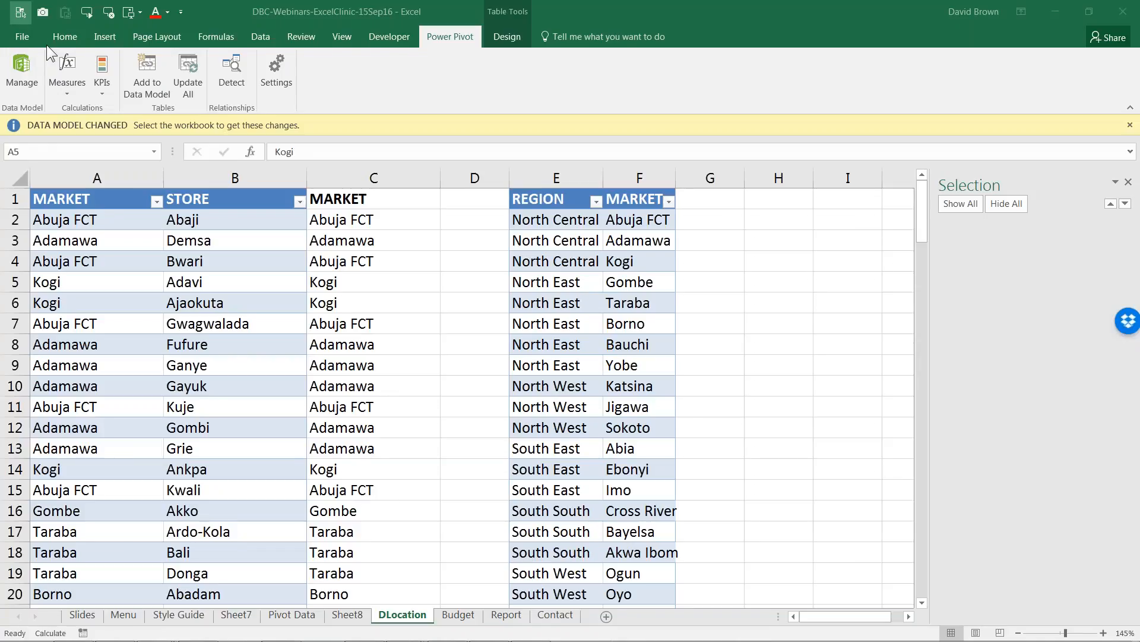
# Add the REGION and MARKET table to the data model and switch back to the Excel workbook.
pyautogui.click(550, 324)
pyautogui.click(27, 77)
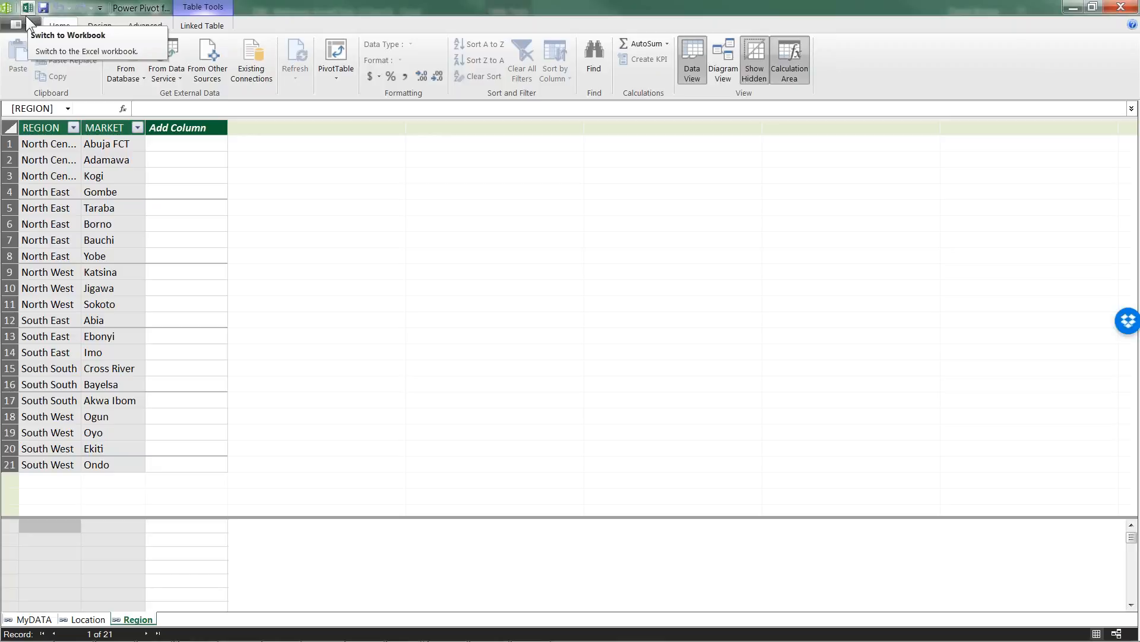
pyautogui.click(27, 16)
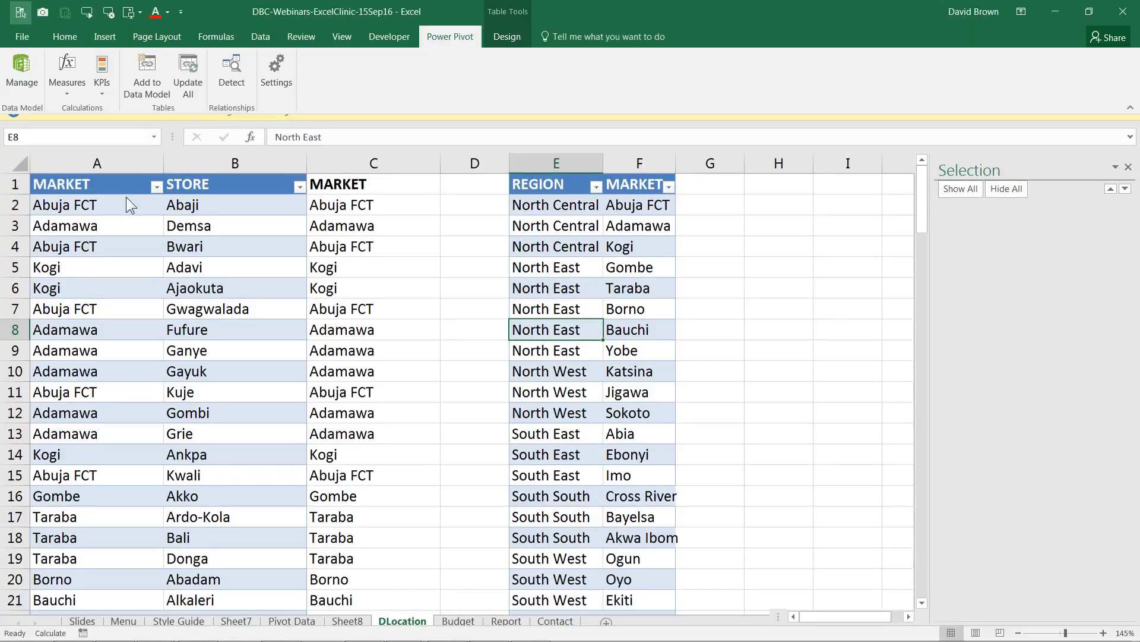
# Check the Office account's product information for the installed subscription and version, and return to the DLocation sheet.
pyautogui.click(193, 245)
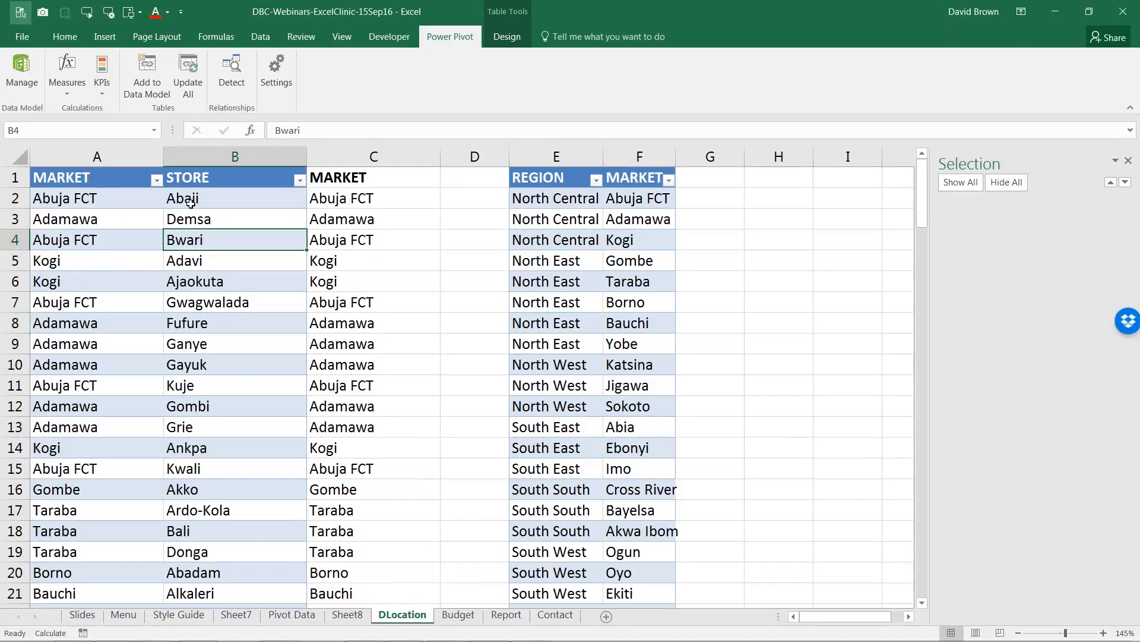
pyautogui.click(24, 38)
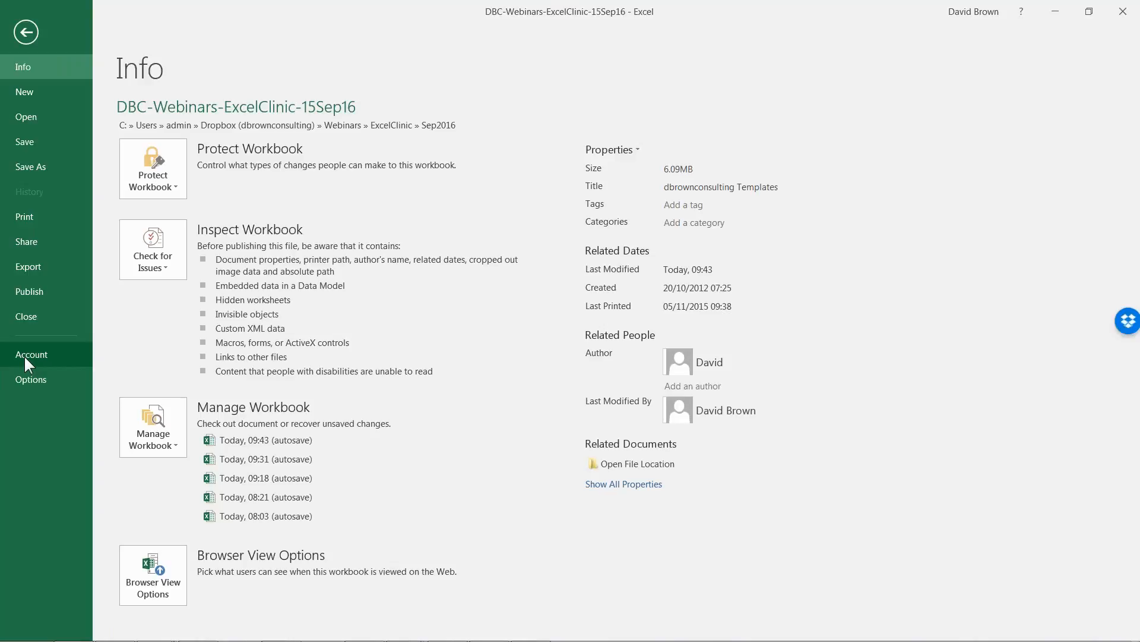
pyautogui.click(25, 356)
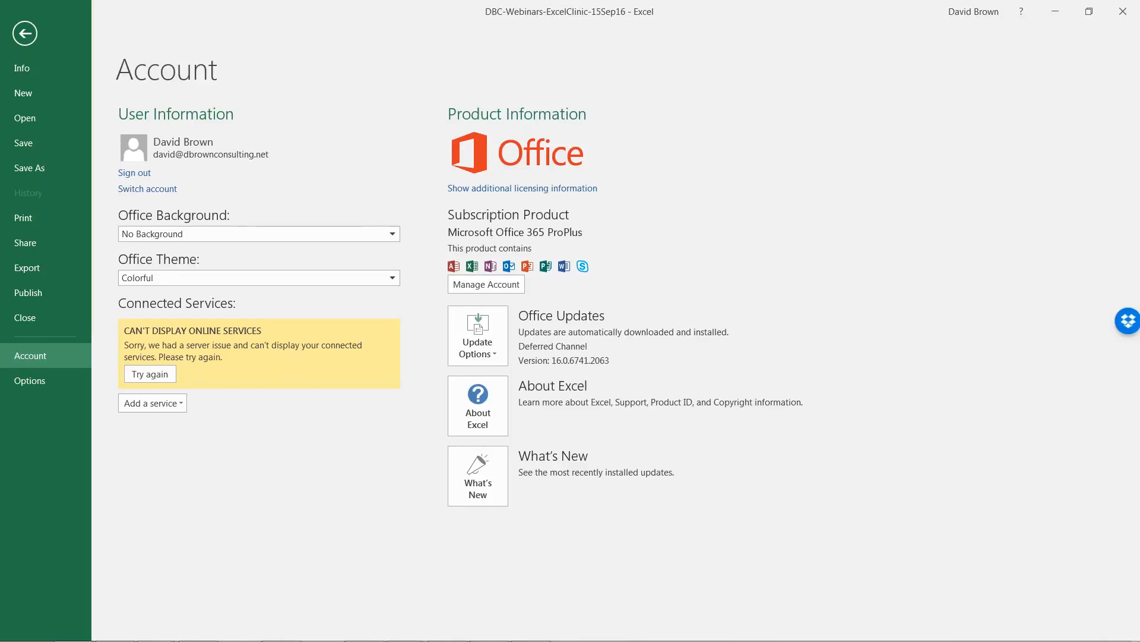
pyautogui.press('Escape')
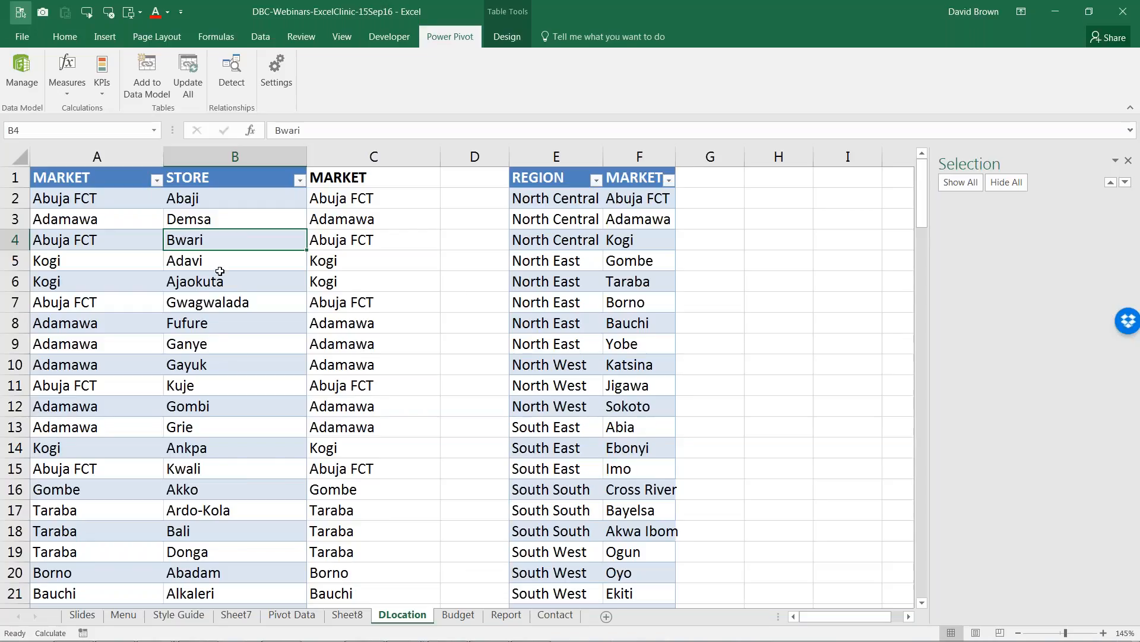
# Show the Power Pivot data model as a diagram and enlarge the MyDATA table until all its fields fit.
pyautogui.click(29, 68)
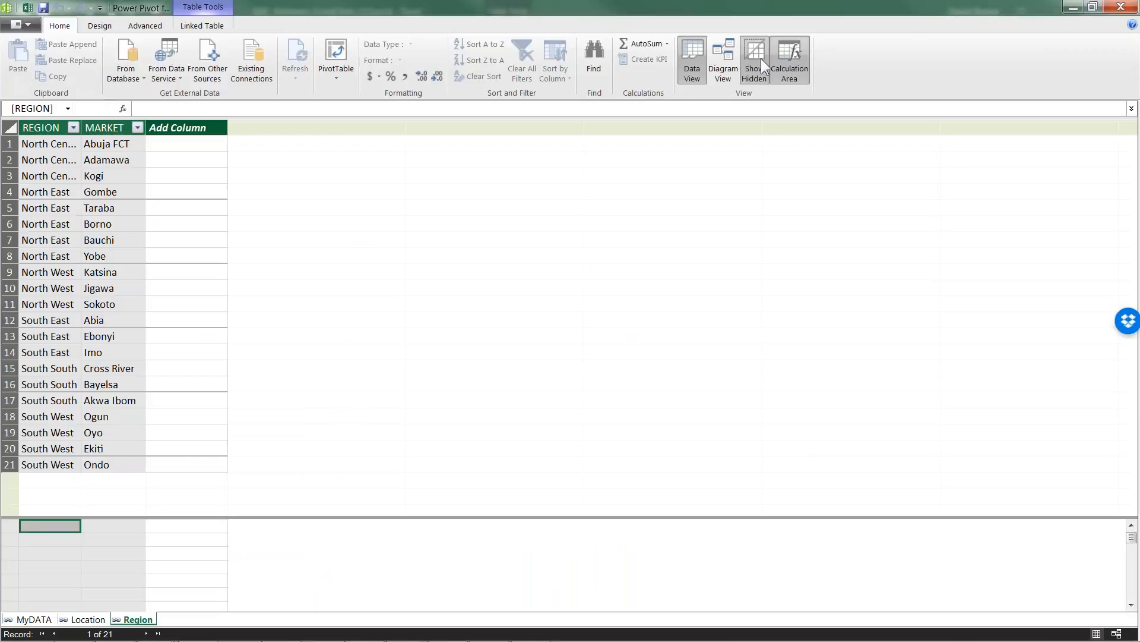
pyautogui.click(727, 53)
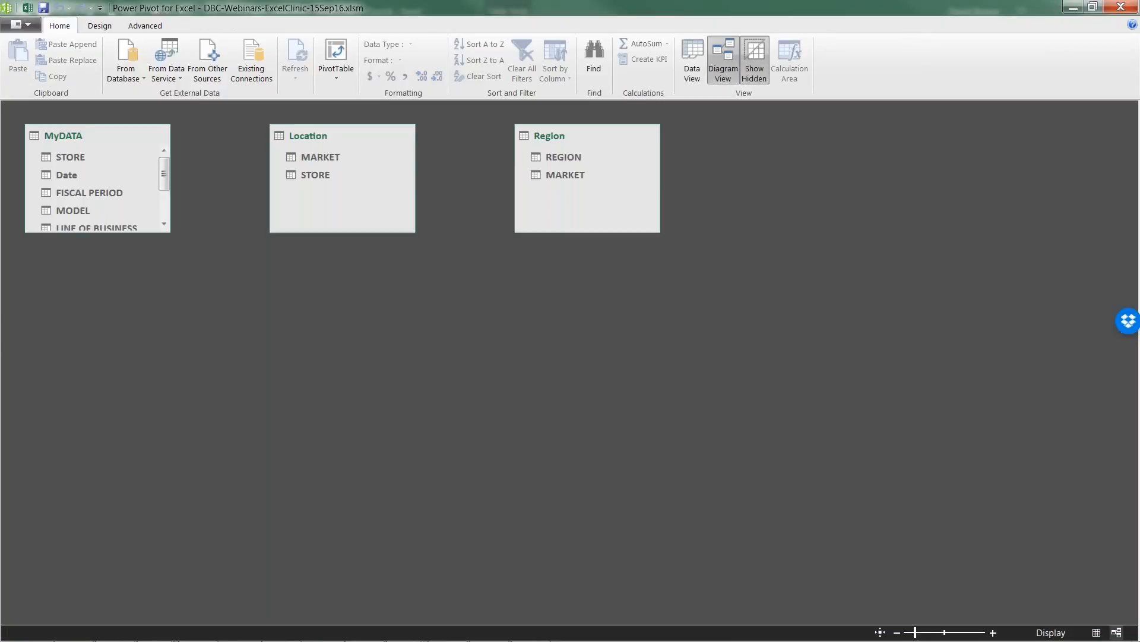
pyautogui.click(131, 132)
pyautogui.moveTo(122, 250); pyautogui.dragTo(122, 364)
pyautogui.moveTo(117, 143); pyautogui.dragTo(119, 146)
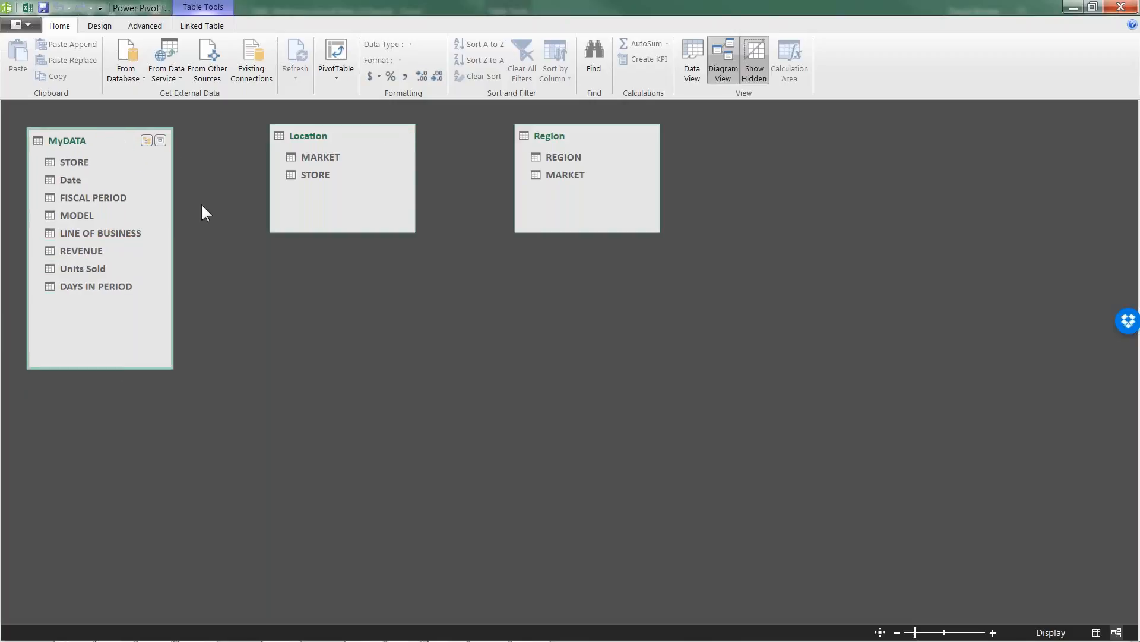
# Arrange the diagram with Location and Region on either side and MyDATA lower down between them.
pyautogui.moveTo(349, 145); pyautogui.dragTo(109, 142)
pyautogui.moveTo(559, 142); pyautogui.dragTo(518, 157)
pyautogui.moveTo(354, 269); pyautogui.dragTo(327, 249)
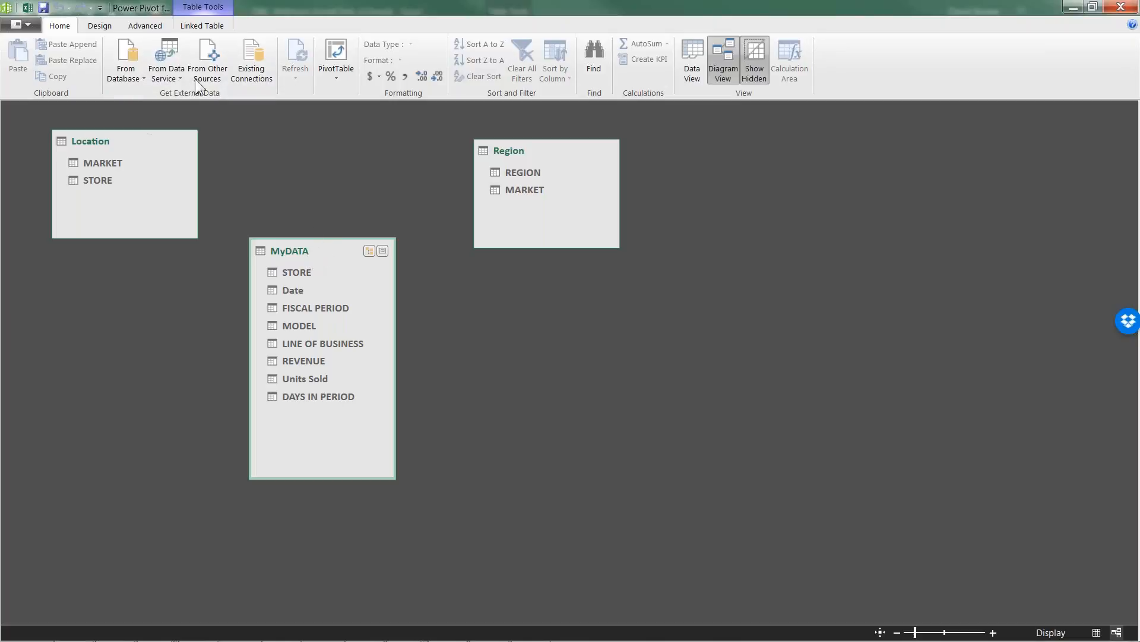
pyautogui.click(100, 27)
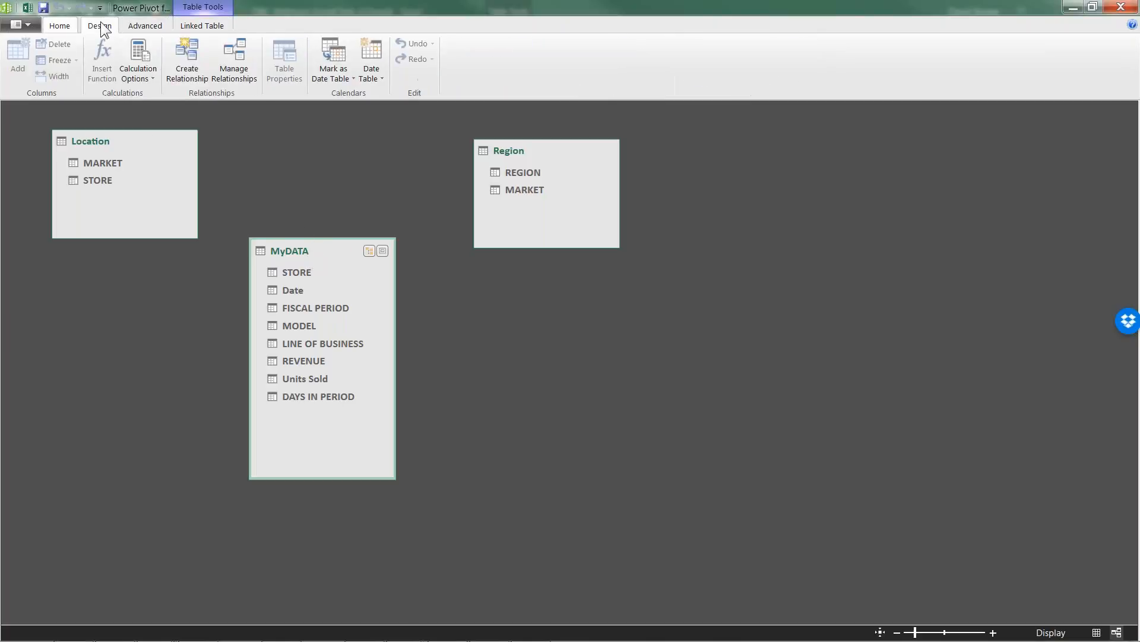
pyautogui.click(145, 25)
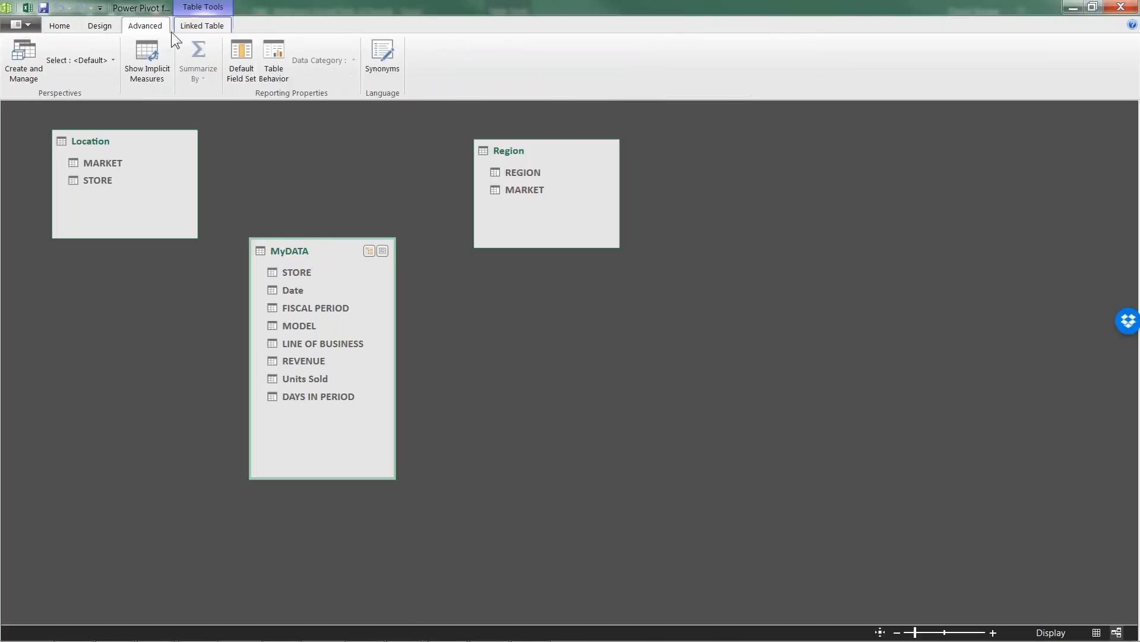
pyautogui.click(60, 26)
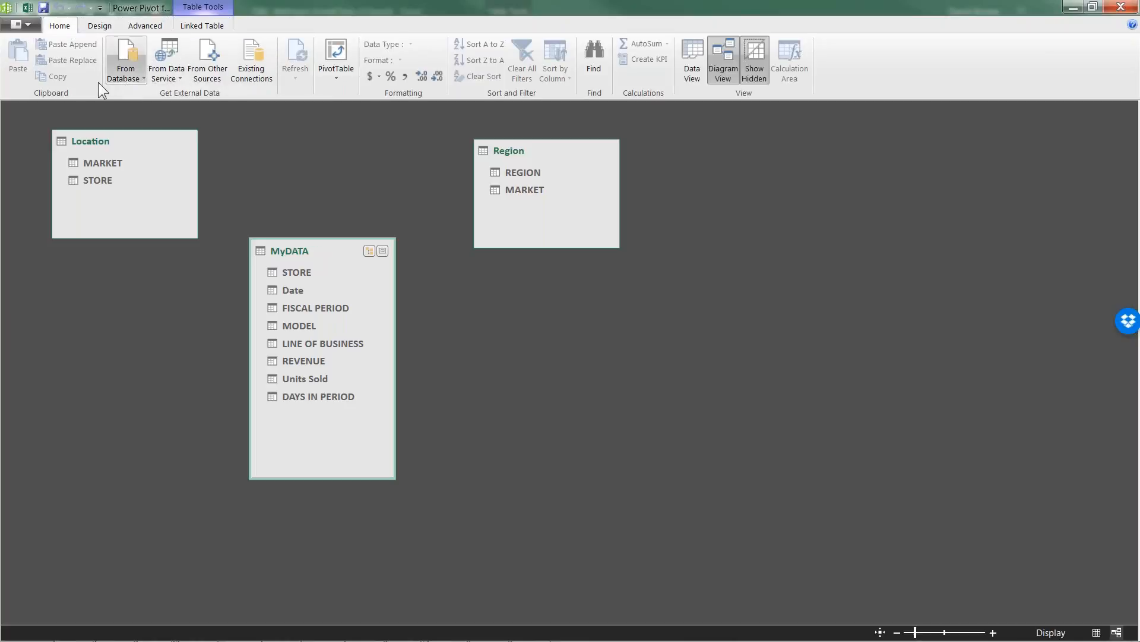
# Create a PivotTable from the data model on a new worksheet.
pyautogui.click(336, 78)
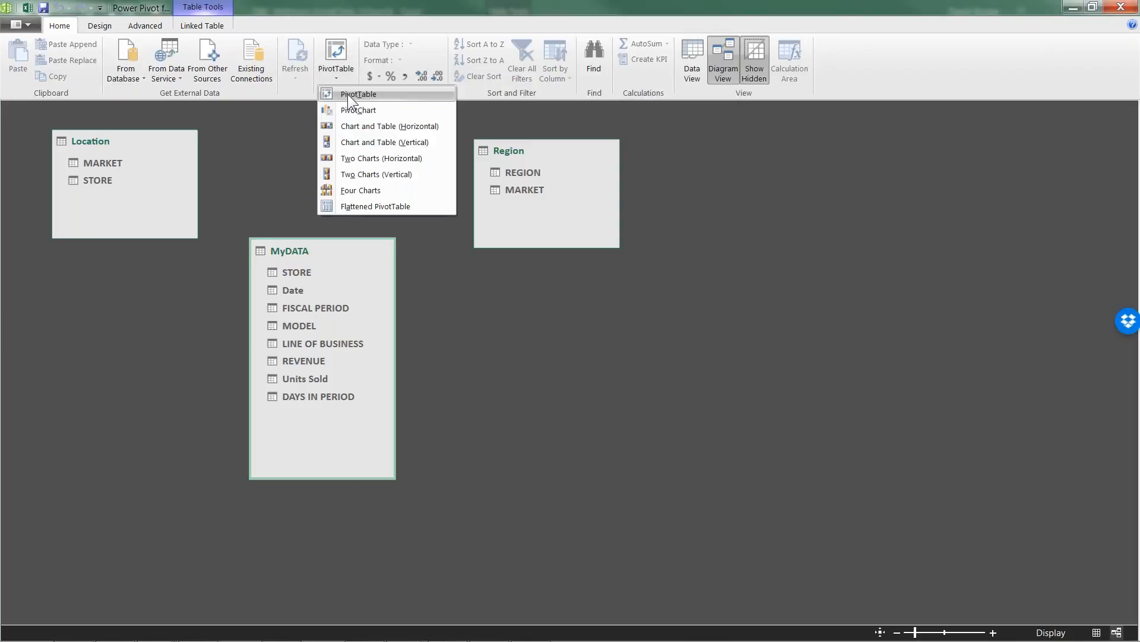
pyautogui.click(347, 94)
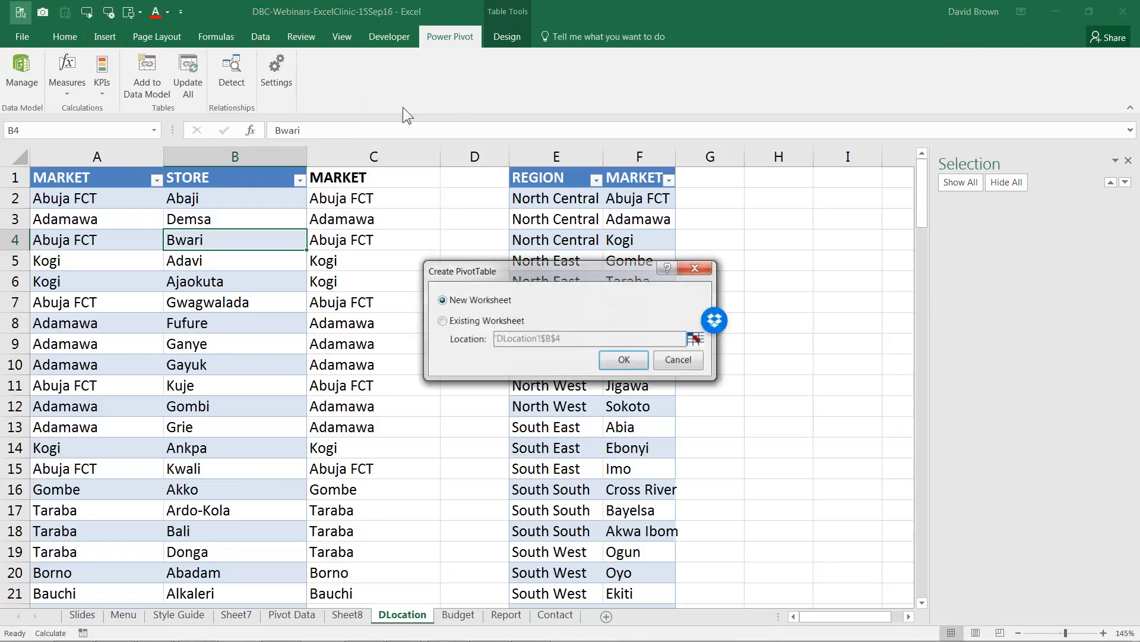
pyautogui.click(623, 360)
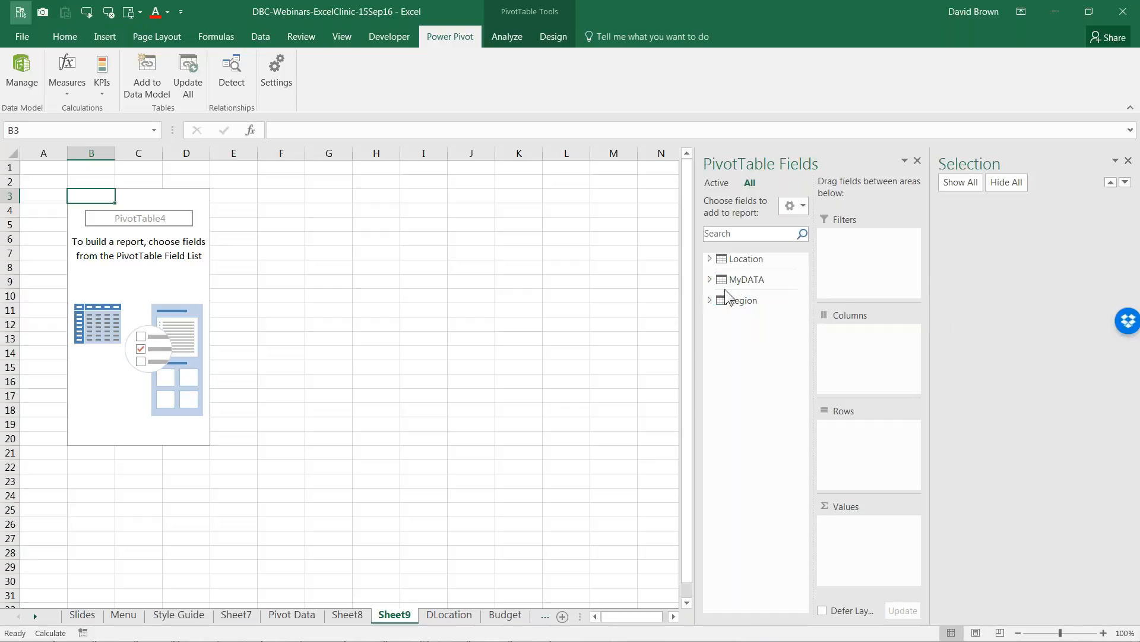
# Add MyDATA's REVENUE as the PivotTable's summed values and STORE as its rows.
pyautogui.click(710, 281)
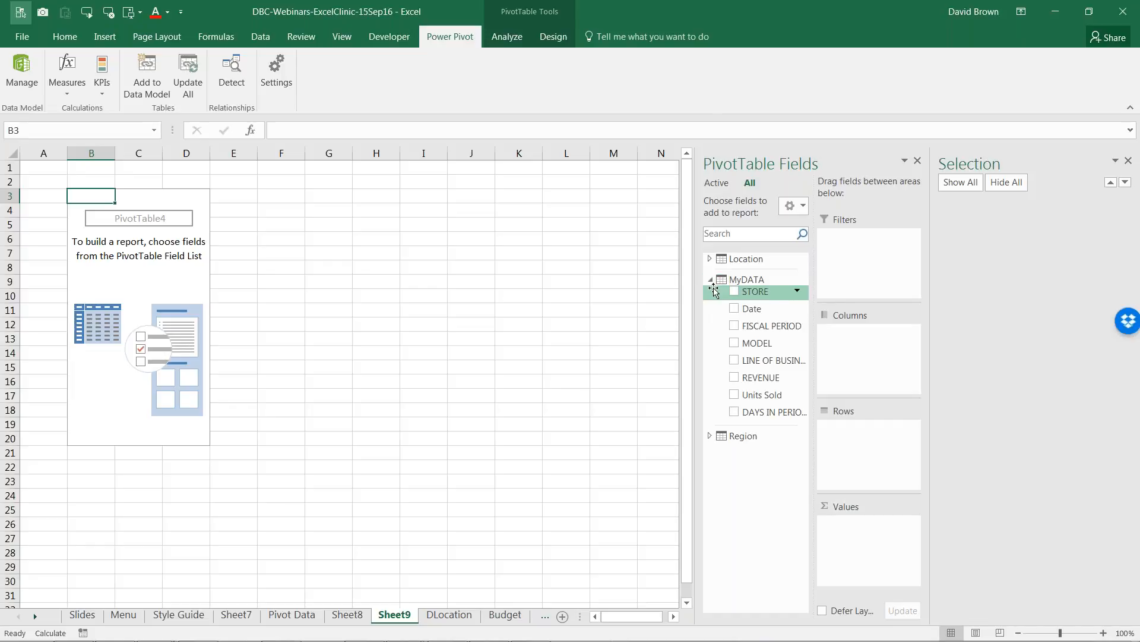
pyautogui.click(735, 377)
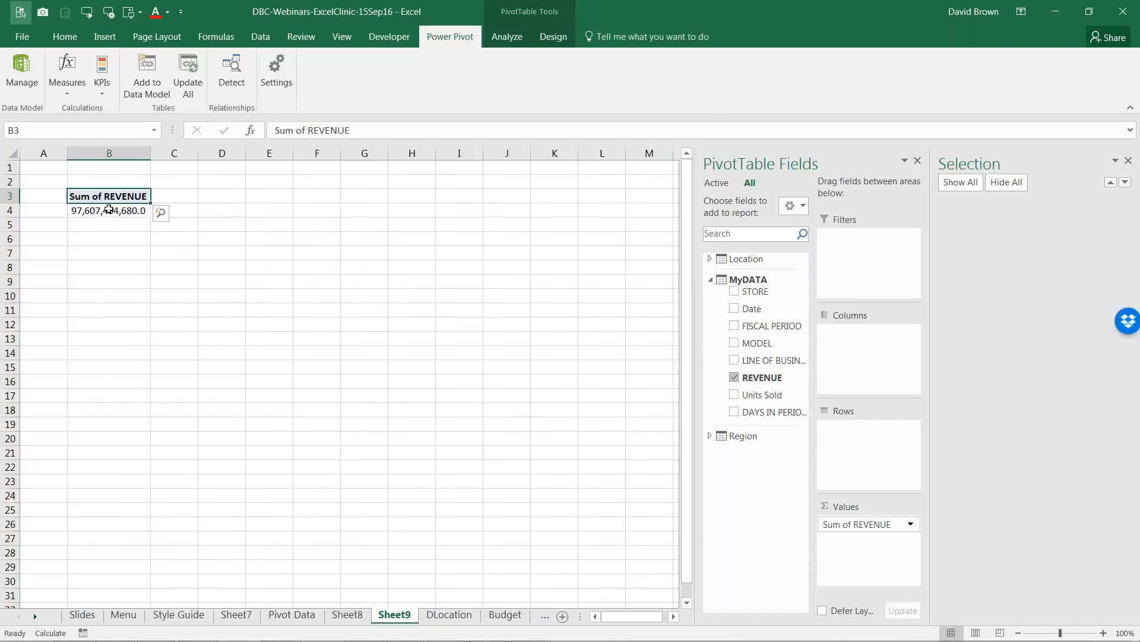
pyautogui.click(735, 291)
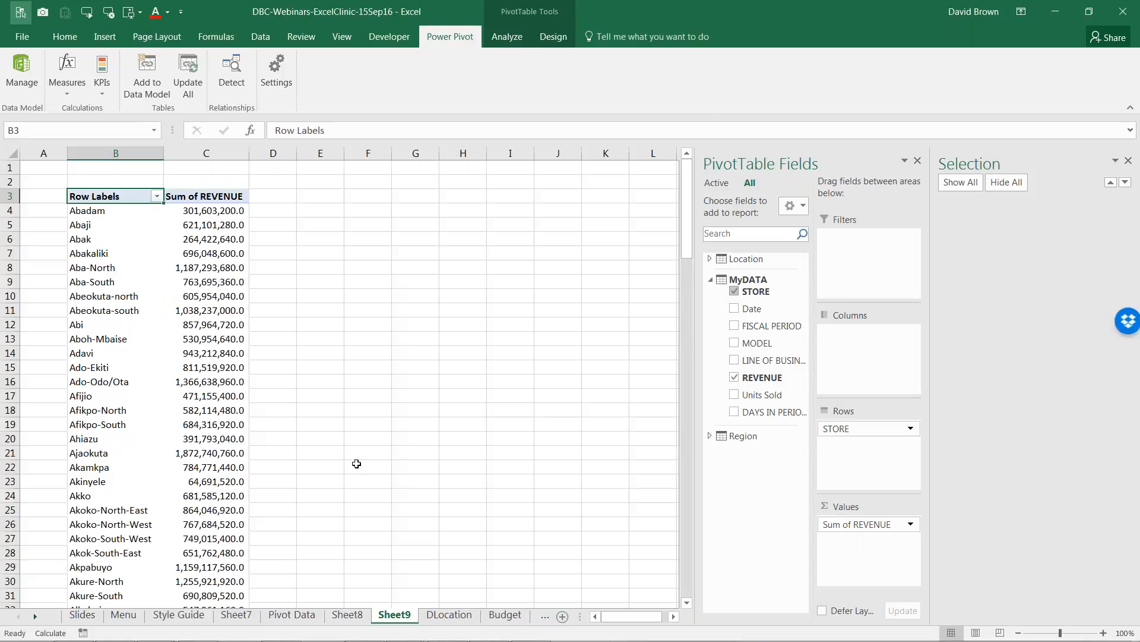
# Review the State column's lookup formula beside the sales table on the Pivot Data sheet.
pyautogui.click(290, 615)
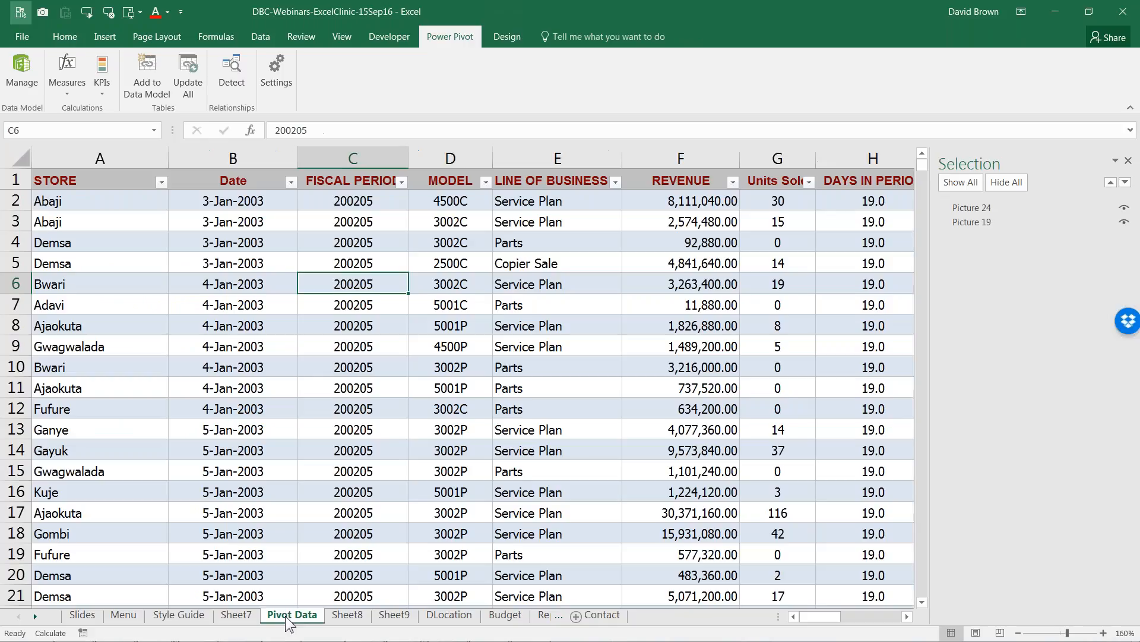
pyautogui.click(707, 227)
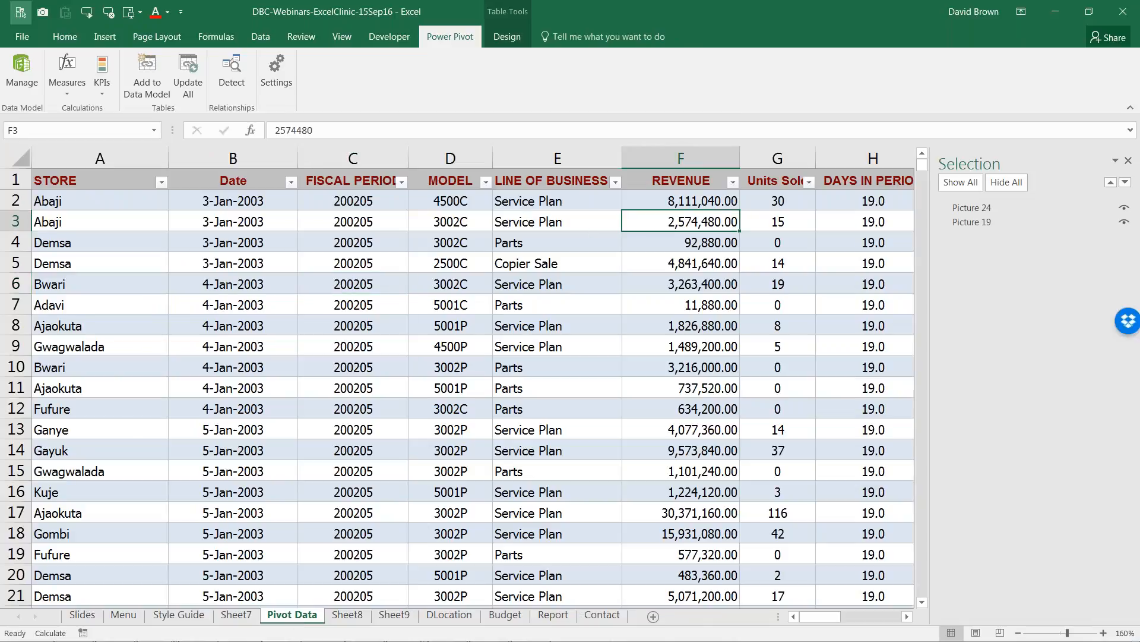
pyautogui.press('Right')
pyautogui.press('Right')
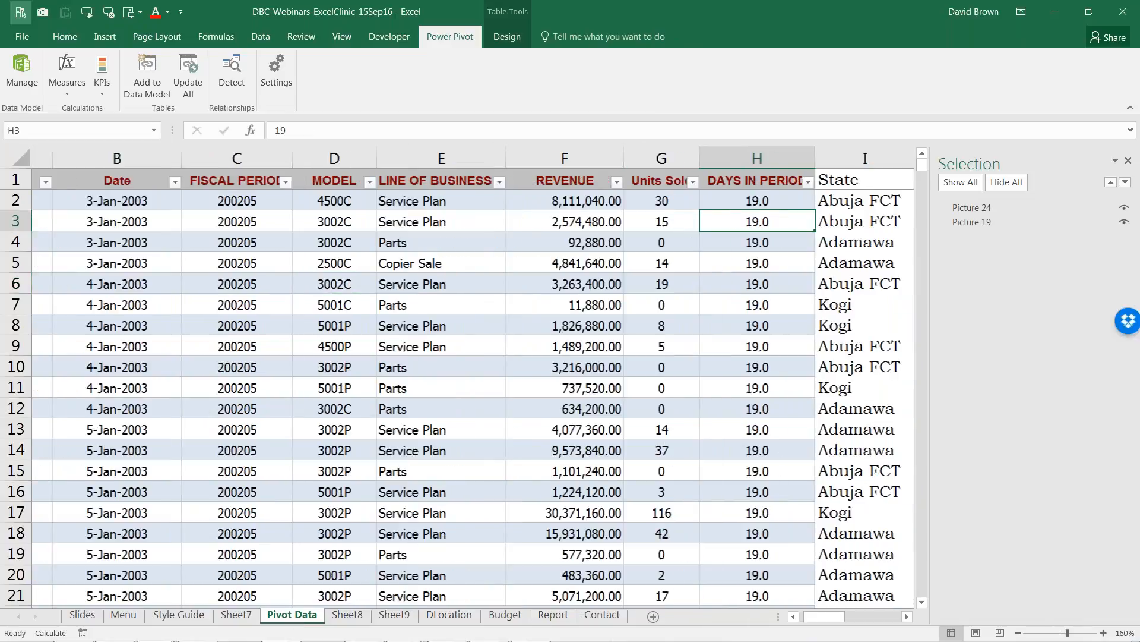
pyautogui.press('Right')
pyautogui.press('Down')
pyautogui.press('Up')
pyautogui.press('Up')
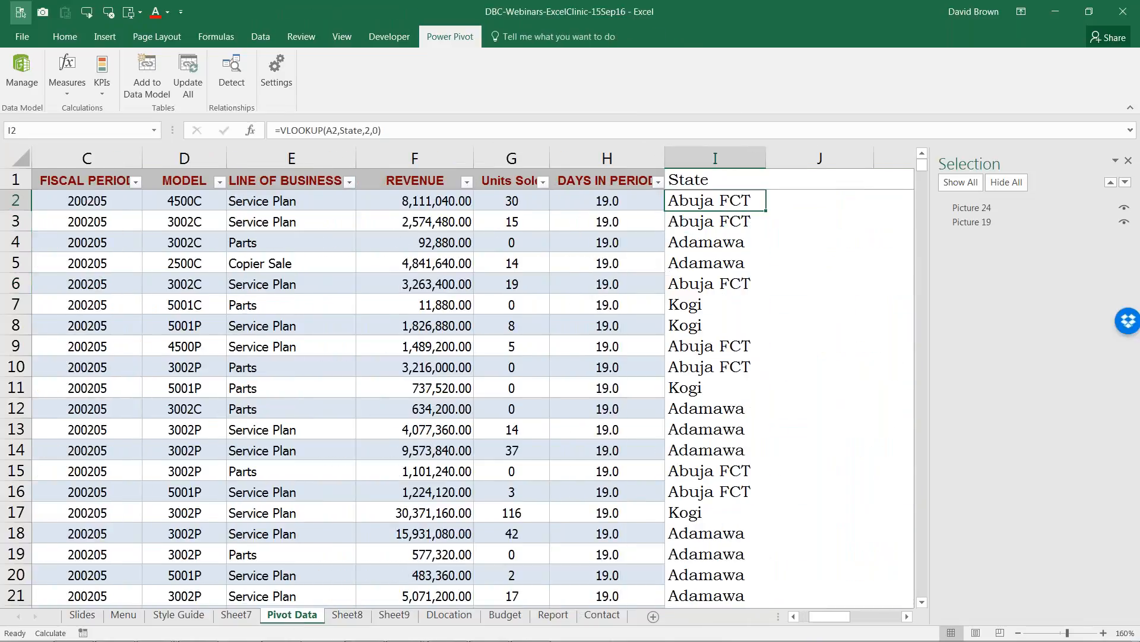
pyautogui.press('Right')
pyautogui.press('Left')
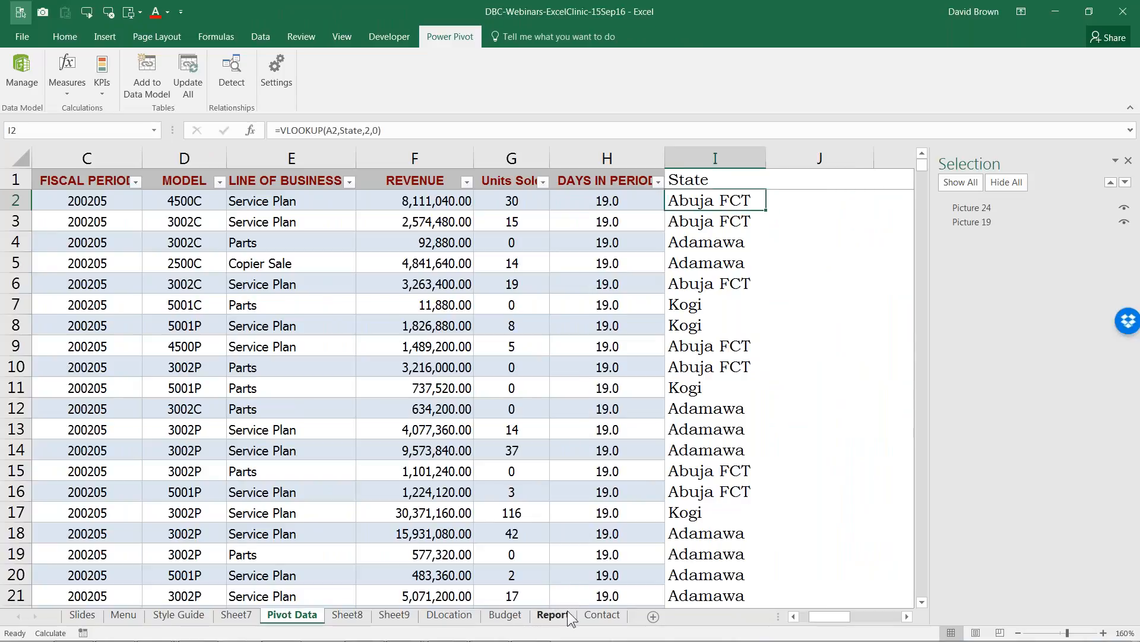
# Replace MyDATA's STORE with the Region table's REGION as the rows of Sheet9's PivotTable and check the revenue values.
pyautogui.click(392, 615)
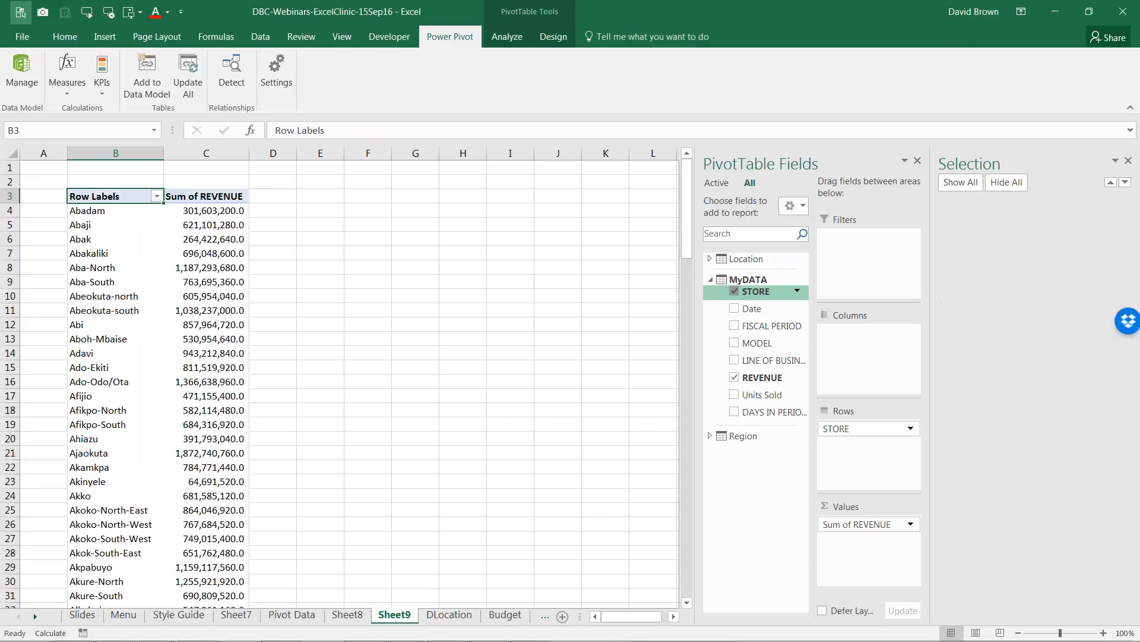
pyautogui.click(734, 292)
pyautogui.click(711, 279)
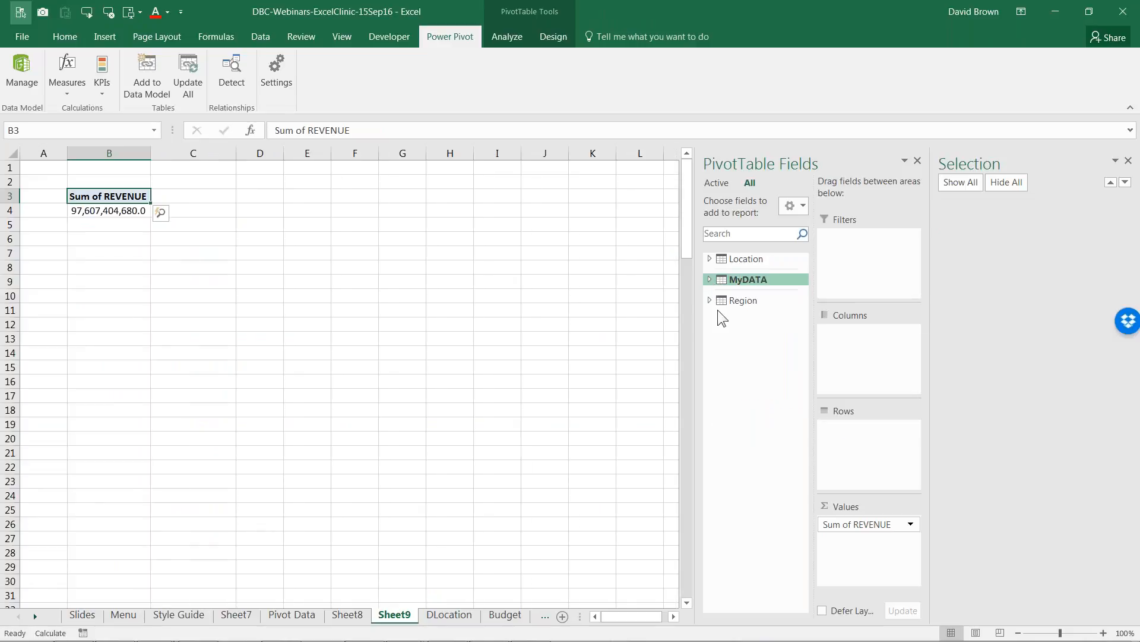
pyautogui.click(710, 301)
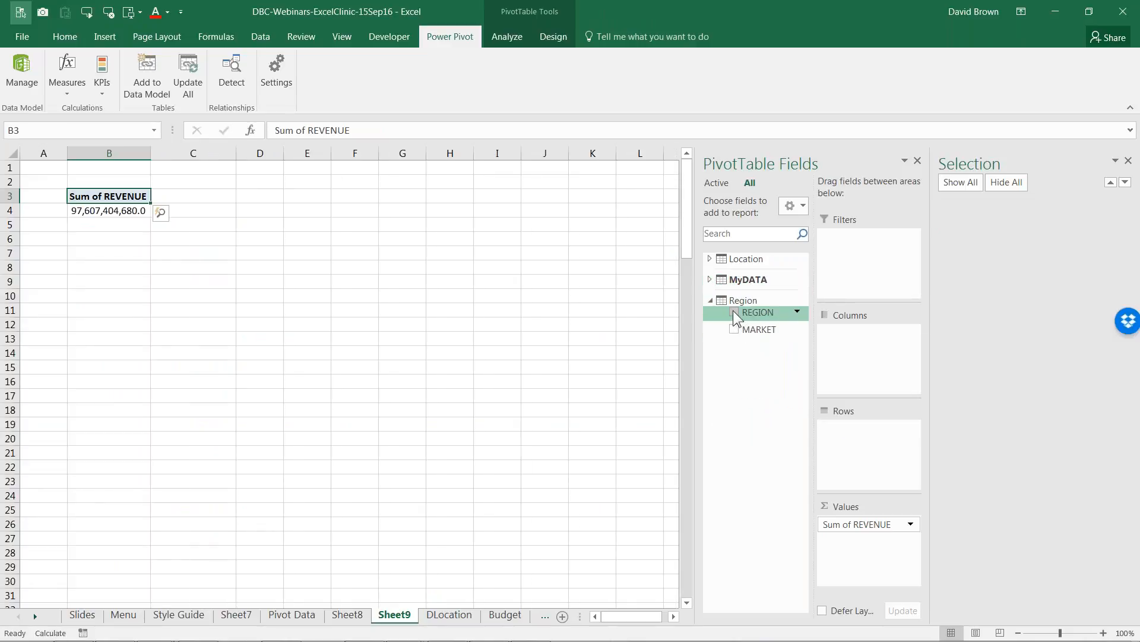
pyautogui.click(734, 312)
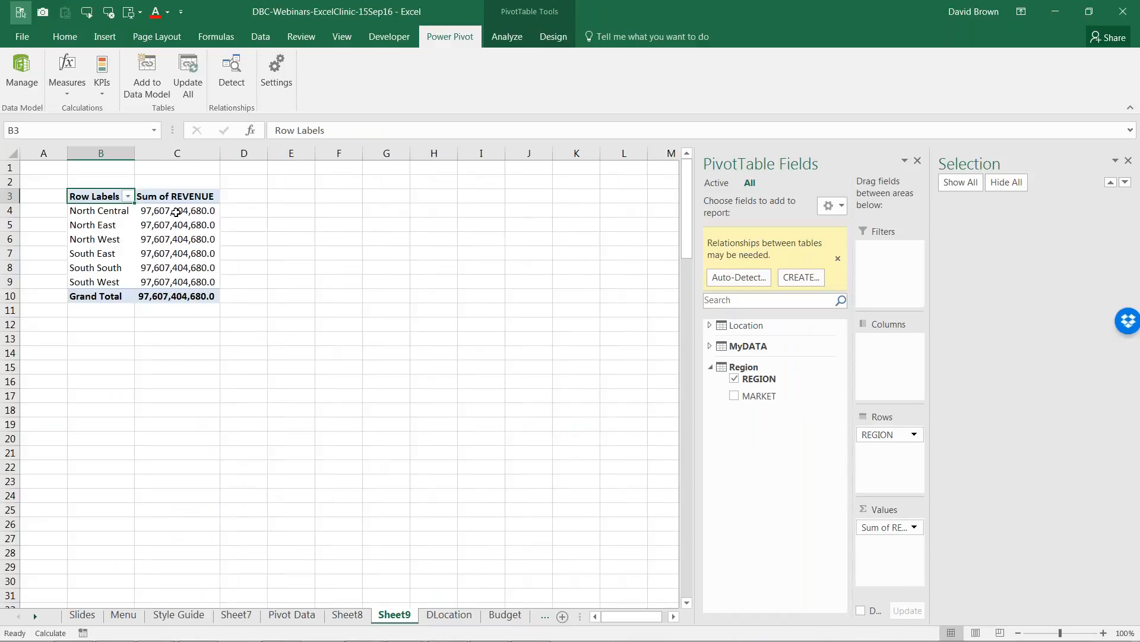
pyautogui.moveTo(176, 211); pyautogui.dragTo(179, 282)
# Try the Region table's MARKET, and after it the Location table's STORE, as the PivotTable's row field in place of REGION.
pyautogui.click(735, 379)
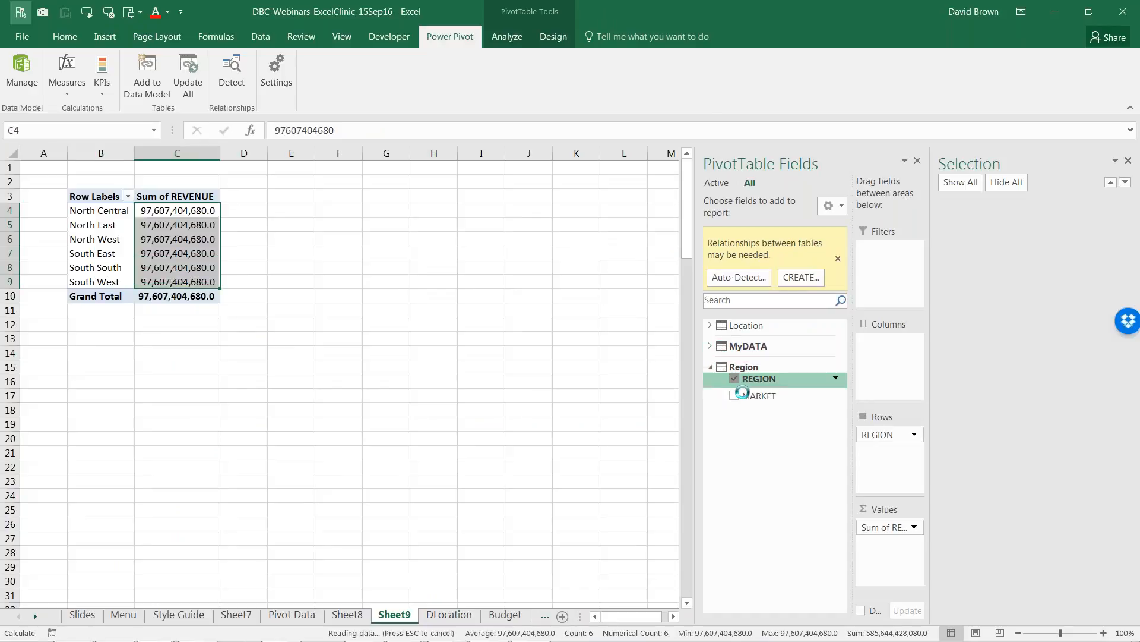
pyautogui.click(734, 330)
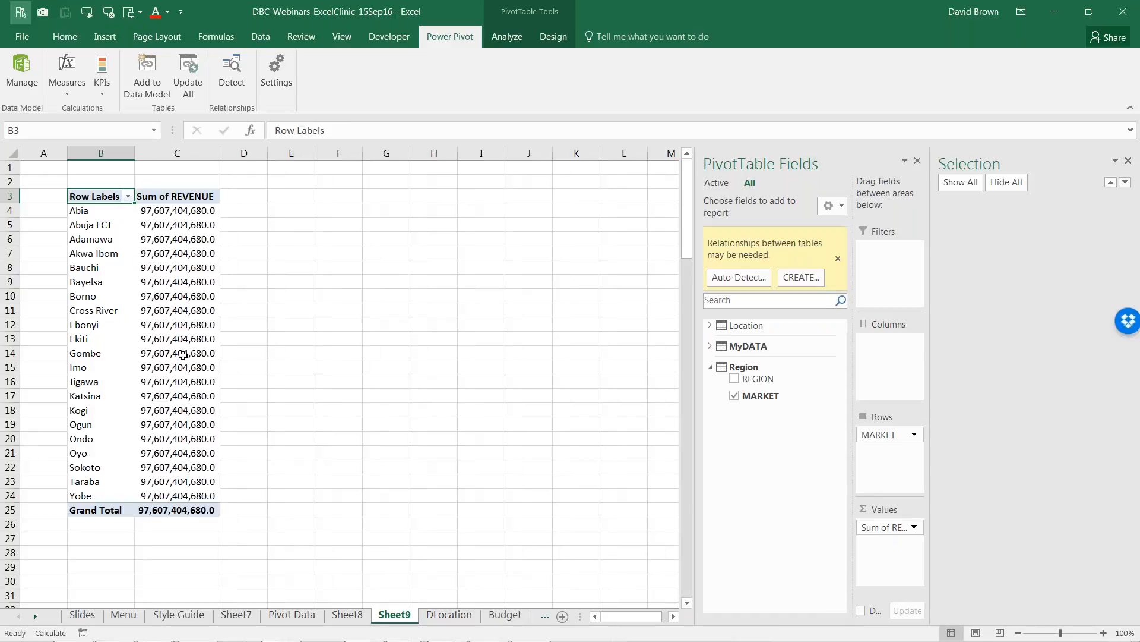
pyautogui.click(735, 395)
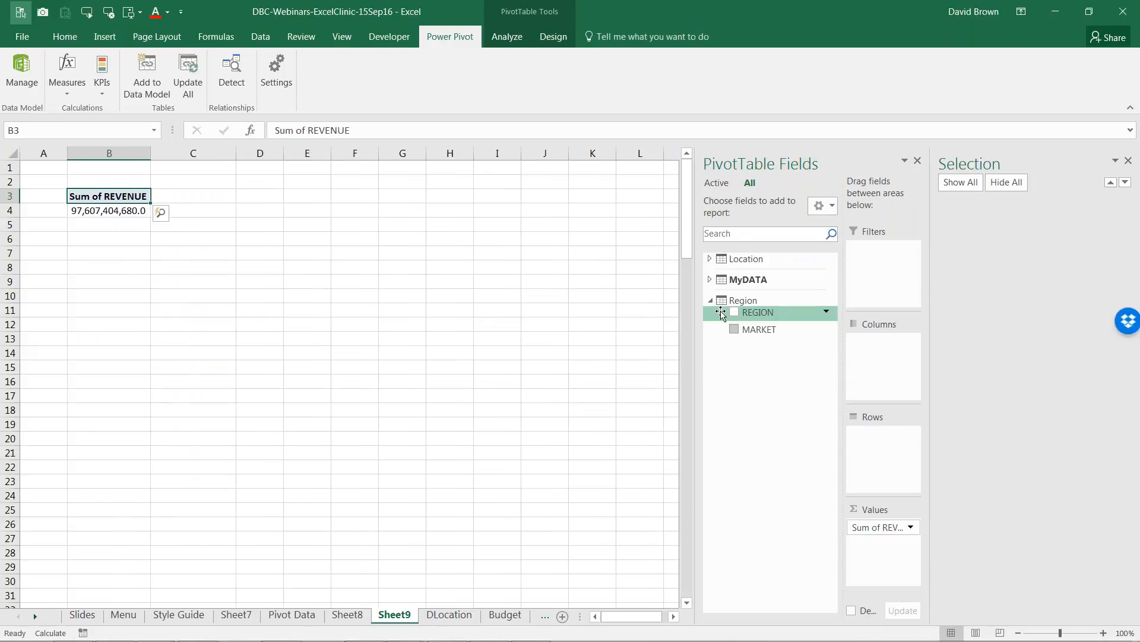
pyautogui.click(710, 301)
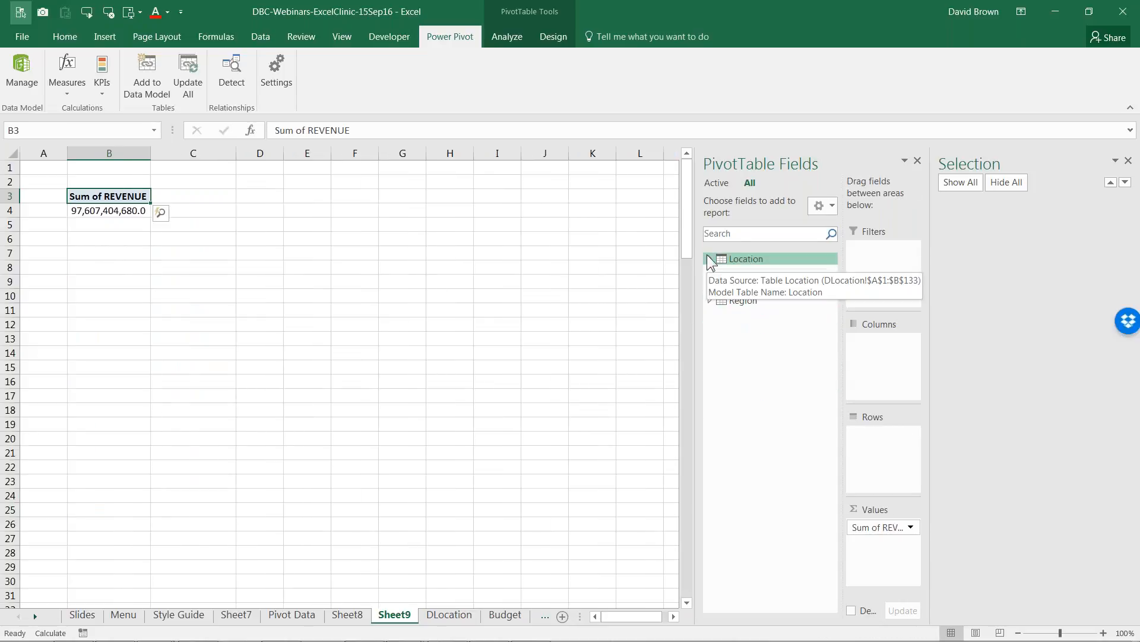
pyautogui.click(709, 258)
pyautogui.click(735, 287)
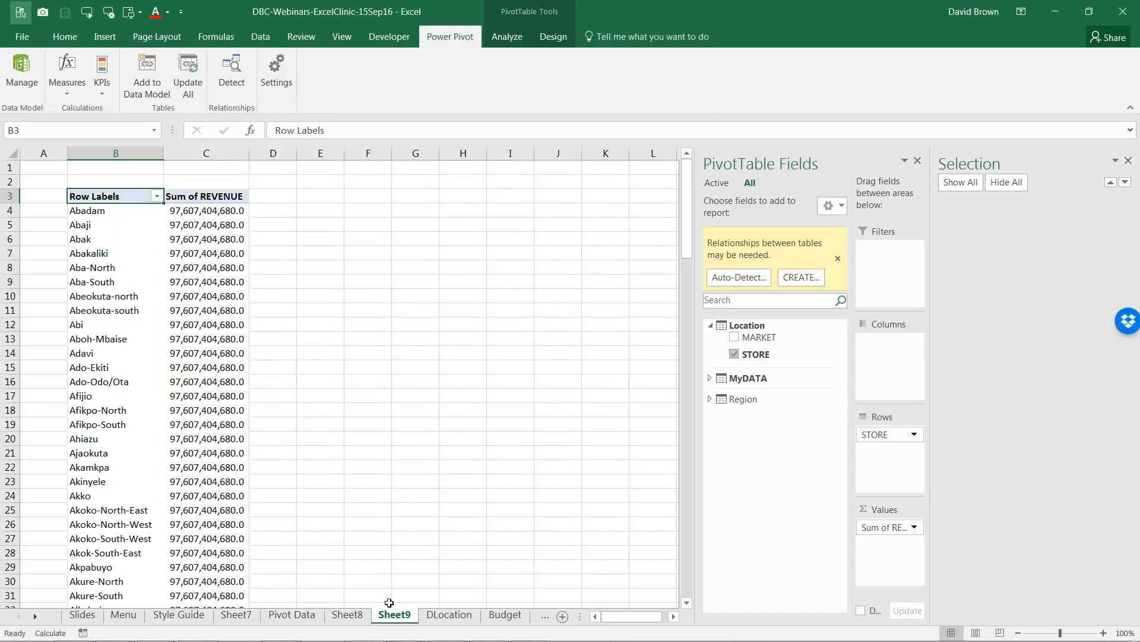
# Examine the revenue-by-state figures in Sheet7's PivotTable for comparison.
pyautogui.click(237, 615)
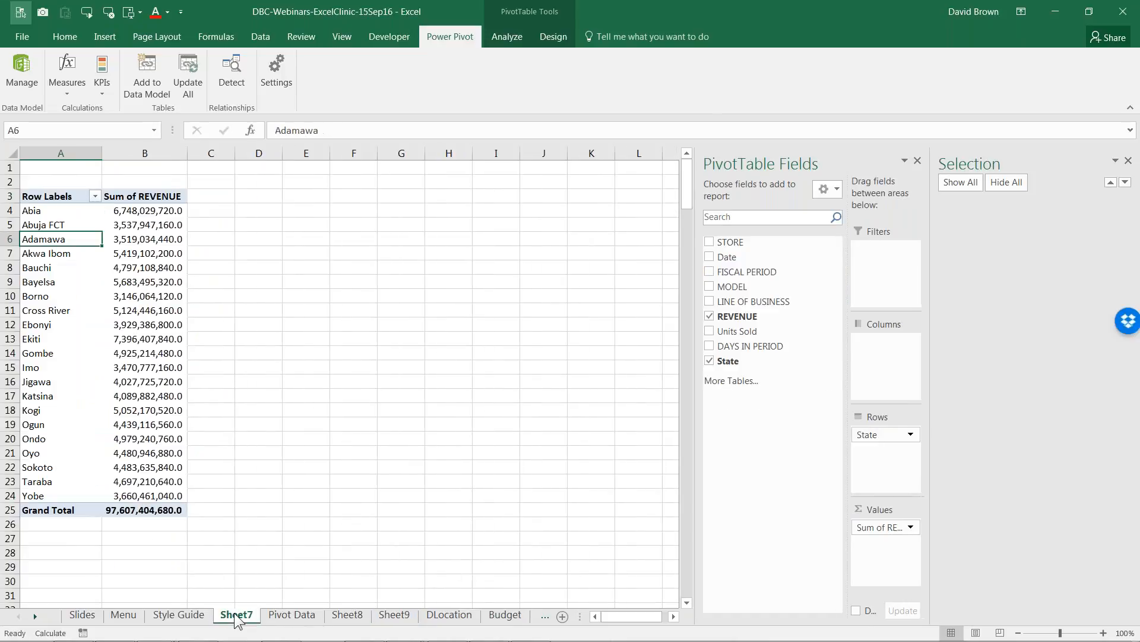
pyautogui.moveTo(48, 212); pyautogui.dragTo(142, 496)
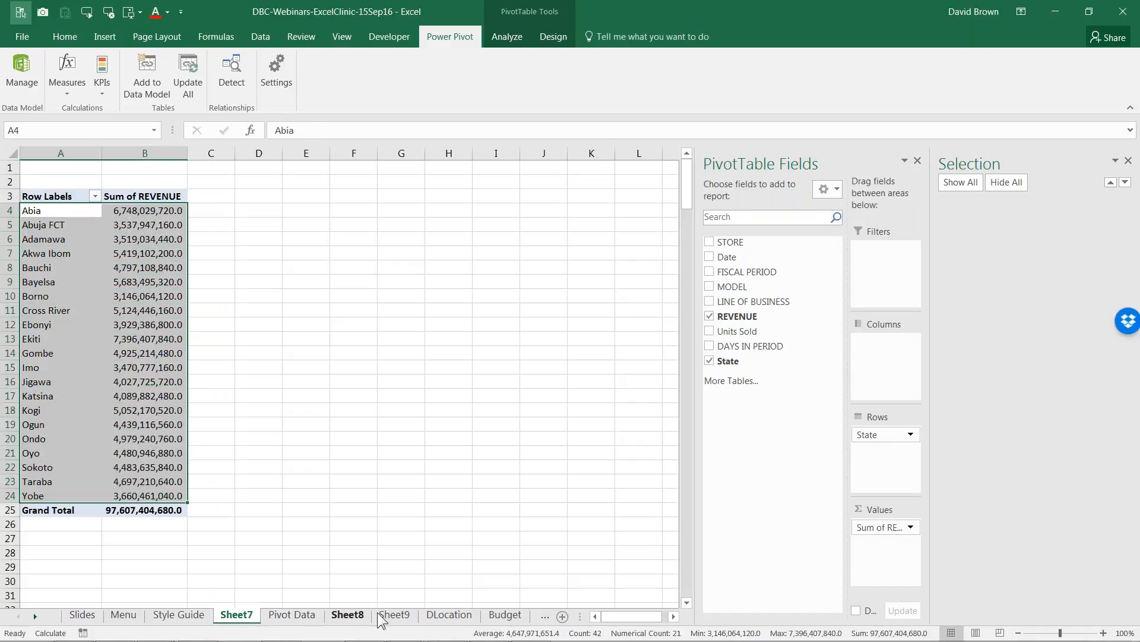
pyautogui.click(347, 616)
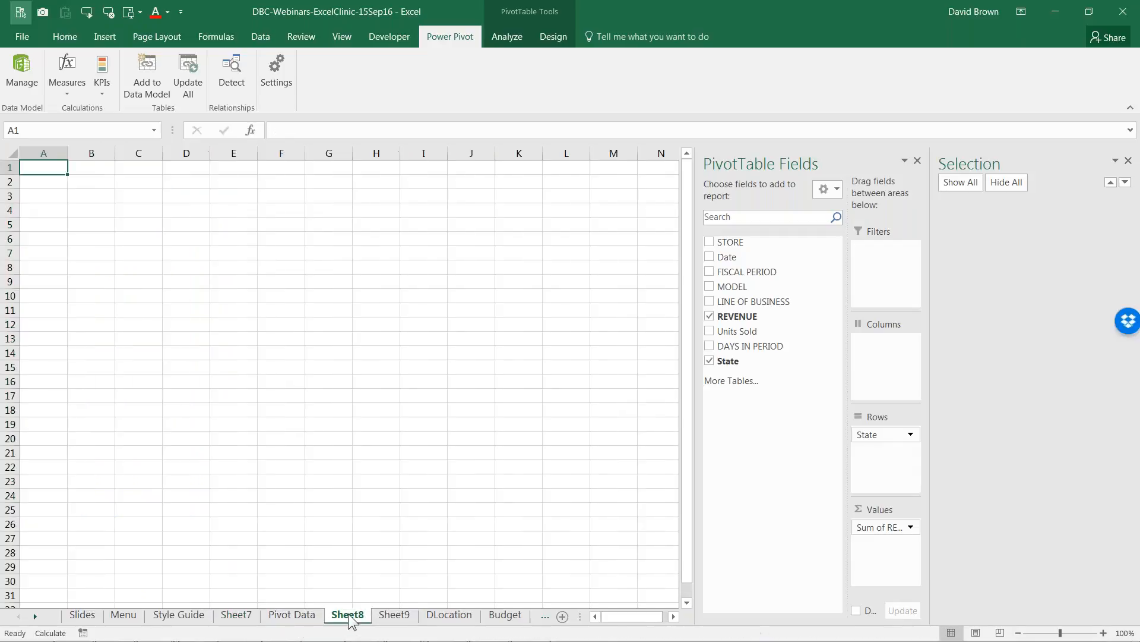
# On Sheet9, replace the Location table's STORE with its MARKET as the PivotTable's row field.
pyautogui.click(395, 615)
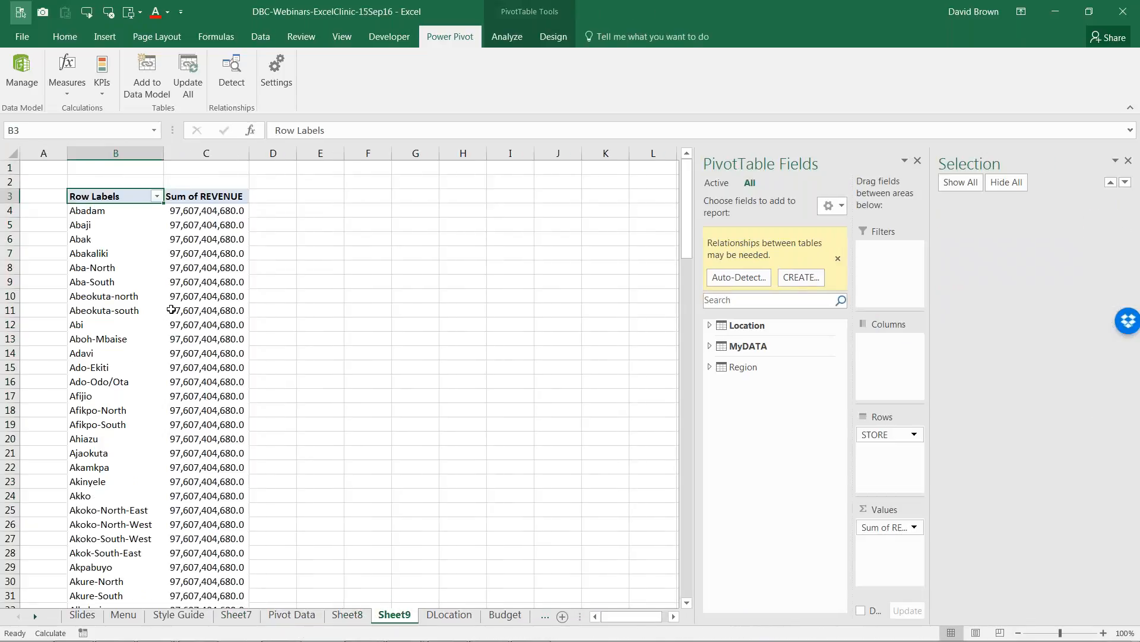
pyautogui.click(710, 325)
pyautogui.click(735, 338)
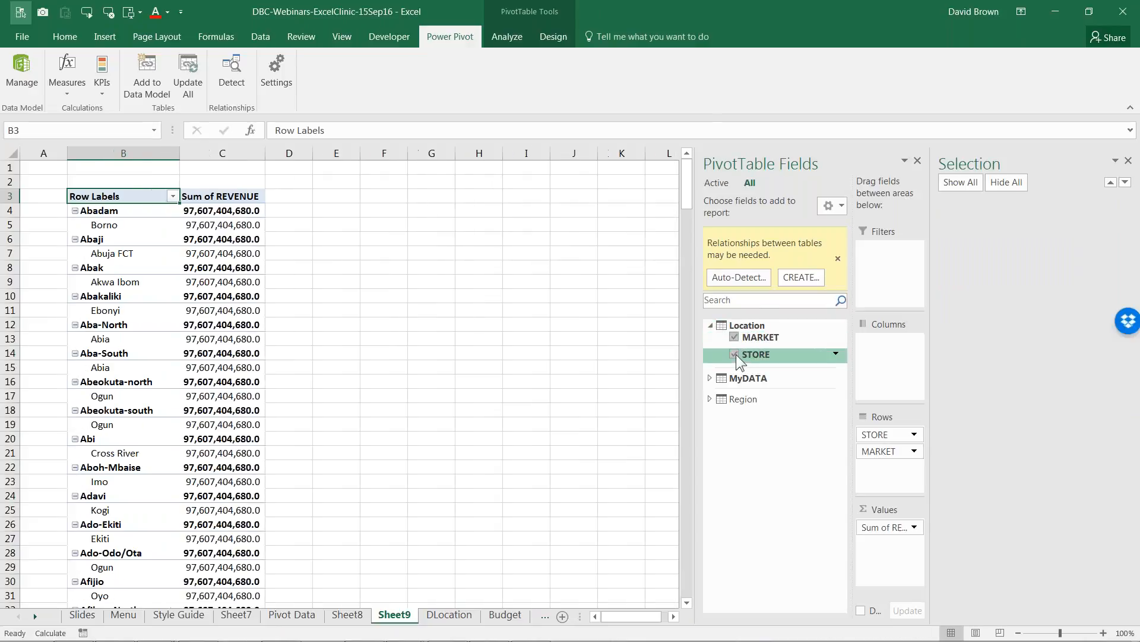
pyautogui.click(735, 355)
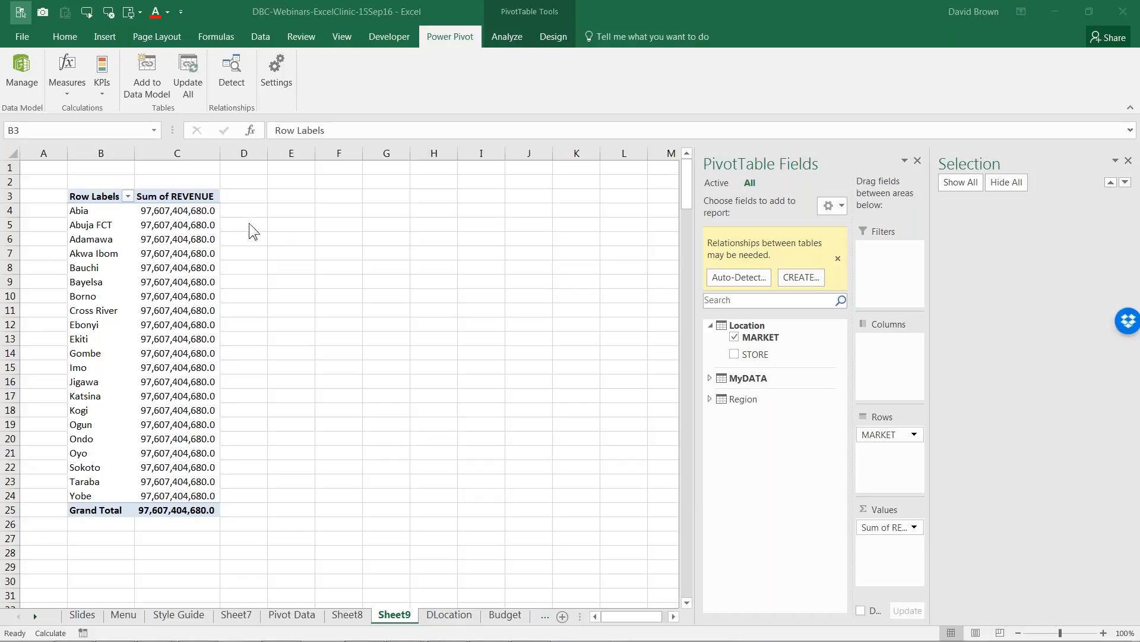
# Relate MyDATA's STORE to Location's STORE in the Power Pivot diagram and check the PivotTable's revenue by market.
pyautogui.click(23, 70)
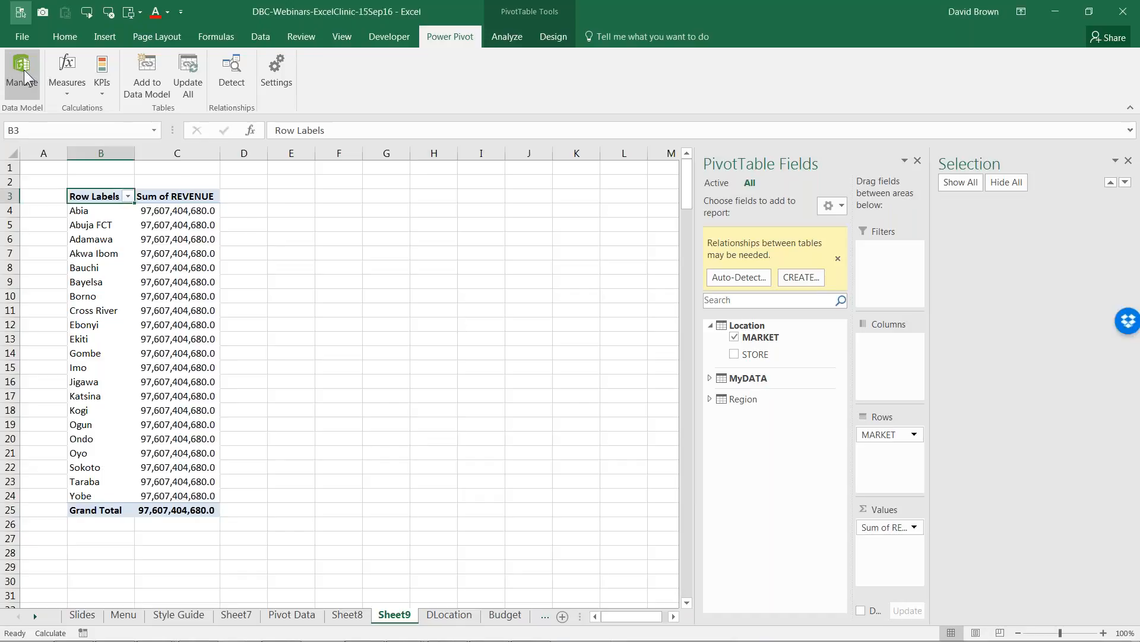
pyautogui.click(24, 70)
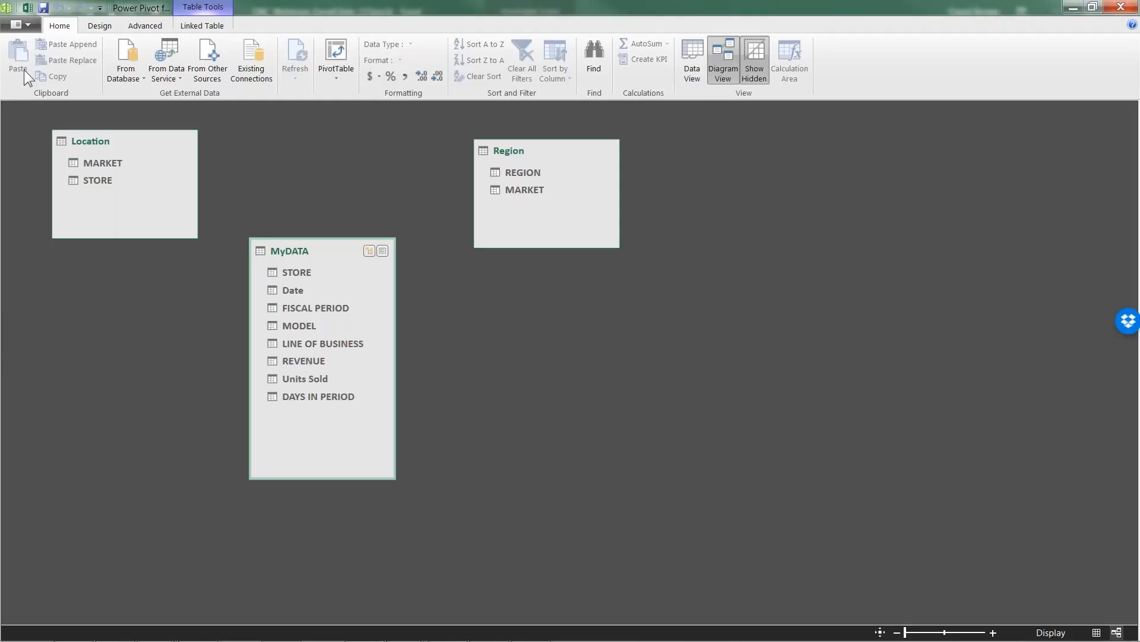
pyautogui.moveTo(325, 252); pyautogui.dragTo(376, 266)
pyautogui.click(543, 149)
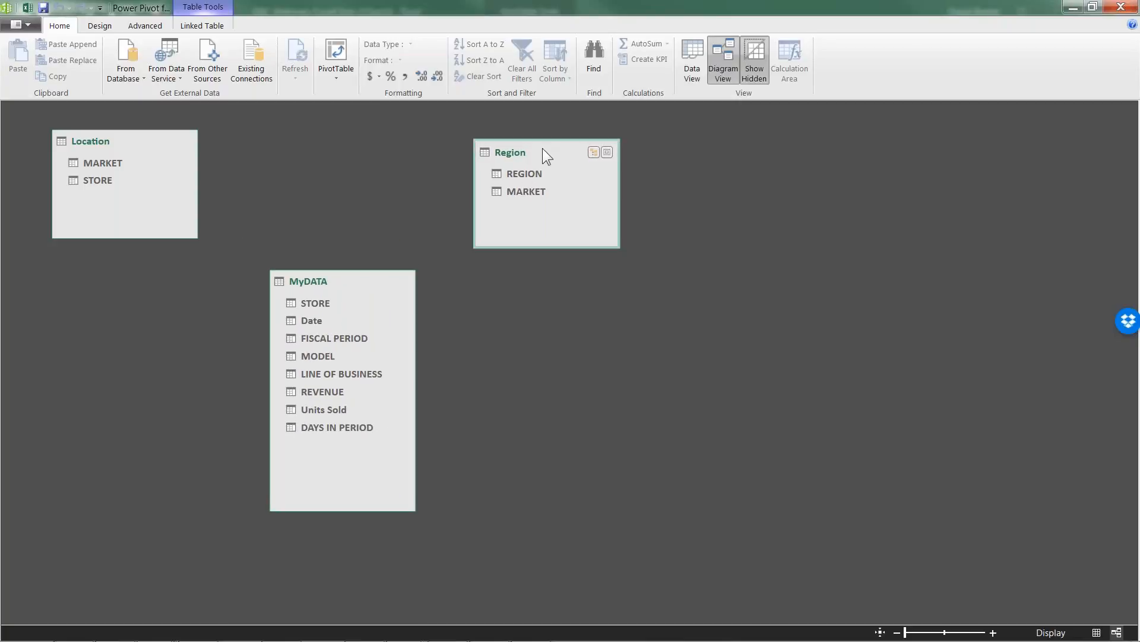
pyautogui.click(147, 141)
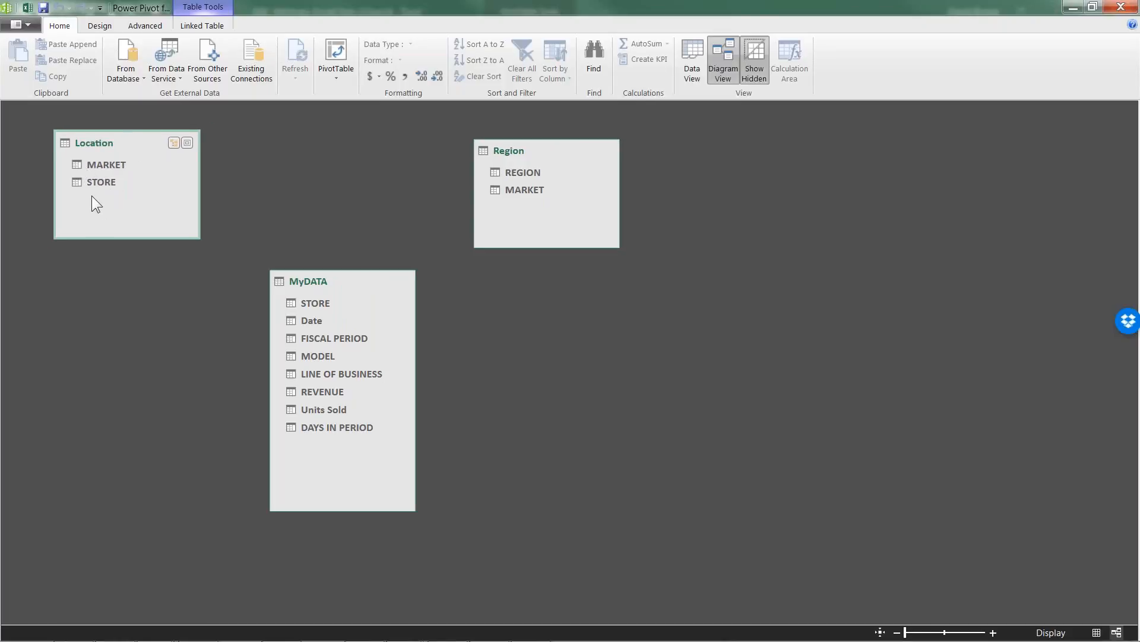
pyautogui.moveTo(317, 305); pyautogui.dragTo(113, 188)
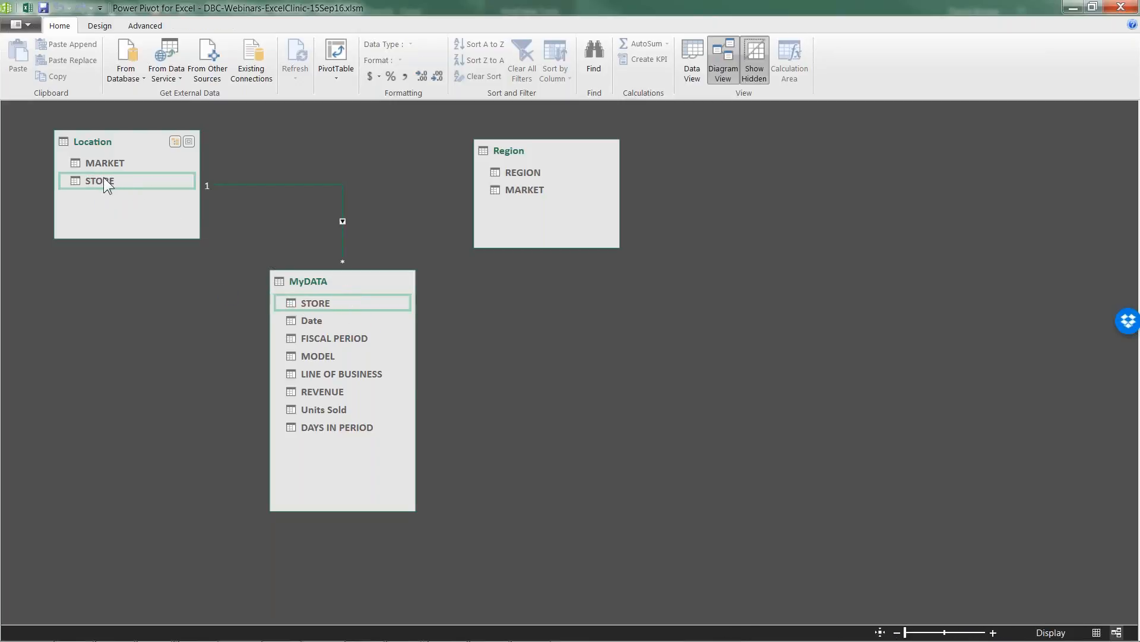
pyautogui.click(27, 8)
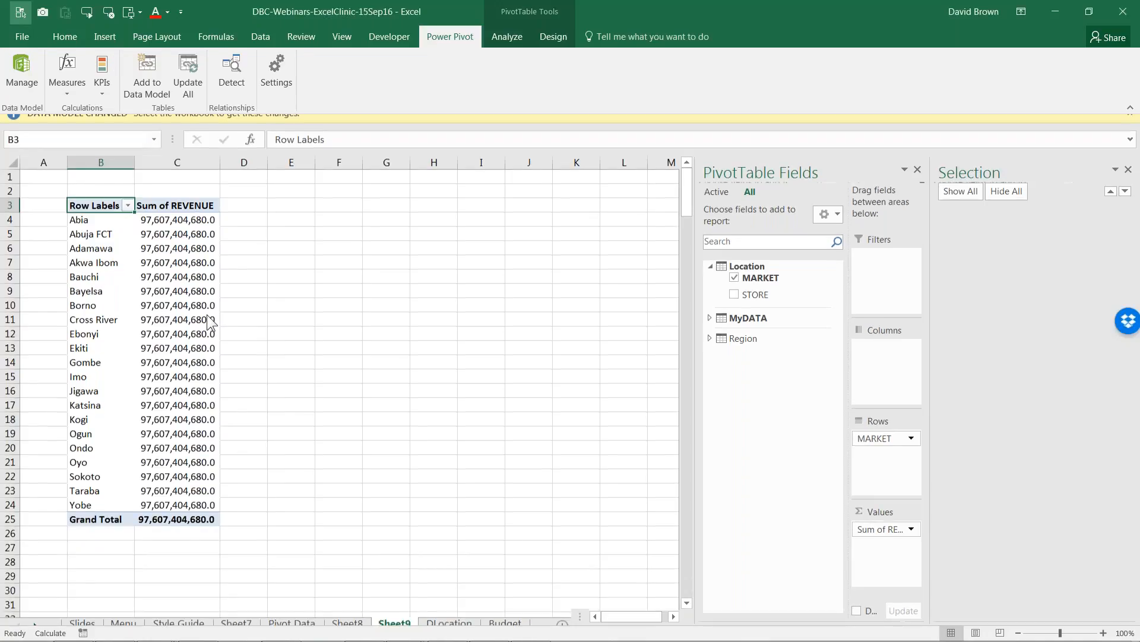
pyautogui.moveTo(170, 236); pyautogui.dragTo(151, 496)
# Relate Location's MARKET to Region's MARKET in the Power Pivot diagram.
pyautogui.click(24, 68)
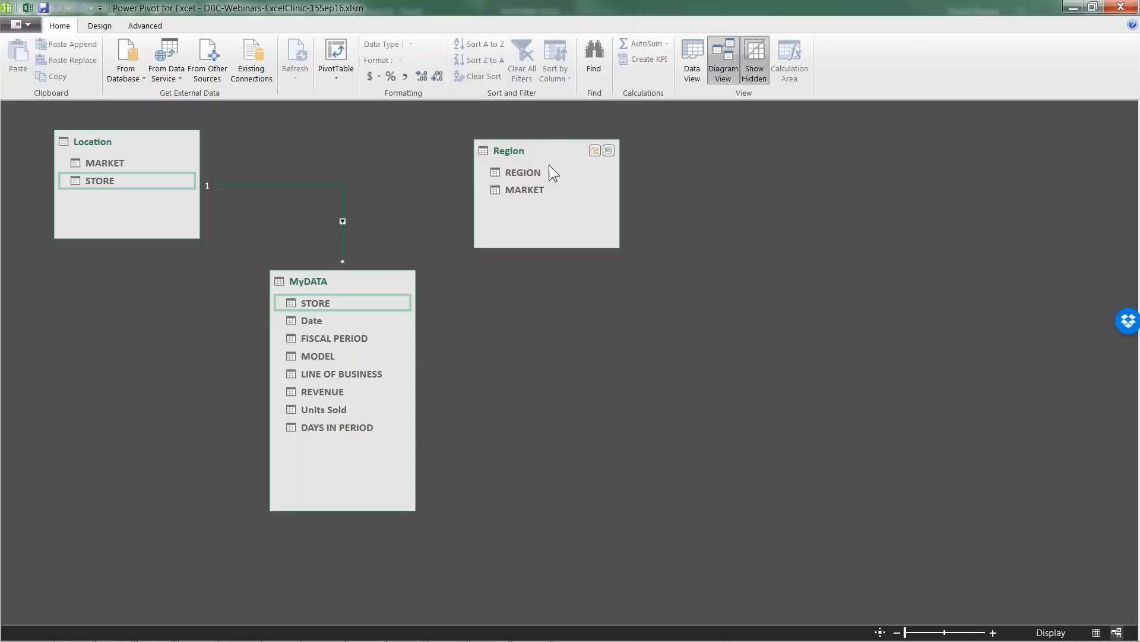
pyautogui.moveTo(523, 190); pyautogui.dragTo(303, 187)
pyautogui.moveTo(114, 165); pyautogui.dragTo(516, 191)
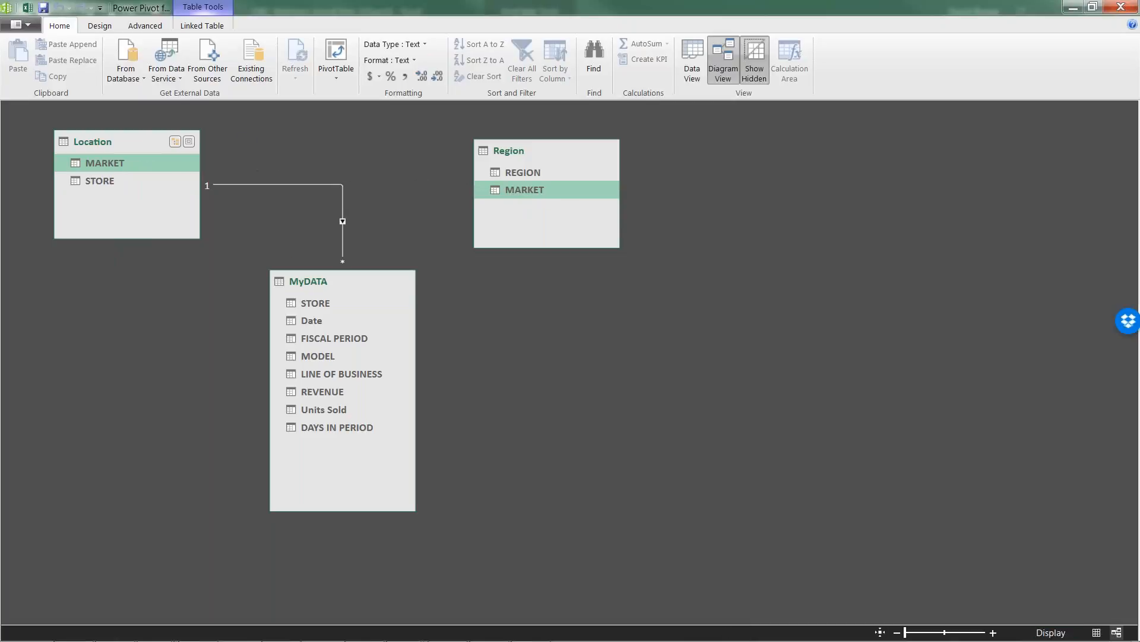
# Back in the workbook, replace Location's MARKET with the Region table's REGION as the PivotTable's row field.
pyautogui.click(27, 9)
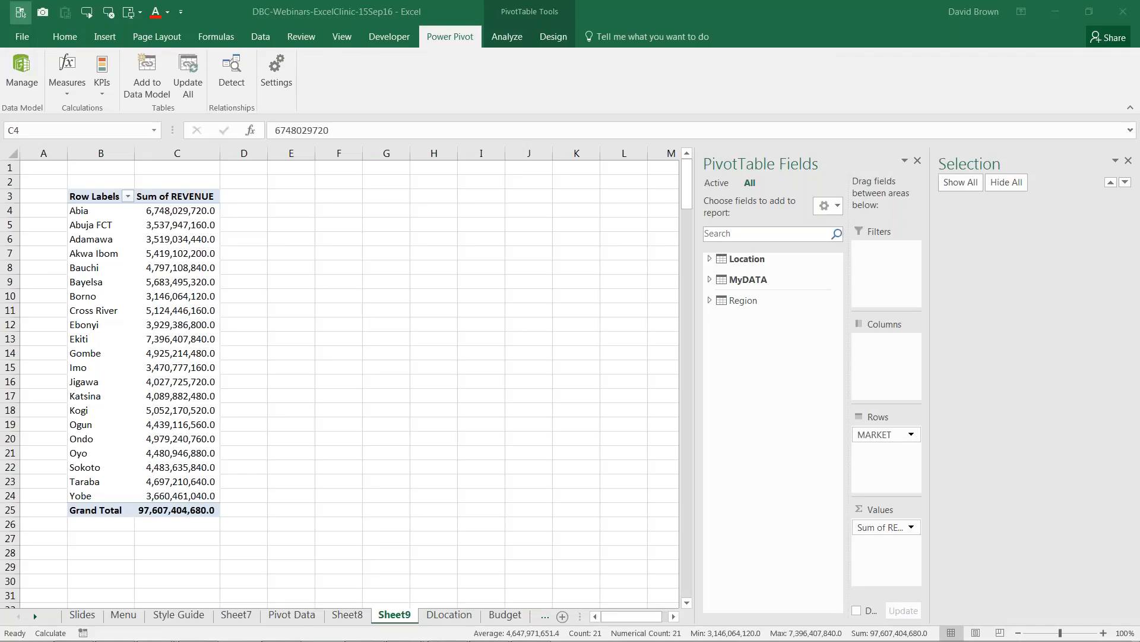
pyautogui.click(710, 300)
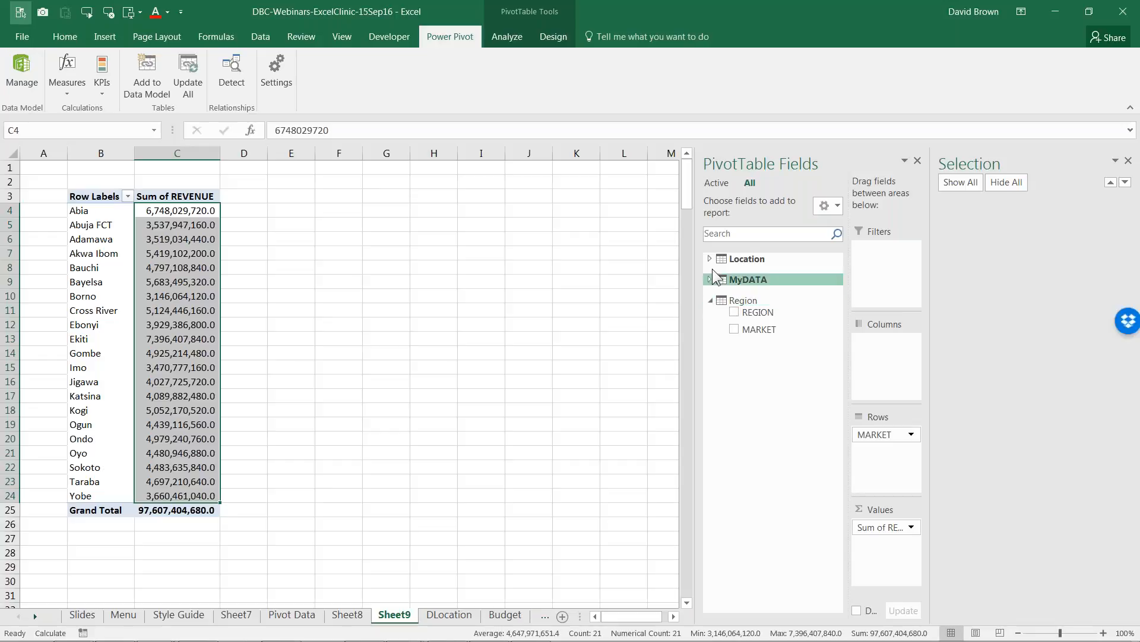
pyautogui.click(710, 259)
pyautogui.click(735, 271)
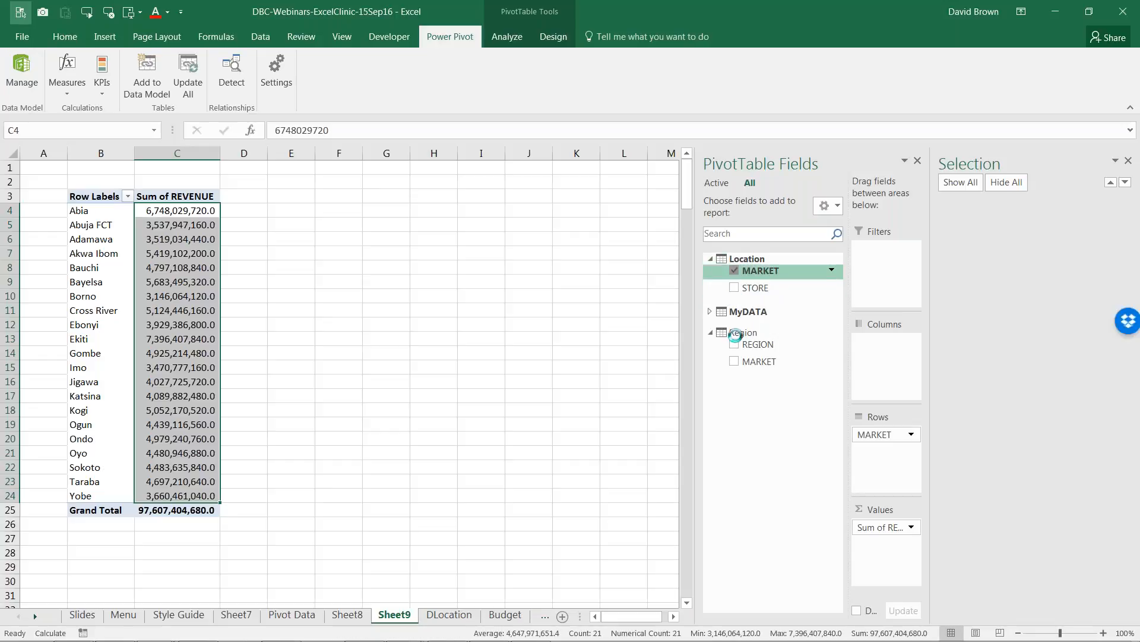
pyautogui.click(735, 345)
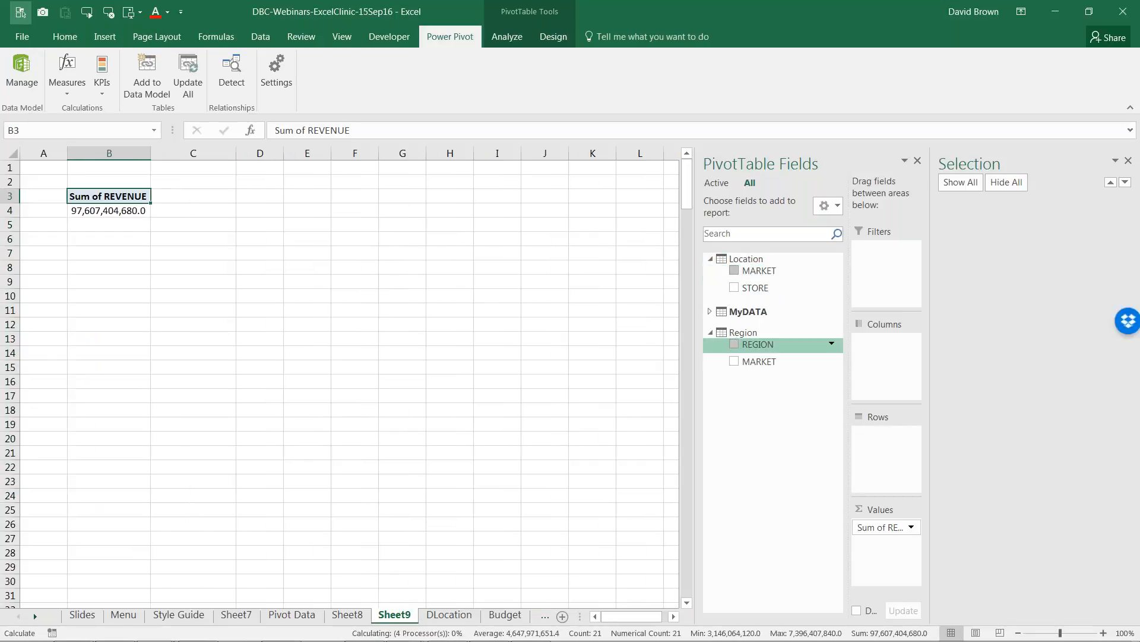
pyautogui.click(177, 211)
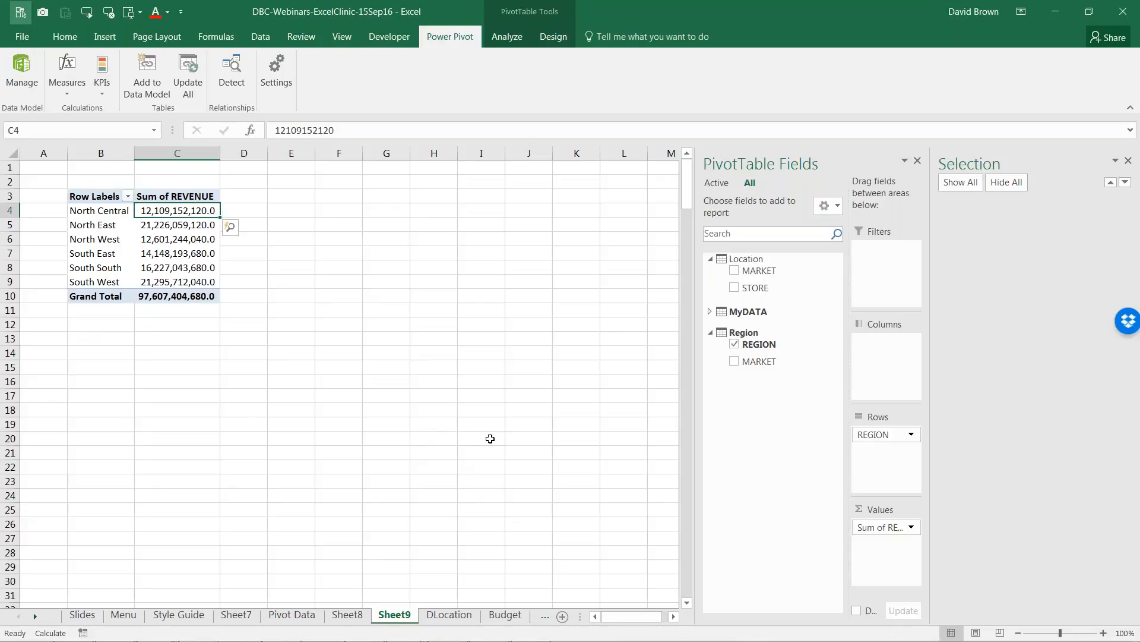
# Convert the Budget sheet's Region, Month and Budget data in A1:C145 into a table with headers.
pyautogui.click(505, 615)
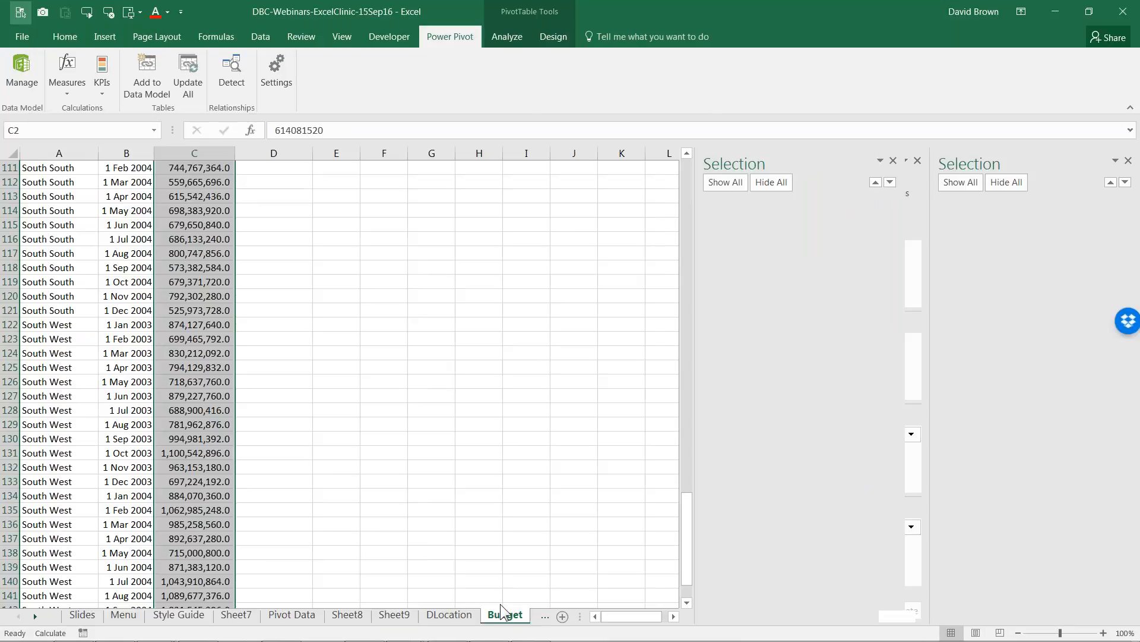
pyautogui.hotkey('ctrl', 'Up')
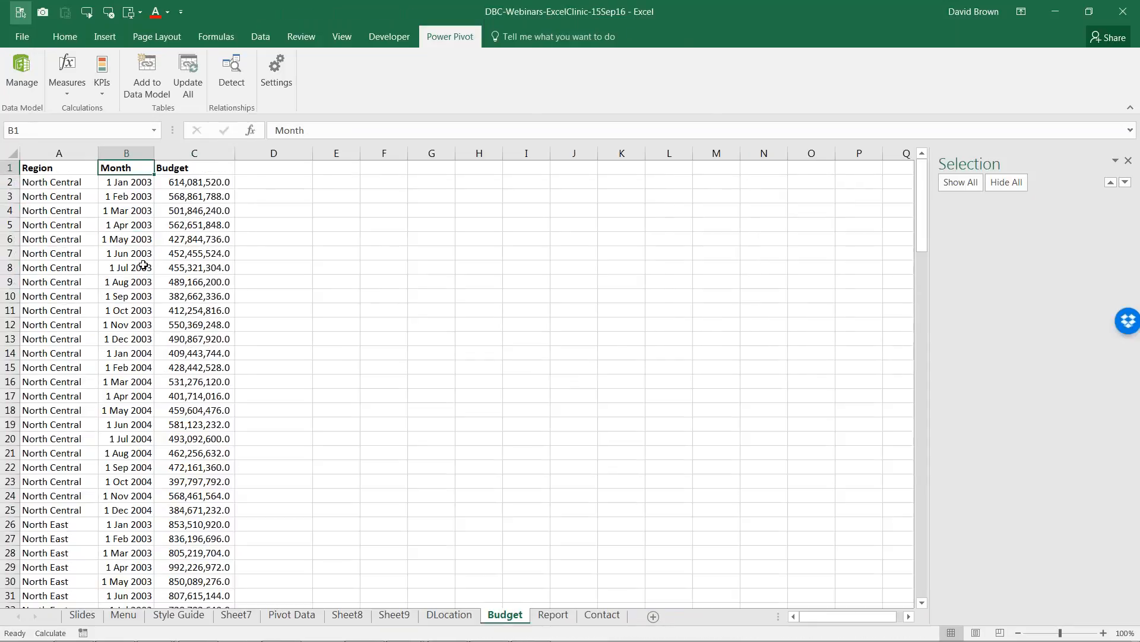
pyautogui.press('Down')
pyautogui.press('Down')
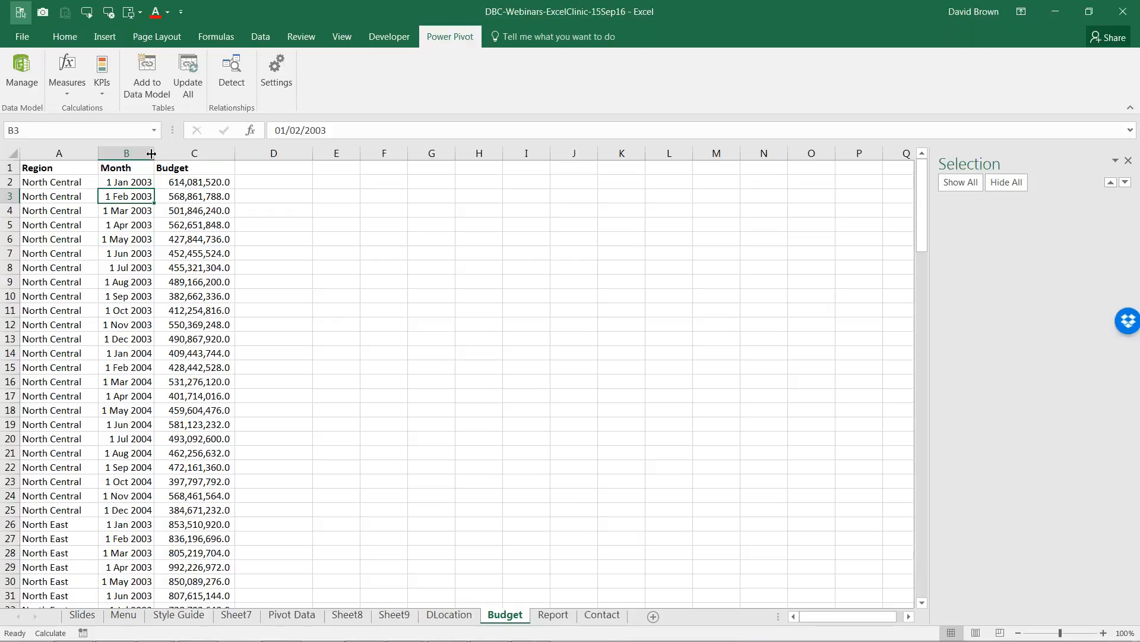
pyautogui.hotkey('ctrl', 't')
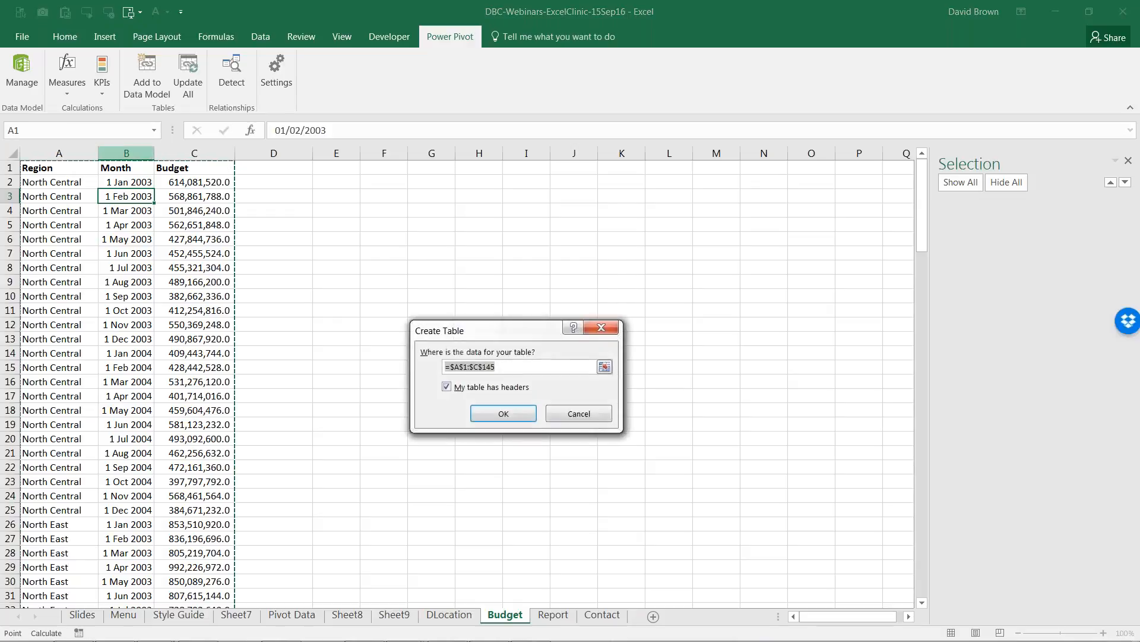
pyautogui.press('Return')
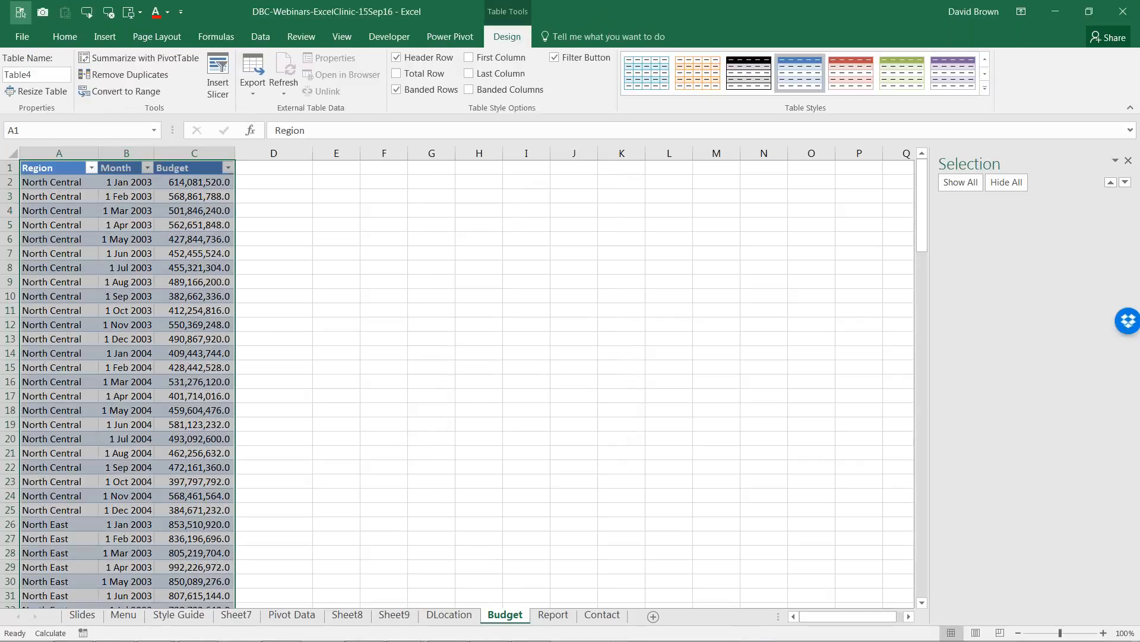
pyautogui.click(194, 253)
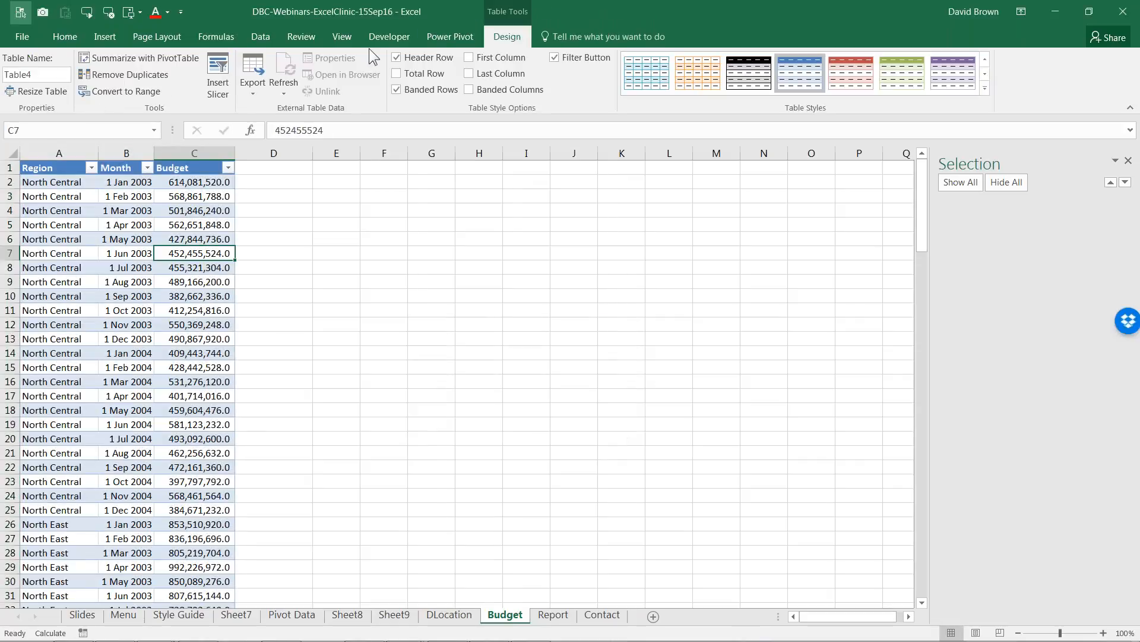
pyautogui.click(455, 37)
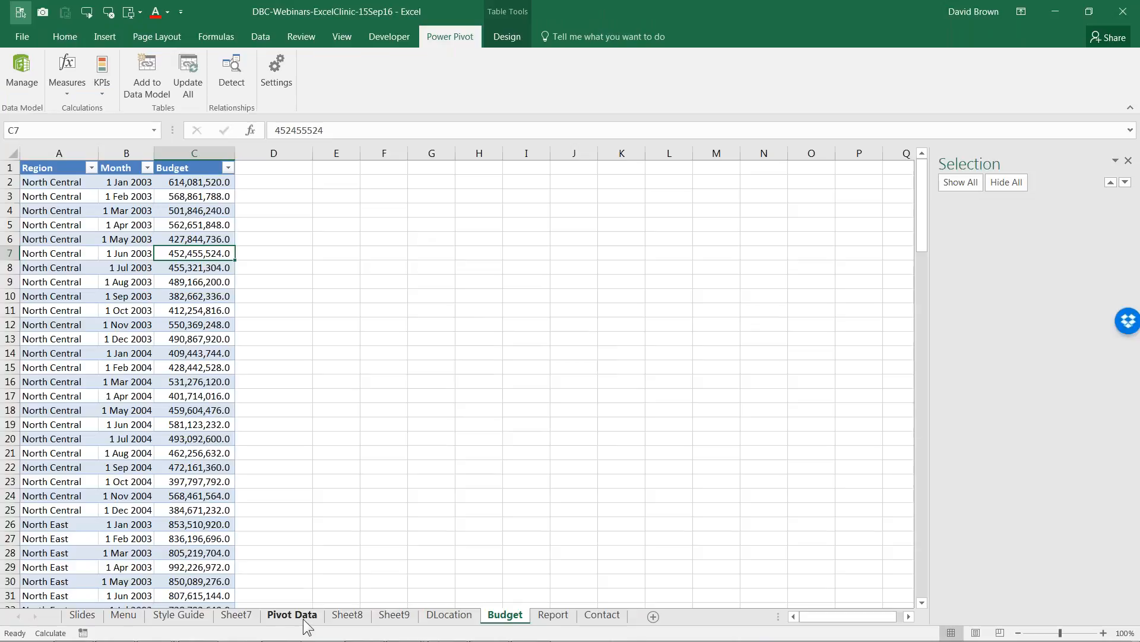
# Review the table relationships in the Power Pivot diagram, then the VLOOKUP-based State column on the Pivot Data sheet.
pyautogui.click(27, 72)
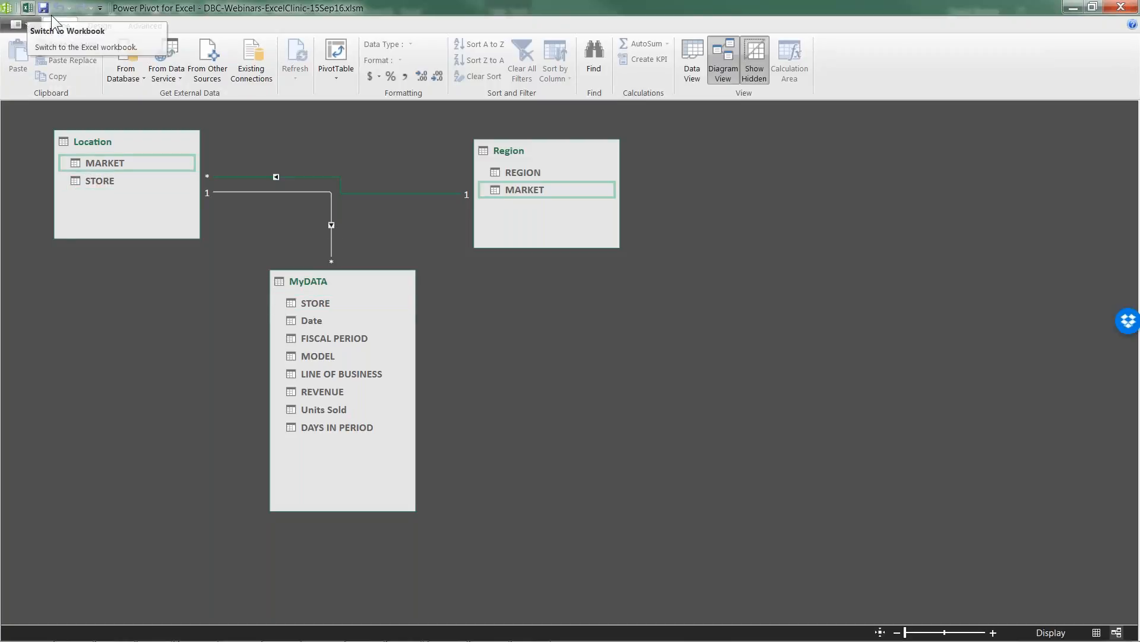
pyautogui.click(27, 8)
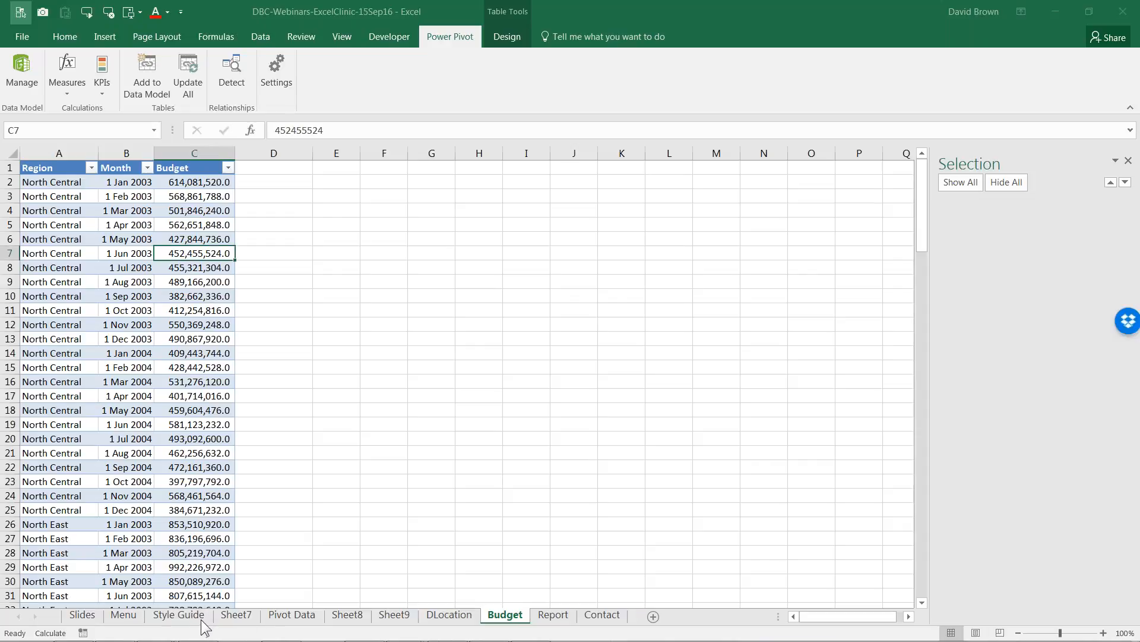
pyautogui.click(289, 621)
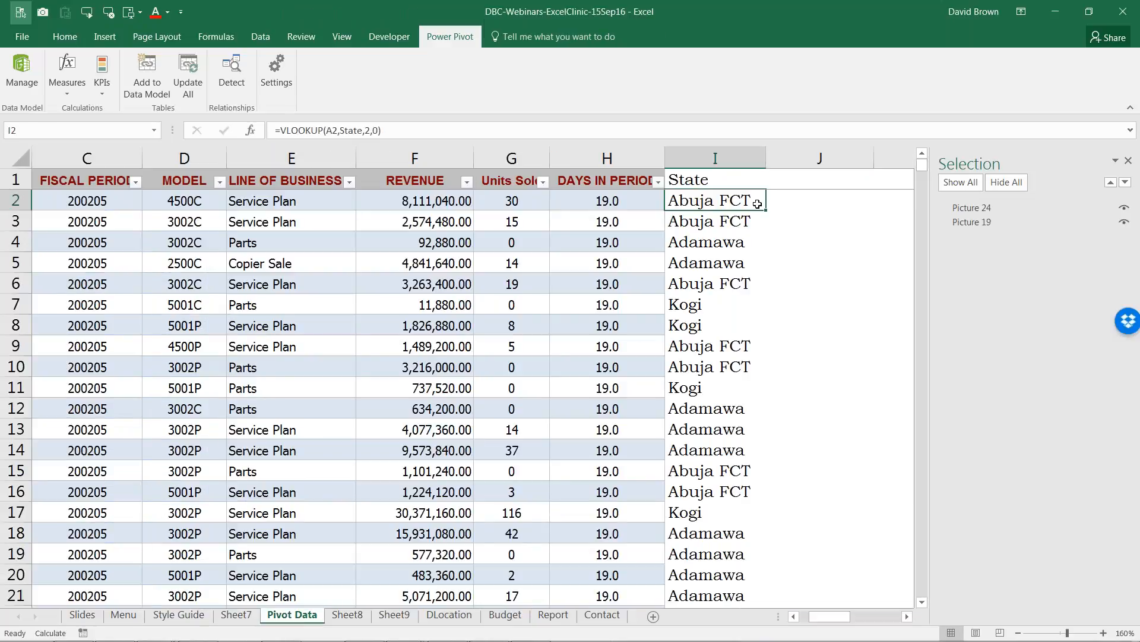
pyautogui.press('Right')
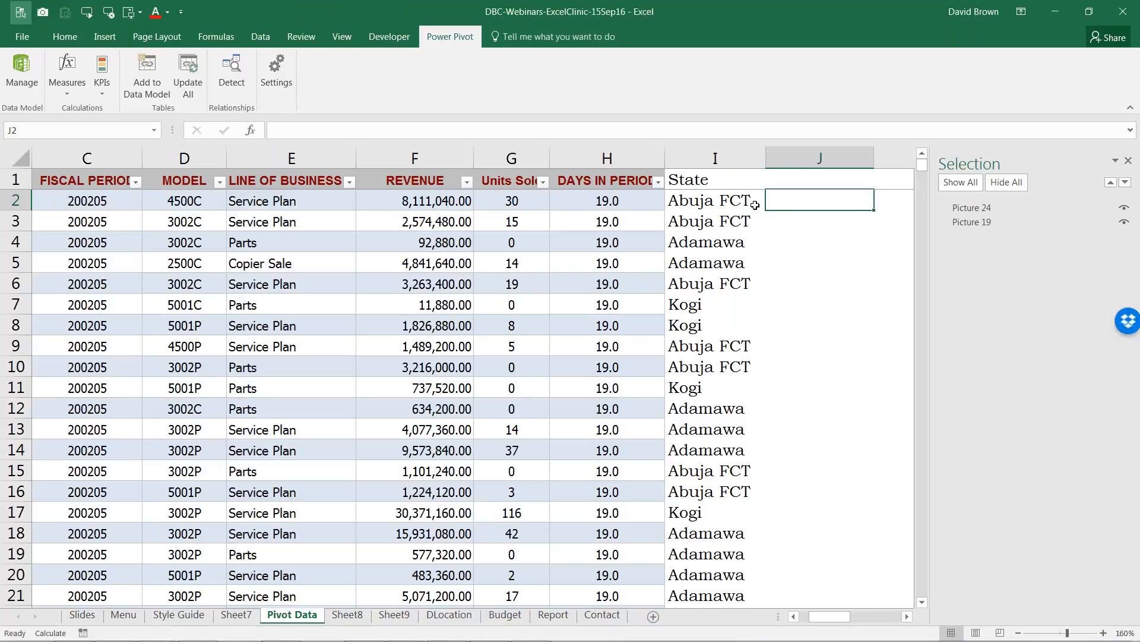
pyautogui.press('Right')
pyautogui.press('Left')
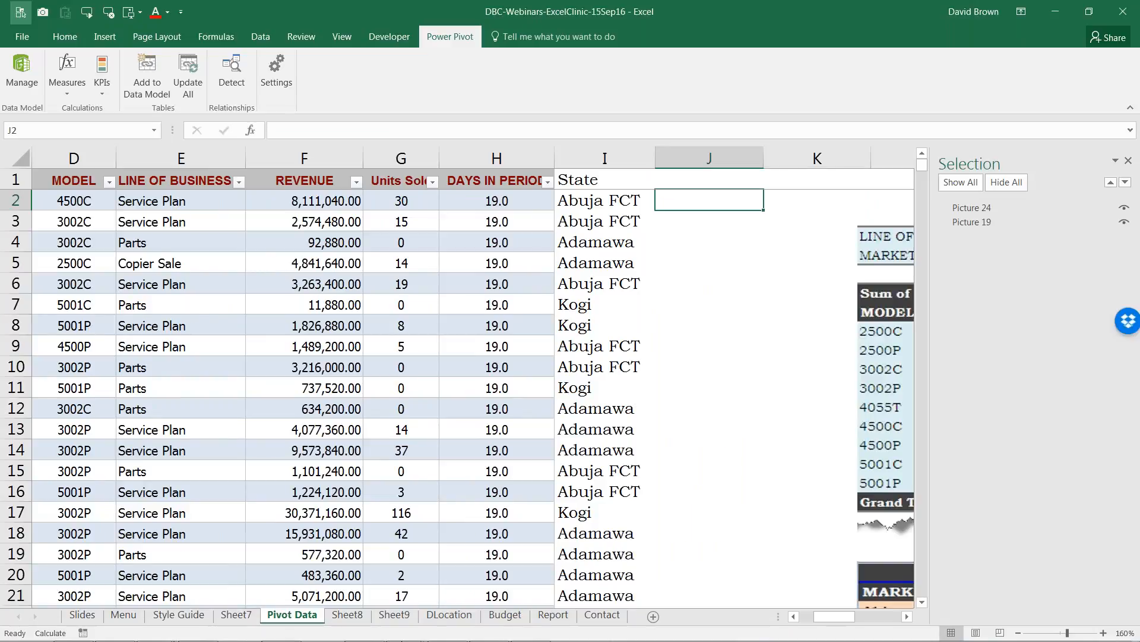
# On the DLocation sheet, compare the order of the MARKET and STORE columns with the repeated MARKET column C.
pyautogui.click(447, 615)
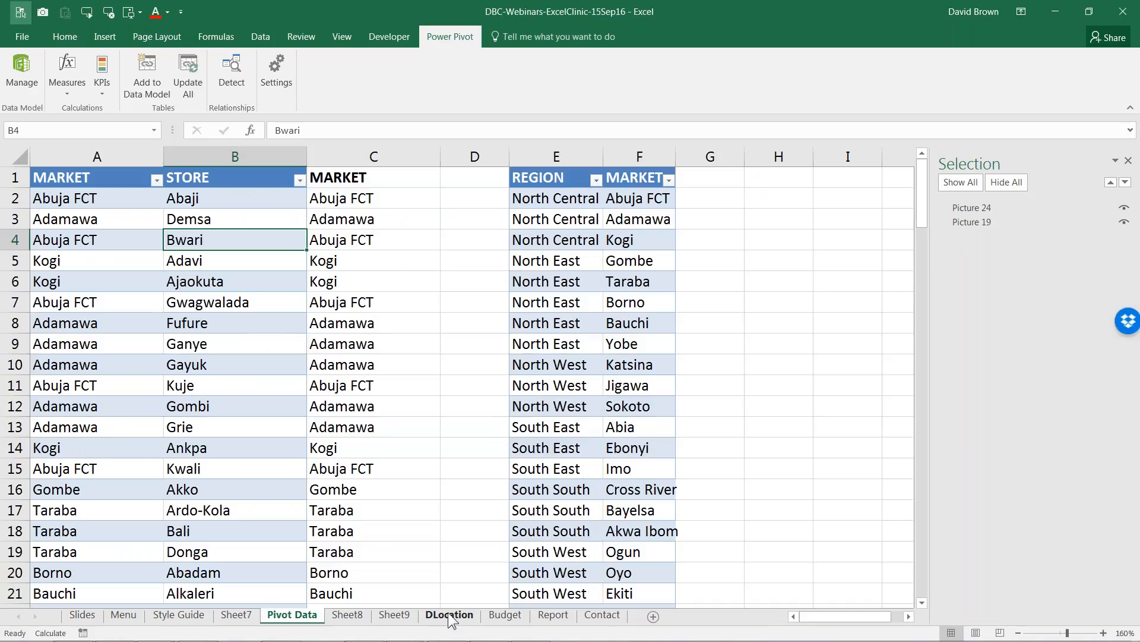
pyautogui.click(138, 158)
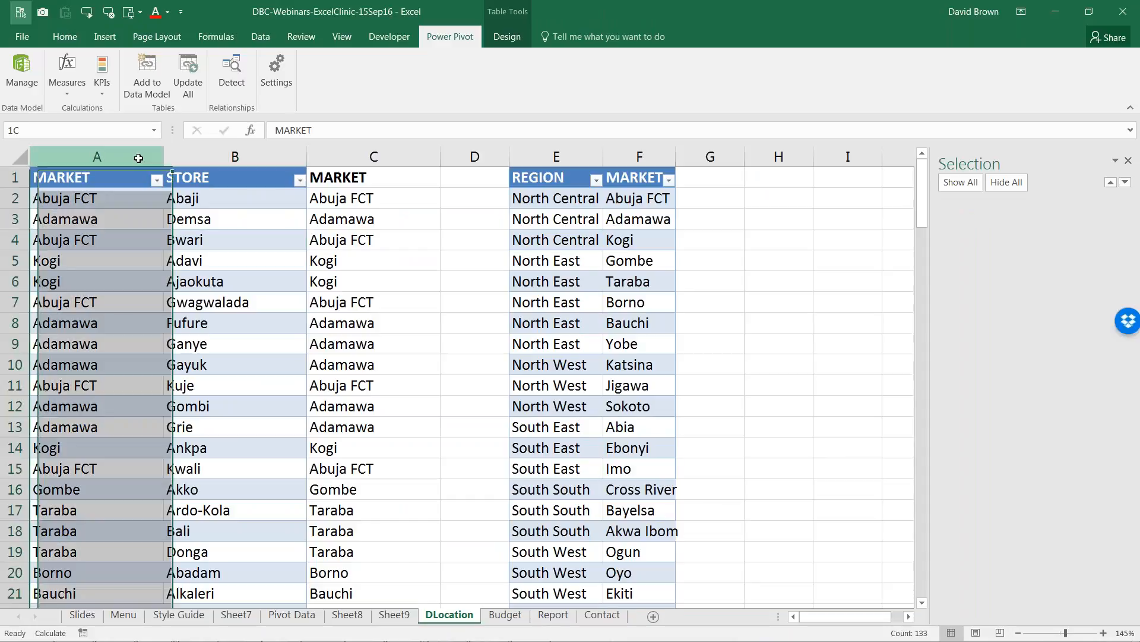
pyautogui.moveTo(138, 158); pyautogui.dragTo(191, 162)
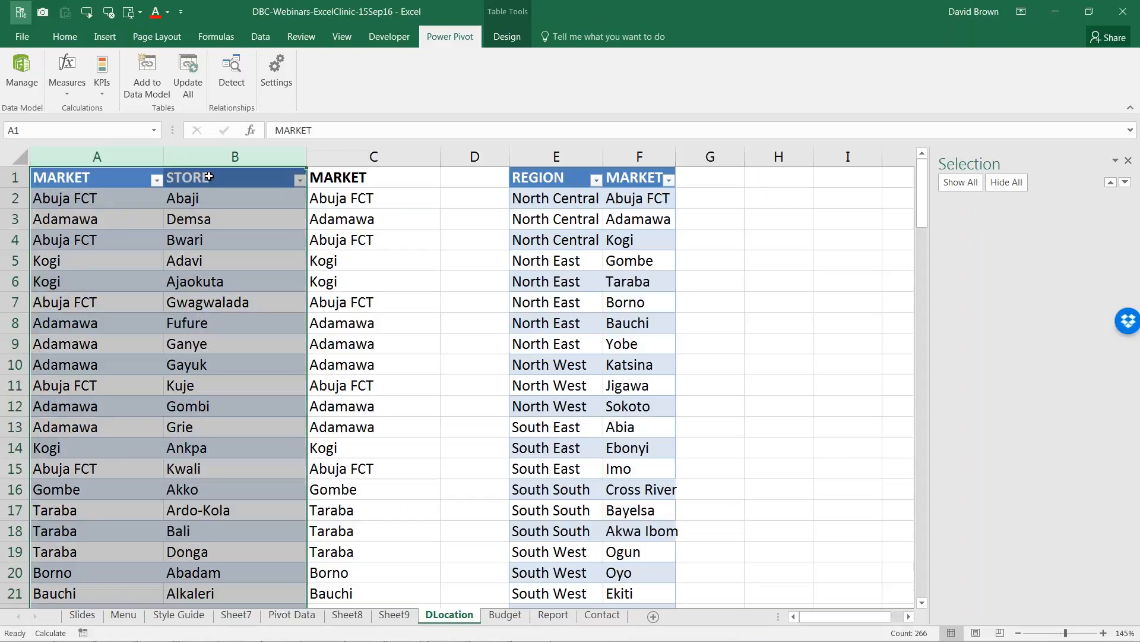
pyautogui.click(196, 158)
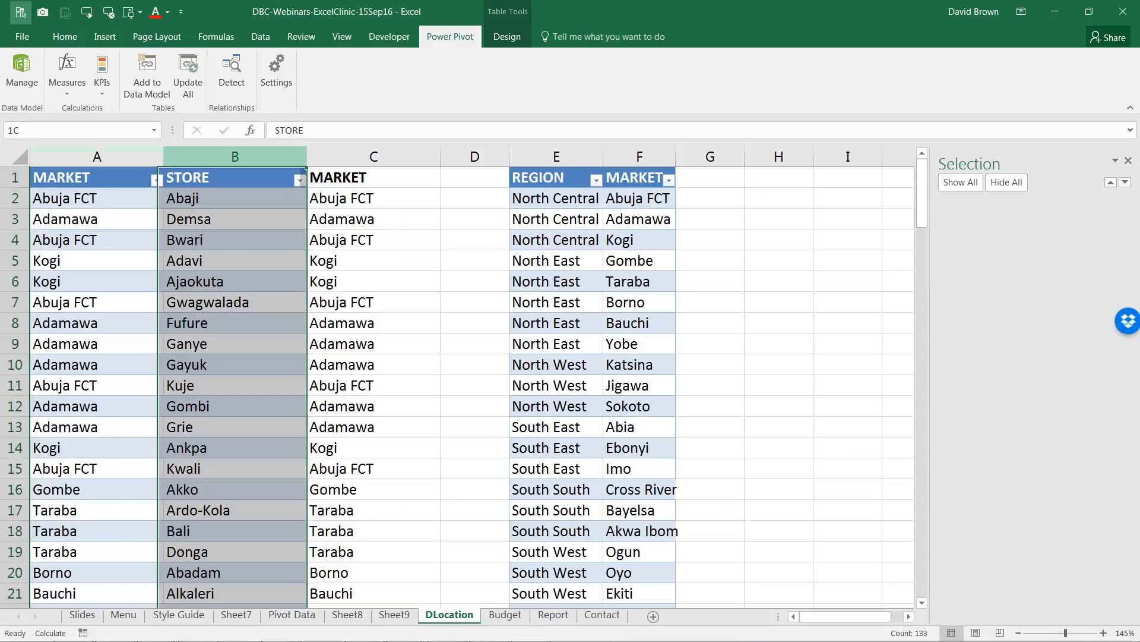
pyautogui.click(111, 158)
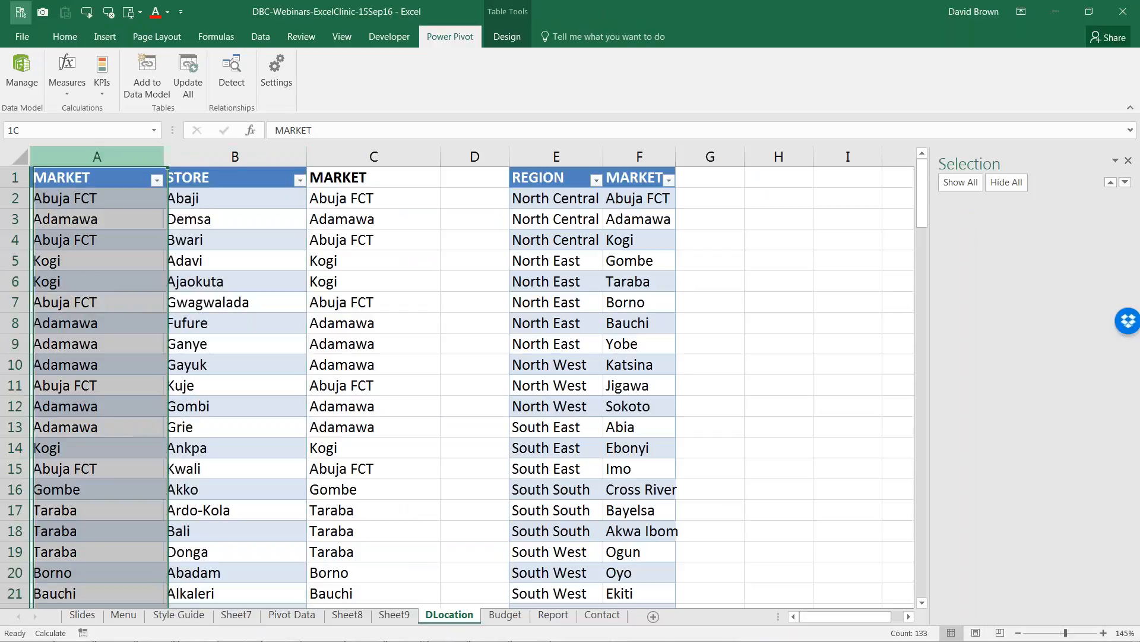
pyautogui.click(373, 157)
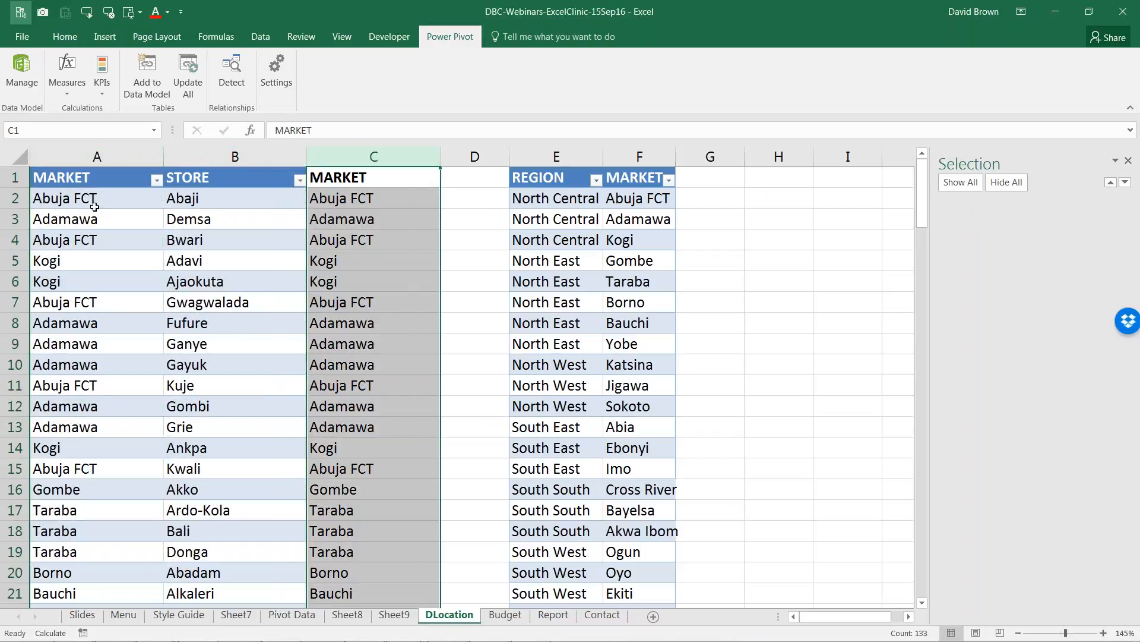
pyautogui.click(86, 201)
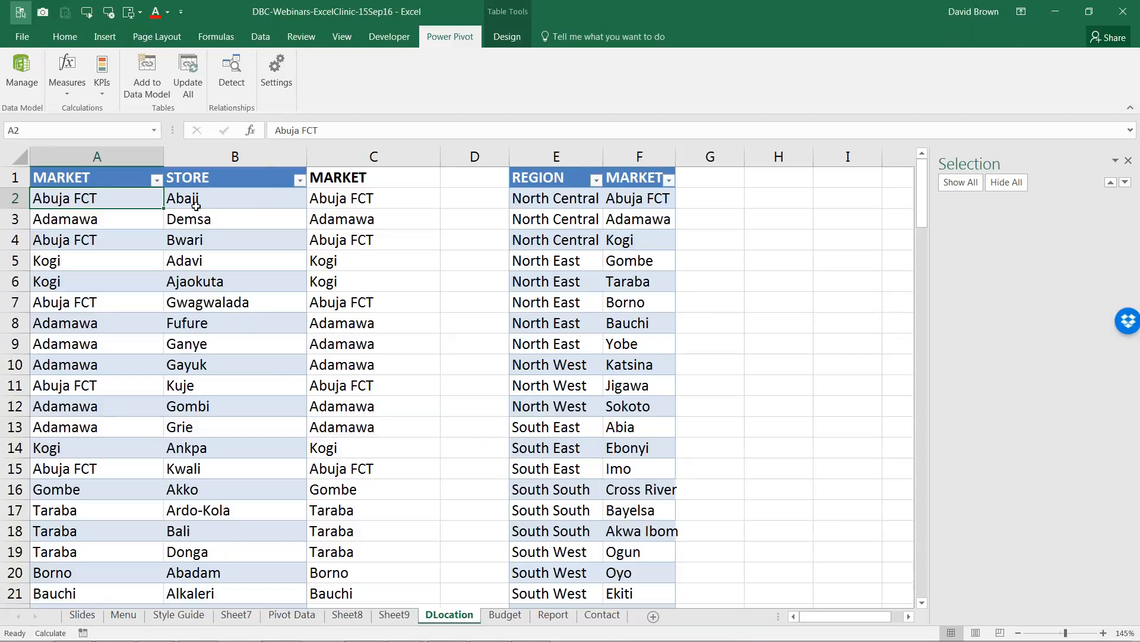
# Examine the Location table's MARKET and STORE block row by row, down to the Bwari record in row 4.
pyautogui.moveTo(90, 179); pyautogui.dragTo(235, 490)
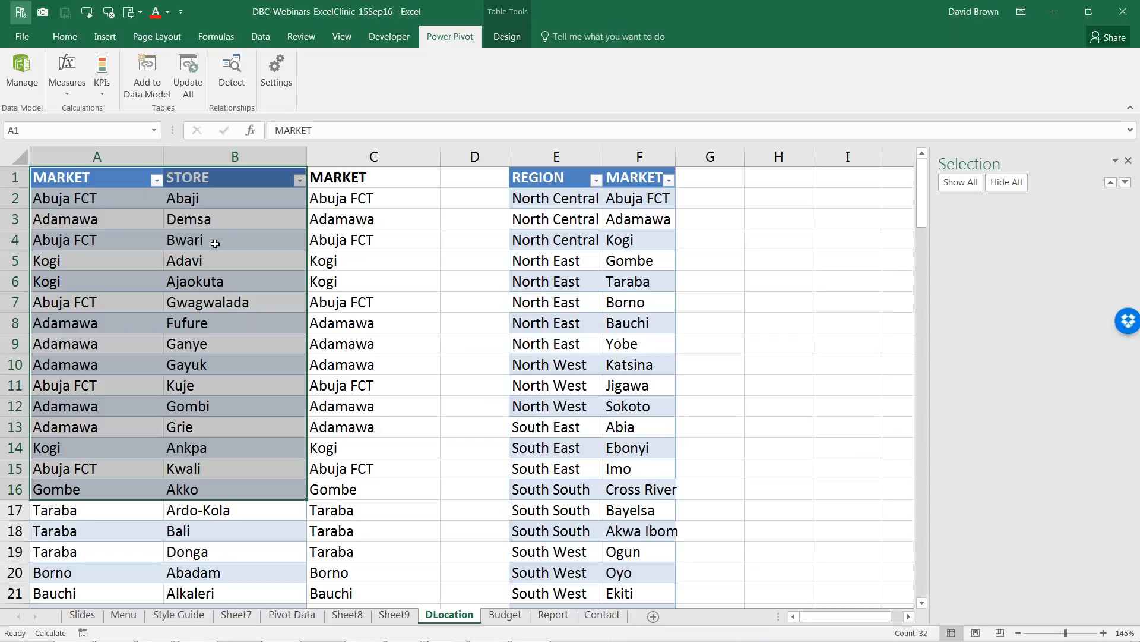
pyautogui.click(15, 177)
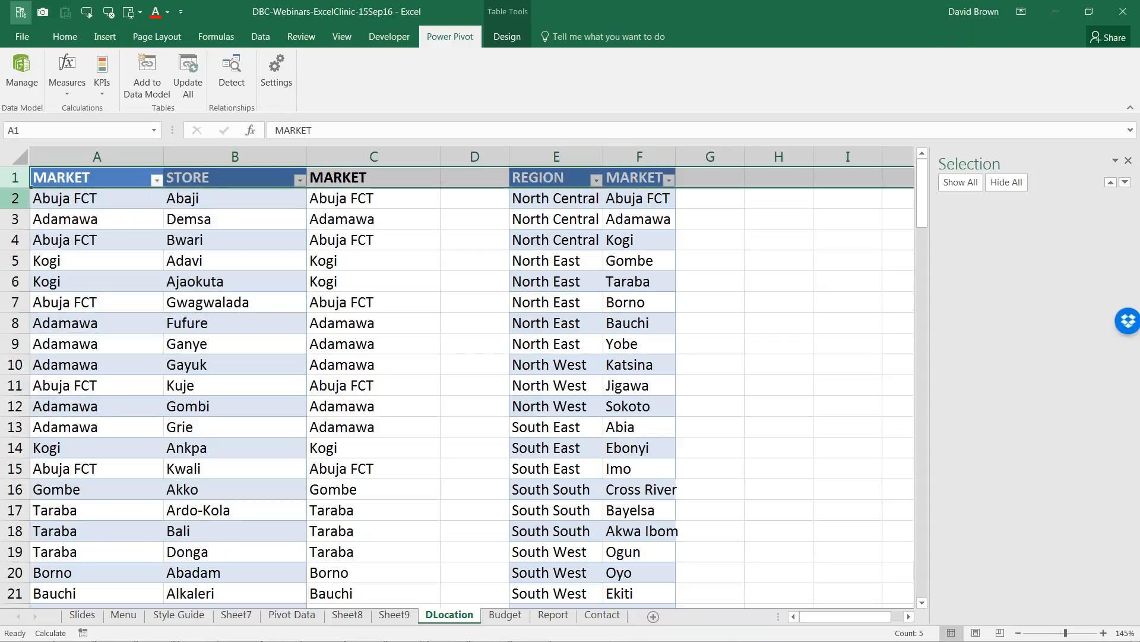
pyautogui.click(15, 198)
pyautogui.moveTo(18, 225); pyautogui.dragTo(17, 252)
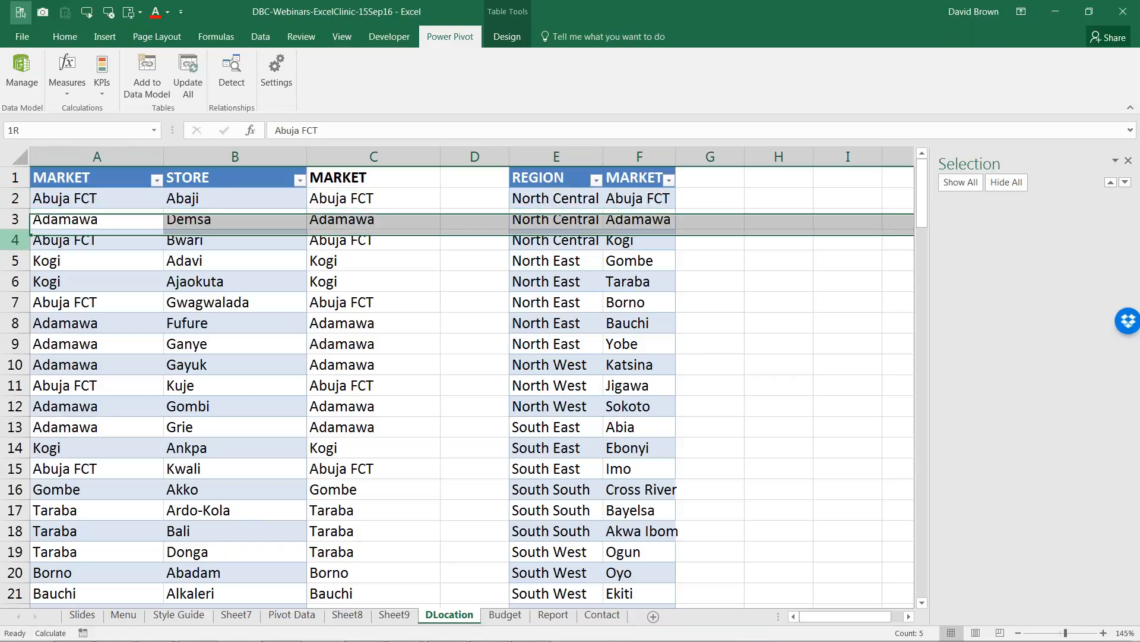
pyautogui.click(200, 240)
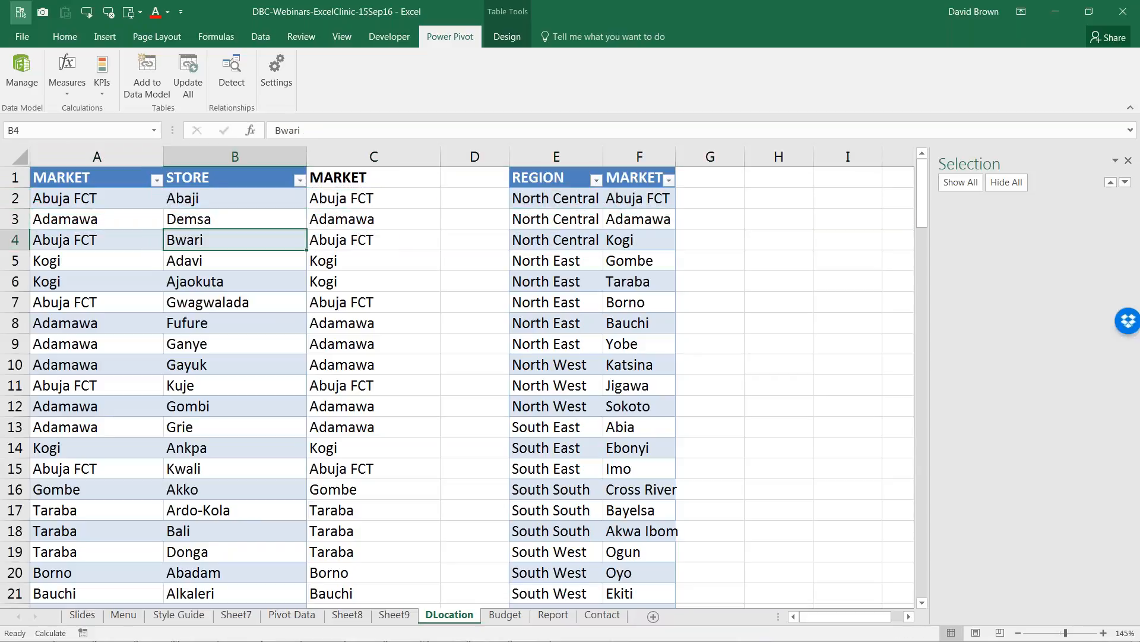
pyautogui.hotkey('alt', 'Tab')
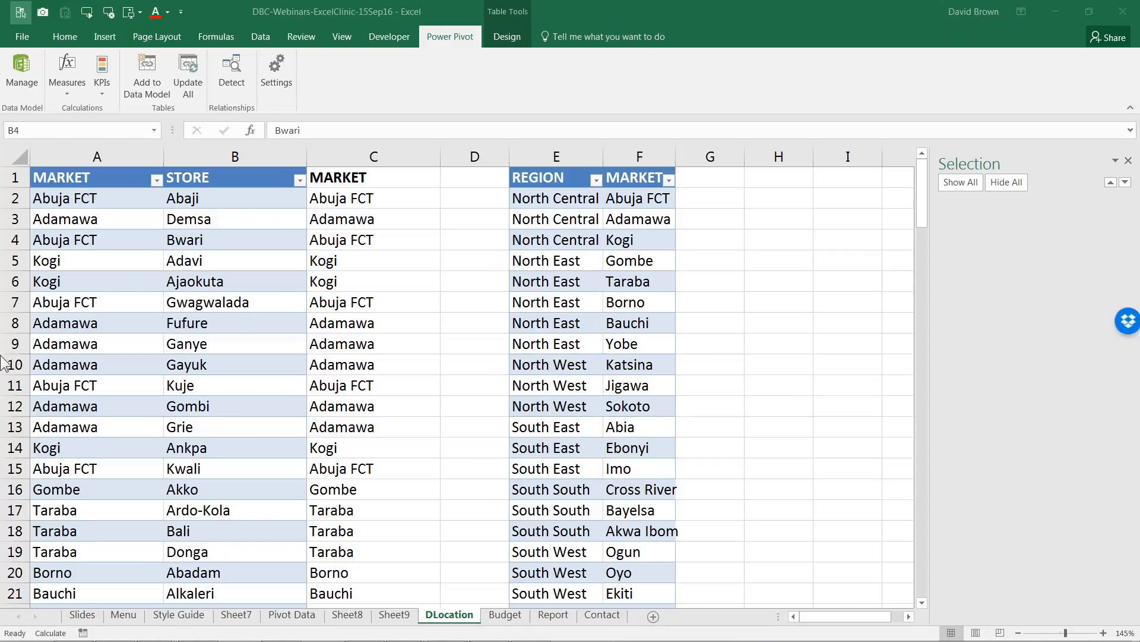
pyautogui.click(245, 240)
pyautogui.click(13, 240)
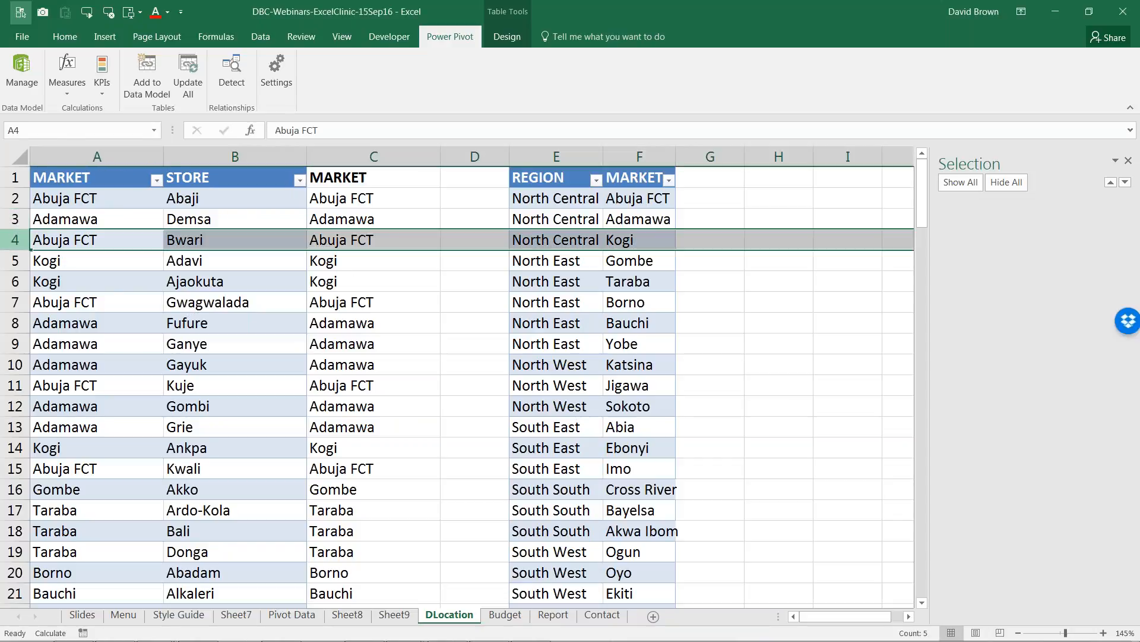
# Select the named range State on the DLocation sheet to check which columns it covers.
pyautogui.click(156, 203)
pyautogui.click(153, 130)
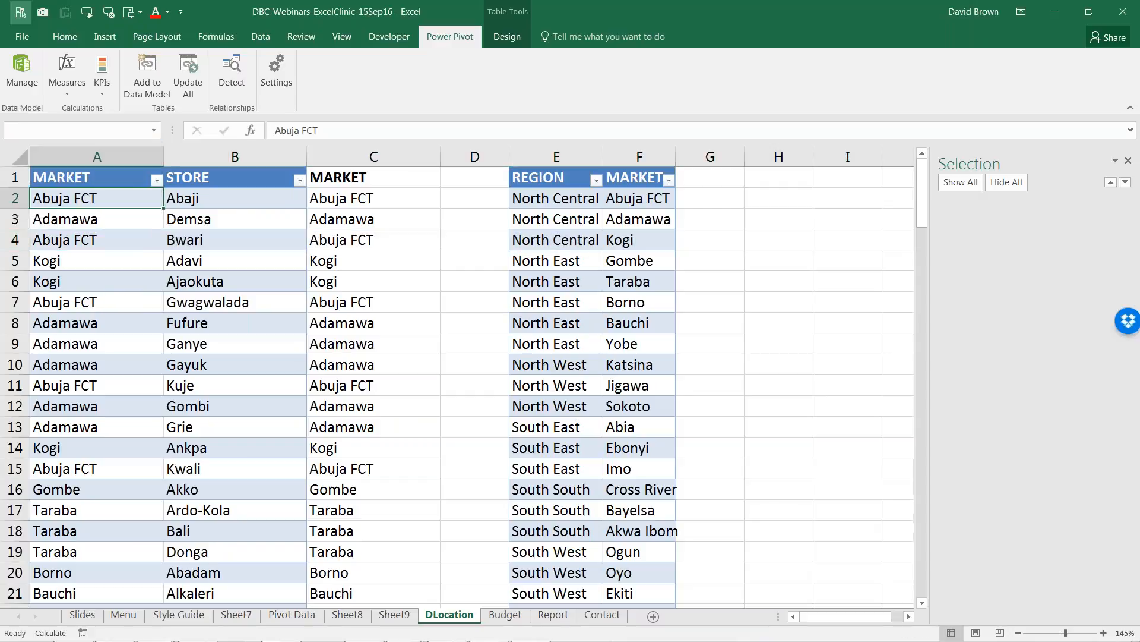
pyautogui.click(78, 150)
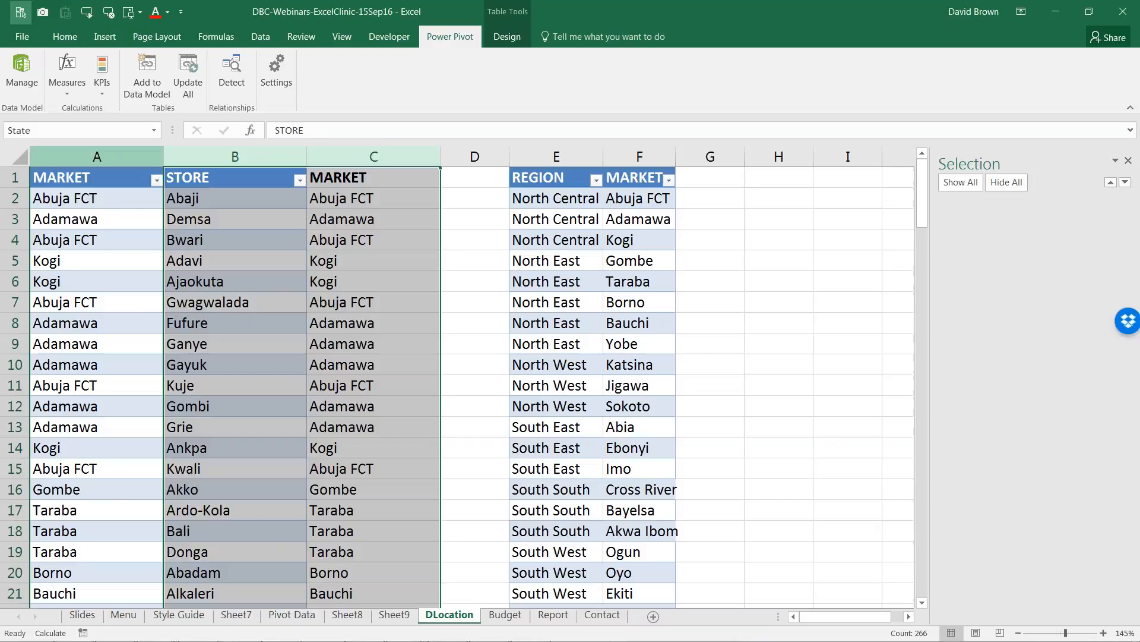
pyautogui.click(154, 130)
pyautogui.click(110, 255)
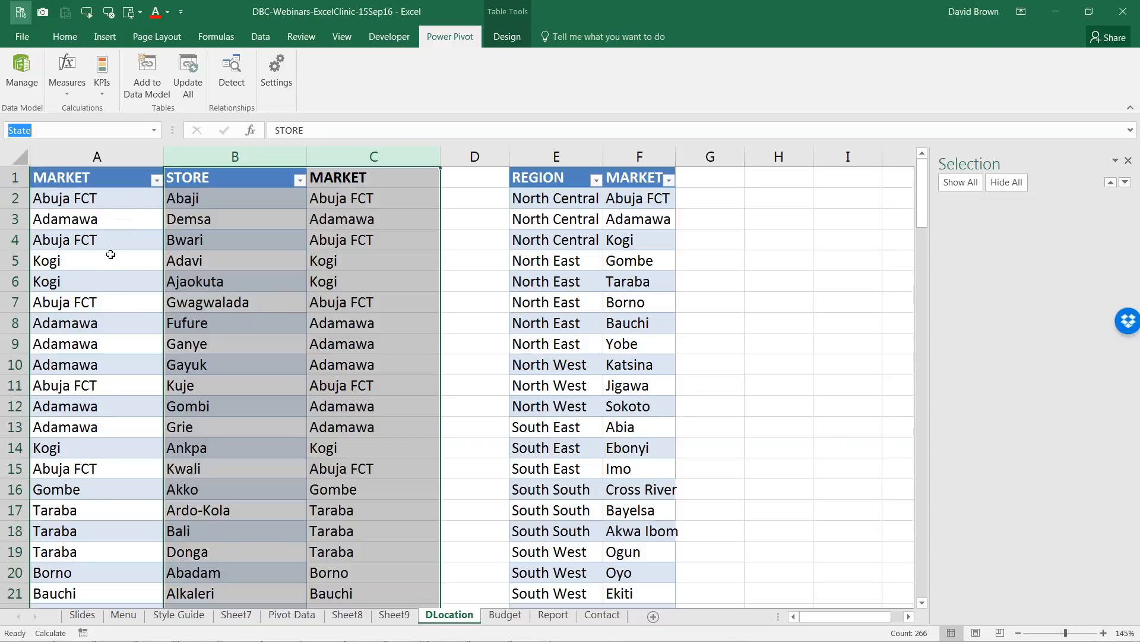
pyautogui.click(110, 255)
# Check the name of the MARKET and STORE table and select the named range Location to see its extent.
pyautogui.click(505, 37)
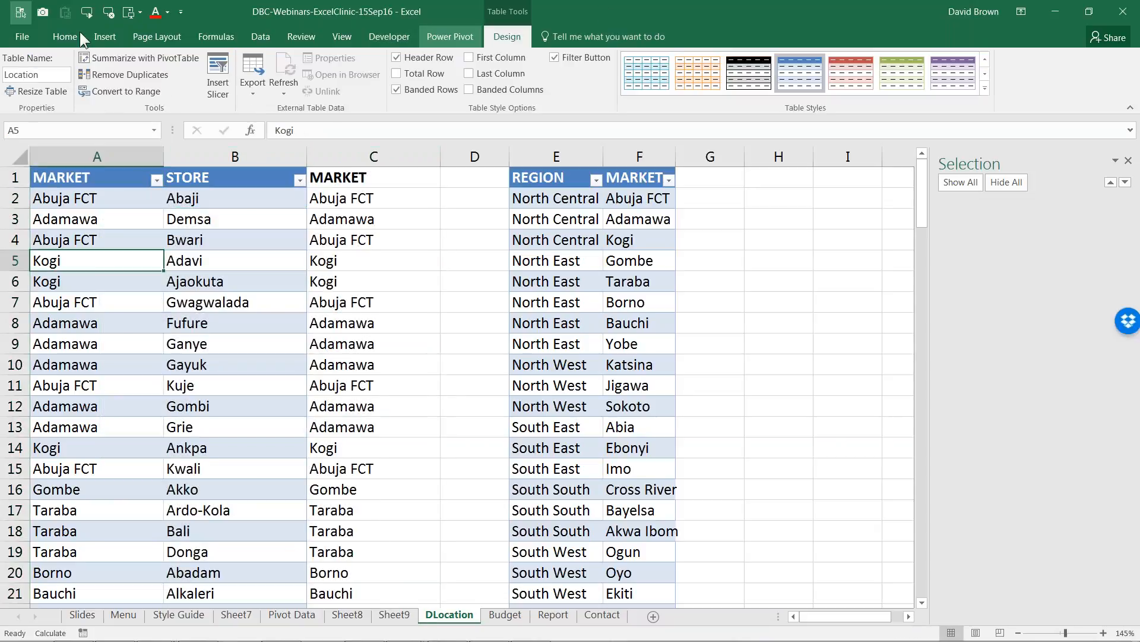
pyautogui.click(105, 202)
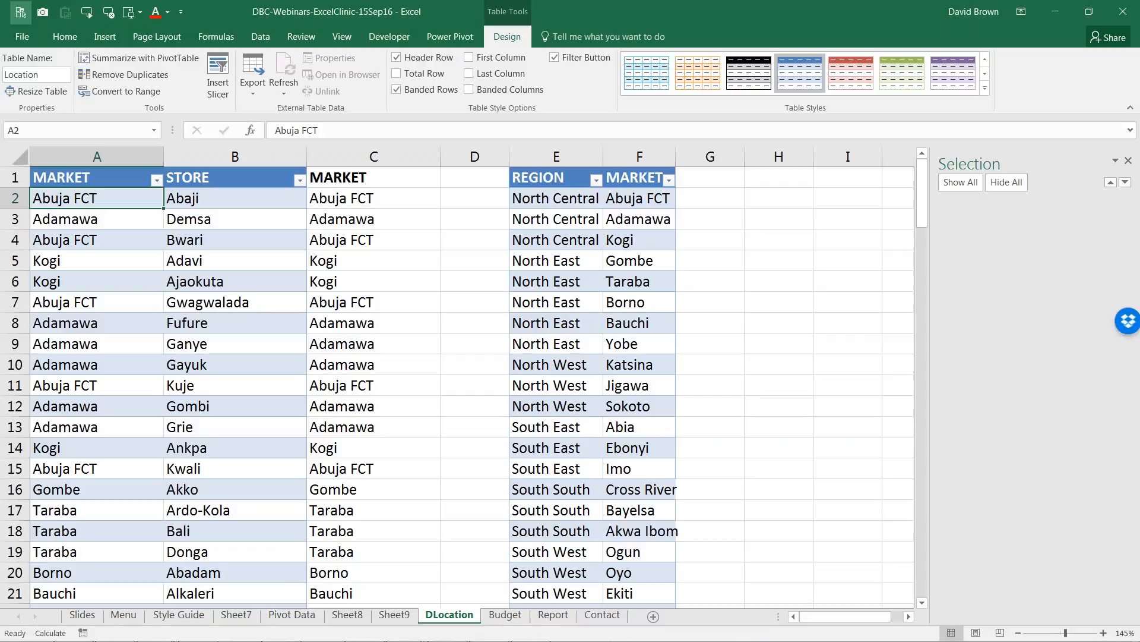
pyautogui.click(153, 131)
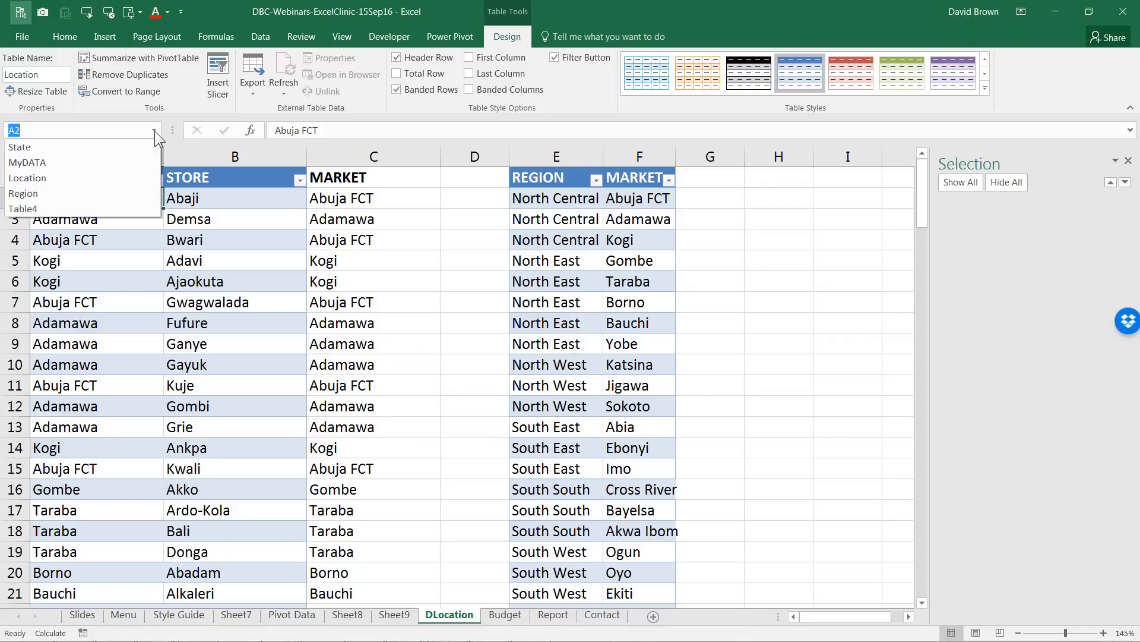
pyautogui.click(81, 183)
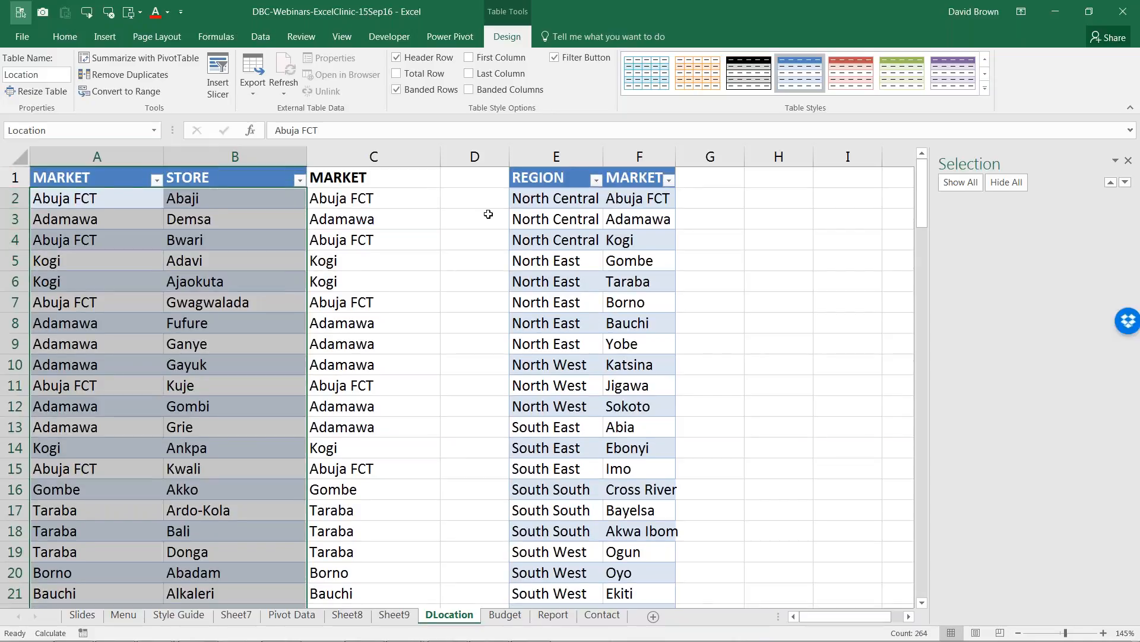
# Enter the store name Bwari in cell H3 of the DLocation sheet as the lookup value.
pyautogui.moveTo(750, 224); pyautogui.dragTo(729, 236)
pyautogui.click(767, 217)
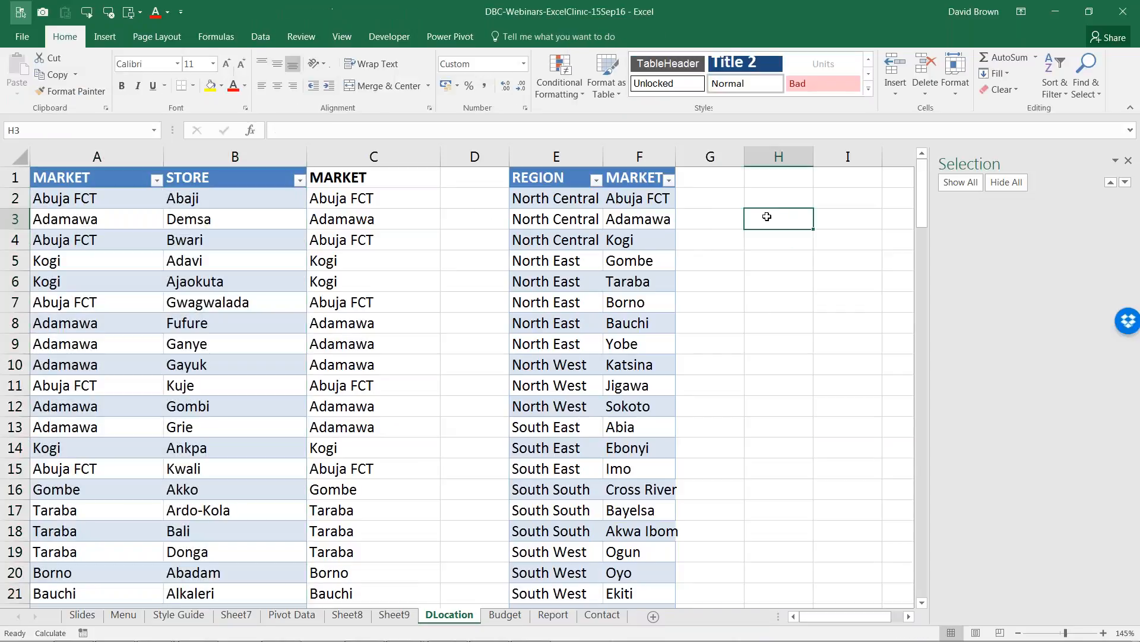
pyautogui.write('=')
pyautogui.write('Bwari')
pyautogui.press('Tab')
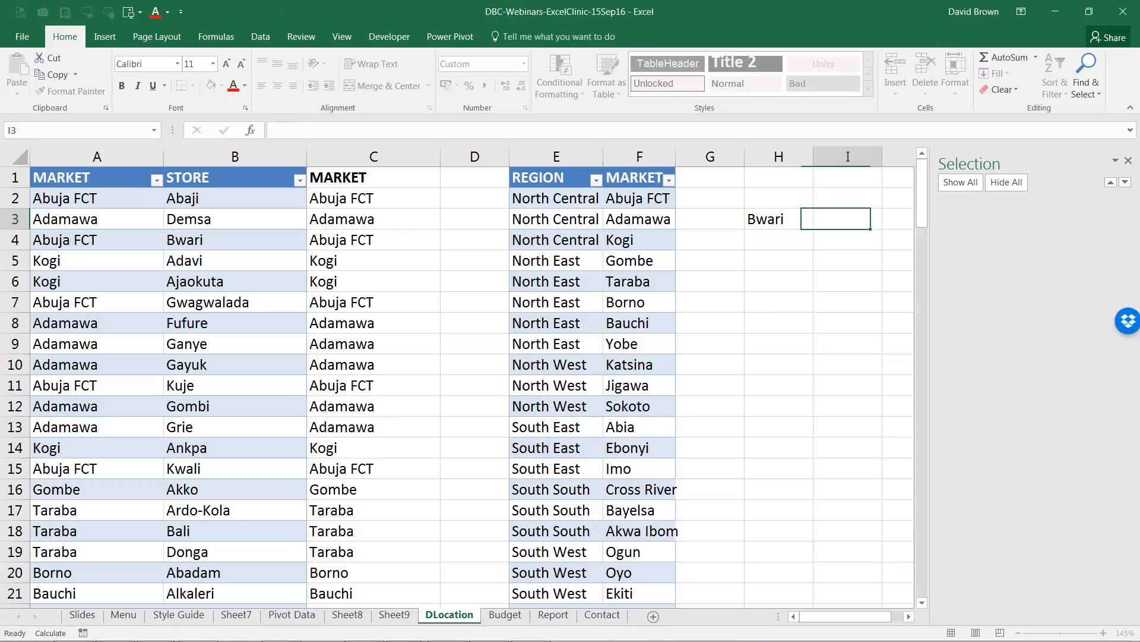
# Start an INDEX function in cell I3 using the array, row and column argument form, with location as the array.
pyautogui.press('Right')
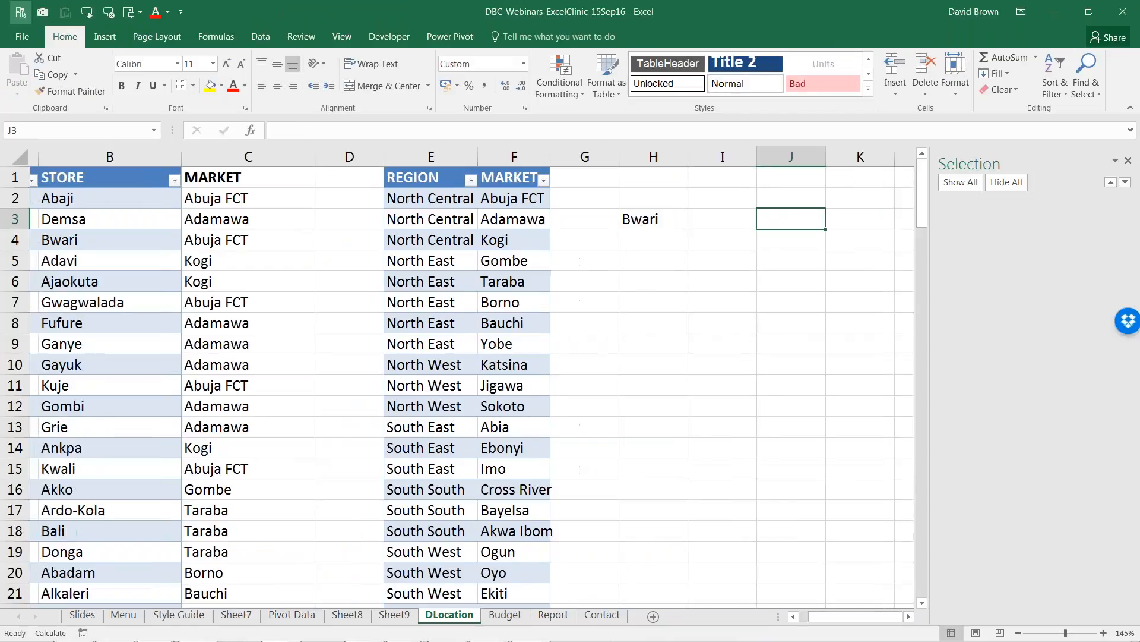
pyautogui.press('Left')
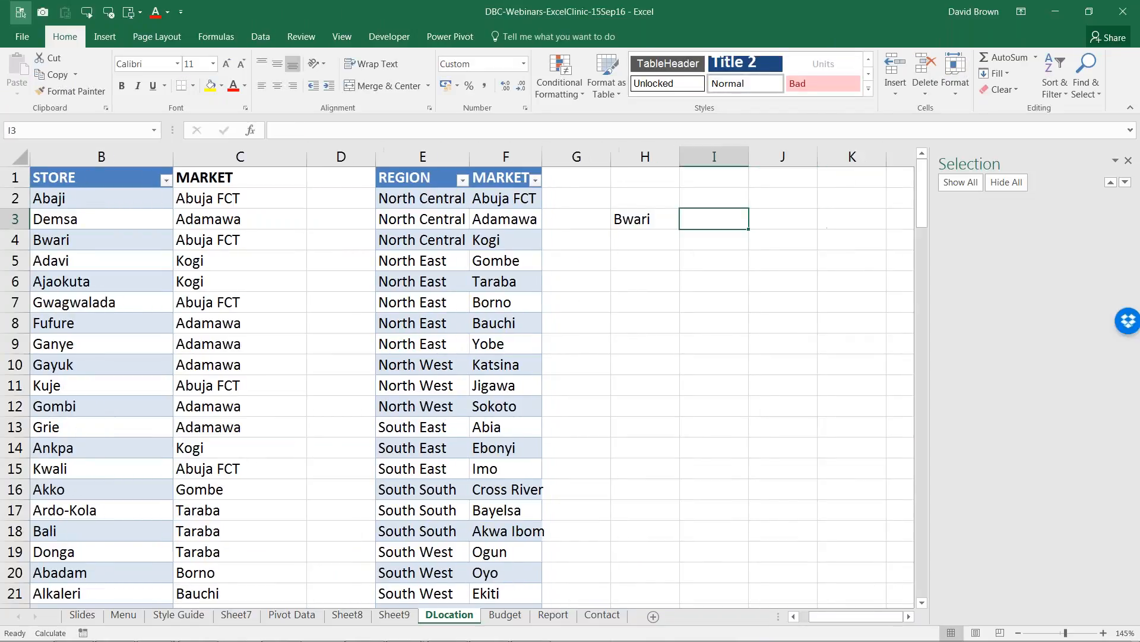
pyautogui.write('=i')
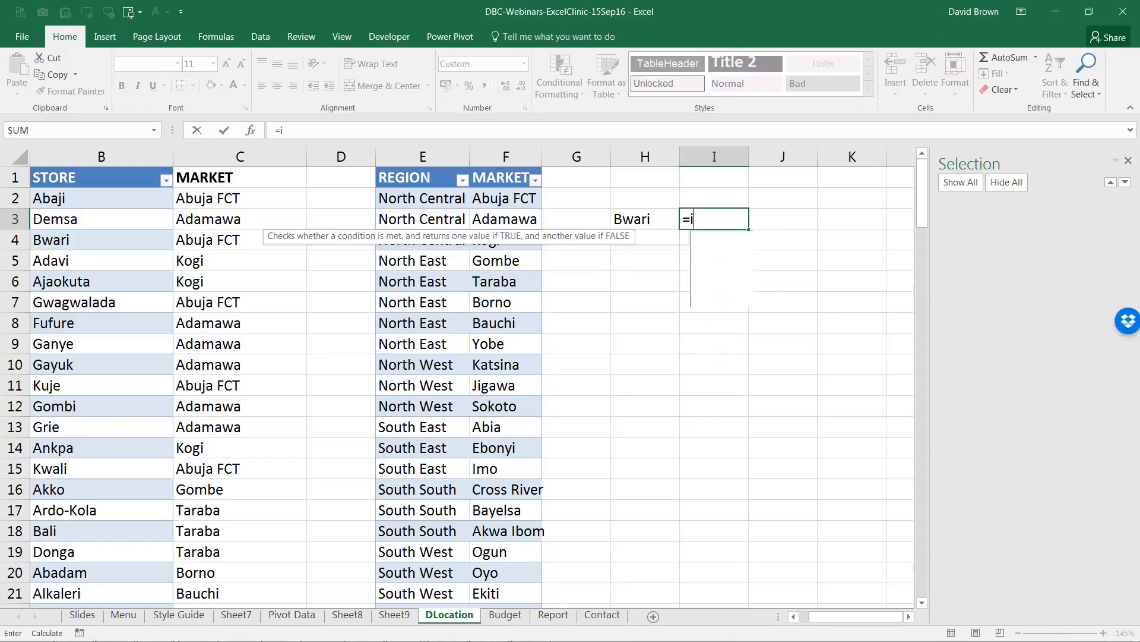
pyautogui.write('ndex(')
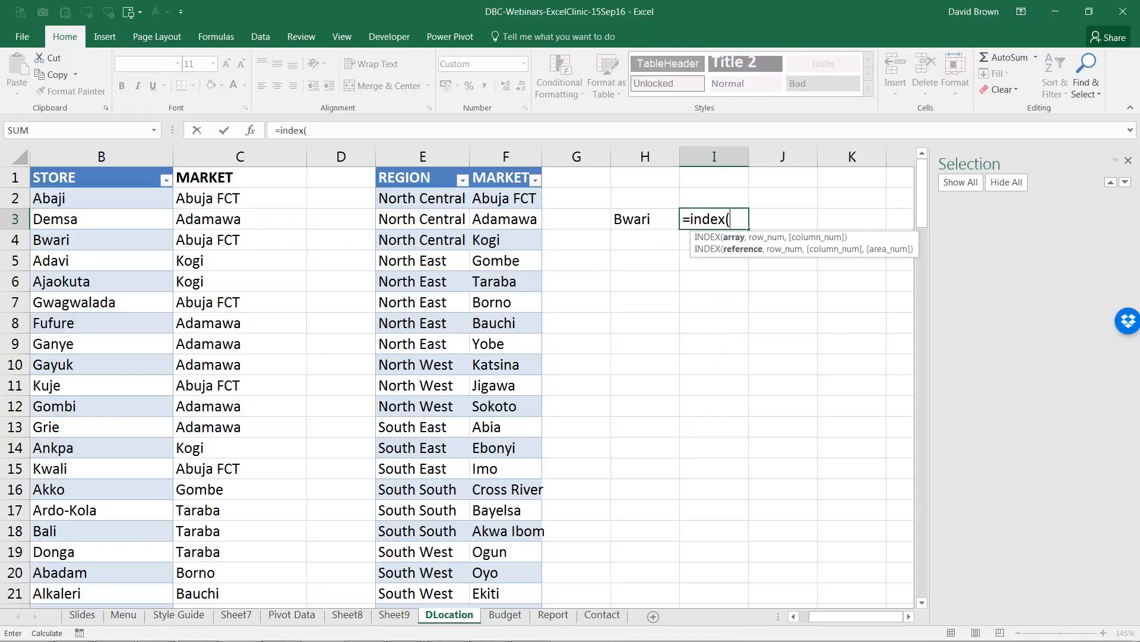
pyautogui.hotkey('ctrl', 'a')
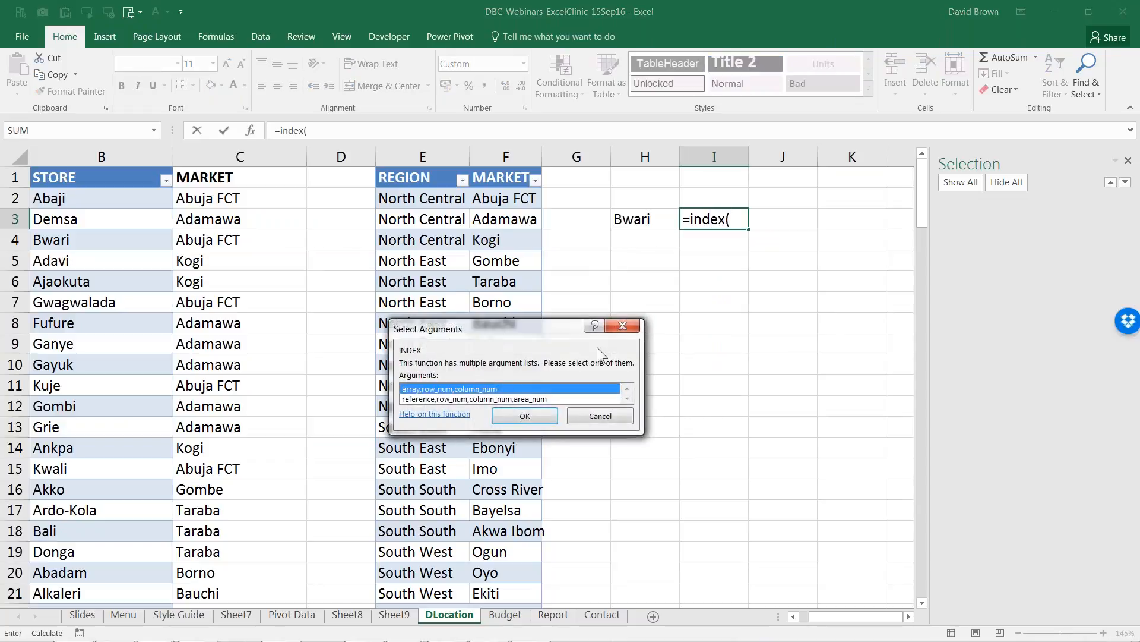
pyautogui.click(526, 415)
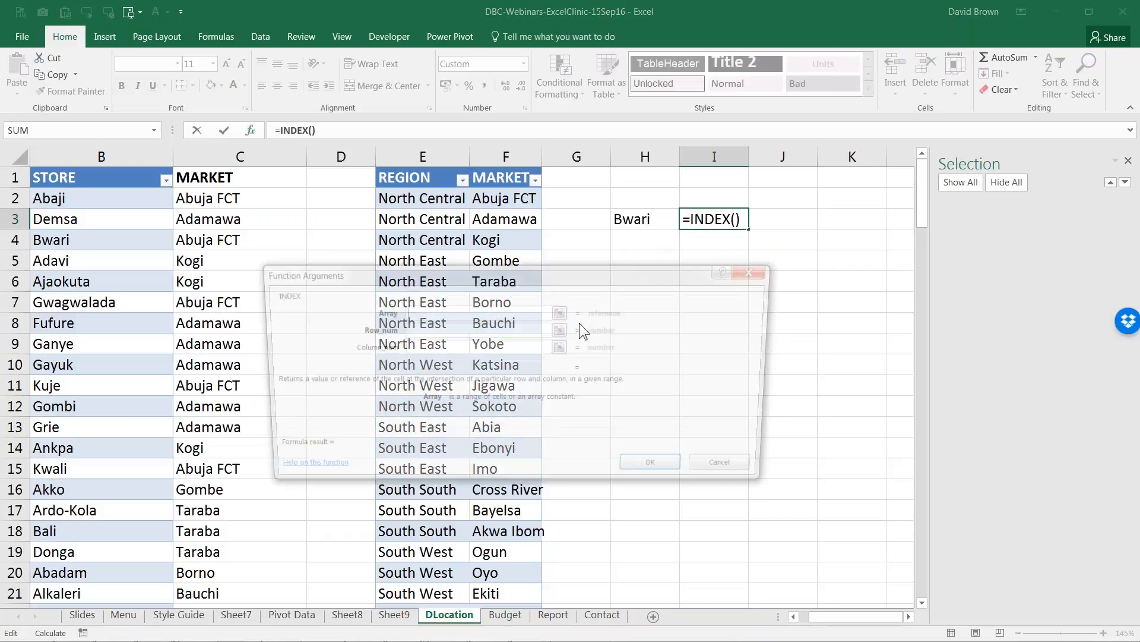
pyautogui.click(793, 616)
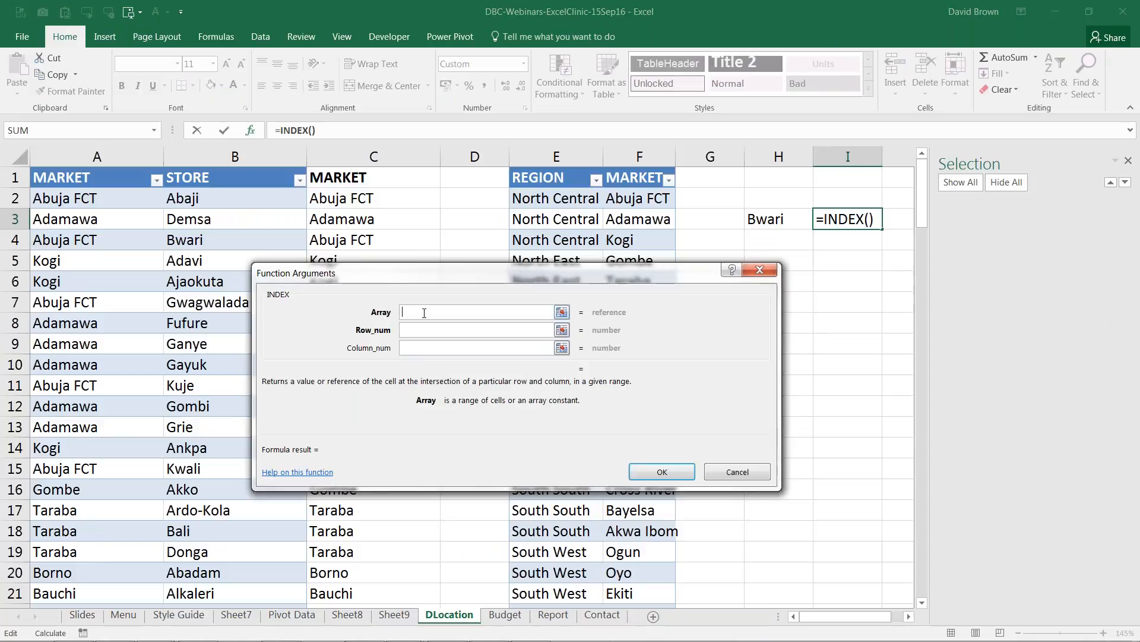
pyautogui.write('location')
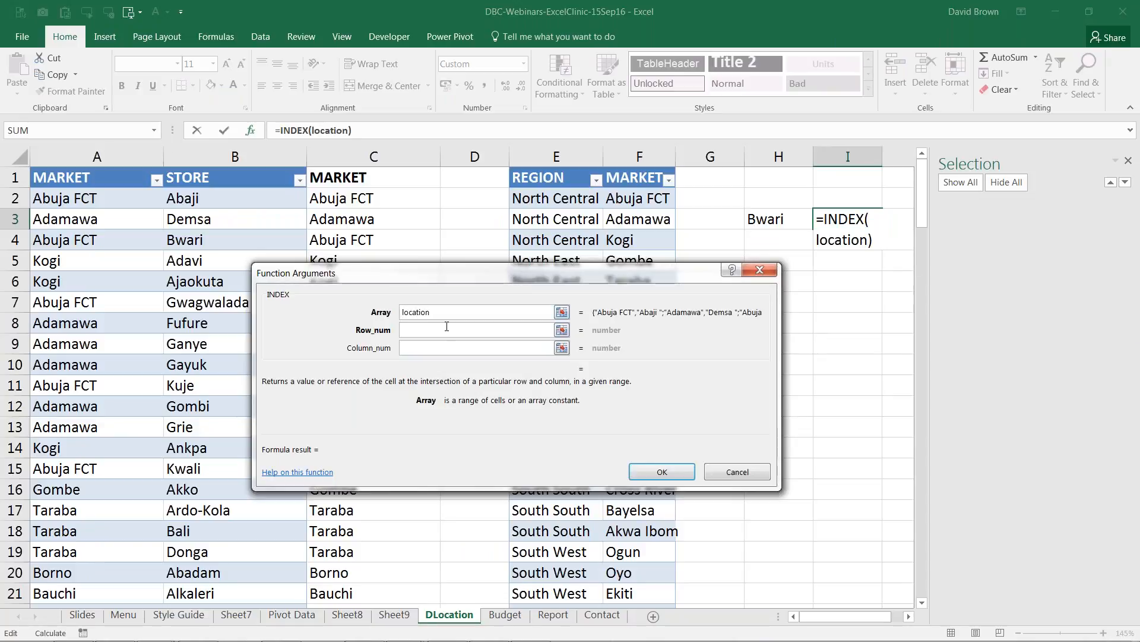
# Set the INDEX row number to 3 and the column number to 1.
pyautogui.click(433, 331)
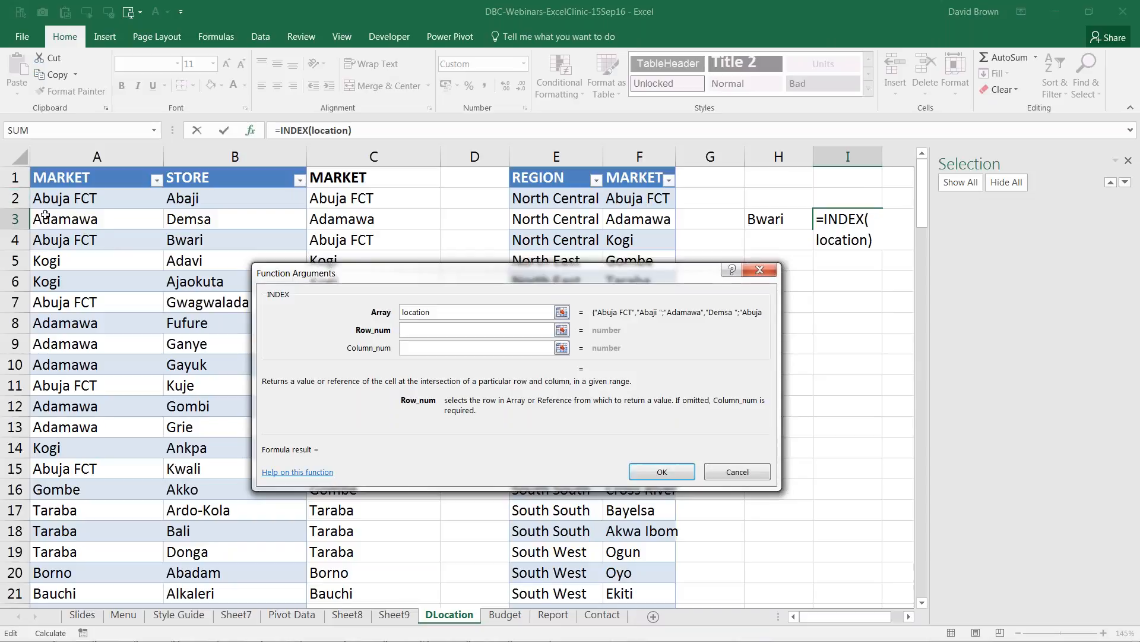
pyautogui.click(441, 337)
pyautogui.write('3')
pyautogui.press('Tab')
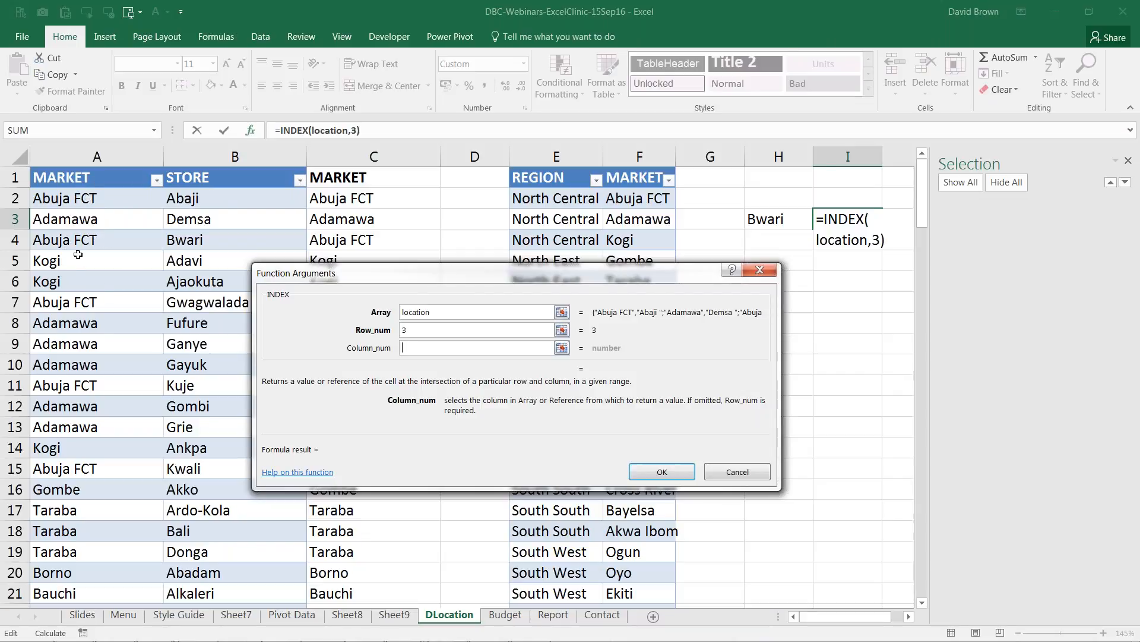
pyautogui.write('1')
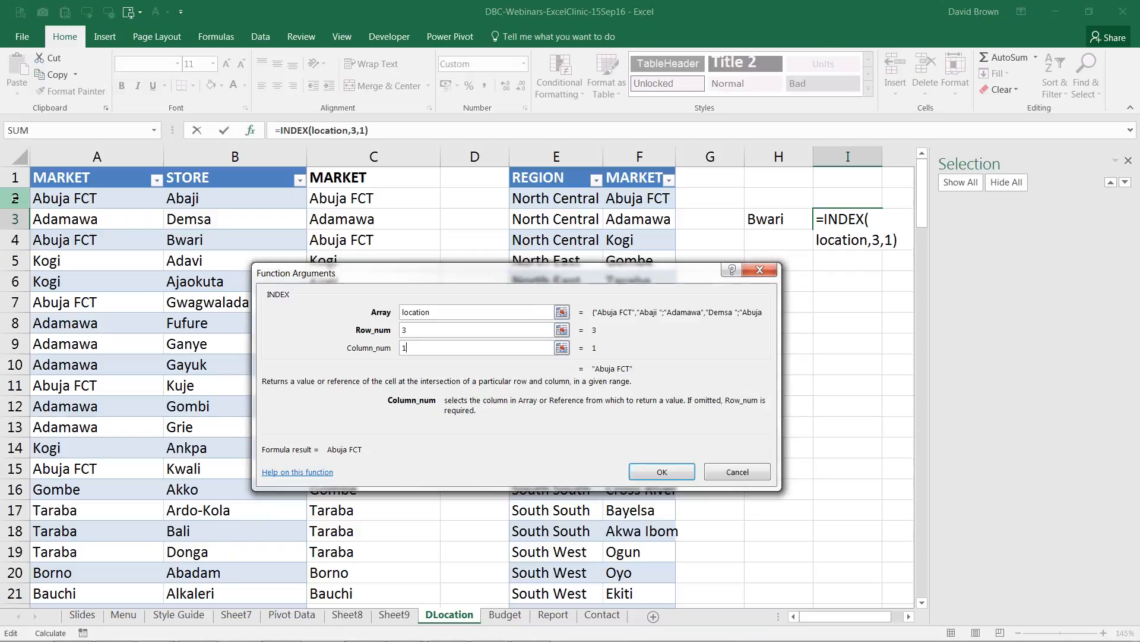
pyautogui.write('+2:2')
pyautogui.click(20, 206)
pyautogui.moveTo(21, 206); pyautogui.dragTo(32, 247)
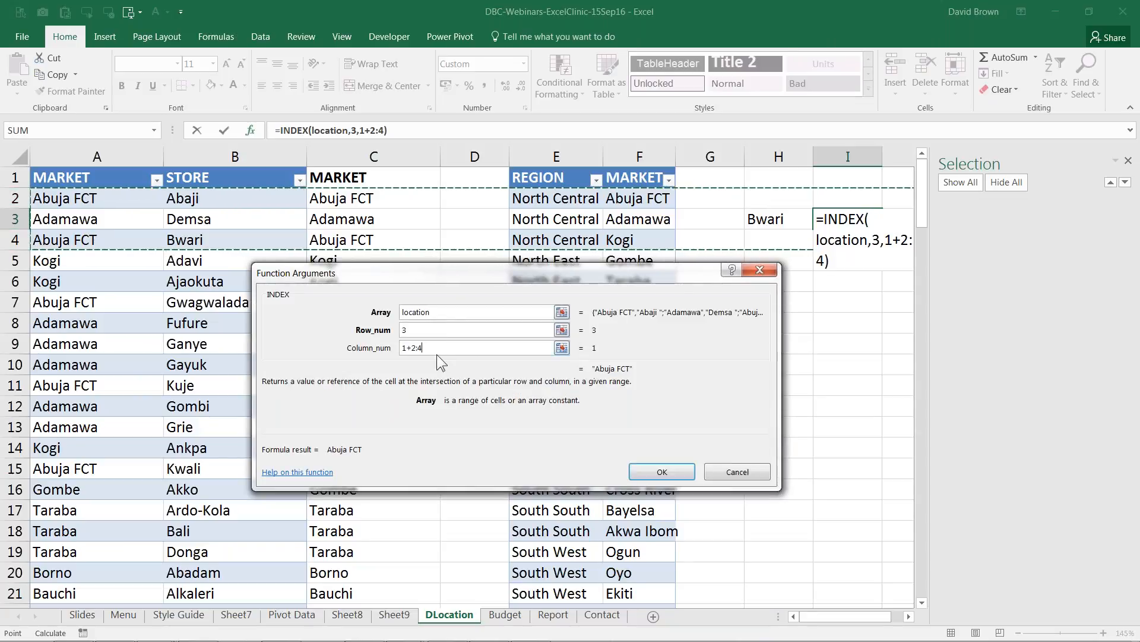
pyautogui.press('BackSpace')
pyautogui.press('BackSpace')
pyautogui.press('BackSpace')
pyautogui.press('BackSpace')
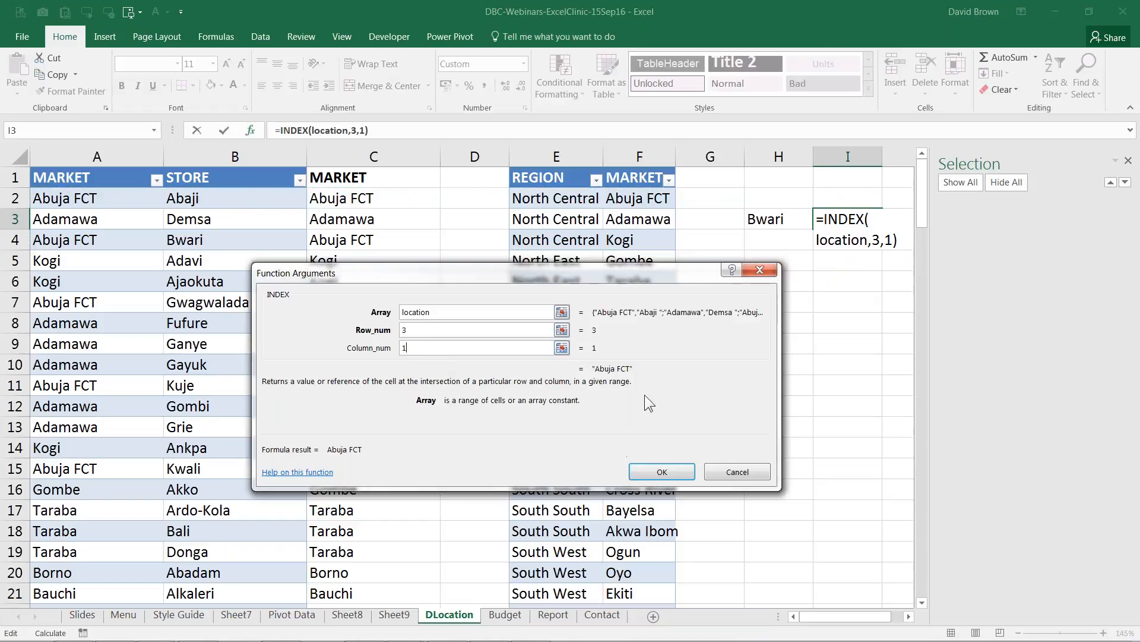
# Commit the INDEX formula to cell I3 and look at its result beside the lookup value.
pyautogui.click(657, 476)
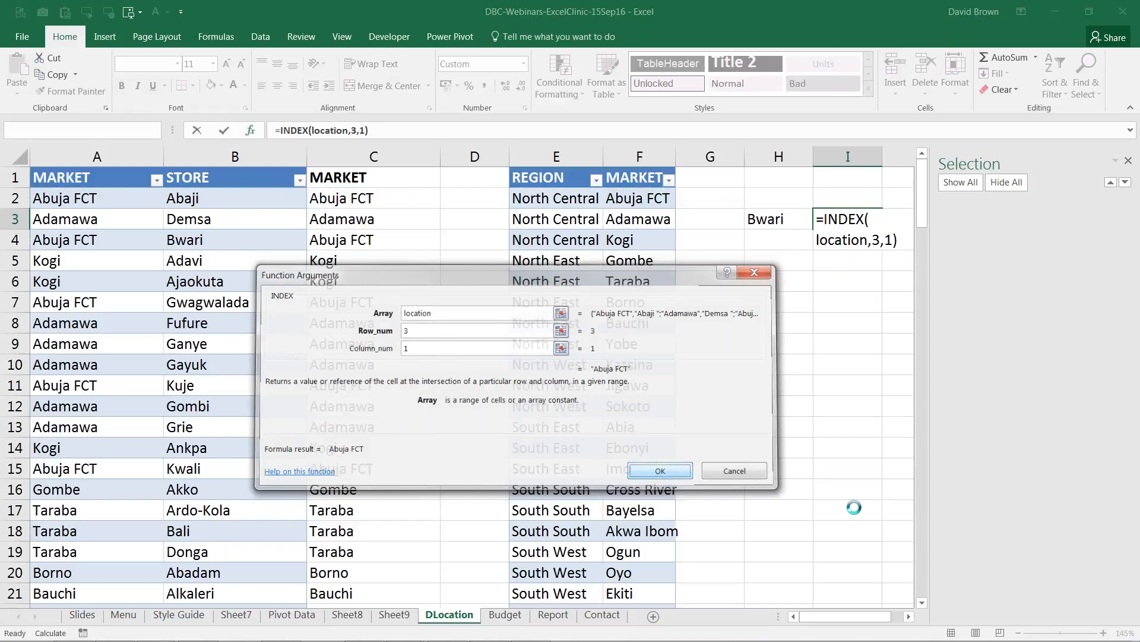
pyautogui.click(909, 617)
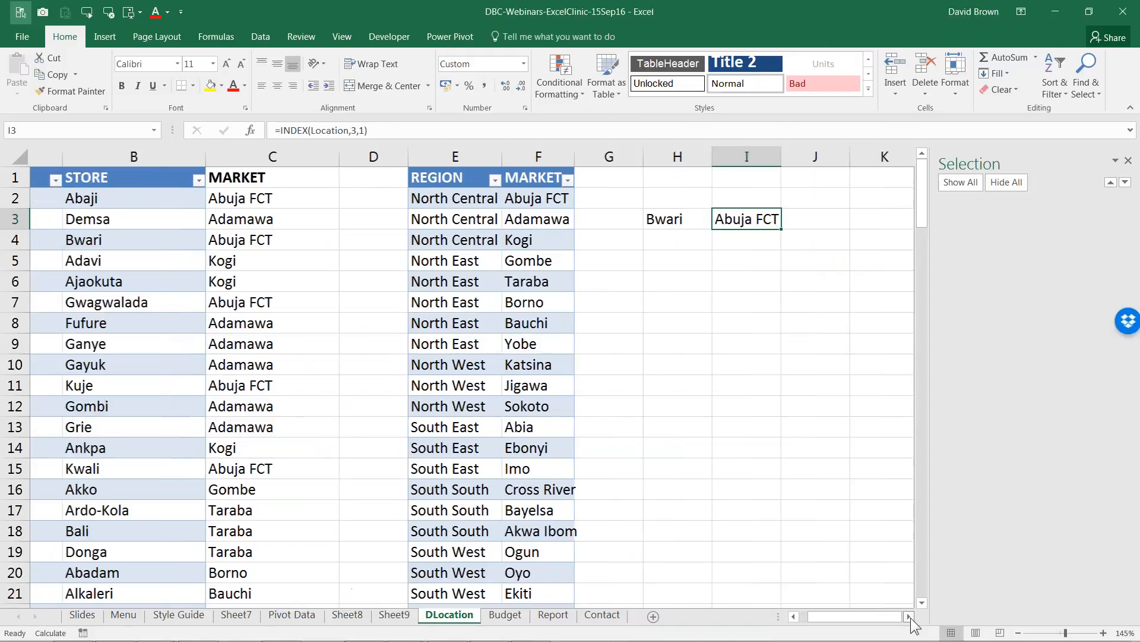
pyautogui.click(909, 616)
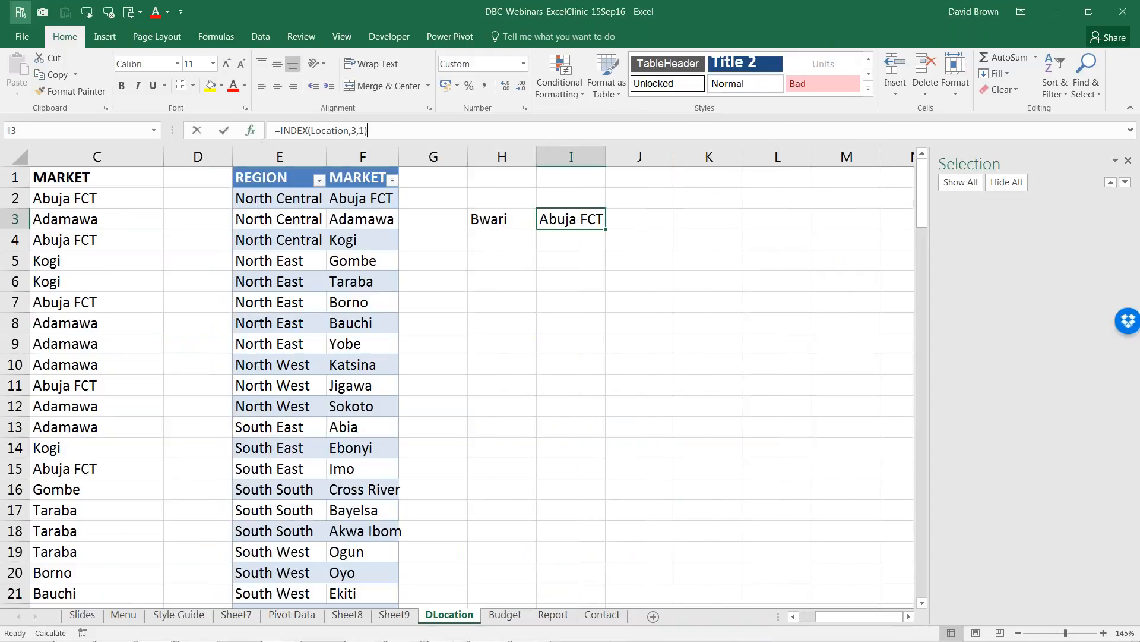
# Reopen the arguments of the INDEX formula in I3 and replace the fixed row number with a nested match() function.
pyautogui.click(252, 131)
pyautogui.click(511, 415)
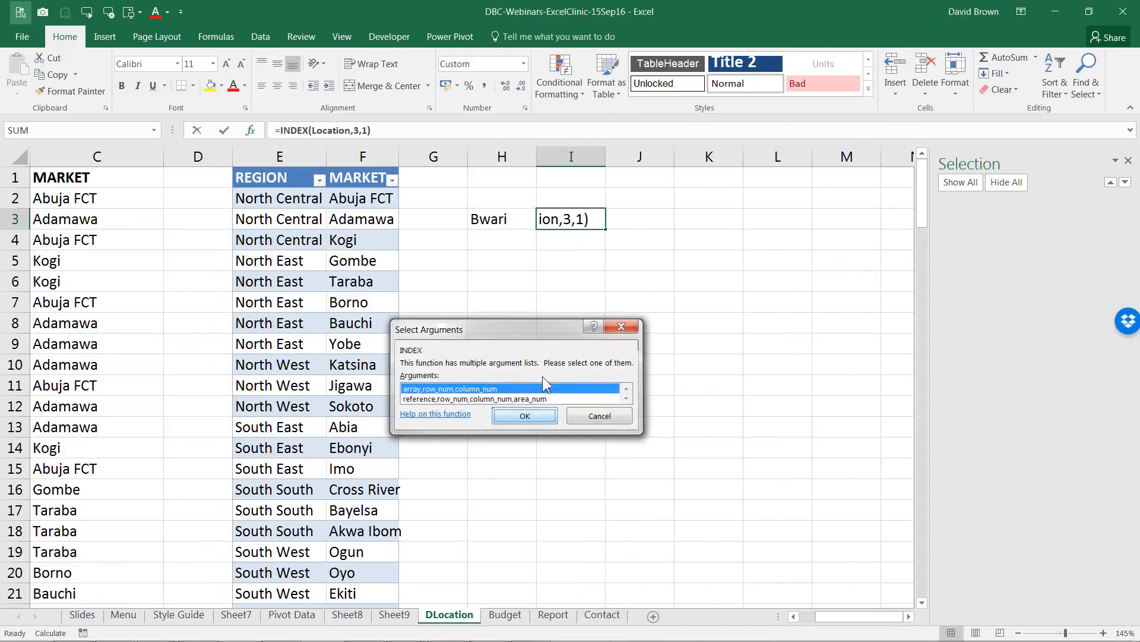
pyautogui.press('Tab')
pyautogui.press('Tab')
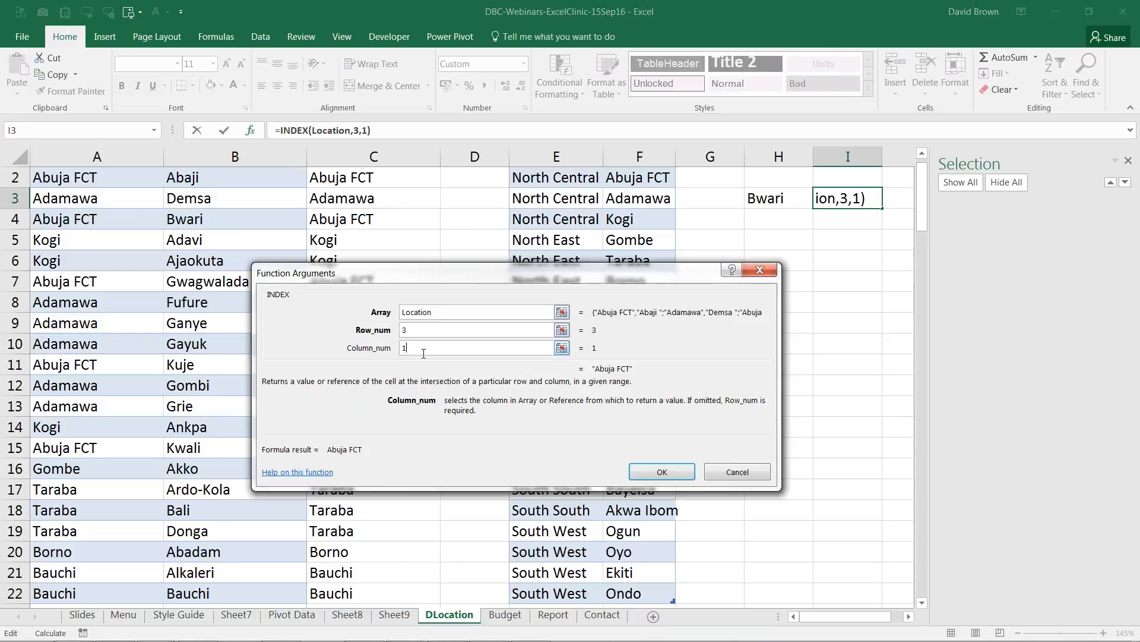
pyautogui.click(425, 334)
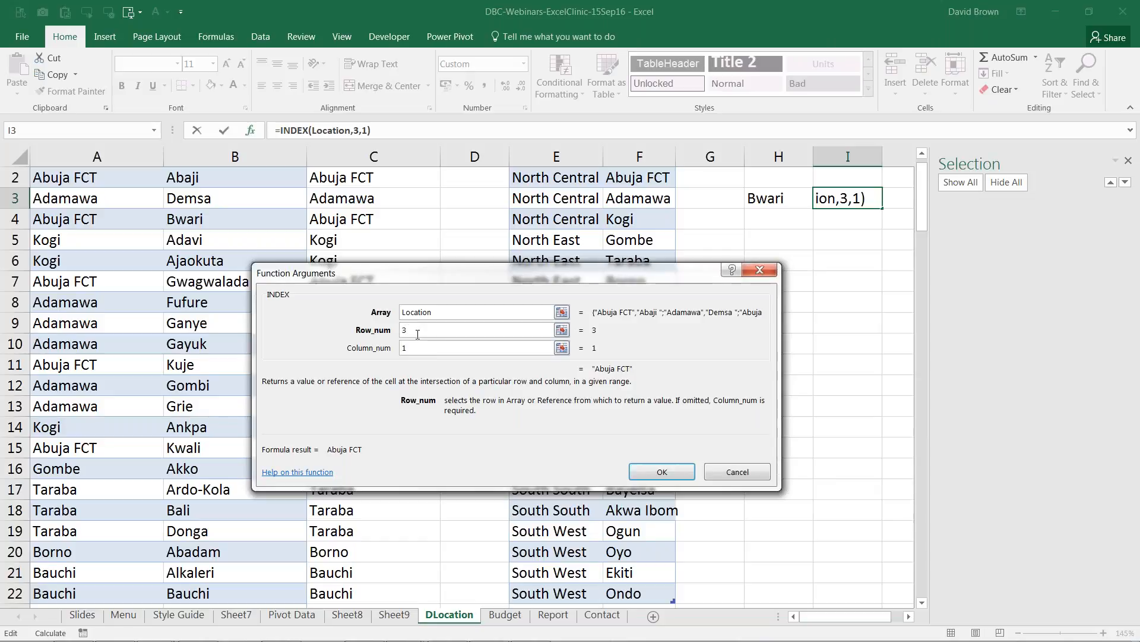
pyautogui.moveTo(450, 277); pyautogui.dragTo(516, 280)
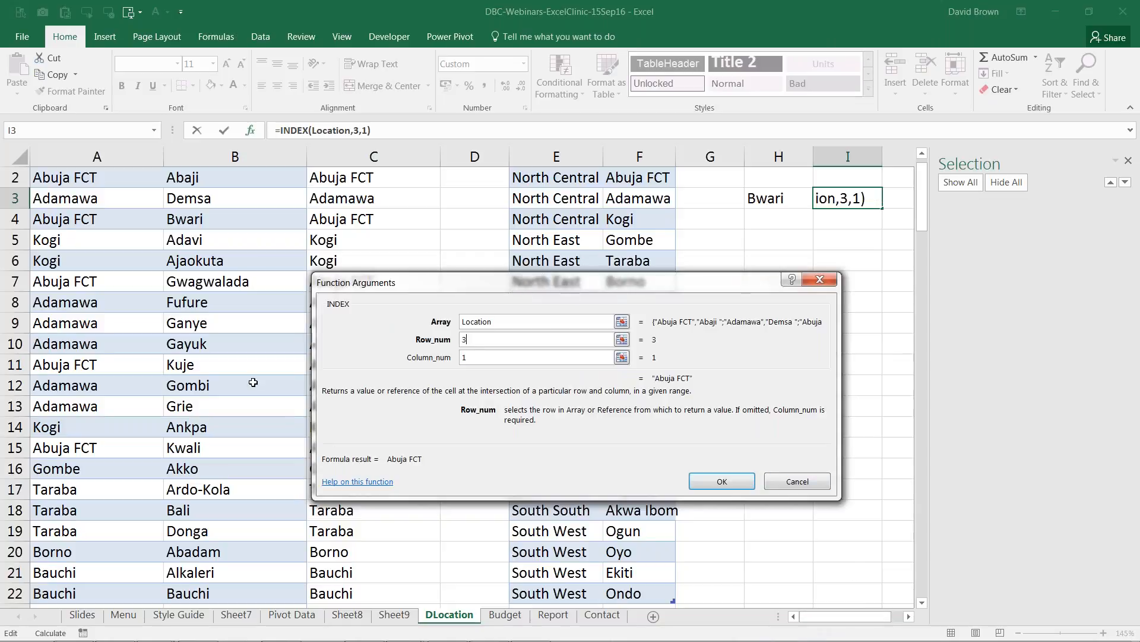
pyautogui.scroll(1, 253, 382)
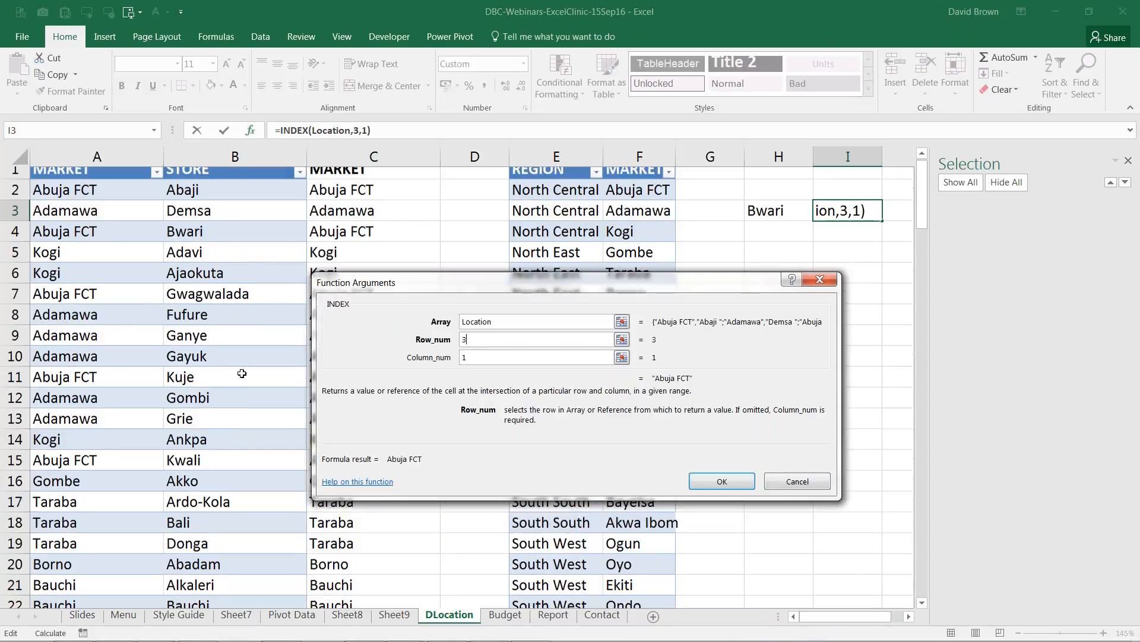
pyautogui.scroll(1, 242, 373)
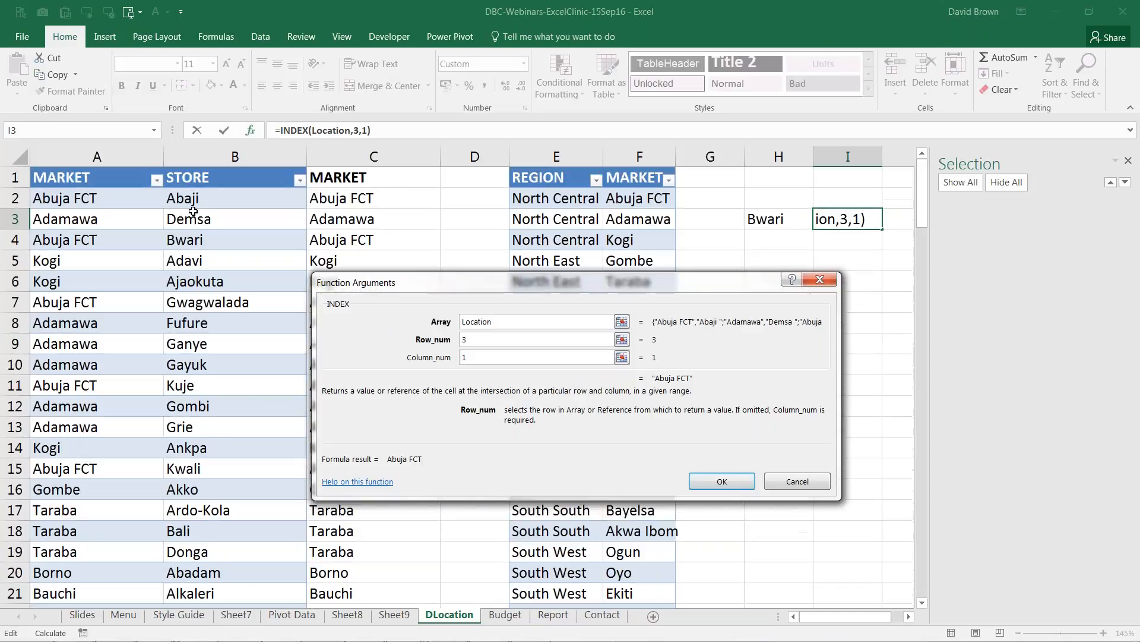
pyautogui.click(481, 341)
pyautogui.press('BackSpace')
pyautogui.write('match()')
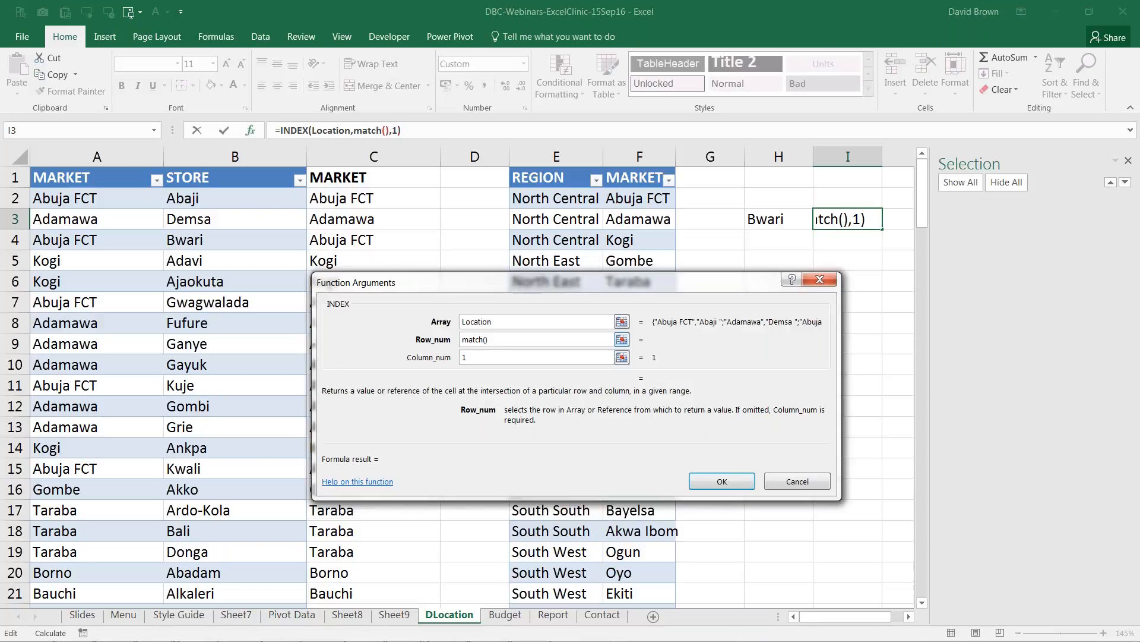
# Fill in the nested MATCH function with H3 as lookup value, Location[STORE] as lookup array and match type 0.
pyautogui.click(379, 130)
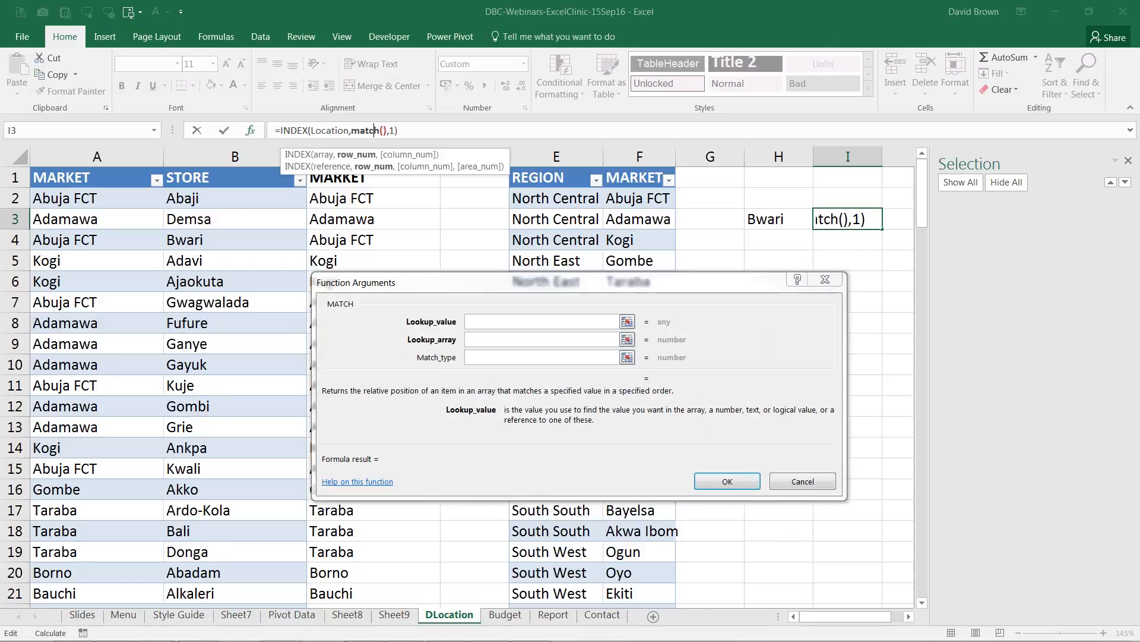
pyautogui.moveTo(622, 284); pyautogui.dragTo(693, 362)
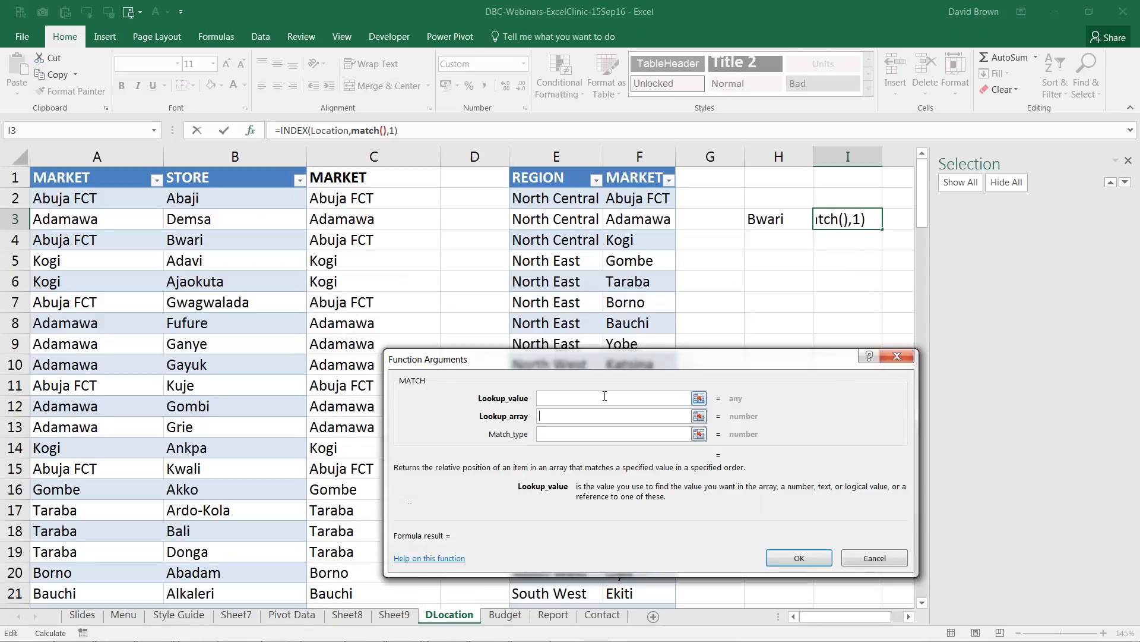
pyautogui.click(772, 220)
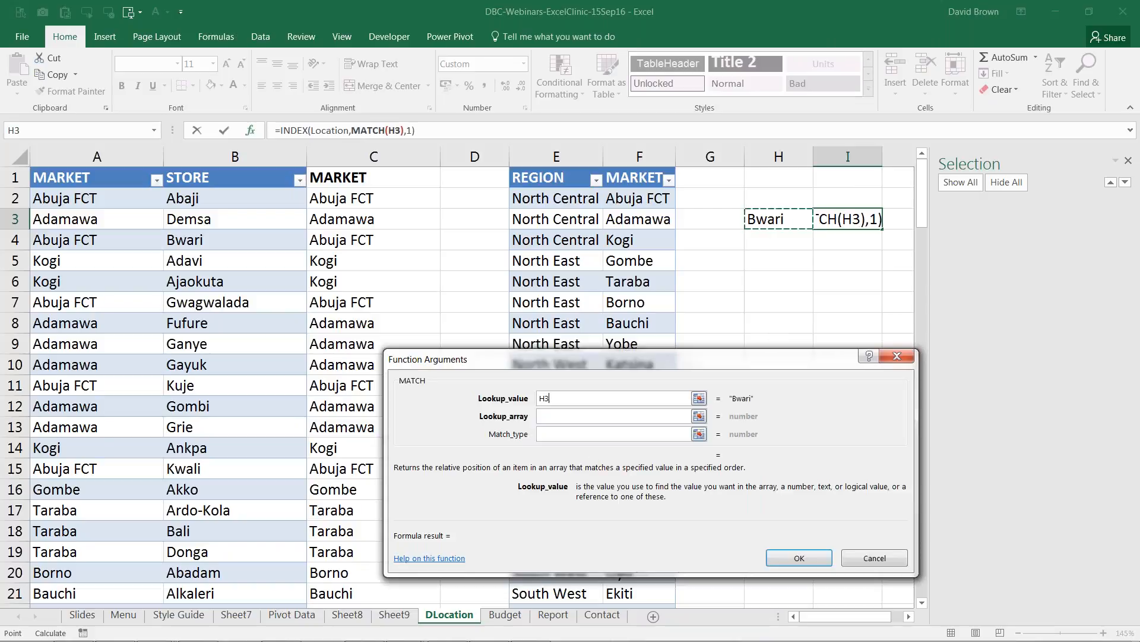
pyautogui.click(551, 417)
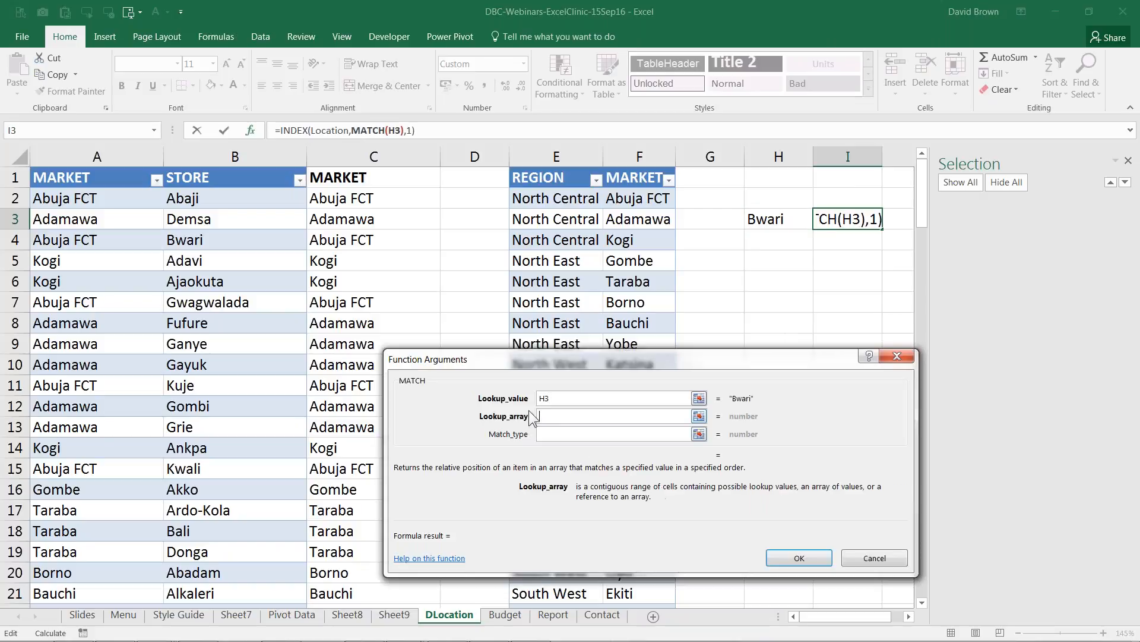
pyautogui.click(228, 168)
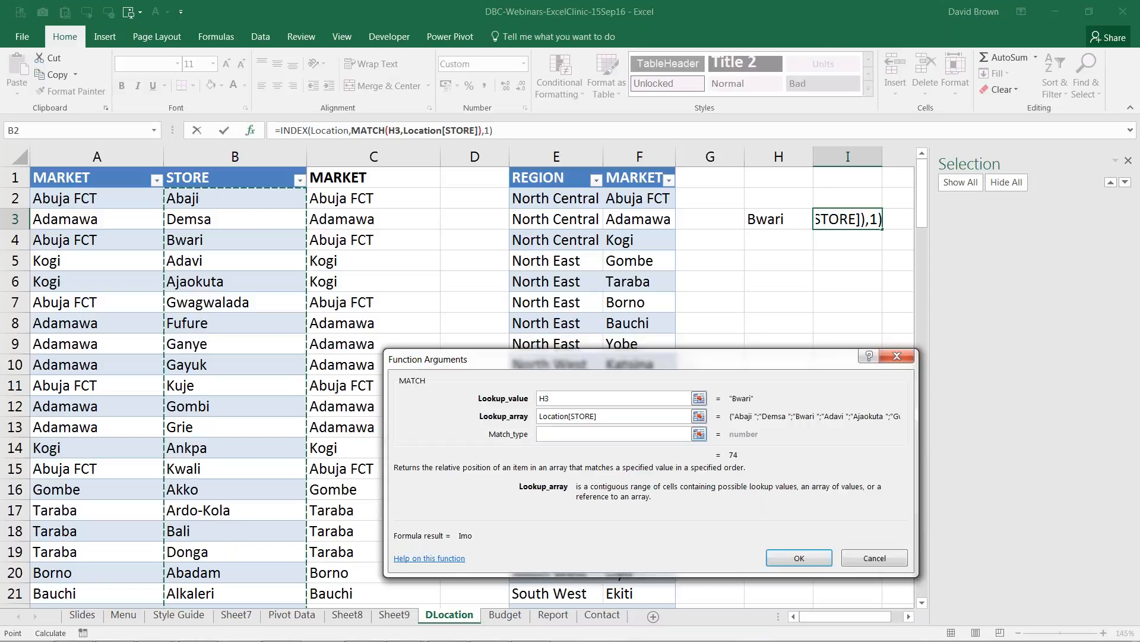
pyautogui.click(553, 434)
pyautogui.write('0')
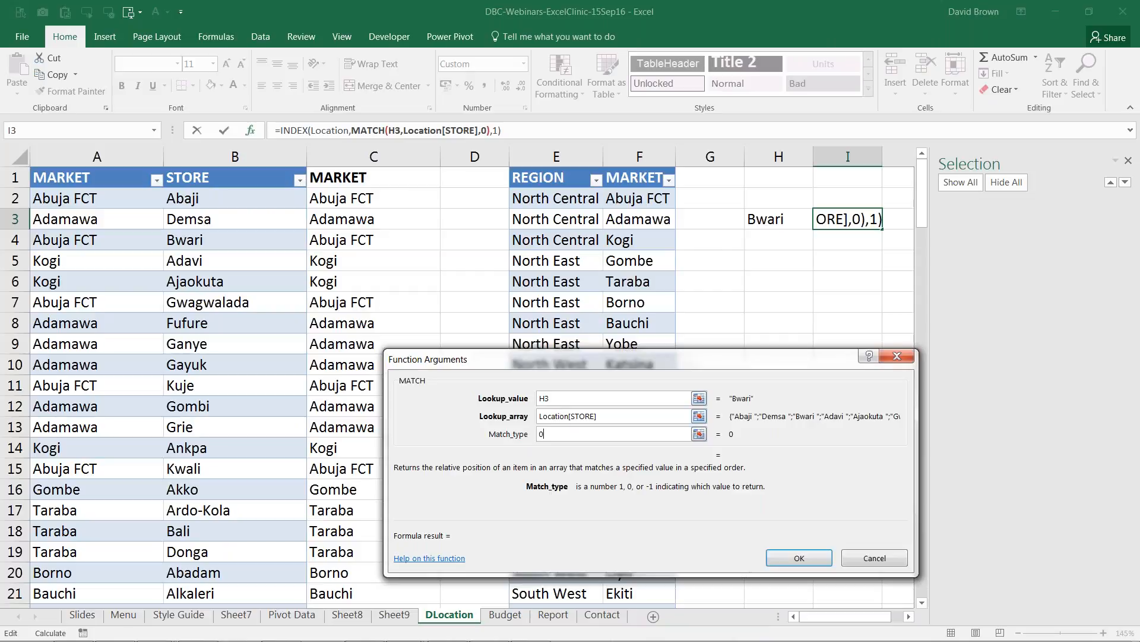
# Review the arguments of both INDEX and the nested MATCH, and commit the combined formula to cell I3.
pyautogui.click(288, 130)
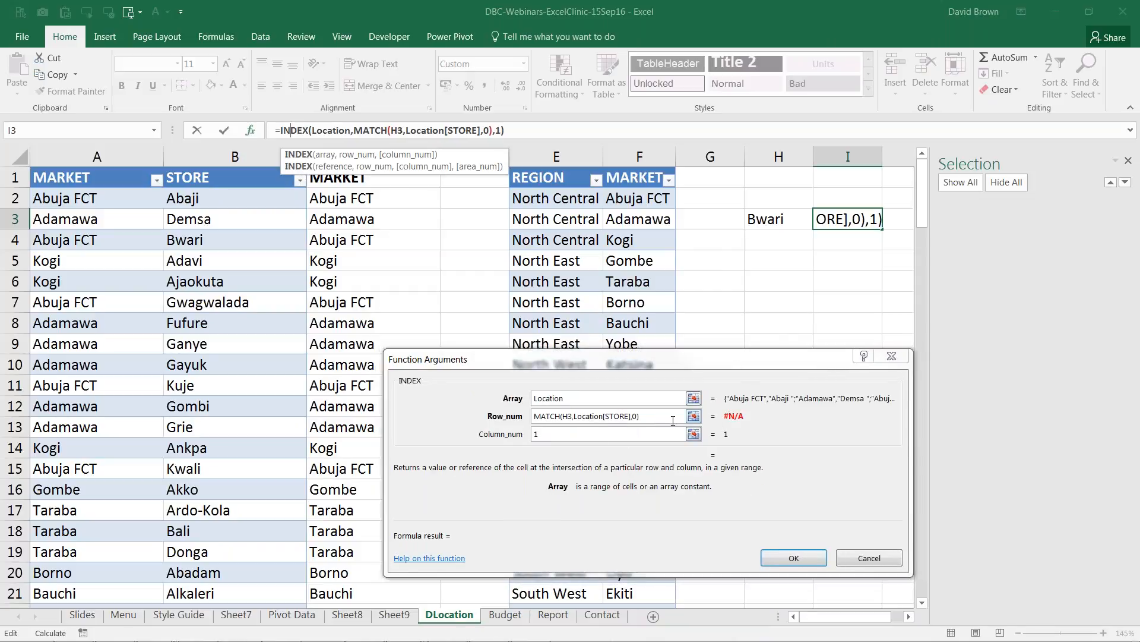
pyautogui.click(672, 420)
pyautogui.click(672, 418)
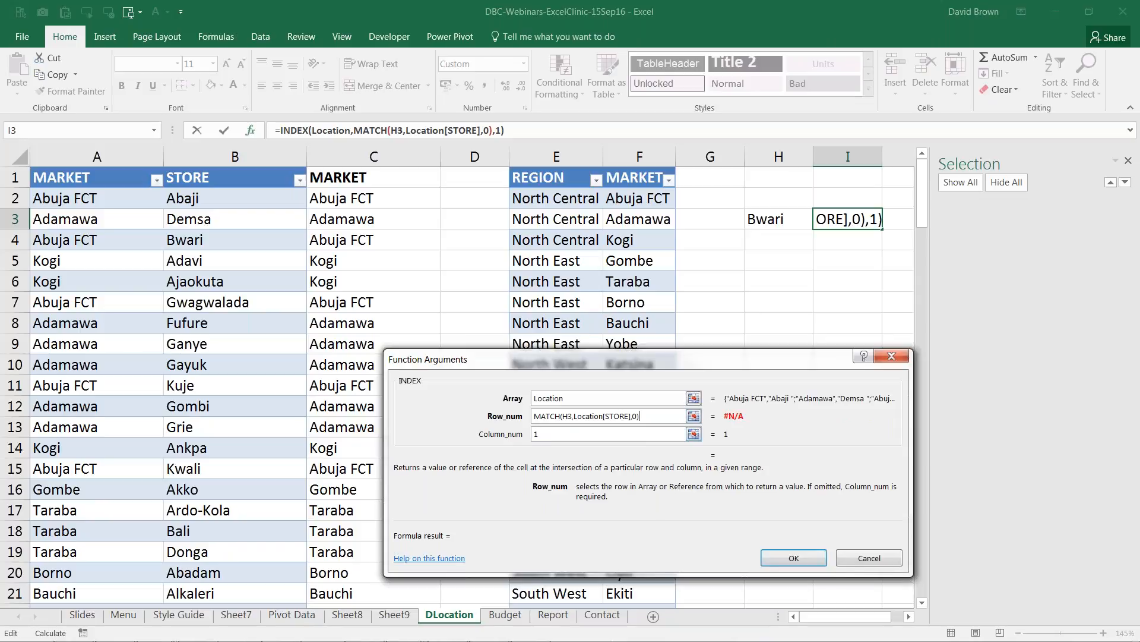
pyautogui.click(373, 130)
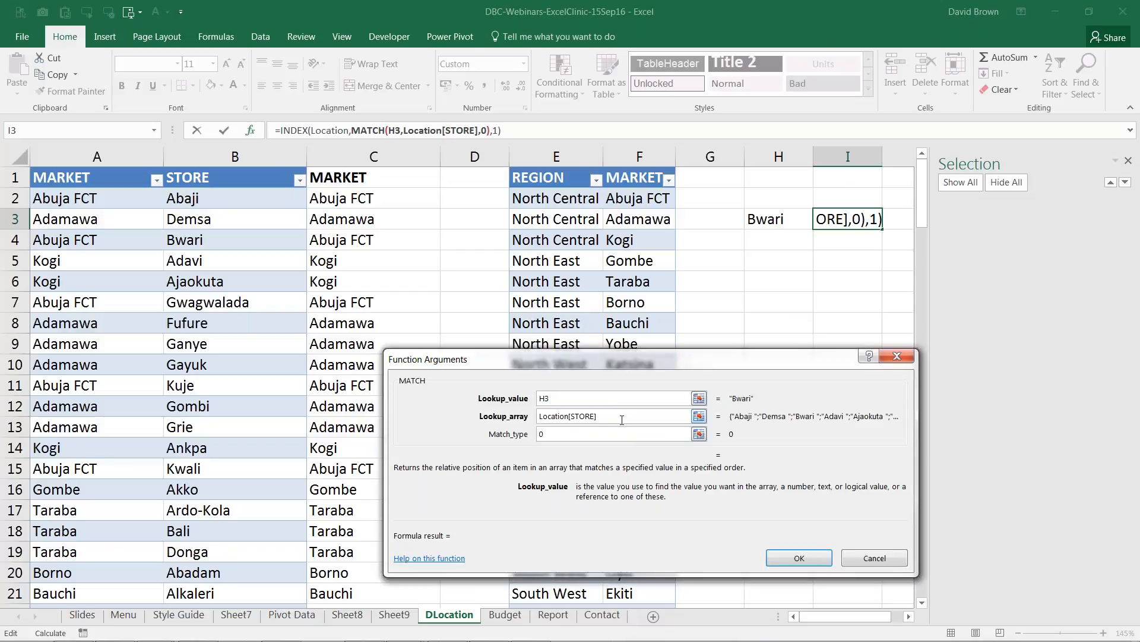
pyautogui.click(622, 420)
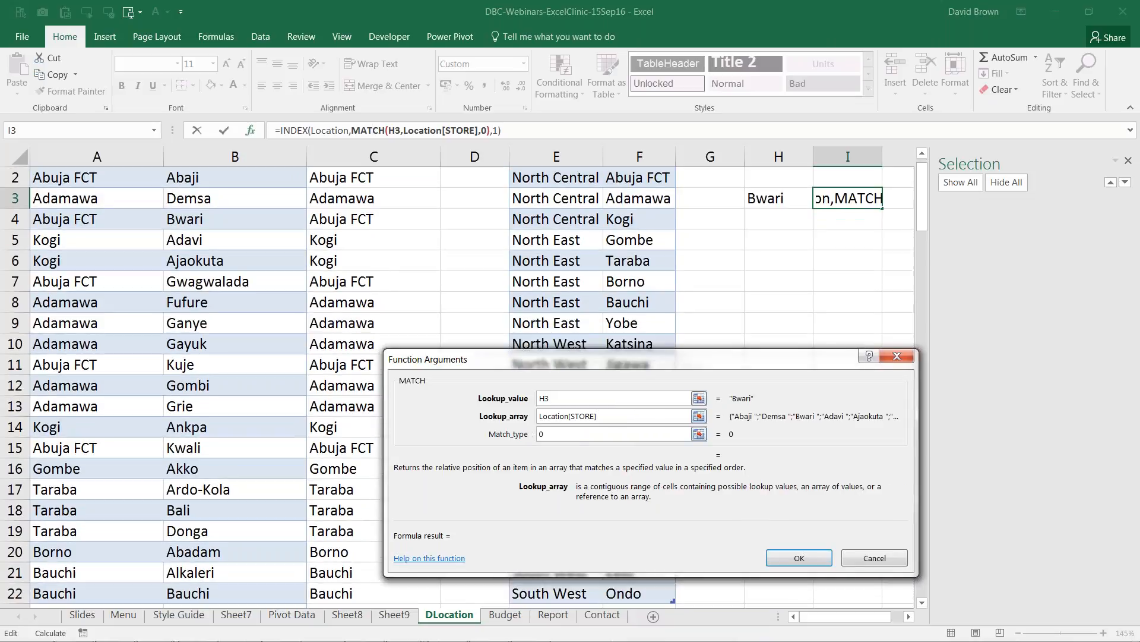
pyautogui.click(812, 557)
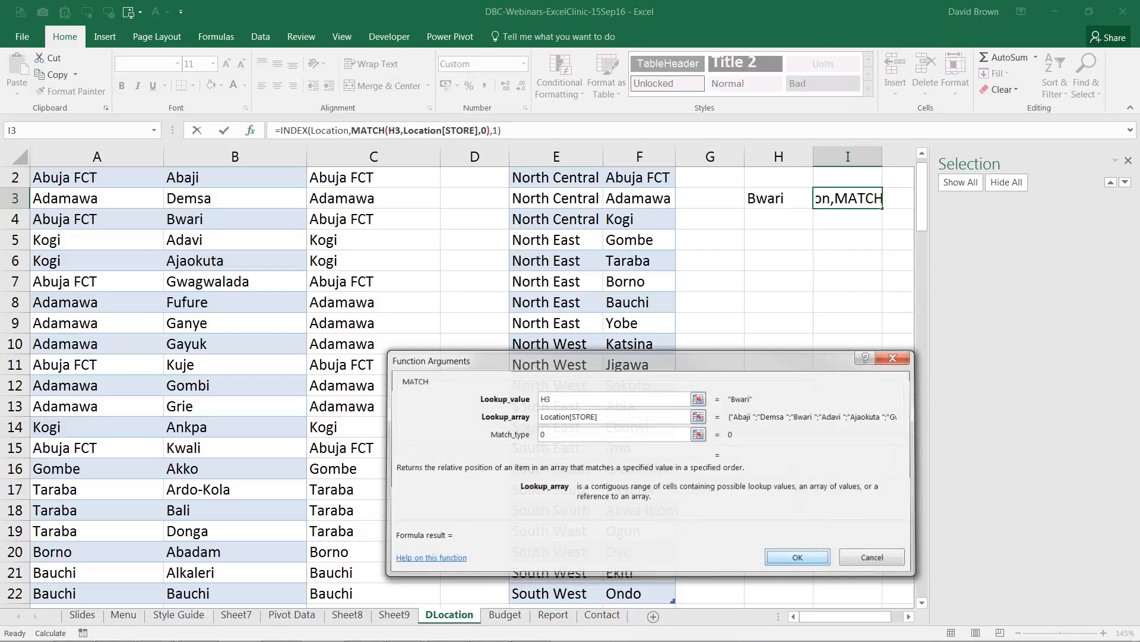
pyautogui.click(908, 617)
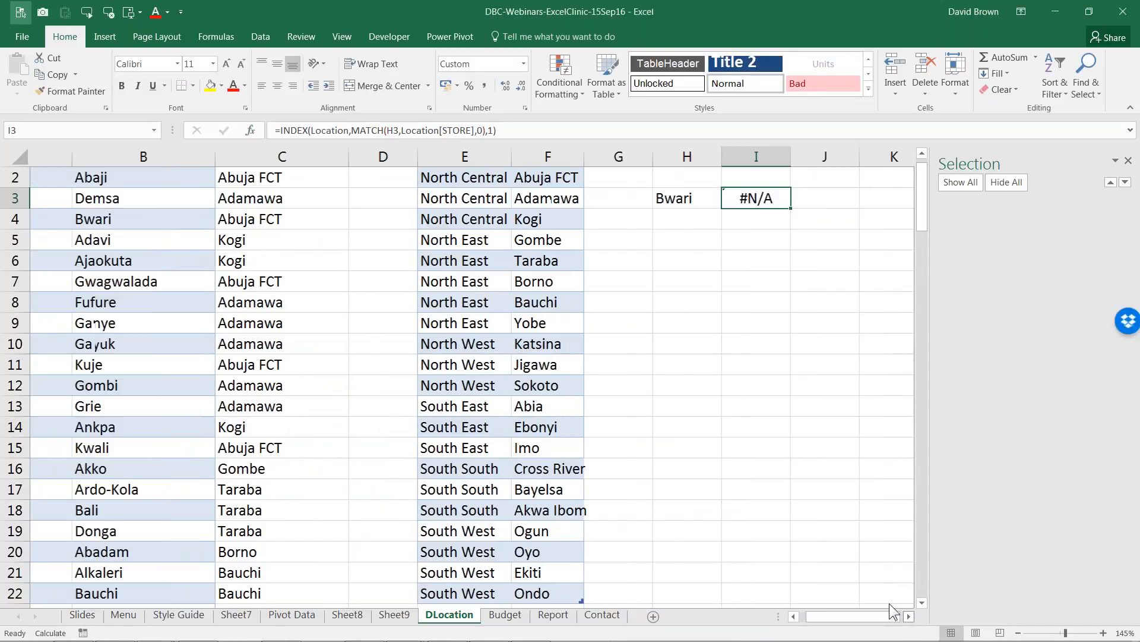
# Reopen the arguments of the INDEX formula in I3 and replace the row number expression with an empty match() function.
pyautogui.scroll(1, 889, 604)
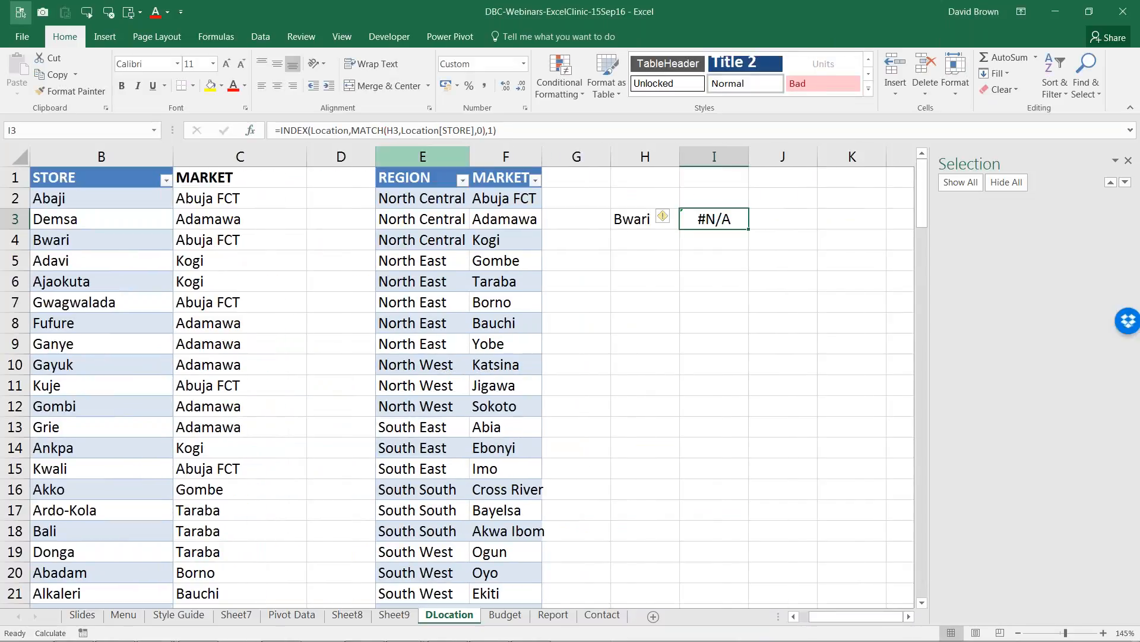
pyautogui.click(254, 131)
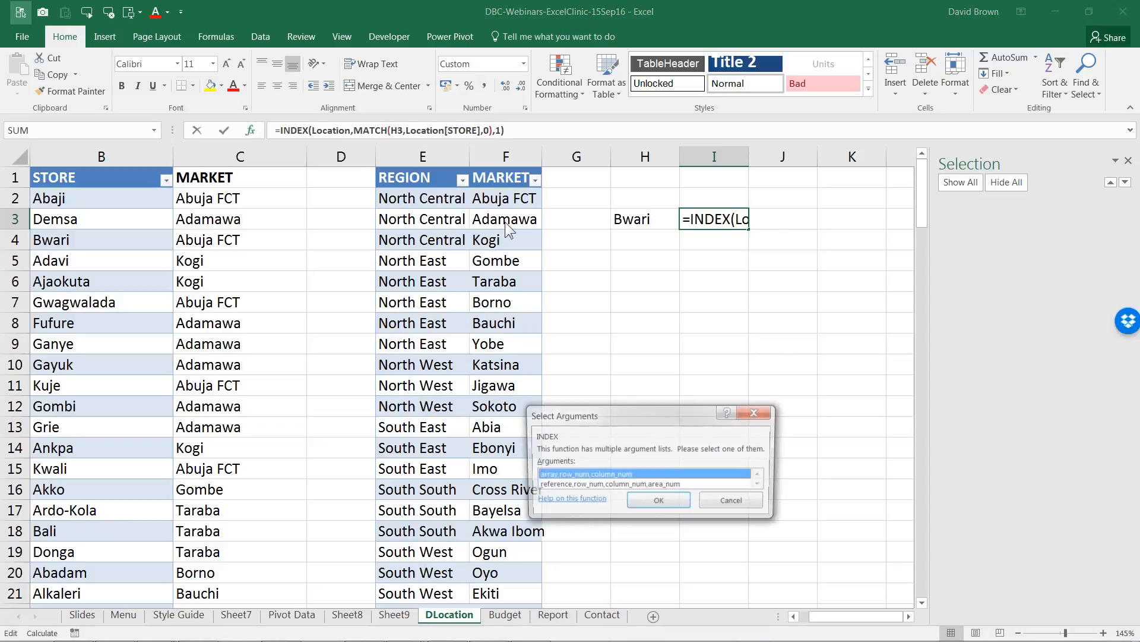
pyautogui.click(658, 501)
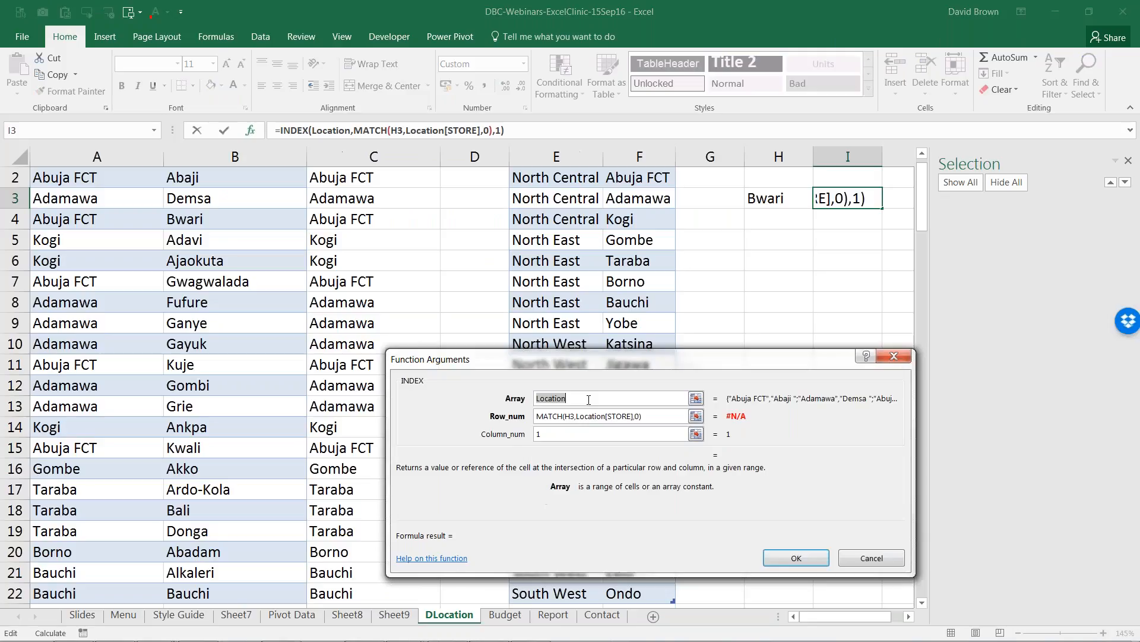
pyautogui.moveTo(658, 417); pyautogui.dragTo(492, 419)
pyautogui.press('BackSpace')
pyautogui.write('match()')
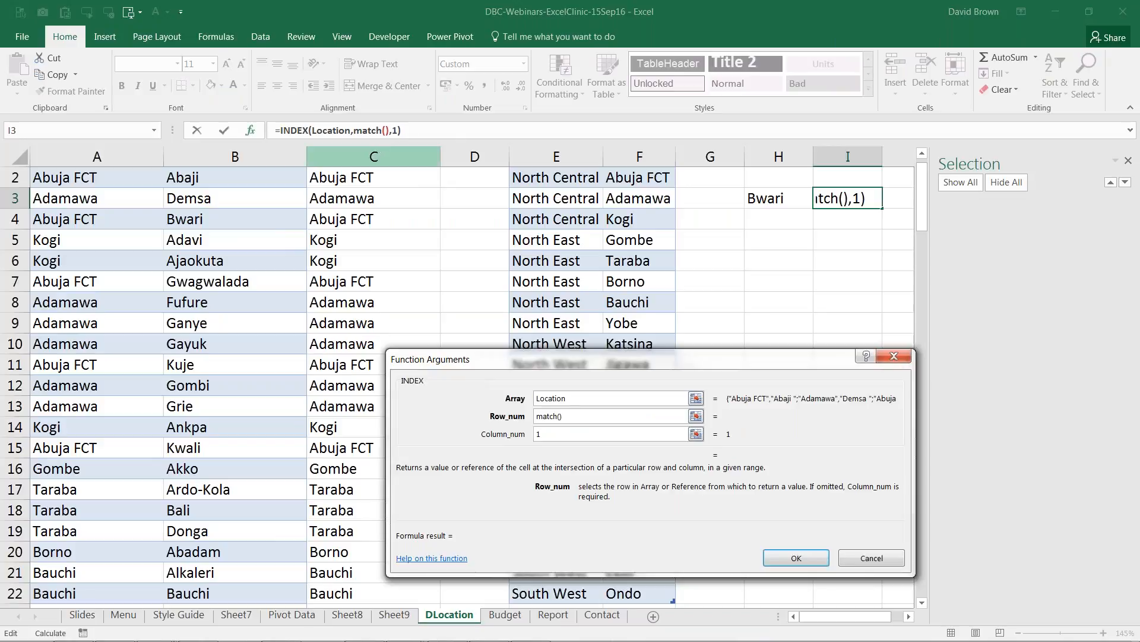
# Fill in the nested MATCH function again with H3 as lookup value, Location[STORE] as lookup array and match type 0.
pyautogui.click(374, 131)
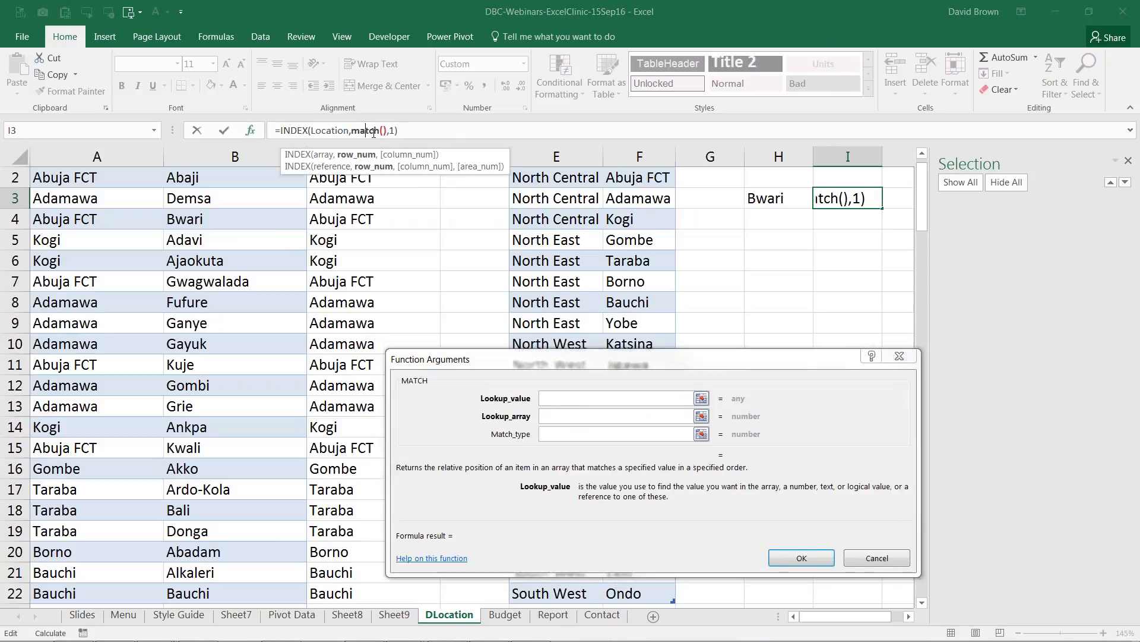
pyautogui.click(568, 411)
pyautogui.click(561, 399)
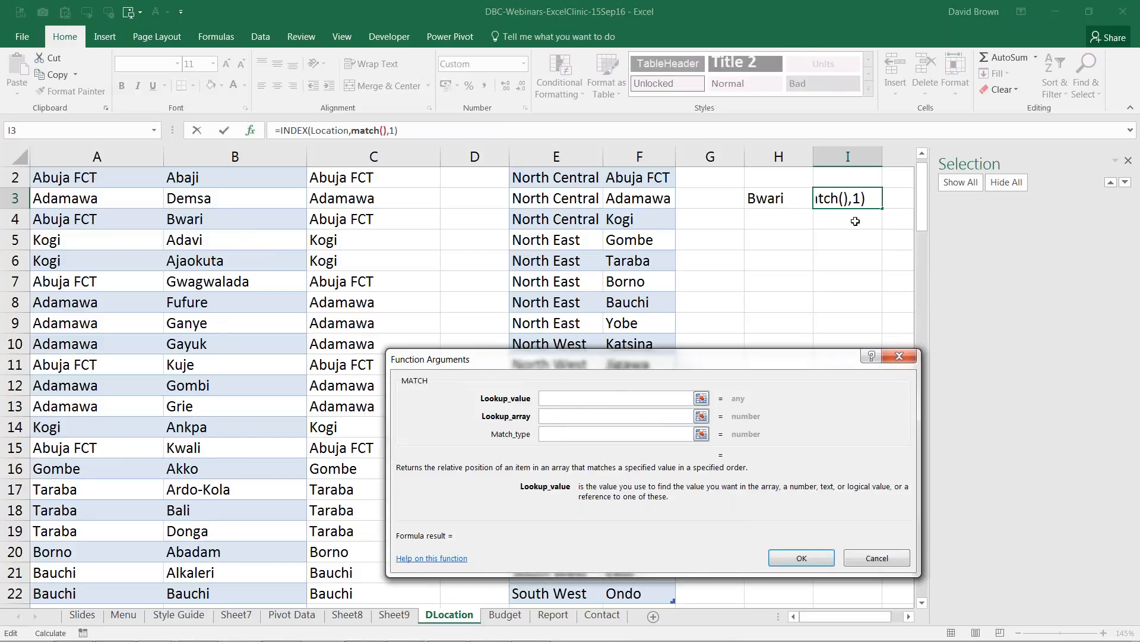
pyautogui.click(780, 198)
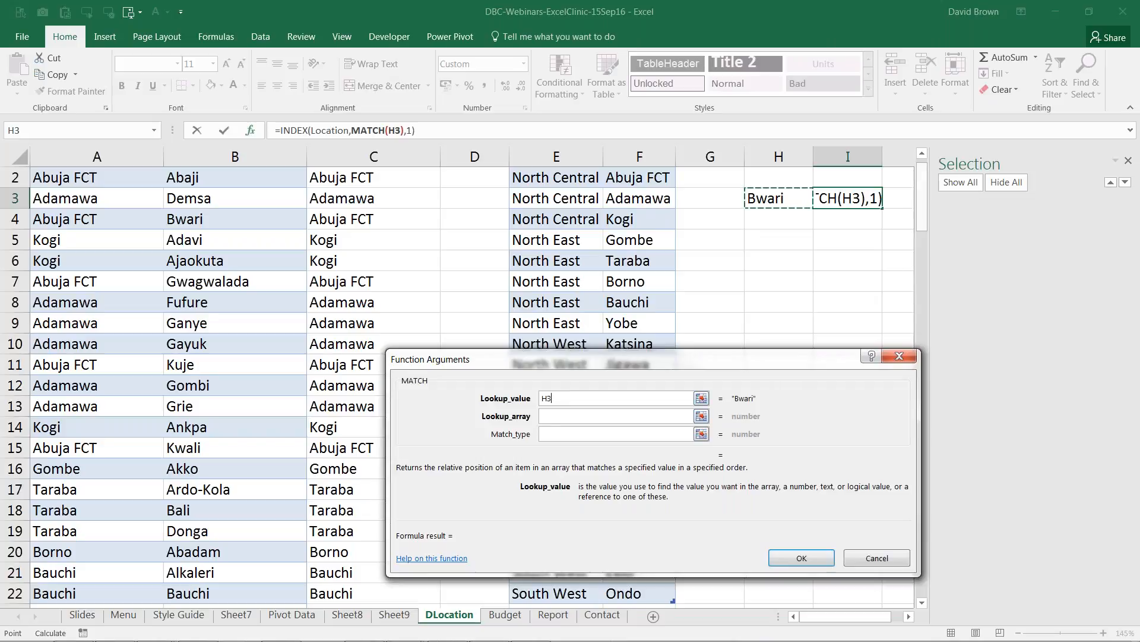
pyautogui.moveTo(924, 198); pyautogui.dragTo(921, 181)
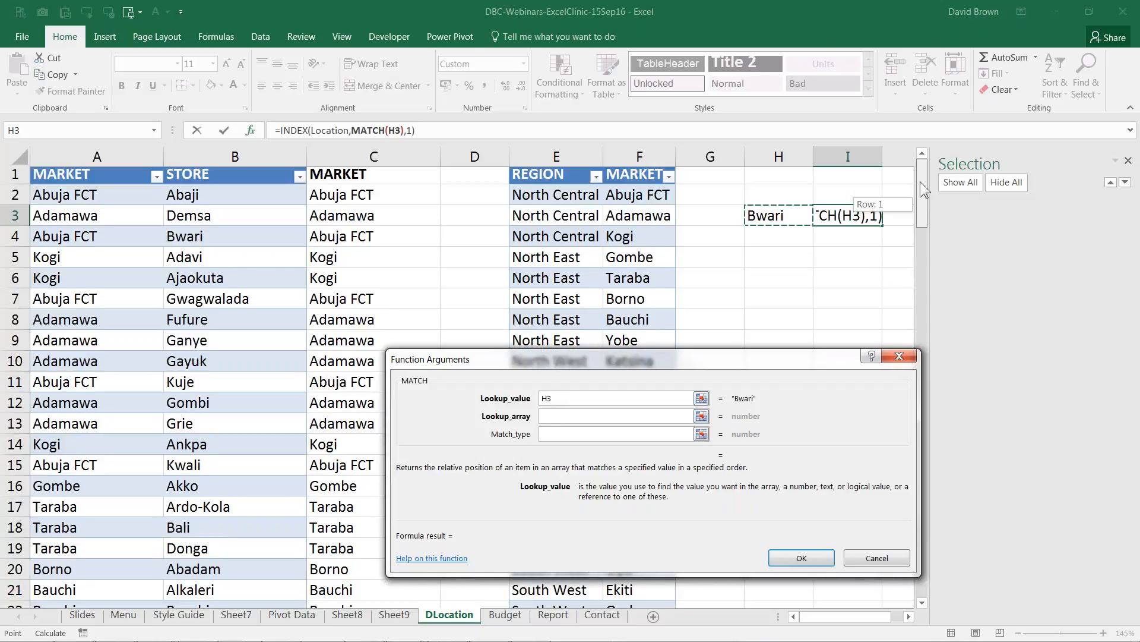
pyautogui.click(563, 415)
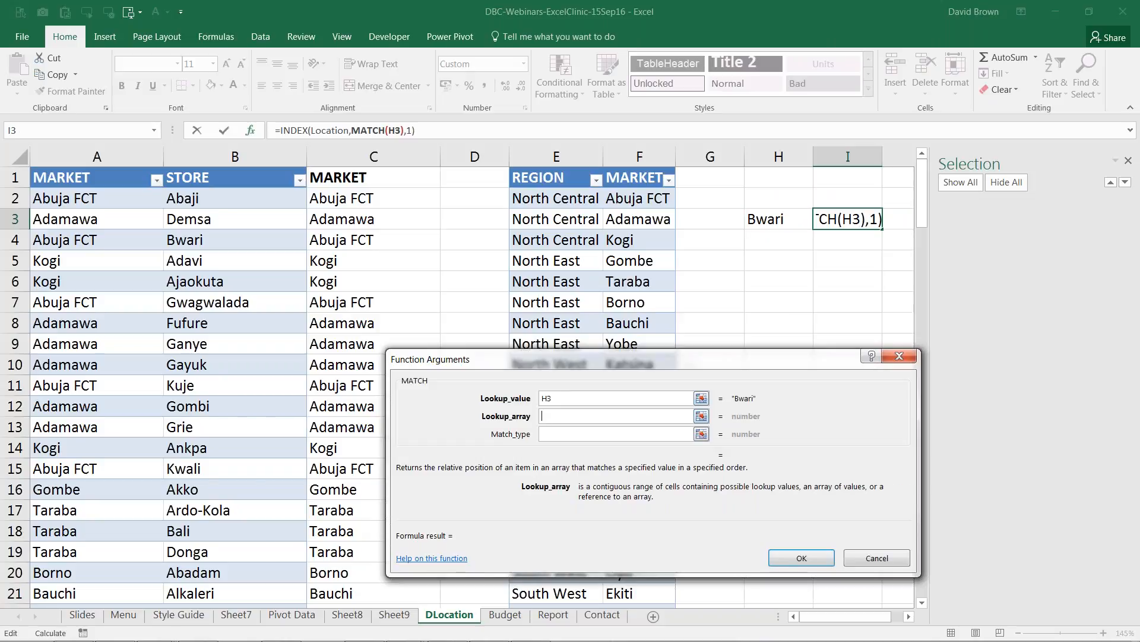
pyautogui.click(234, 166)
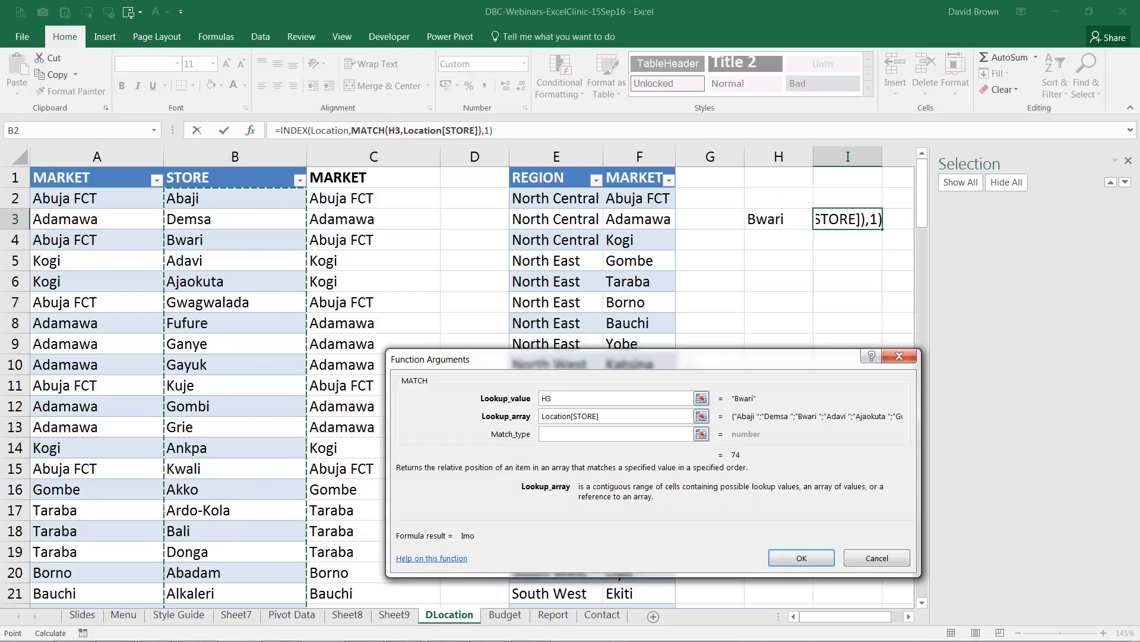
pyautogui.click(564, 435)
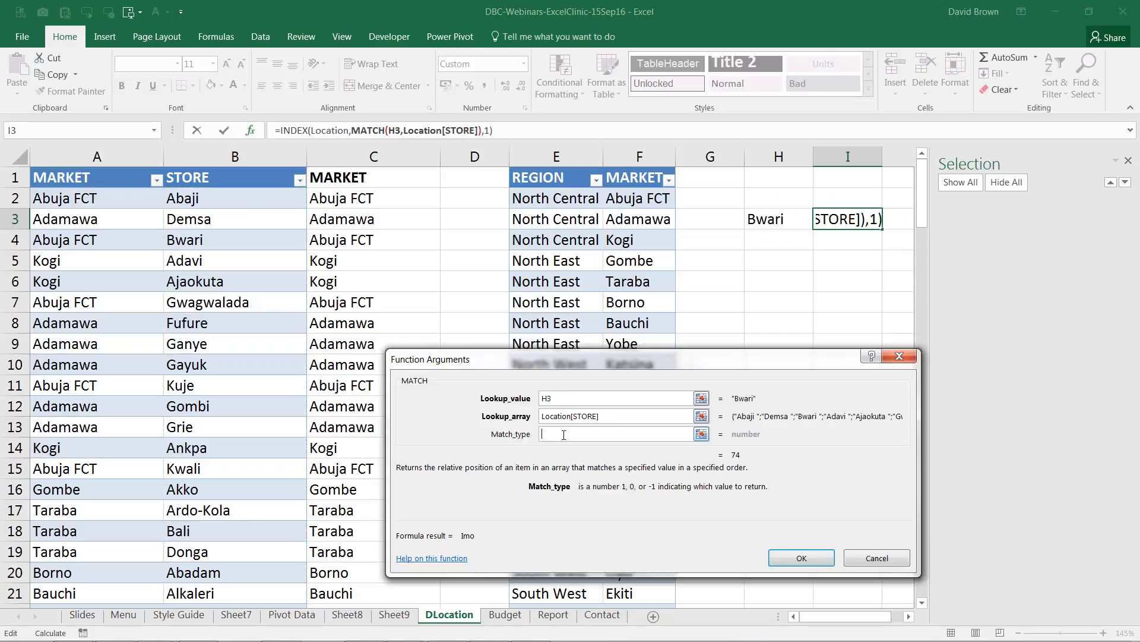
pyautogui.write('0')
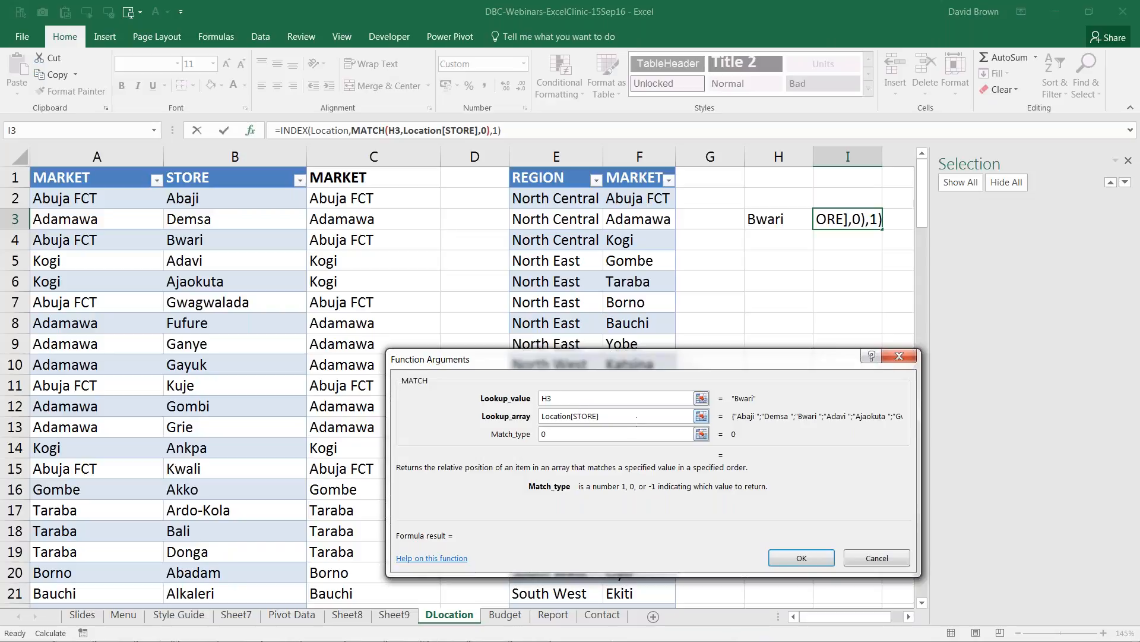
# Check the MATCH arguments, compare them with the outer INDEX arguments, and return to the MATCH match type.
pyautogui.click(636, 416)
pyautogui.click(636, 398)
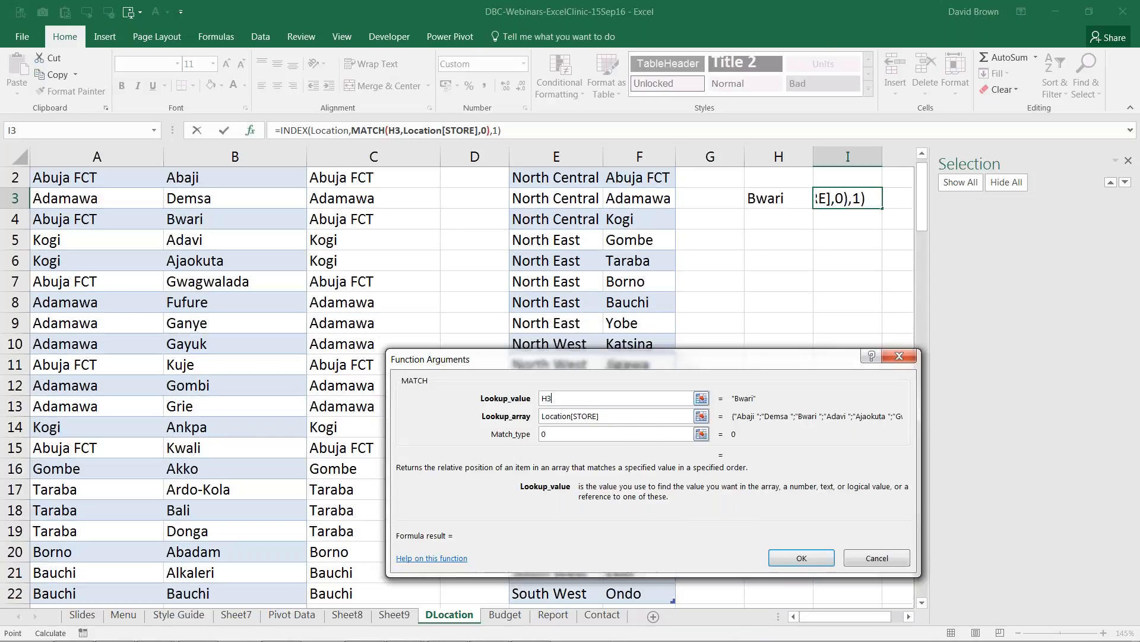
pyautogui.click(293, 130)
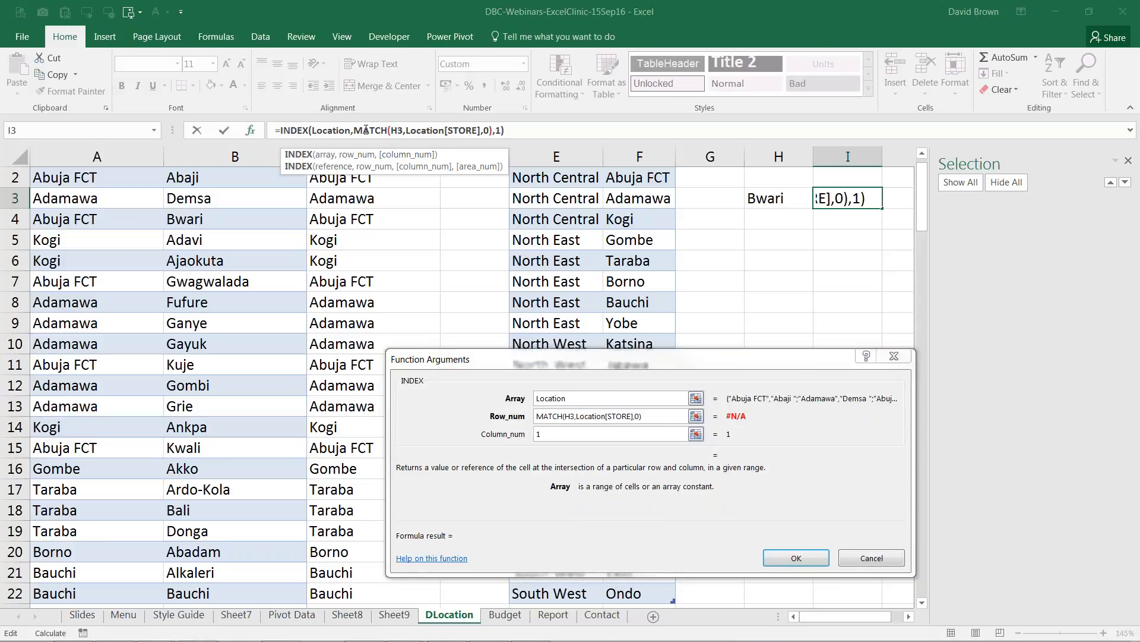
pyautogui.click(361, 130)
pyautogui.click(578, 434)
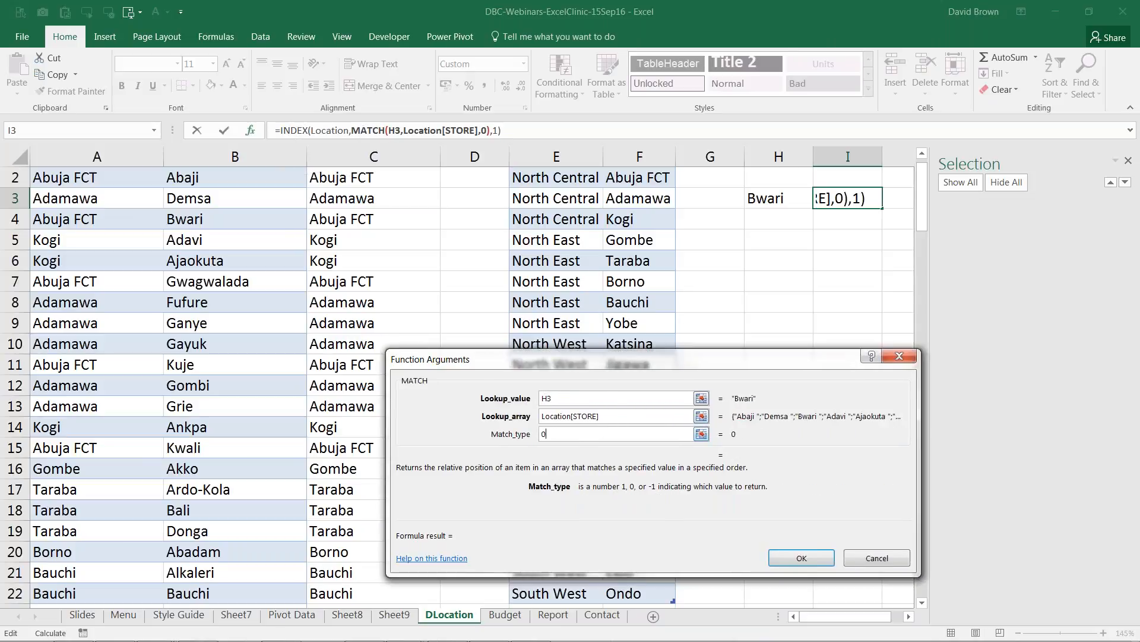
# Test match types 1 and -1 in the nested MATCH, set it back to 0 and commit the formula to I3.
pyautogui.press('BackSpace')
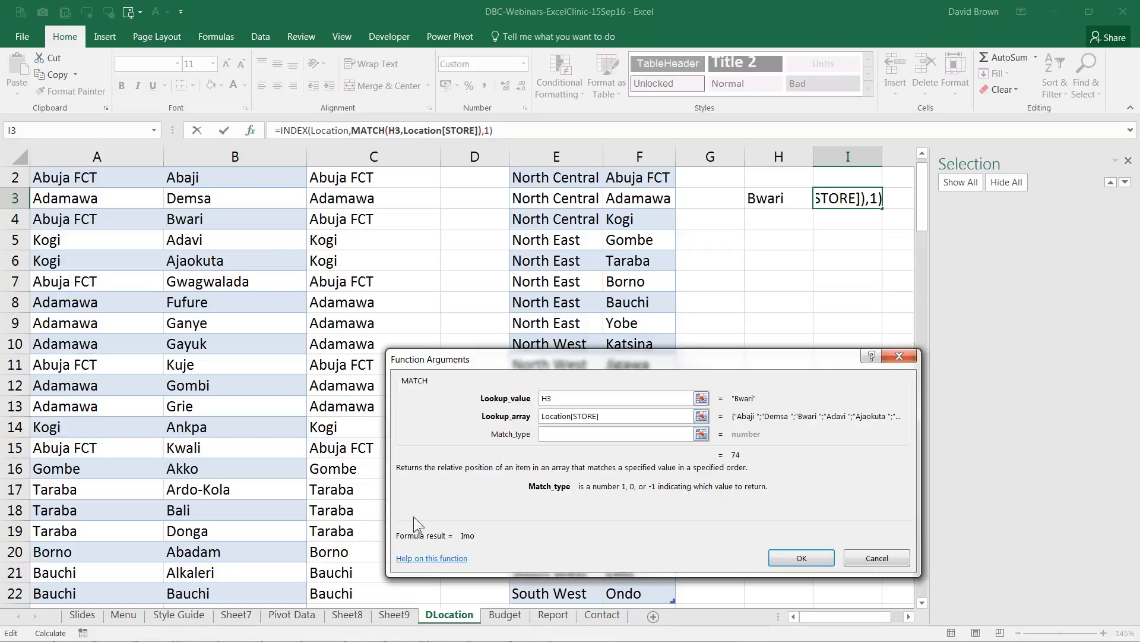
pyautogui.write('1')
pyautogui.press('BackSpace')
pyautogui.write('-1')
pyautogui.press('BackSpace')
pyautogui.press('BackSpace')
pyautogui.write('0')
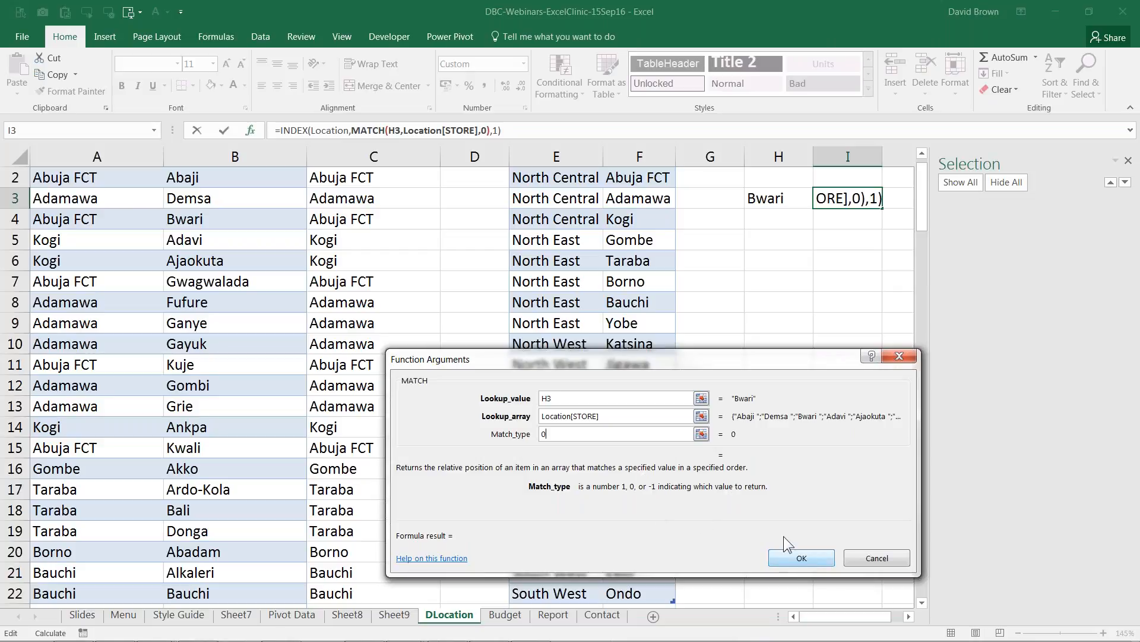
pyautogui.click(790, 556)
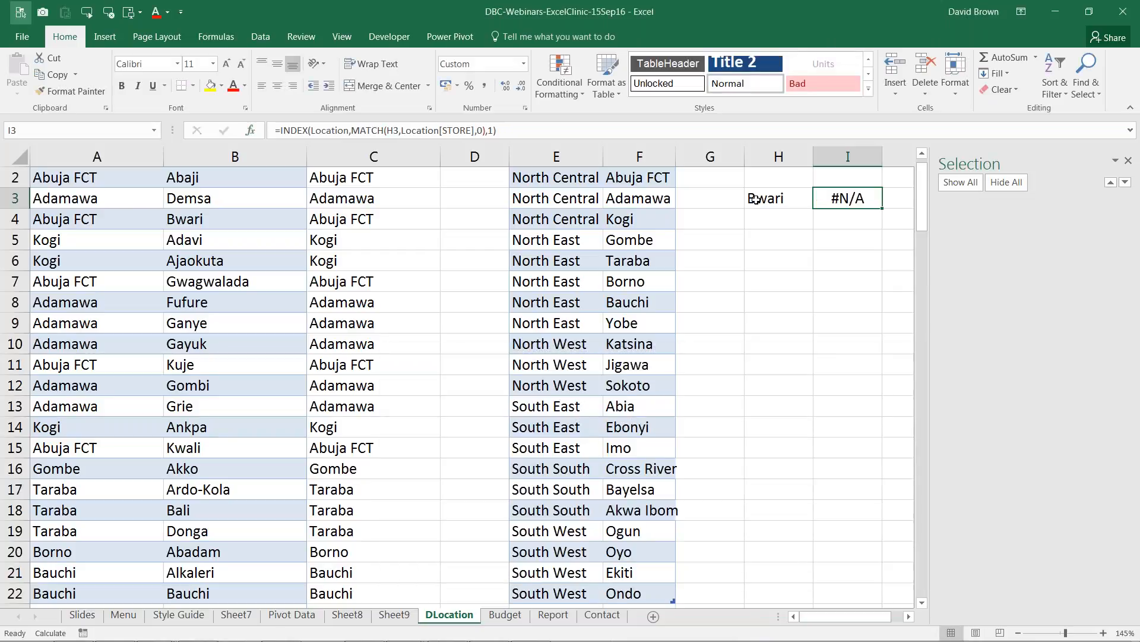
# Copy the store name Bwari from cell B4 of the Location table.
pyautogui.press('F2')
pyautogui.press('Left')
pyautogui.press('Left')
pyautogui.press('Left')
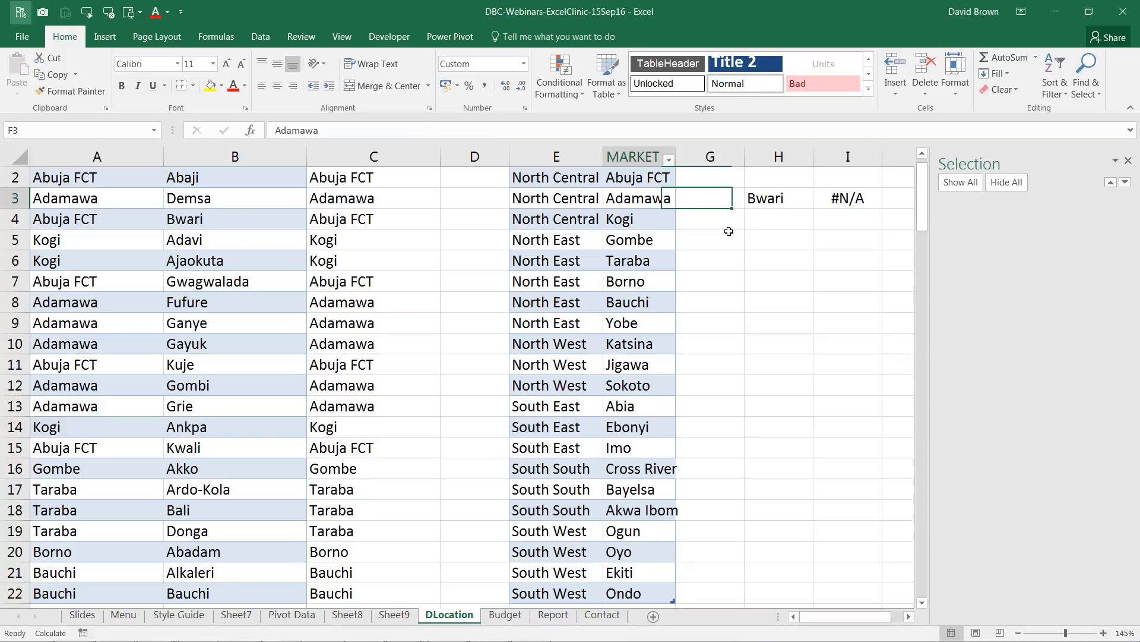
pyautogui.press('Left')
pyautogui.click(241, 224)
pyautogui.hotkey('ctrl', 'c')
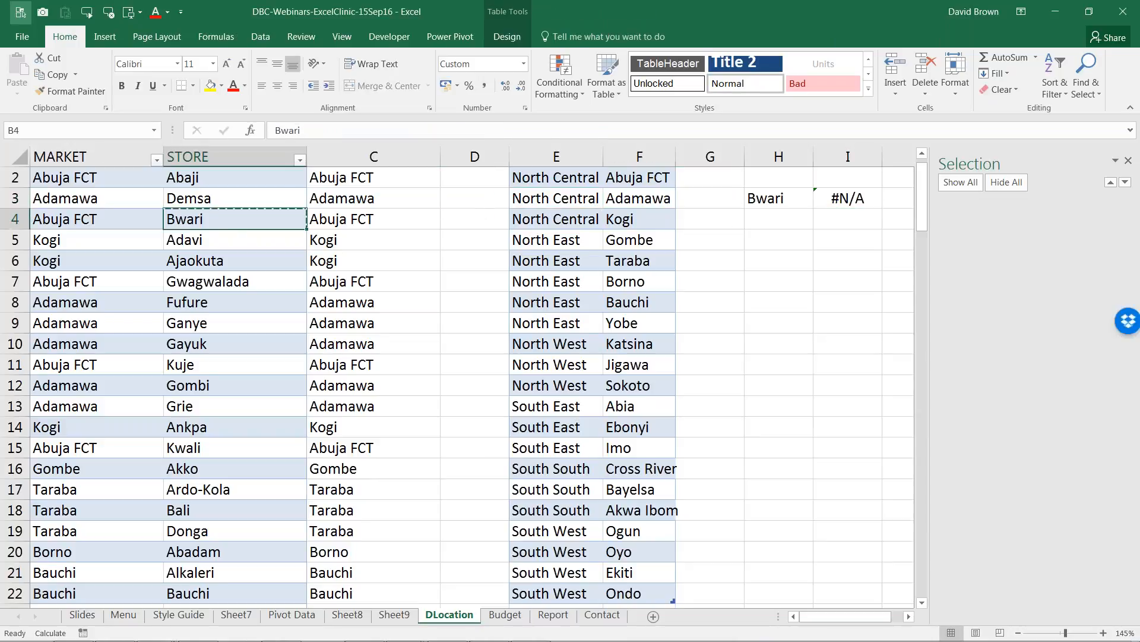
# Paste the copied store name into the lookup cell H3 as values only.
pyautogui.press('Right')
pyautogui.press('Right')
pyautogui.press('Right')
pyautogui.press('Right')
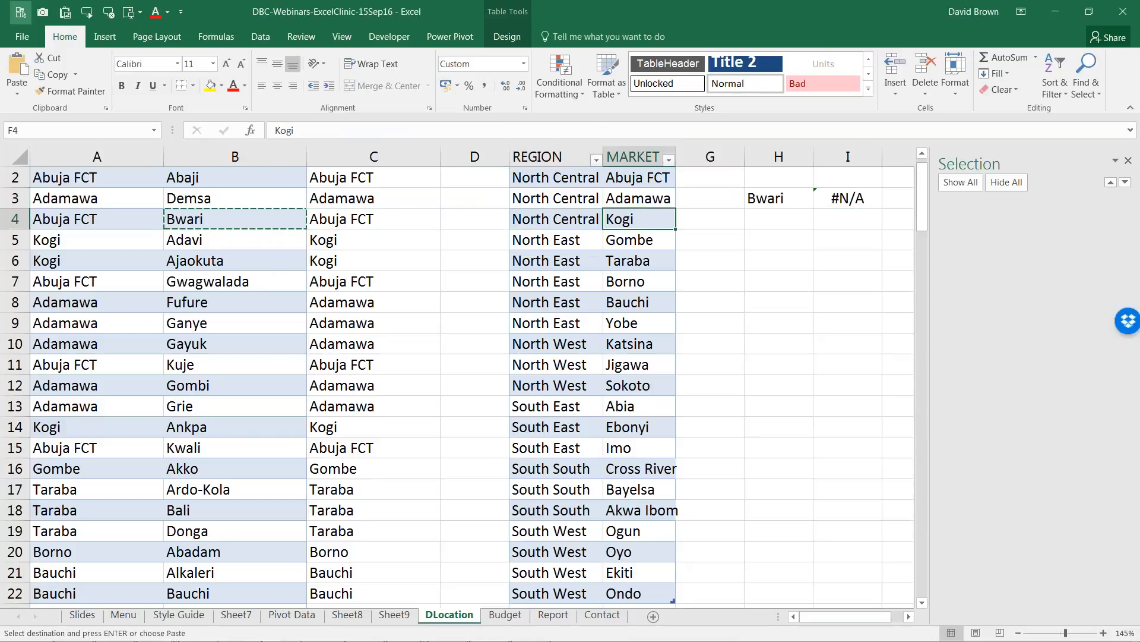
pyautogui.press('Right')
pyautogui.press('Right')
pyautogui.press('Up')
pyautogui.hotkey('alt', 'e')
pyautogui.press('s')
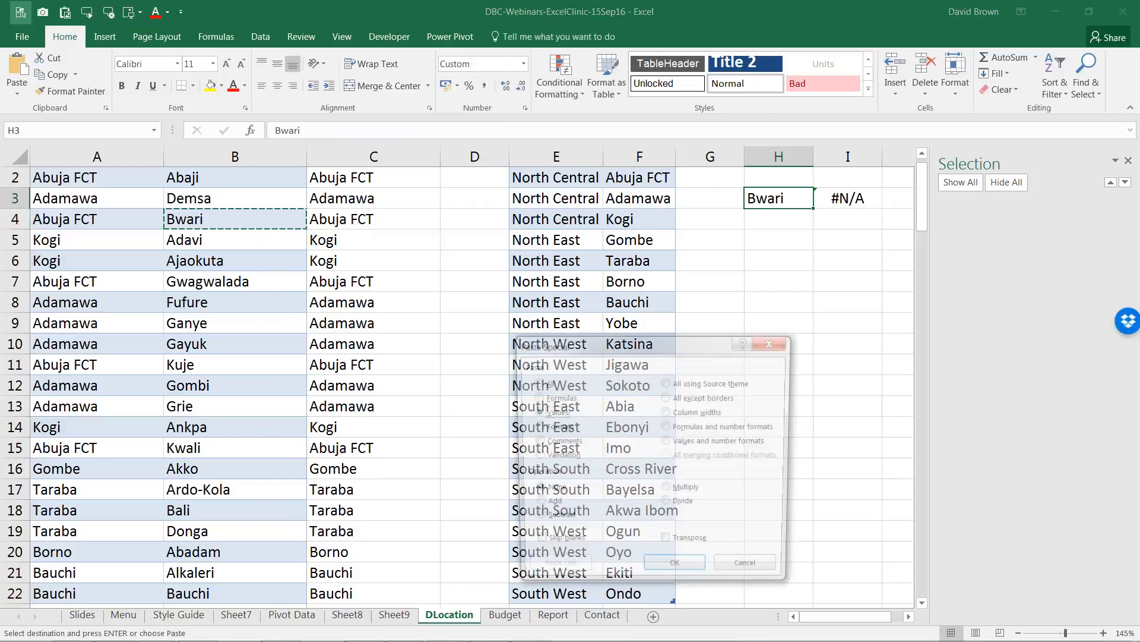
pyautogui.press('v')
pyautogui.press('Return')
# Inspect the INDEX arguments of the formula in I3, including the nested MATCH row number, and leave them unchanged.
pyautogui.press('Right')
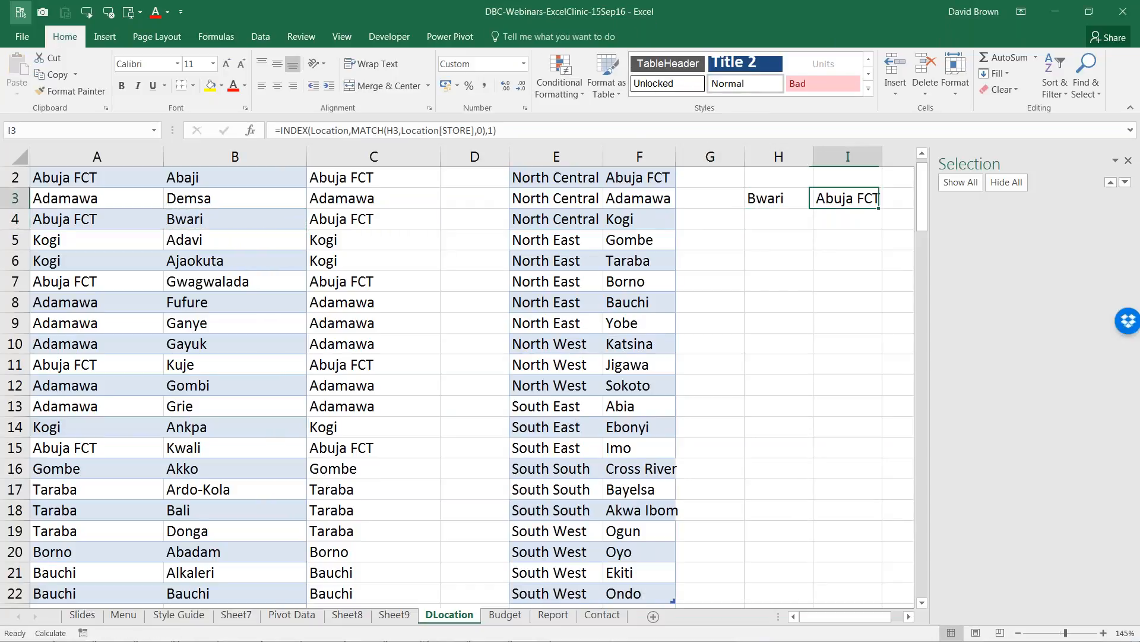
pyautogui.press('F2')
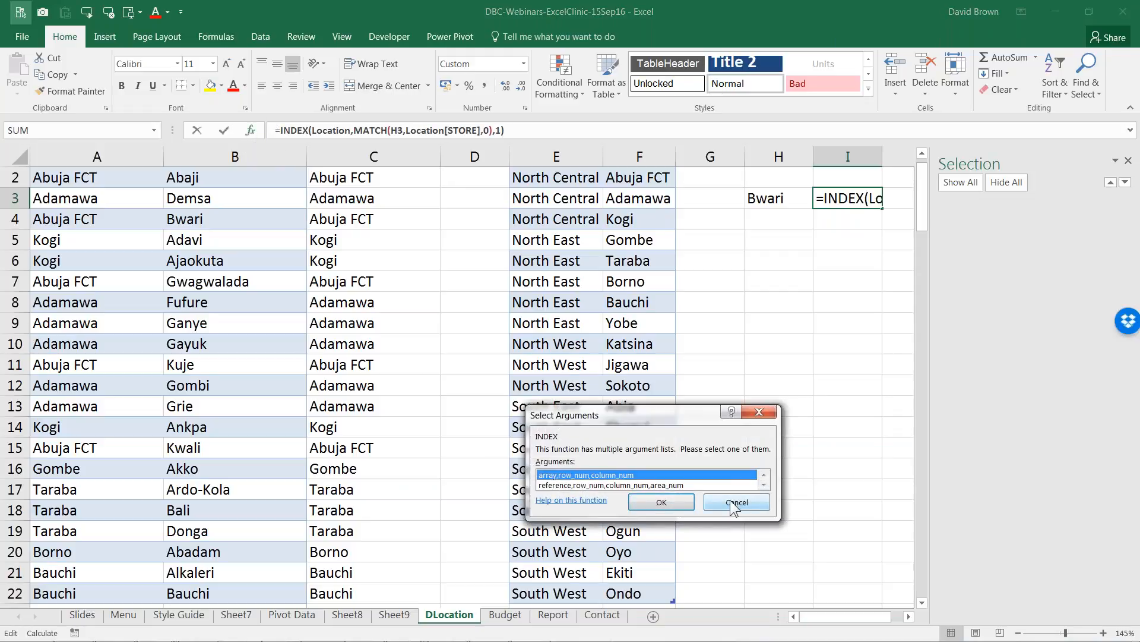
pyautogui.click(659, 501)
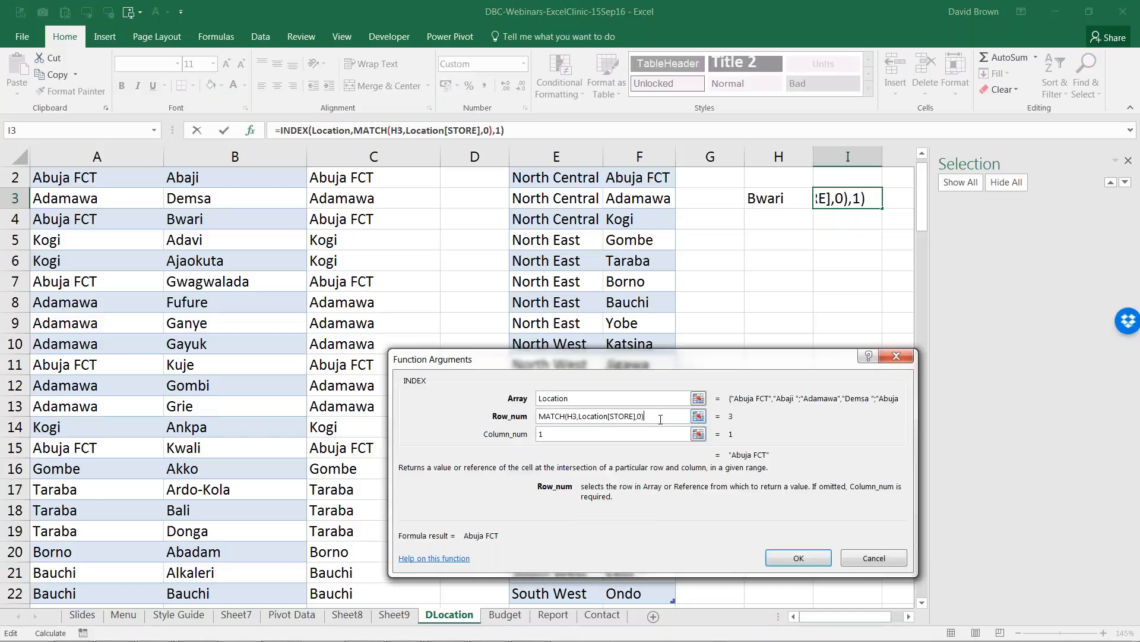
pyautogui.click(872, 557)
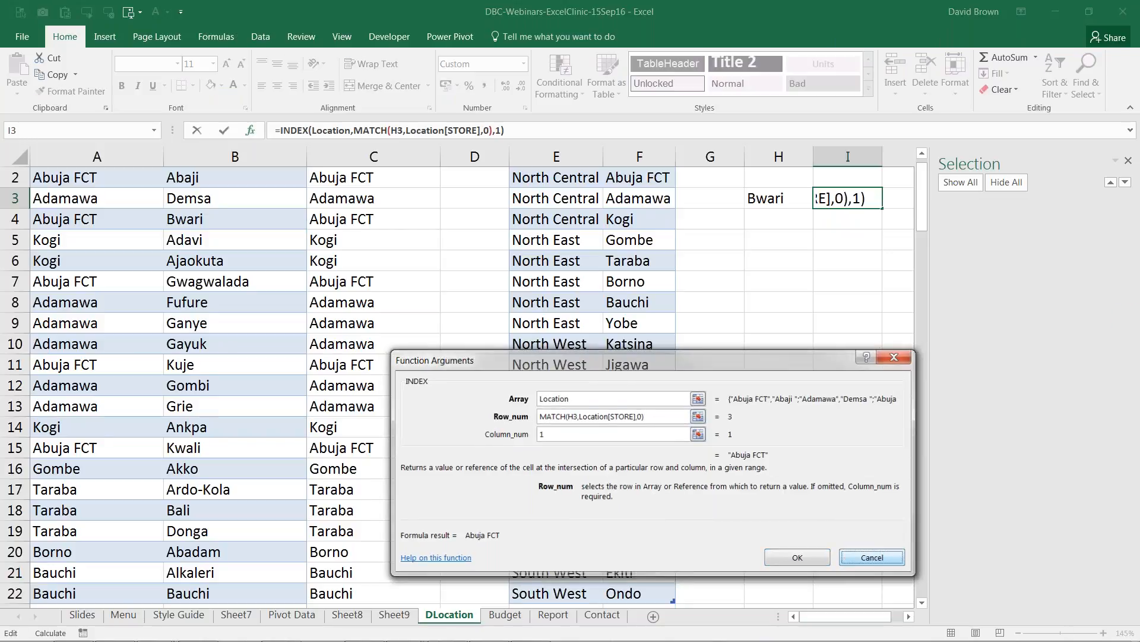
# Go to the Menu sheet, review the featured questions and select the "Use of VLOOKUP" entry.
pyautogui.click(124, 615)
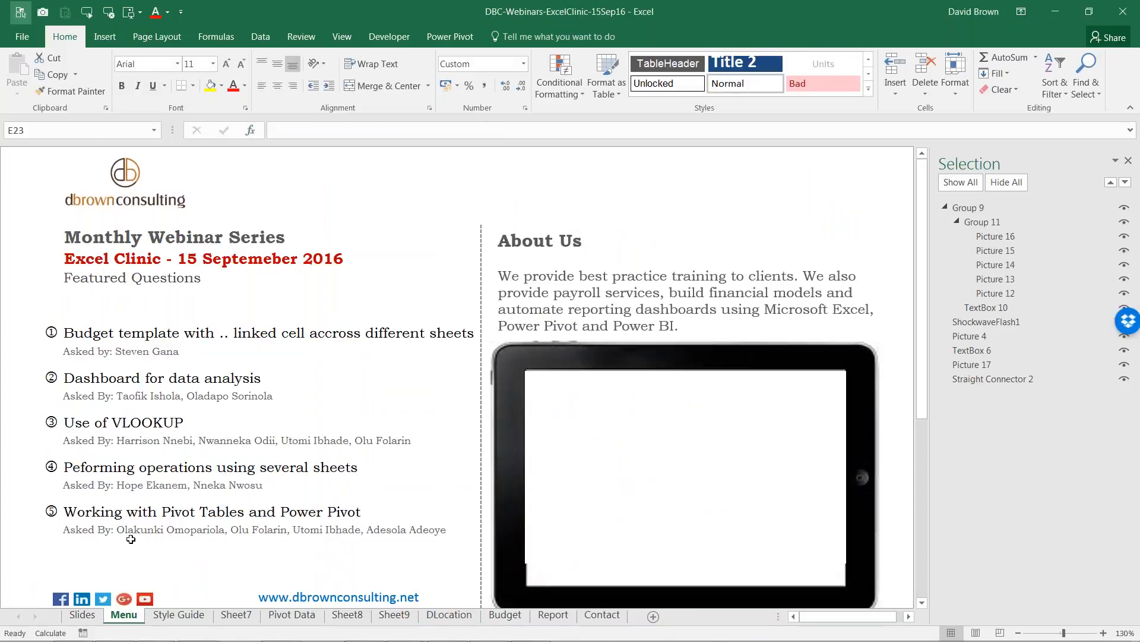
pyautogui.scroll(-2, 141, 535)
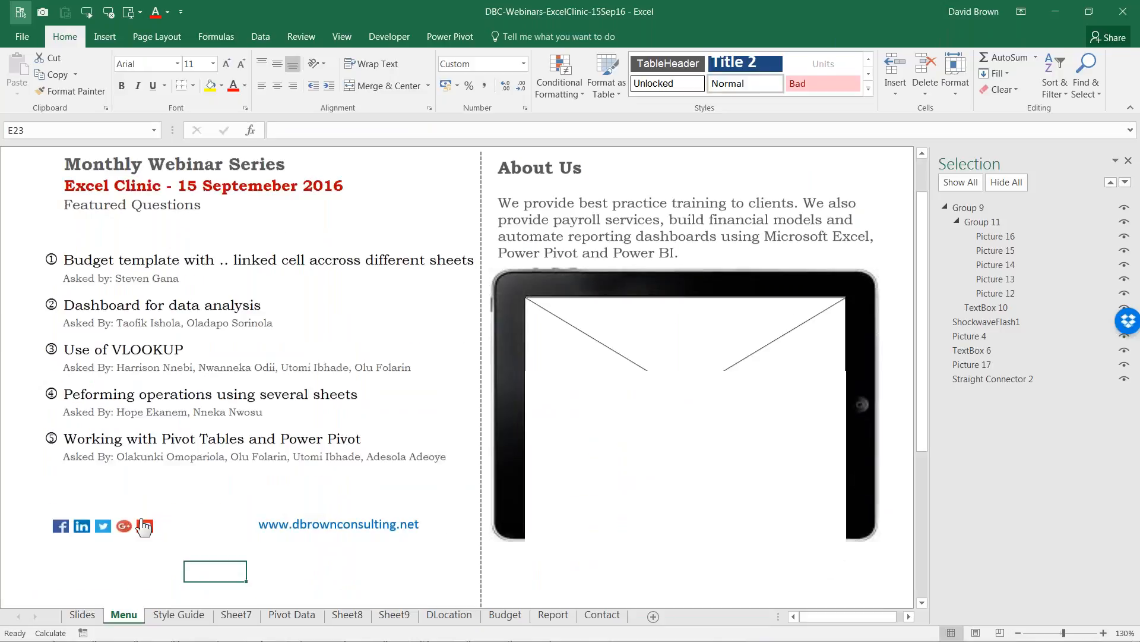
pyautogui.scroll(-1, 182, 452)
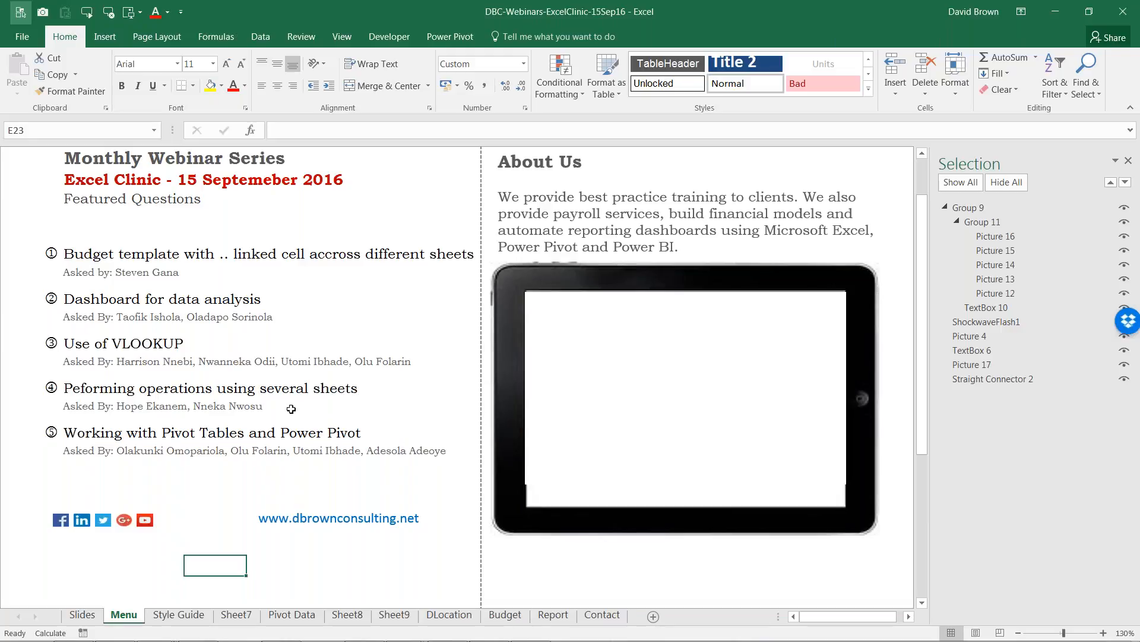
pyautogui.click(84, 348)
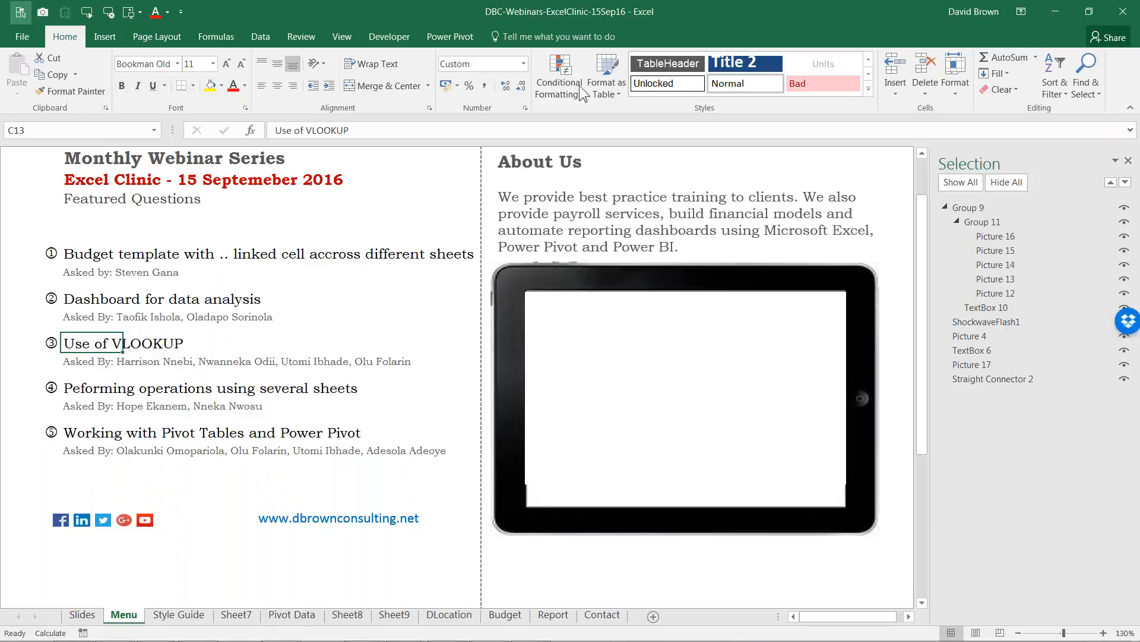
# Open the Quick Access Toolbar customization page in the Excel options and move the dialog clear of the question list.
pyautogui.click(24, 39)
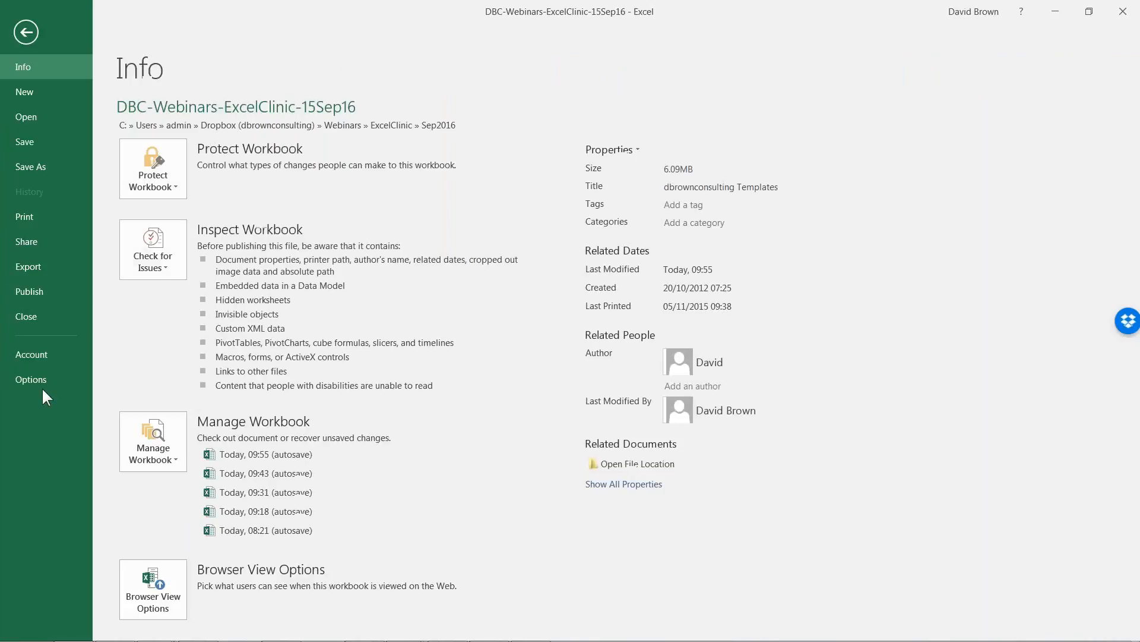
pyautogui.press('Escape')
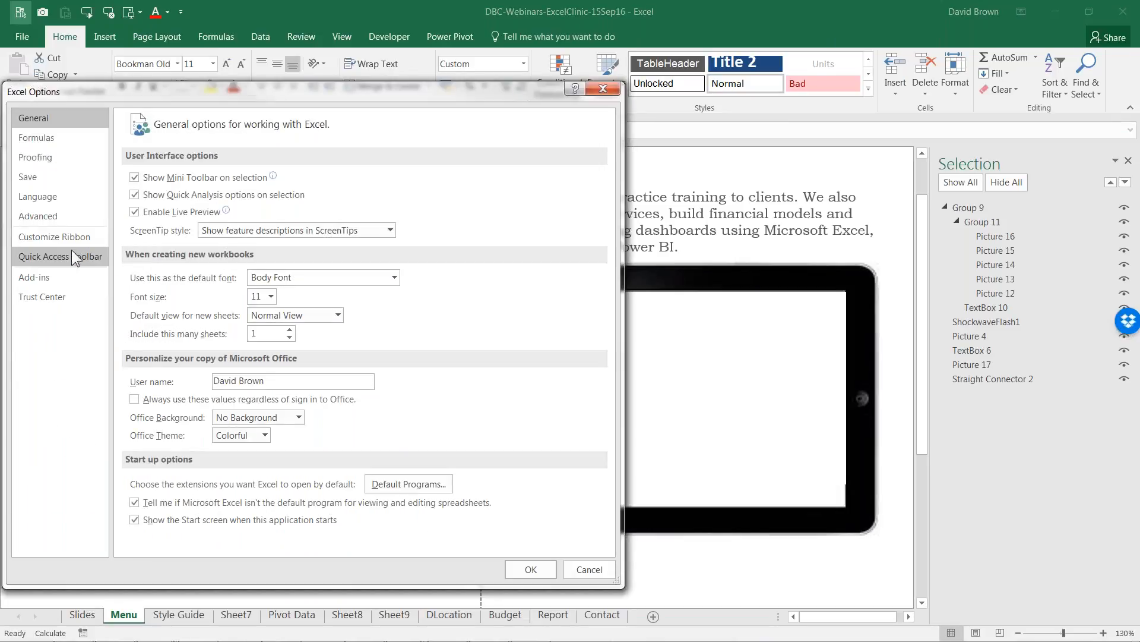
pyautogui.click(70, 262)
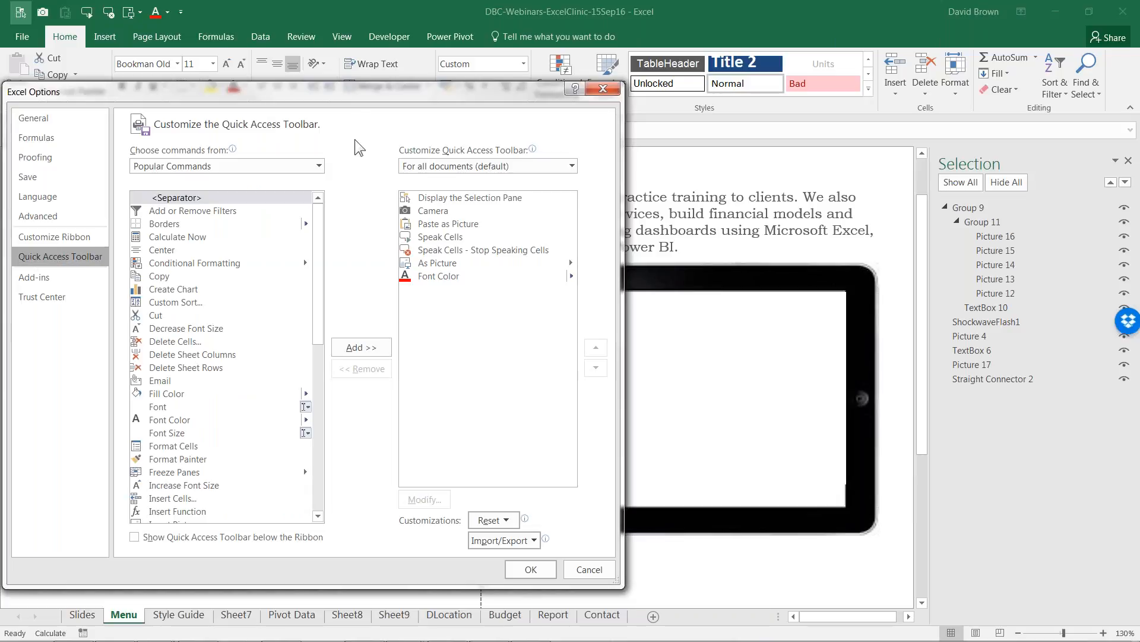
pyautogui.moveTo(354, 93); pyautogui.dragTo(498, 95)
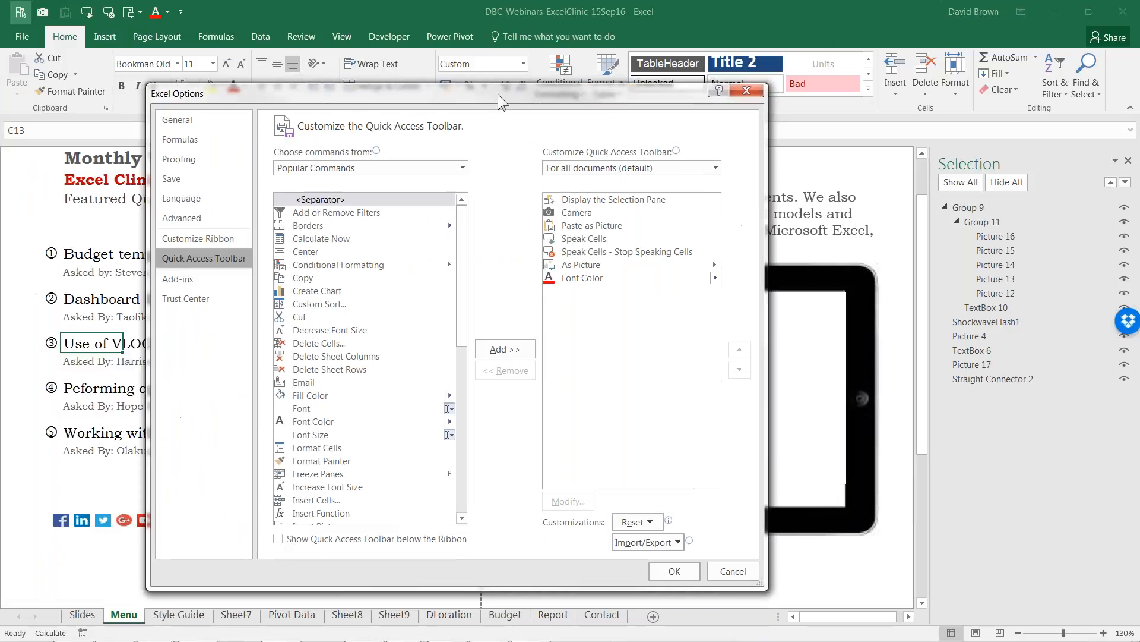
pyautogui.moveTo(499, 95); pyautogui.dragTo(507, 93)
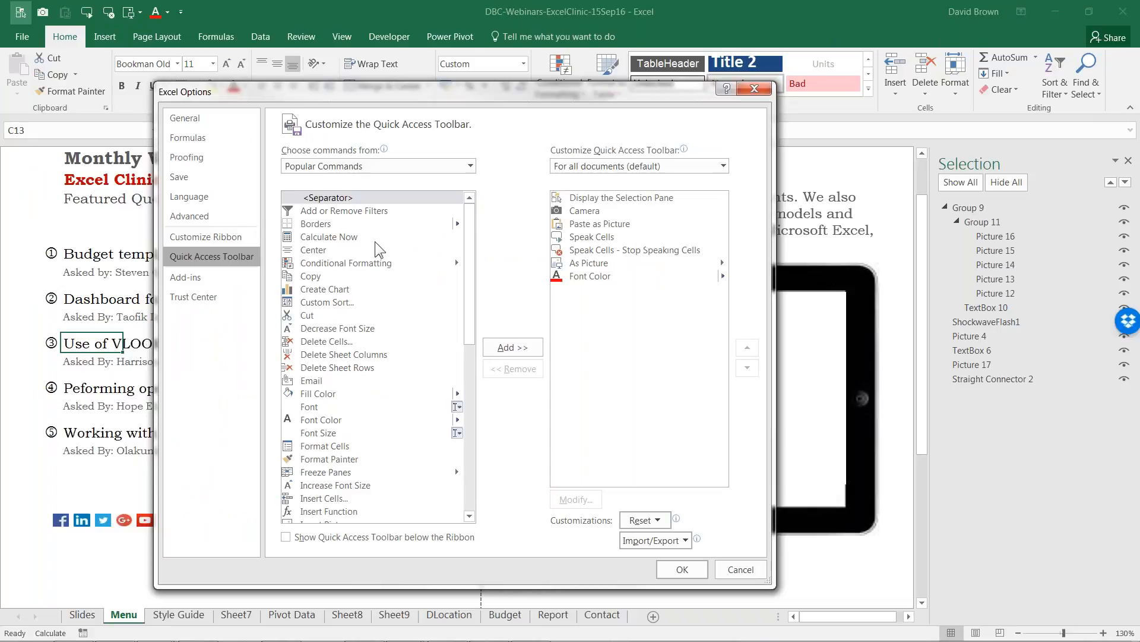
# List the commands not in the ribbon as the source for the Quick Access Toolbar, and reposition the options dialog.
pyautogui.click(470, 167)
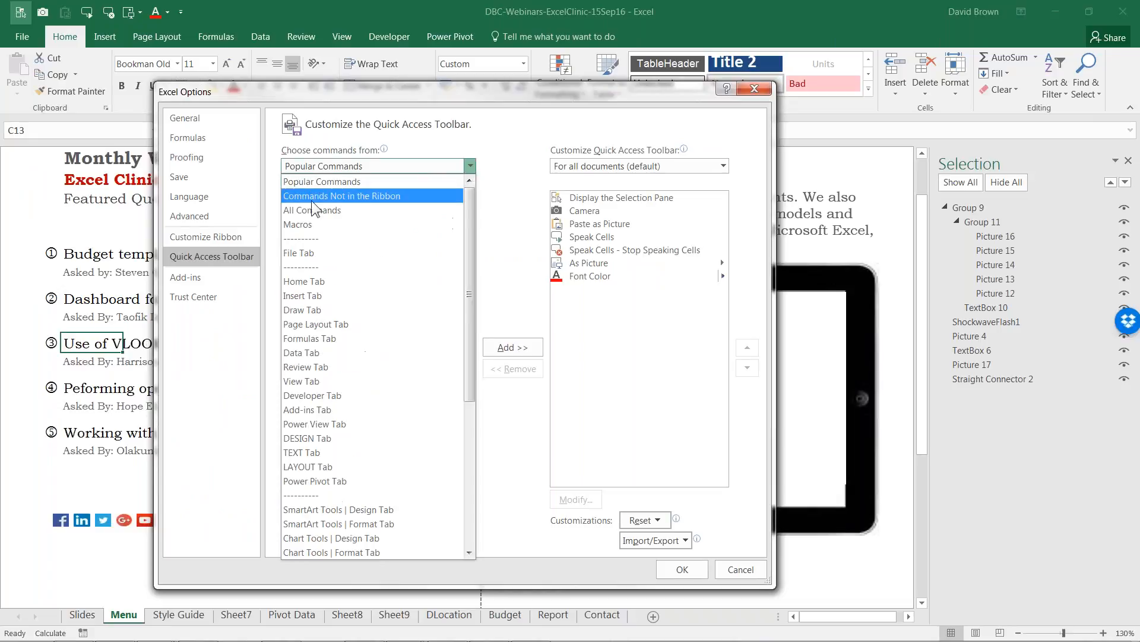
pyautogui.click(371, 199)
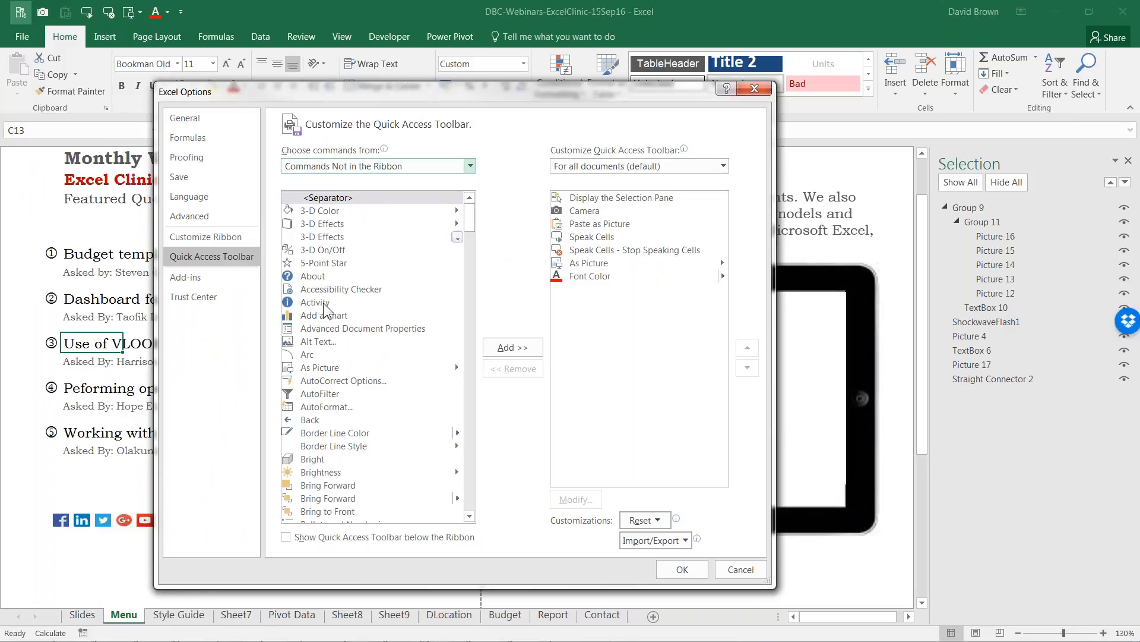
pyautogui.moveTo(479, 90); pyautogui.dragTo(503, 191)
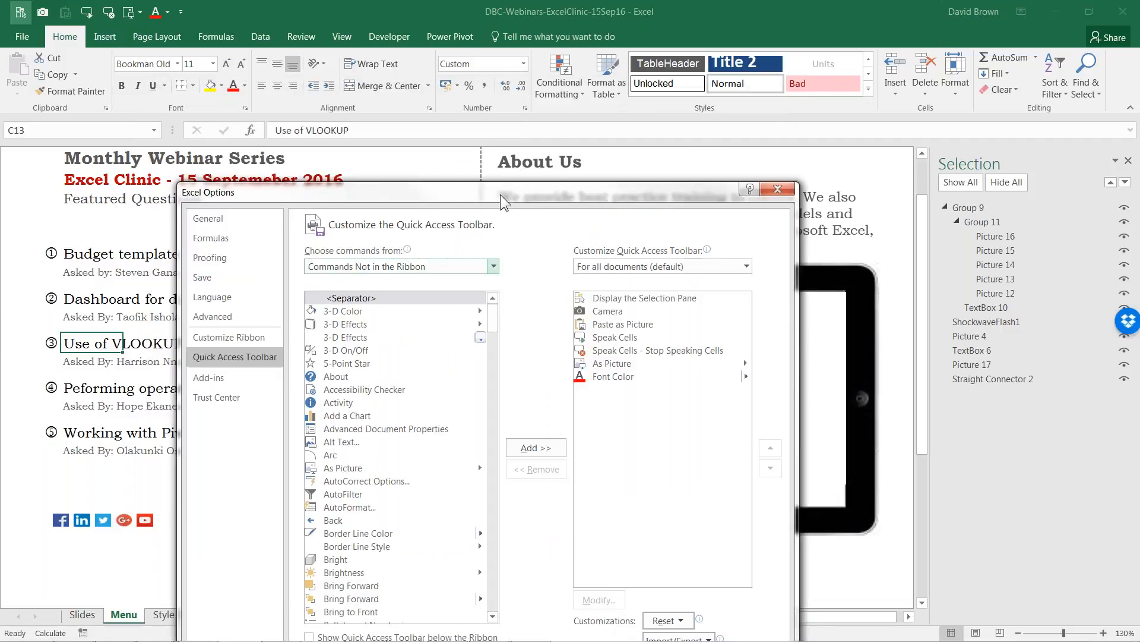
pyautogui.moveTo(480, 165); pyautogui.dragTo(438, 96)
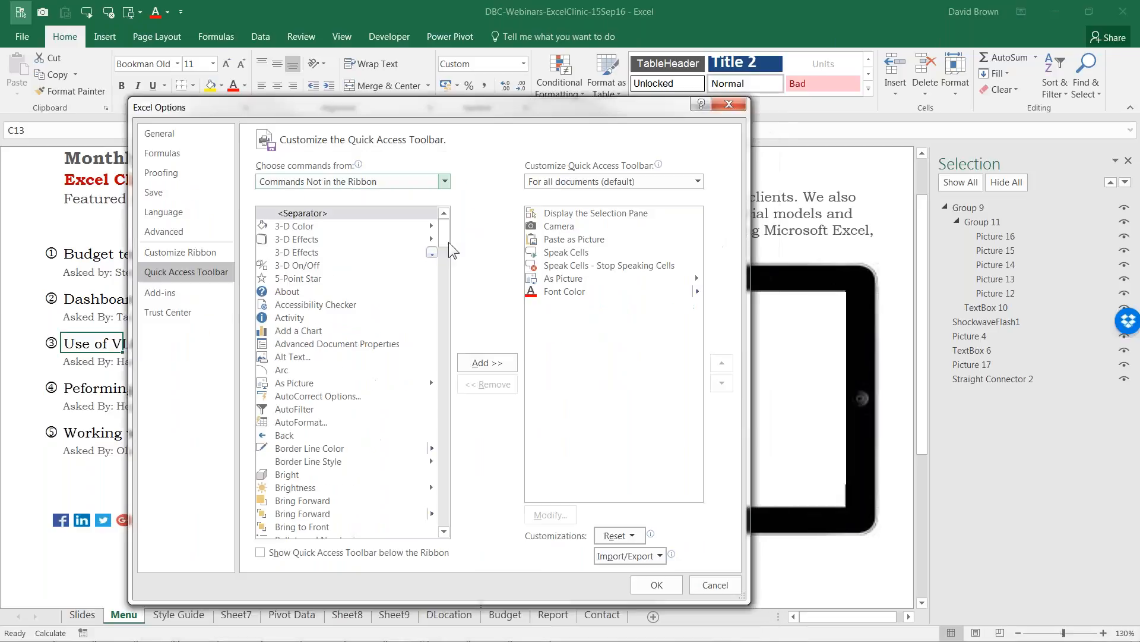
# Locate and select the Camera command in the list, and close the options without adding it.
pyautogui.moveTo(449, 242)
pyautogui.mouseDown()
pyautogui.moveTo(455, 482)
pyautogui.moveTo(438, 284)
pyautogui.moveTo(449, 235)
pyautogui.mouseUp()
pyautogui.click(326, 266)
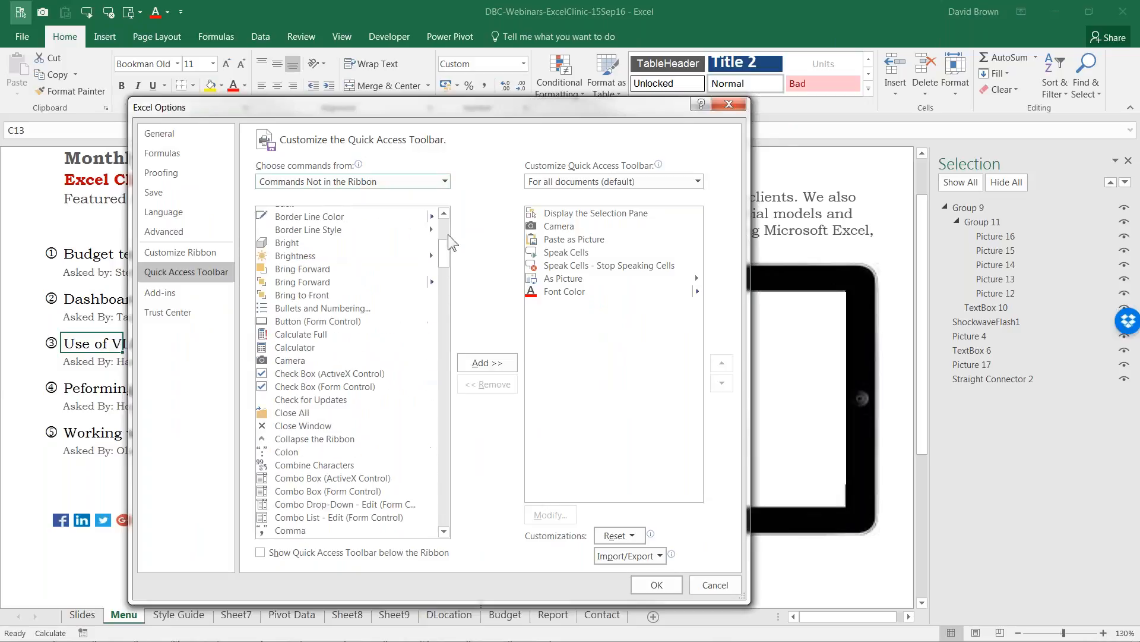
pyautogui.click(302, 361)
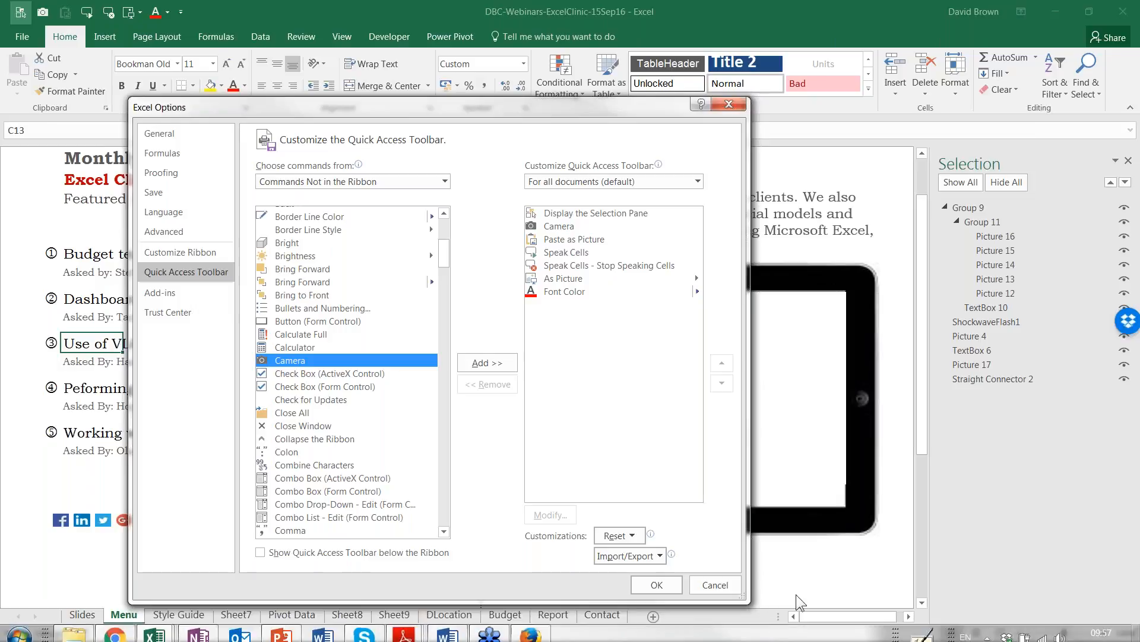
pyautogui.click(707, 584)
# Highlight the cells around the first two featured questions and the heading cells down to C6, and finish with empty cell D8 selected.
pyautogui.moveTo(89, 214); pyautogui.dragTo(306, 330)
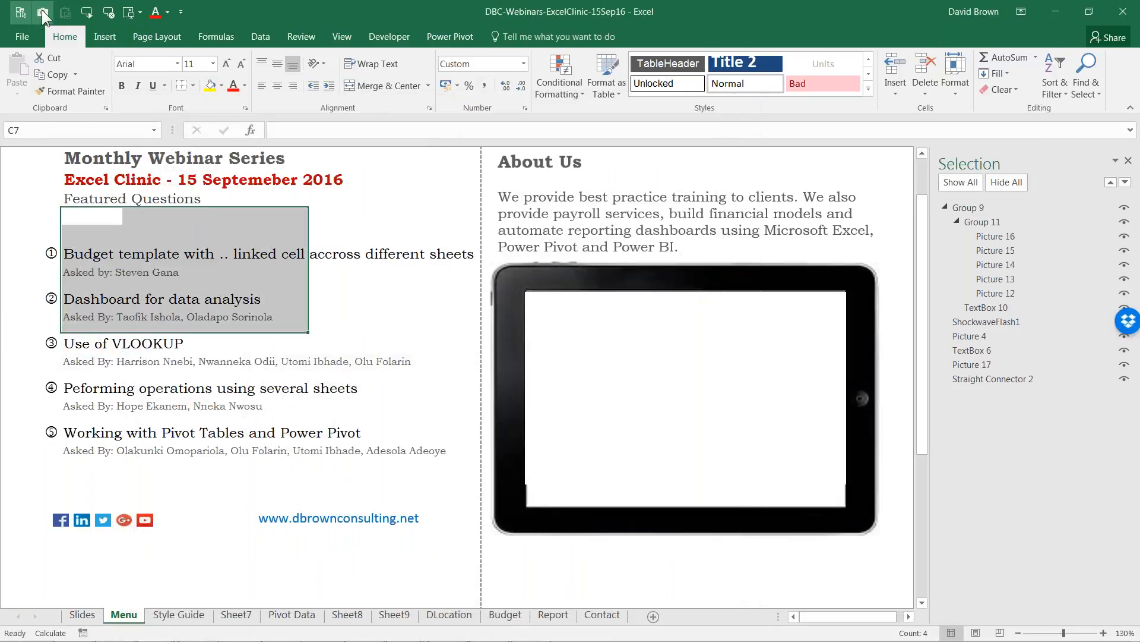
pyautogui.click(94, 226)
pyautogui.moveTo(89, 159); pyautogui.dragTo(89, 198)
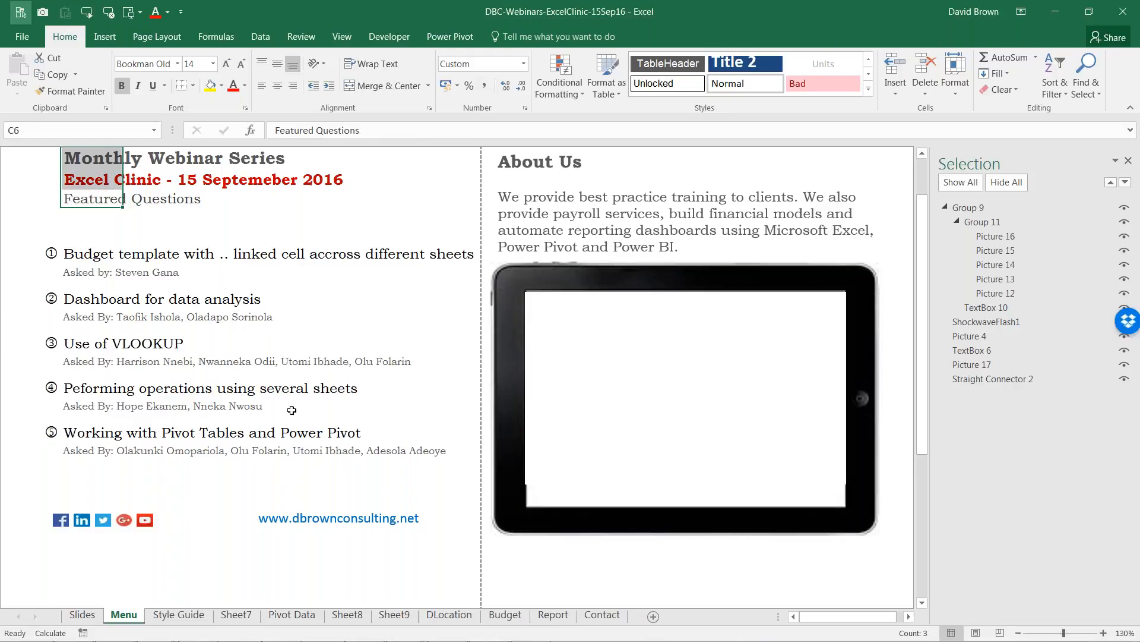
pyautogui.click(130, 233)
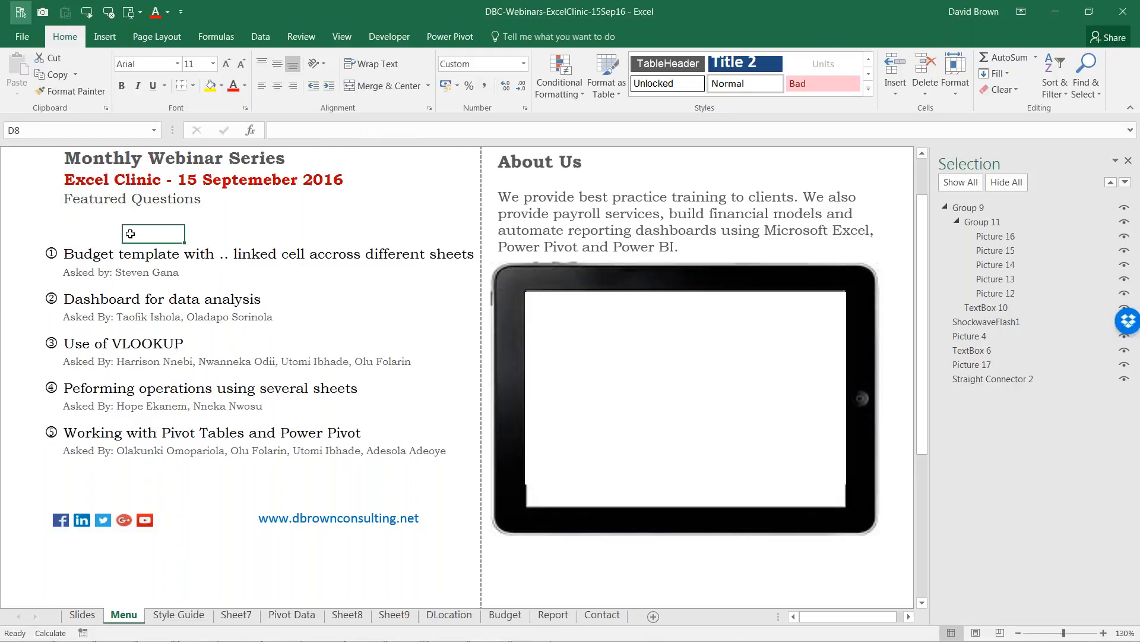